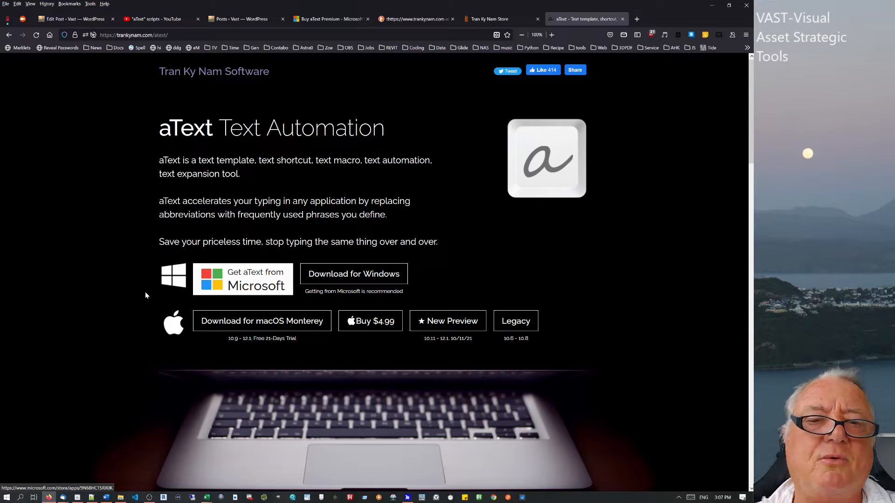
Review the aText product page, the Microsoft Store listing for aText Premium and the Windows licence options in the Tran Ky Nam Store.
{"action": "left_click", "coordinate": [79, 499]}
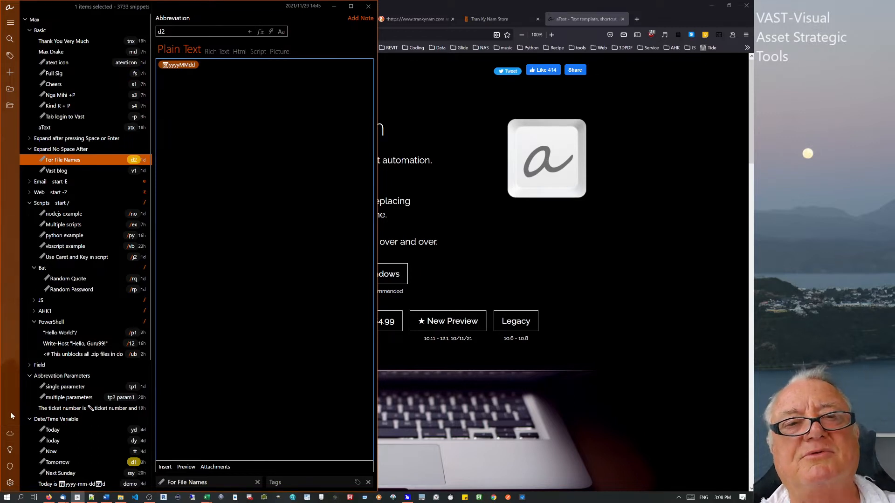
{"action": "left_click", "coordinate": [680, 311]}
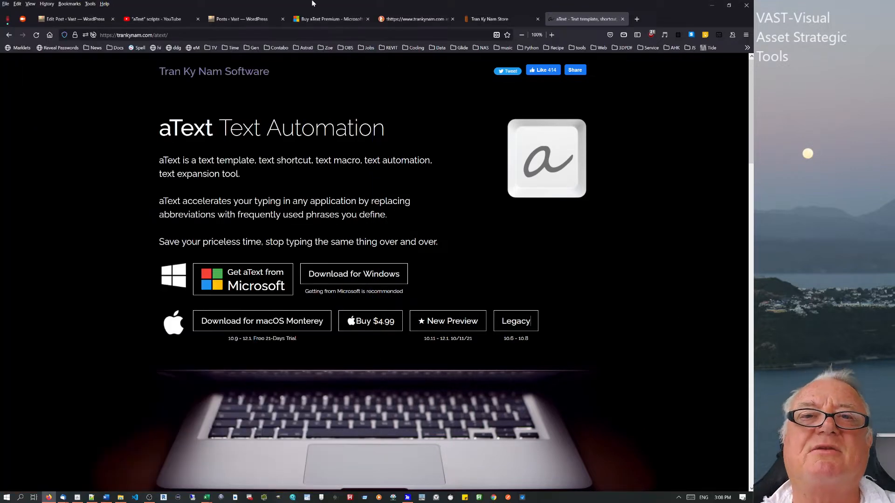
{"action": "left_click", "coordinate": [337, 15]}
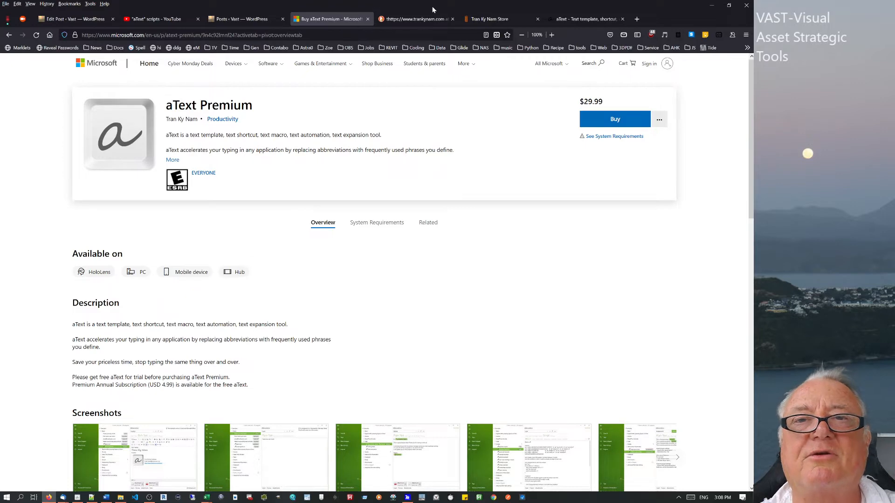
{"action": "left_click", "coordinate": [602, 19]}
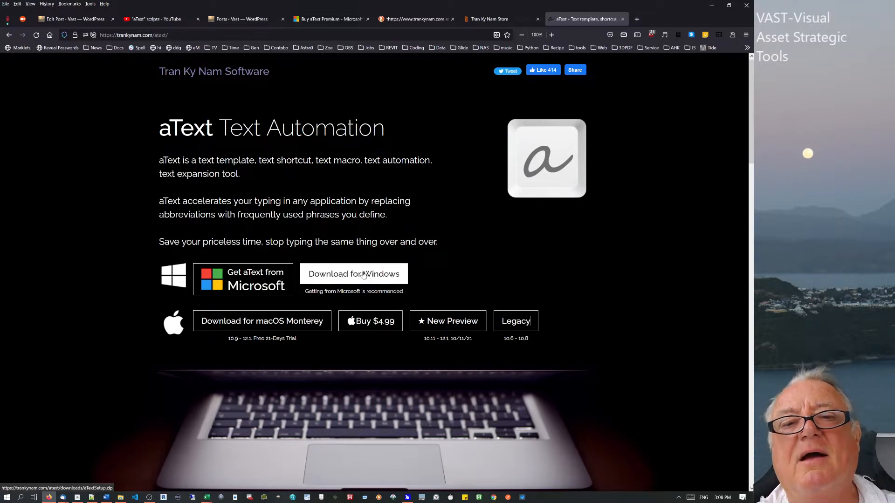
{"action": "left_click", "coordinate": [78, 498]}
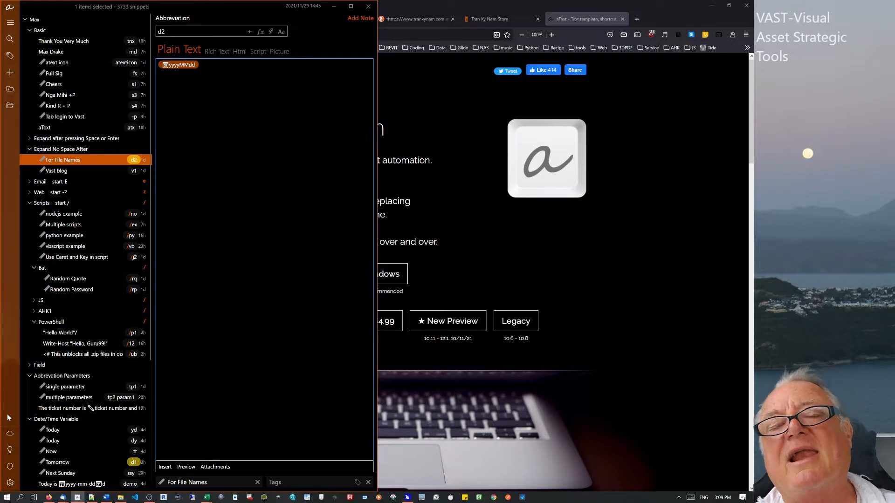
{"action": "left_click", "coordinate": [536, 247]}
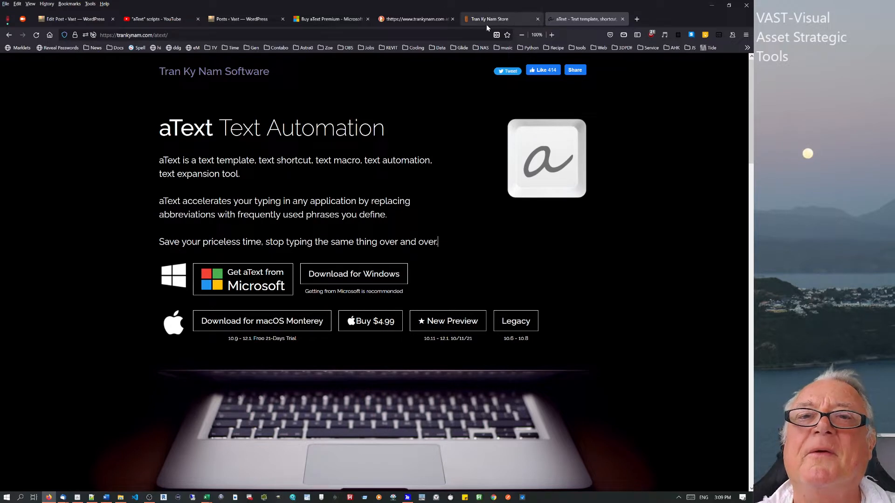
{"action": "left_click", "coordinate": [364, 330]}
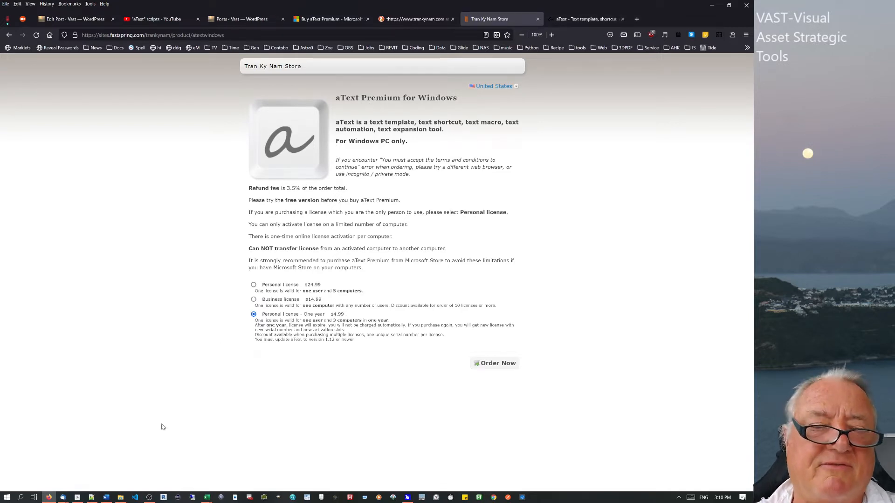
Switch to aText and bring up the Word document and the Notepad++ file beside it.
{"action": "left_click", "coordinate": [77, 497]}
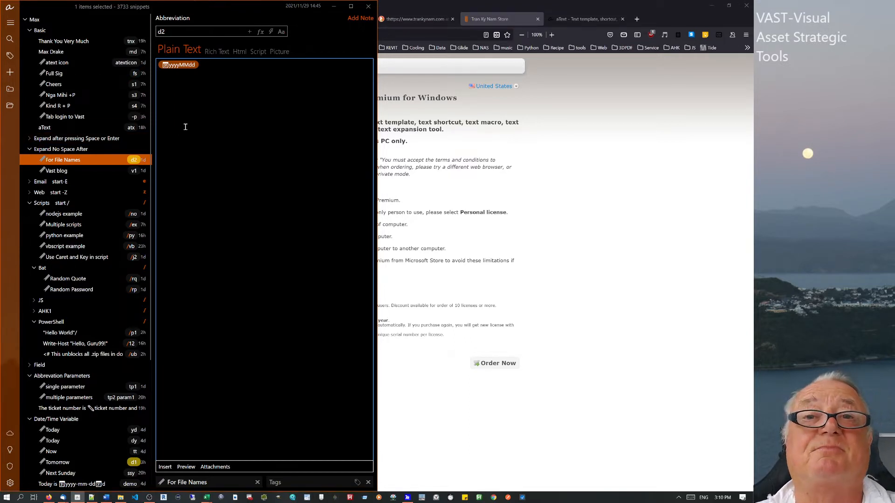
{"action": "left_click", "coordinate": [106, 498]}
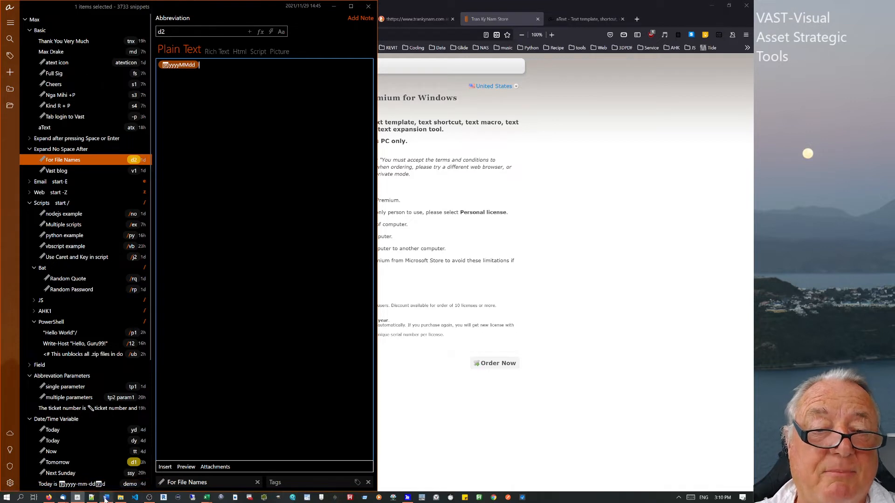
{"action": "left_click", "coordinate": [92, 498]}
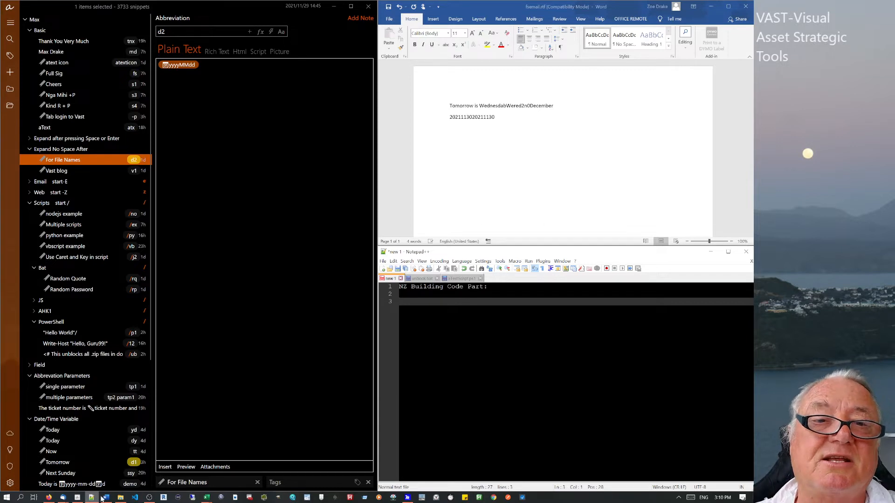
{"action": "left_click", "coordinate": [203, 339]}
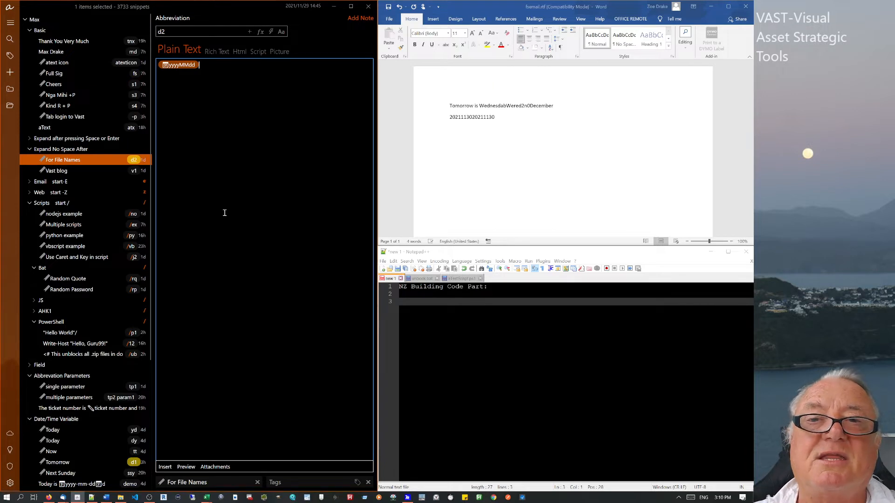
Collapse the Max group and review the settings of the Gen group and its Direct subgroup.
{"action": "left_click", "coordinate": [25, 19]}
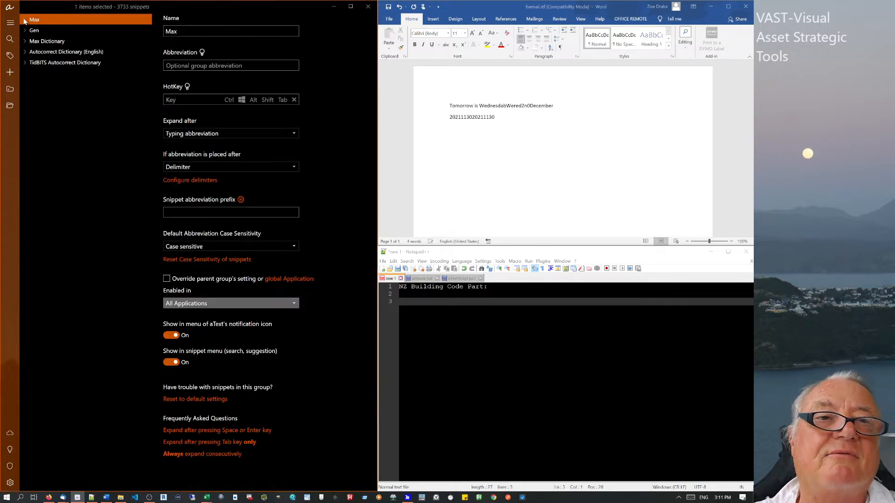
{"action": "left_click", "coordinate": [37, 31]}
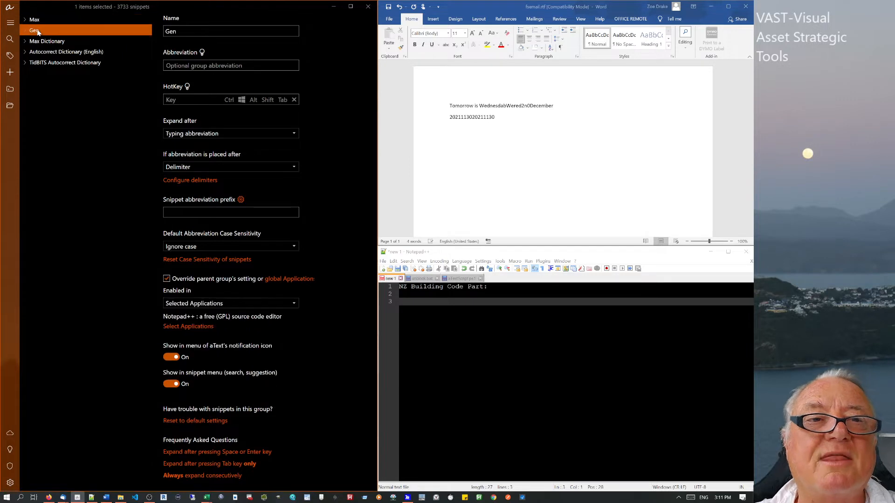
{"action": "left_click", "coordinate": [25, 31]}
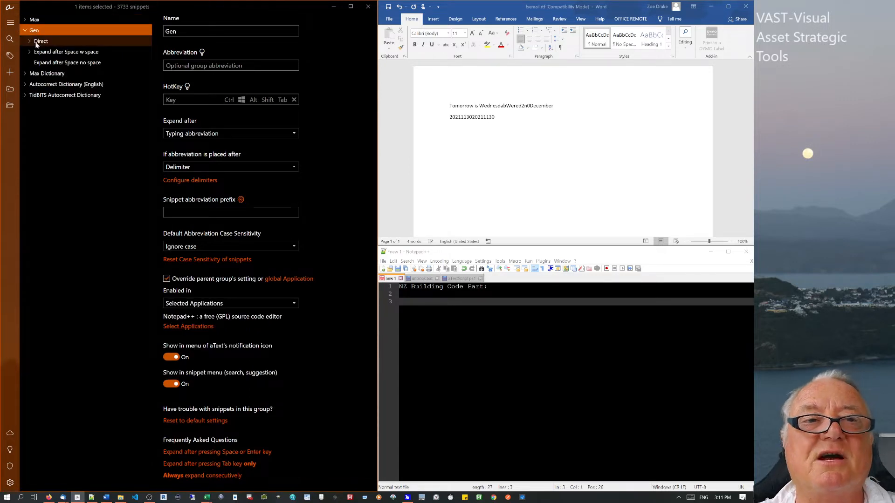
{"action": "left_click", "coordinate": [37, 43]}
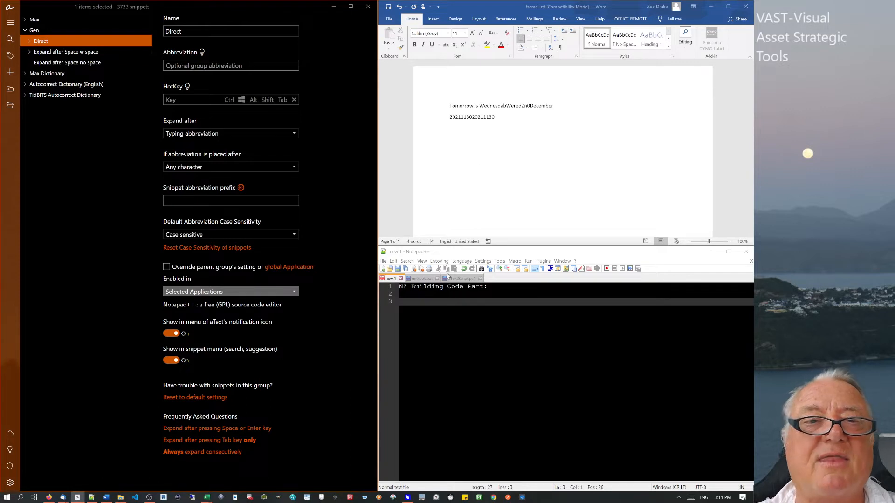
{"action": "left_click", "coordinate": [446, 305]}
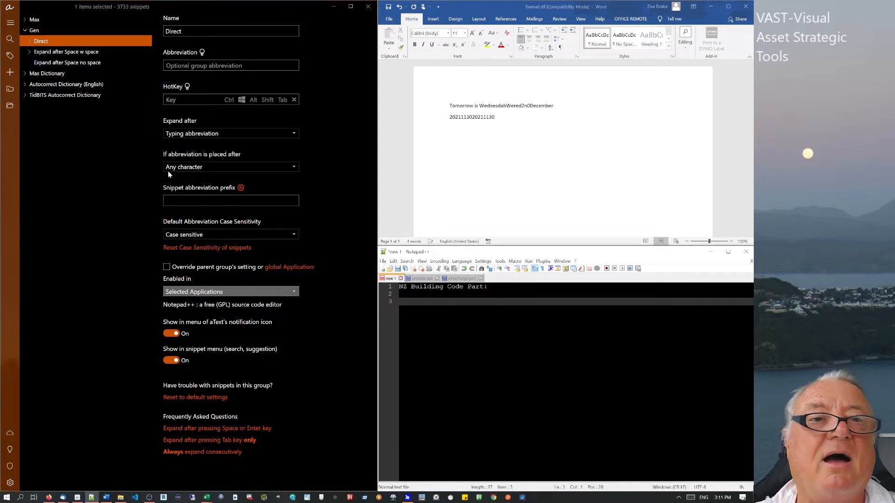
Open the timber snippet in the Direct group and try its abbreviation n1 on line 3 in Notepad++ and below the date line in Word.
{"action": "left_click", "coordinate": [29, 41]}
{"action": "left_click", "coordinate": [44, 53]}
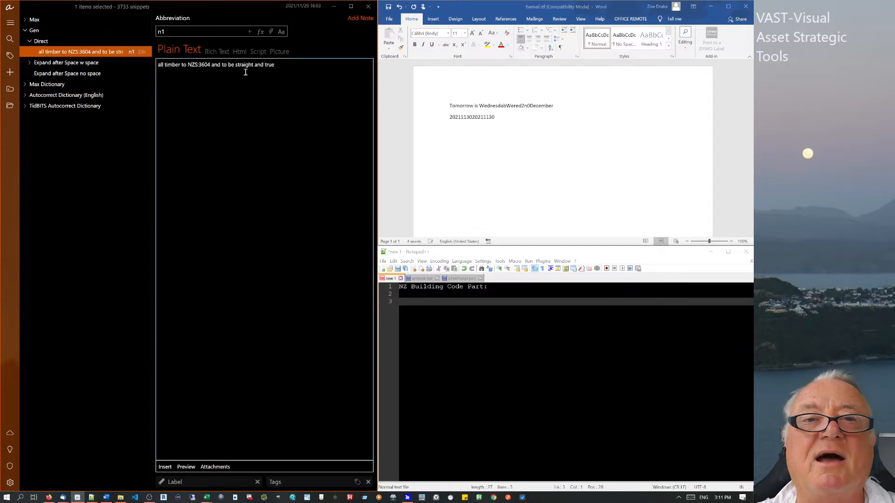
{"action": "left_click", "coordinate": [415, 304]}
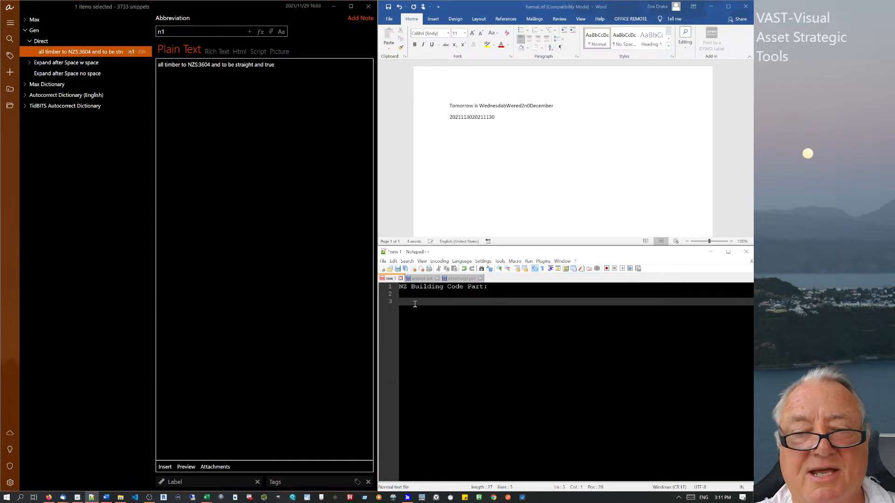
{"action": "type", "text": "n"}
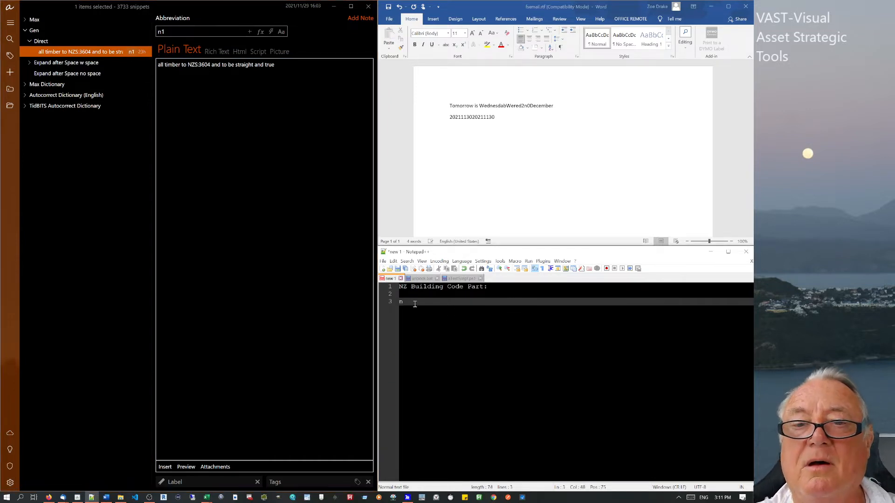
{"action": "type", "text": "1"}
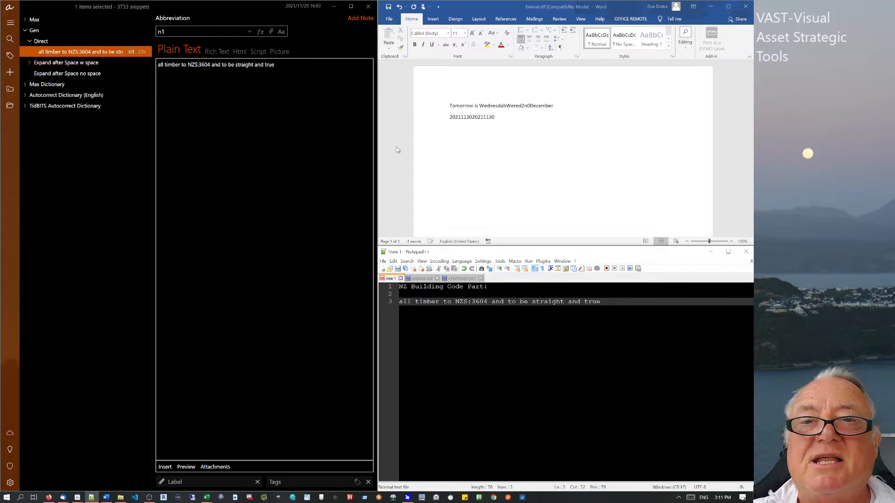
{"action": "left_click", "coordinate": [470, 133]}
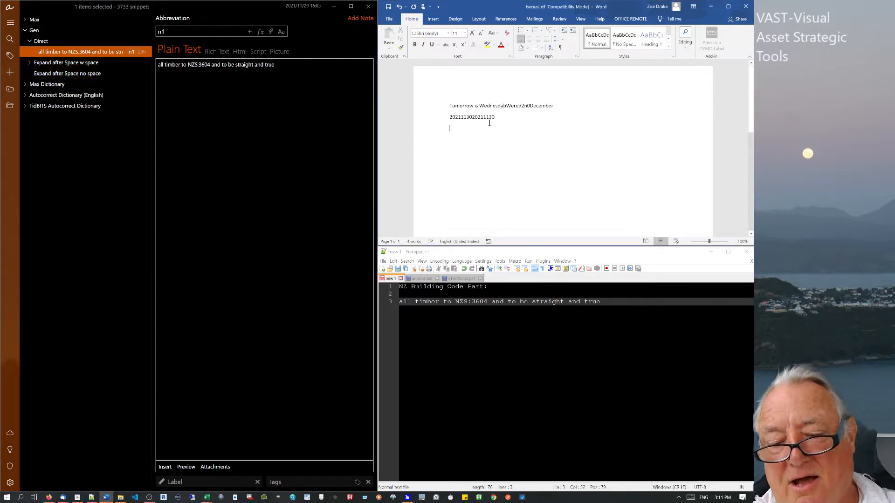
{"action": "type", "text": "nn"}
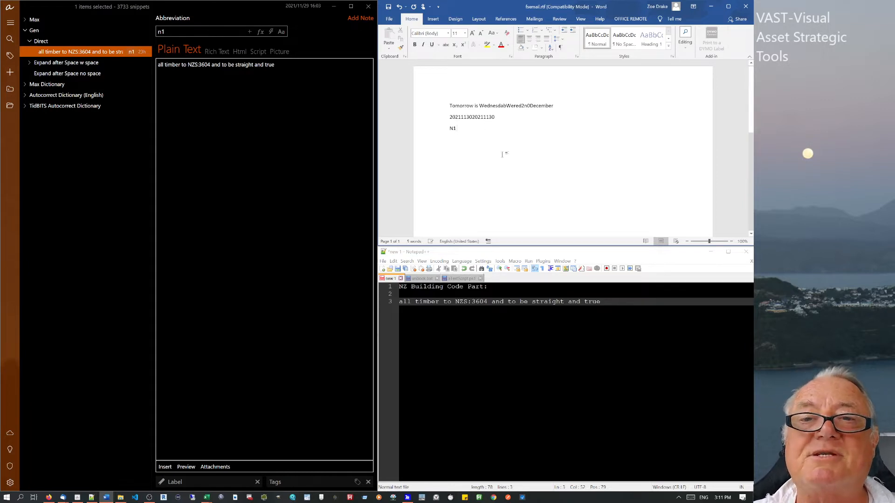
Keep the Gen group enabled in Selected Applications and open its application list to check what is chosen.
{"action": "left_click", "coordinate": [28, 30]}
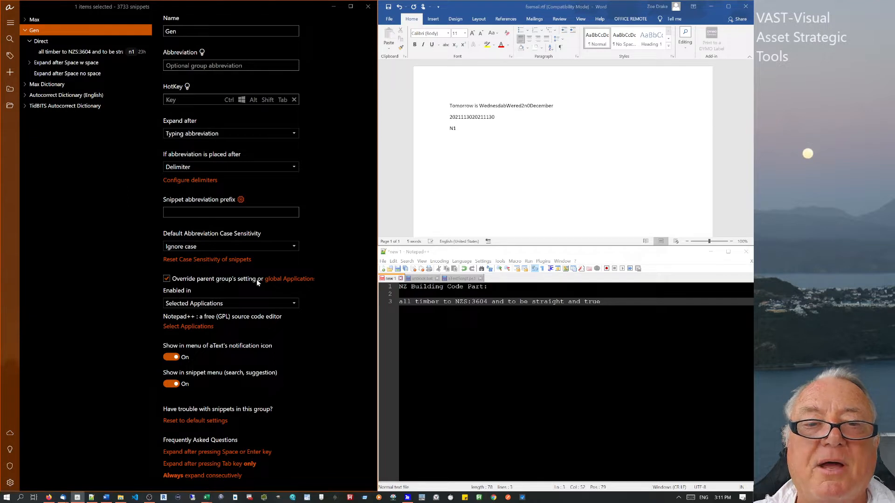
{"action": "left_click", "coordinate": [250, 304]}
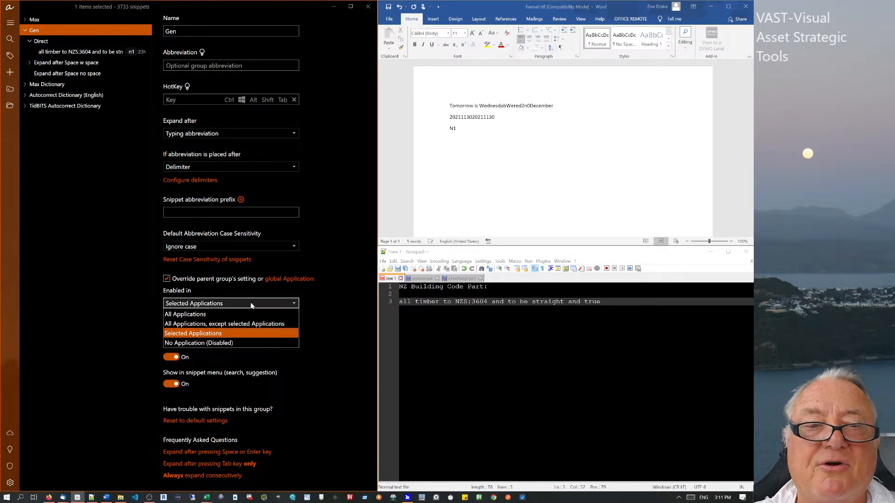
{"action": "left_click", "coordinate": [205, 333]}
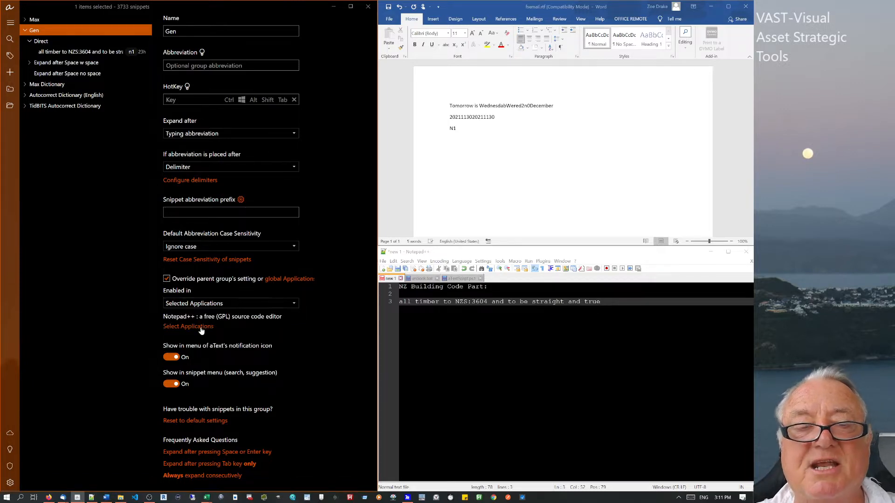
{"action": "left_click", "coordinate": [200, 328]}
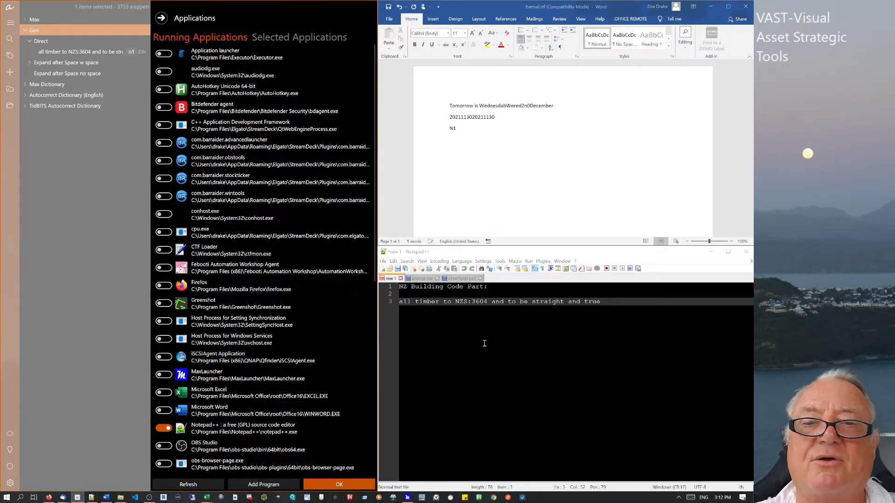
Start a new line below the timber text in Notepad++ and close aText's application list.
{"action": "left_click", "coordinate": [647, 299]}
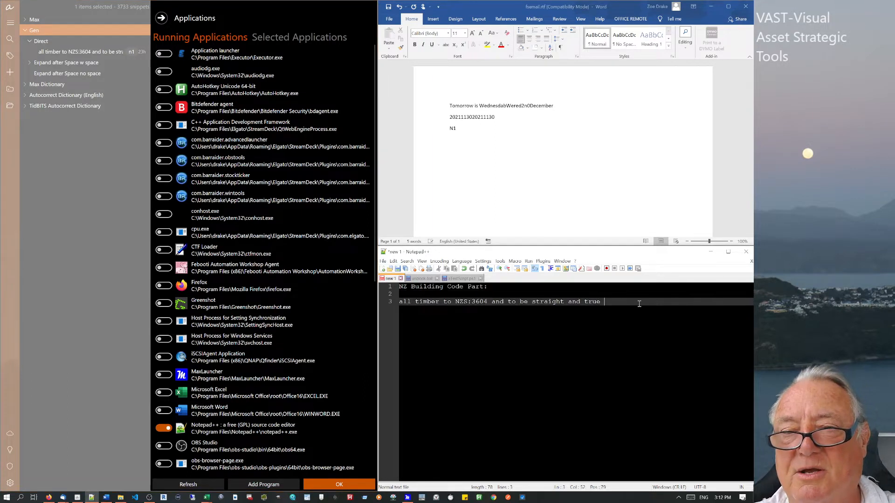
{"action": "key", "text": "Return"}
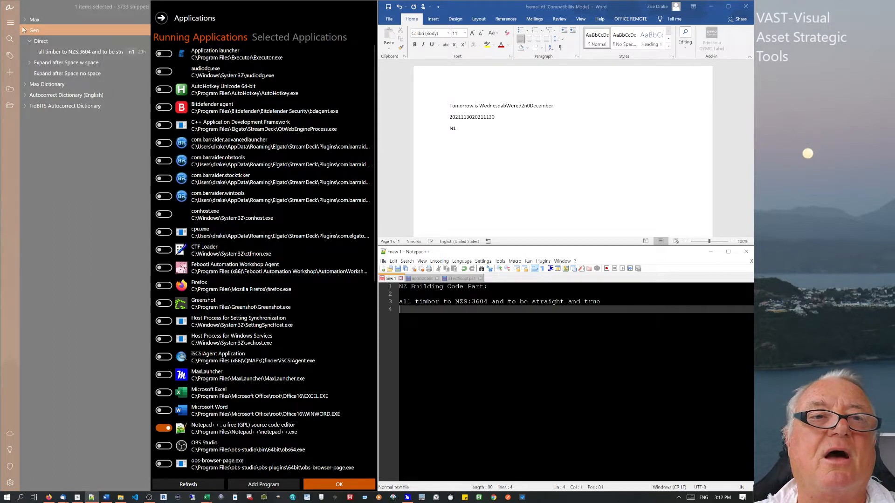
{"action": "left_click", "coordinate": [160, 18]}
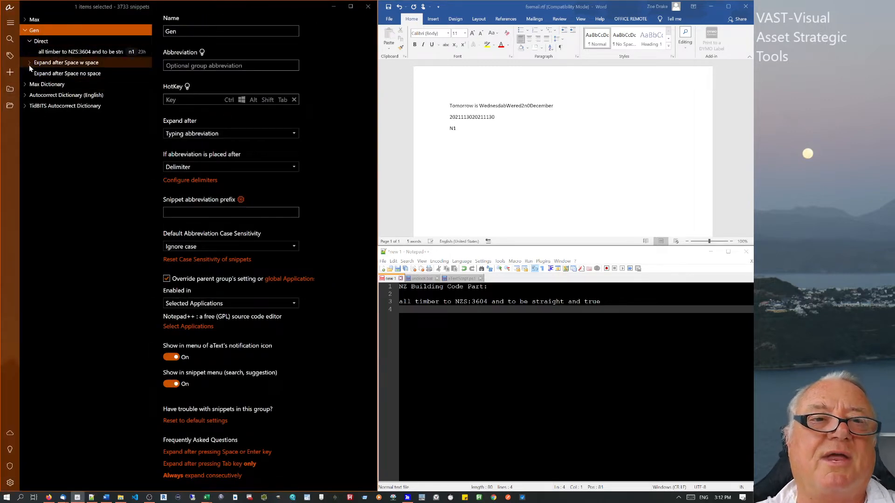
{"action": "left_click", "coordinate": [406, 315]}
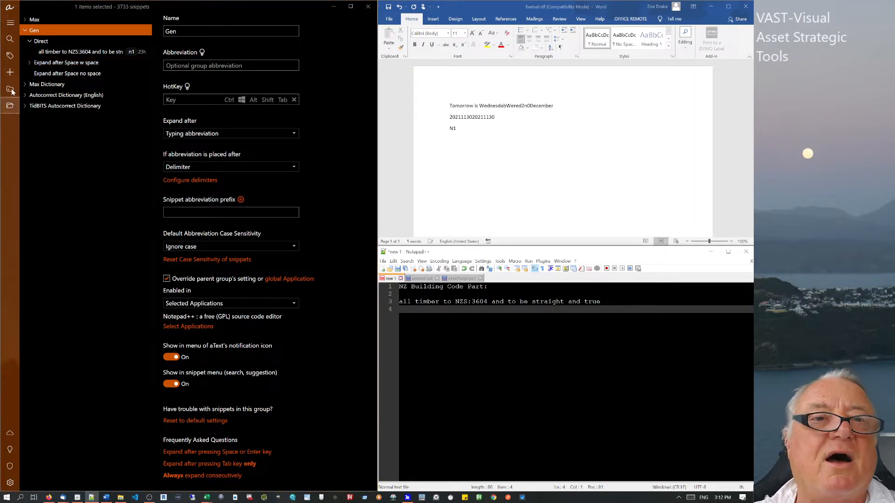
Expand the "Expand after Space w space" group and open its NZ Building Code Part snippet.
{"action": "left_click", "coordinate": [26, 63]}
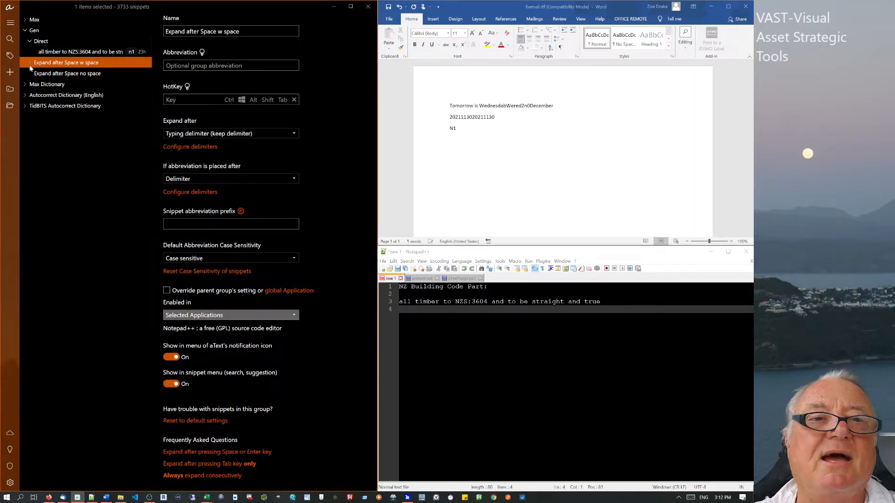
{"action": "left_click", "coordinate": [29, 63]}
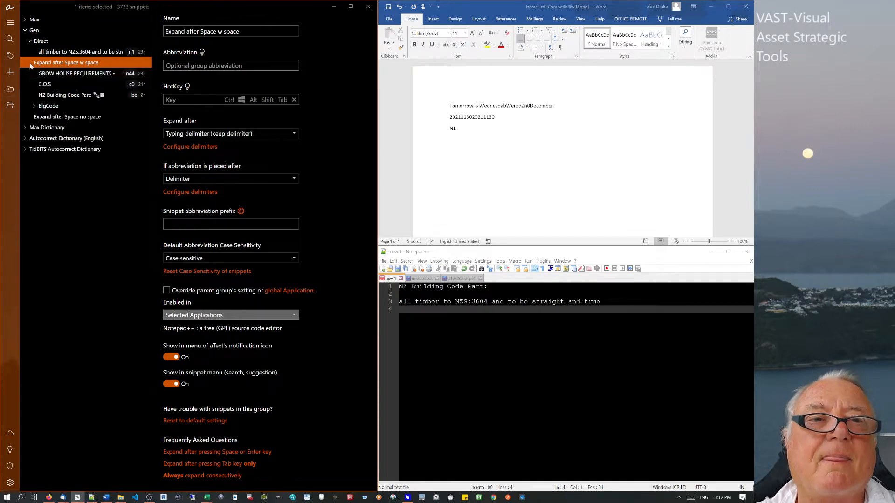
{"action": "left_click", "coordinate": [54, 96]}
Trigger the NZ Building Code Part snippet with its abbreviation bc at the end of the timber line in Notepad++.
{"action": "left_click", "coordinate": [454, 317]}
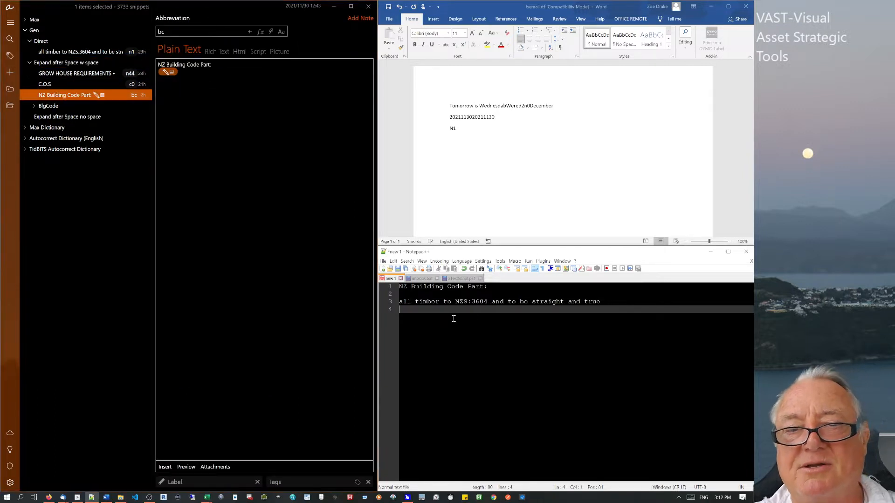
{"action": "type", "text": "nz"}
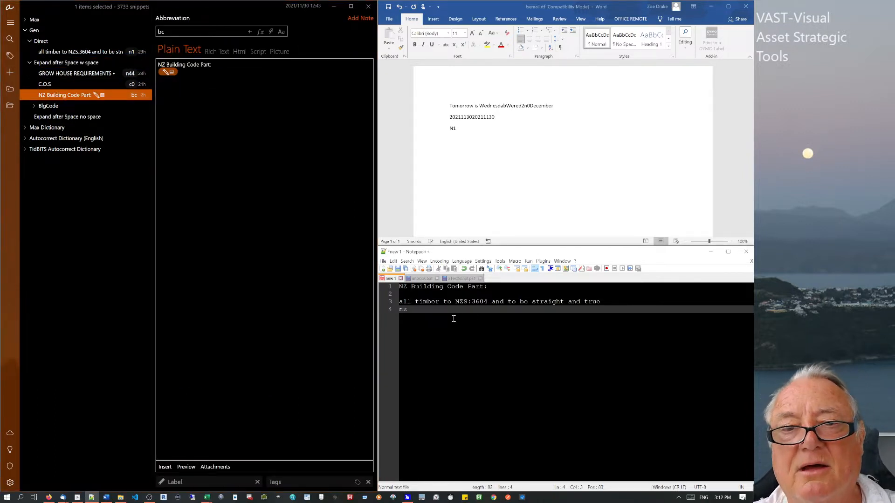
{"action": "key", "text": "BackSpace"}
{"action": "key", "text": "BackSpace"}
{"action": "key", "text": "BackSpace"}
{"action": "type", "text": "bc"}
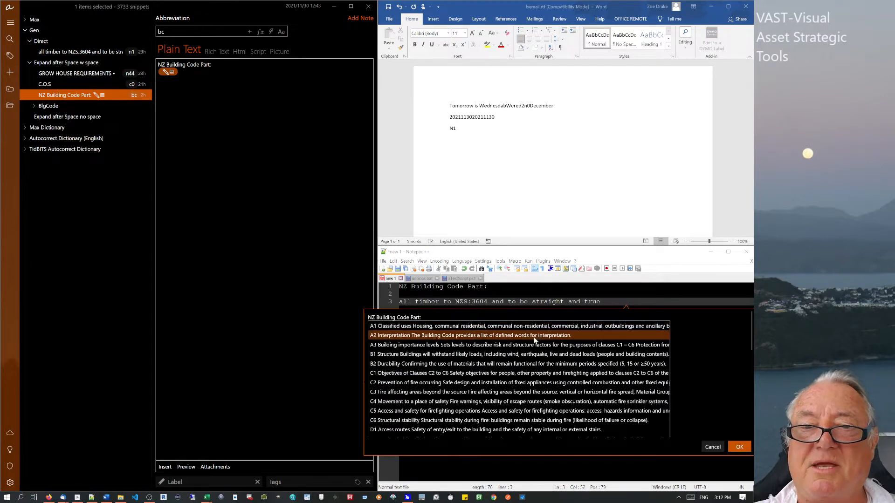
Choose the B1 Structure and G14 Industrial liquid waste clauses from the snippet's list and insert them.
{"action": "left_click", "coordinate": [527, 354]}
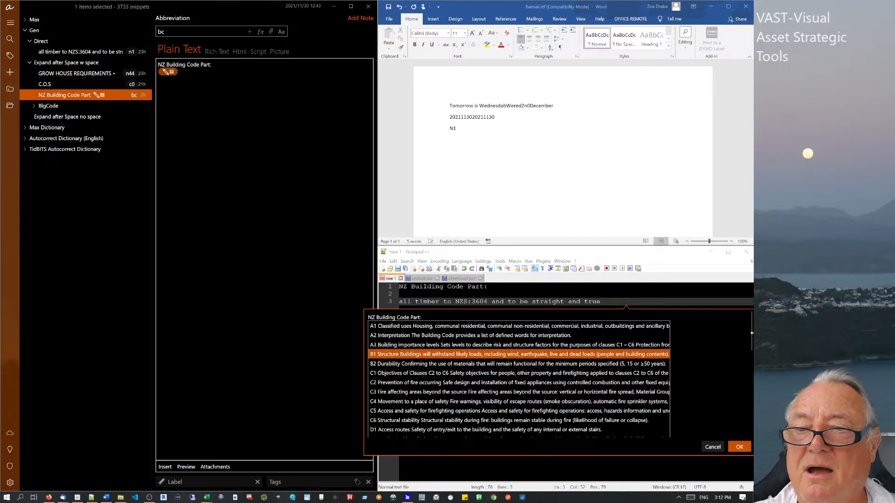
{"action": "left_click_drag", "start_coordinate": [751, 345], "coordinate": [739, 435]}
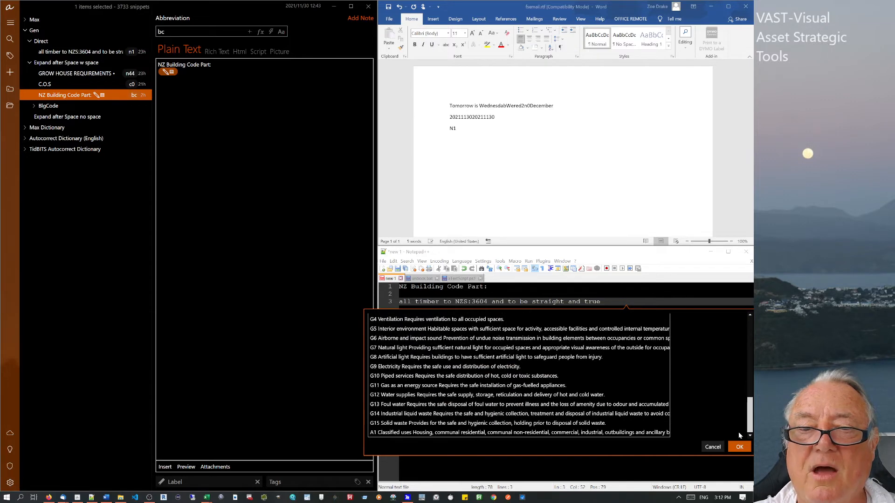
{"action": "left_click", "coordinate": [403, 418]}
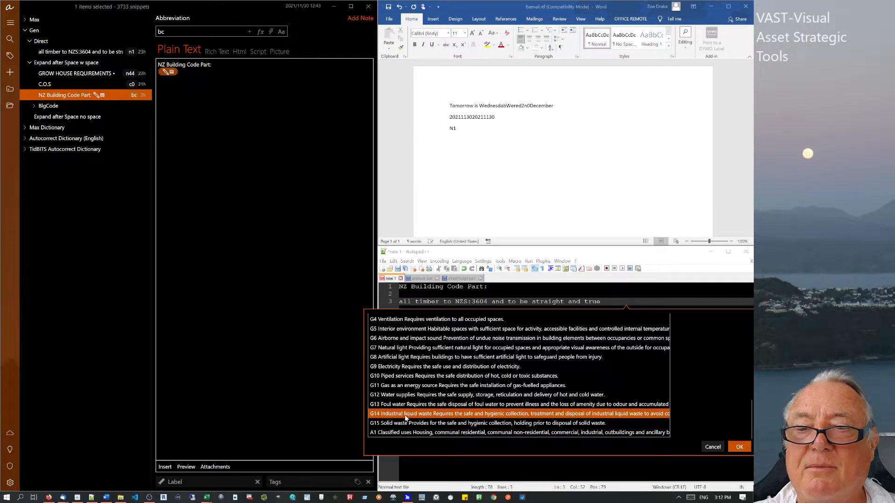
{"action": "left_click", "coordinate": [740, 448]}
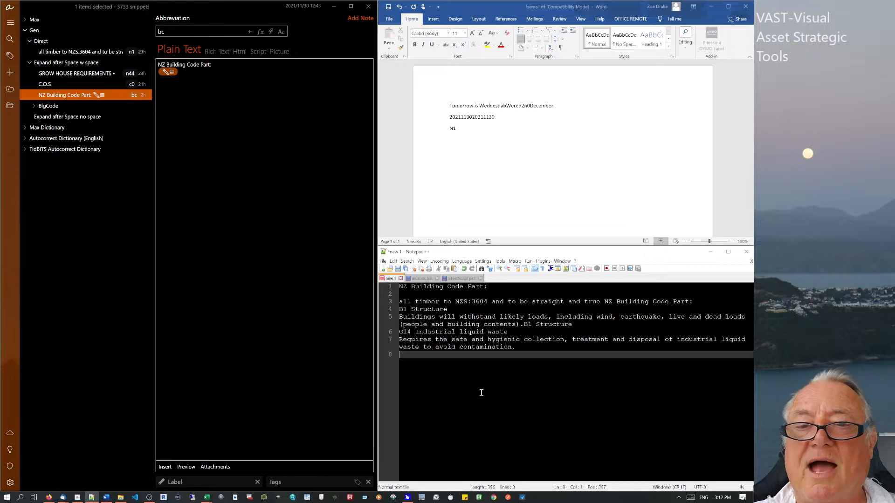
Expand bc on a new line below the G14 text in Notepad++ and insert the F5 Construction and demolition hazards clause.
{"action": "left_click", "coordinate": [522, 349]}
{"action": "key", "text": "Return"}
{"action": "type", "text": "bc"}
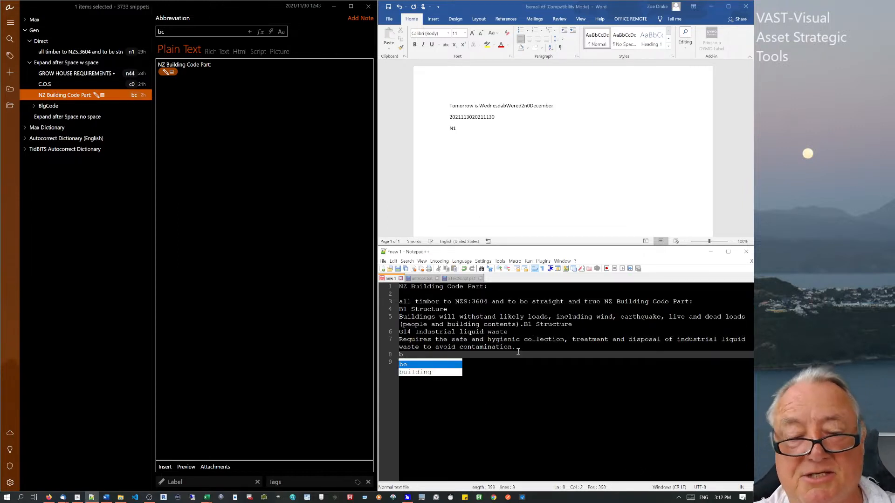
{"action": "key", "text": "space"}
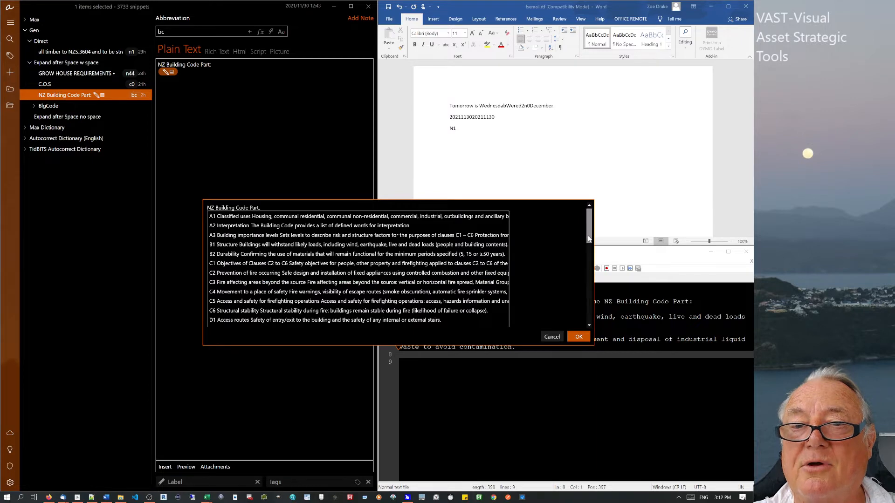
{"action": "left_click", "coordinate": [589, 274]}
{"action": "left_click", "coordinate": [440, 294]}
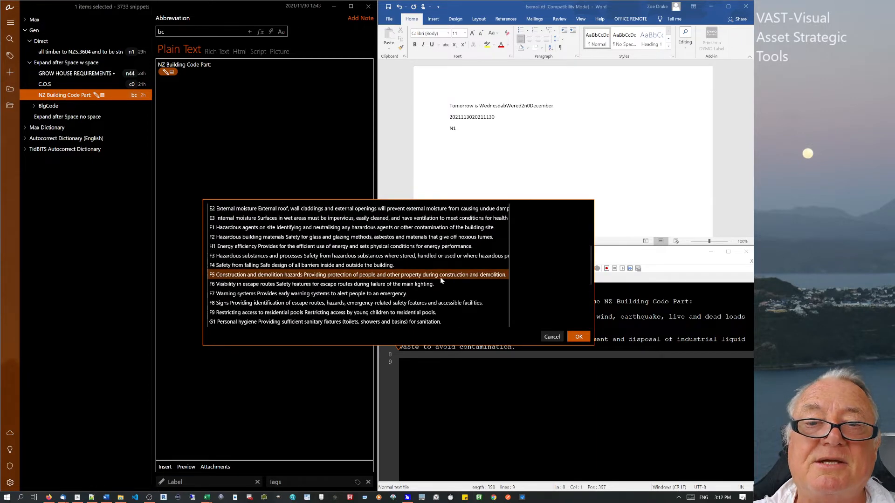
{"action": "left_click", "coordinate": [579, 337]}
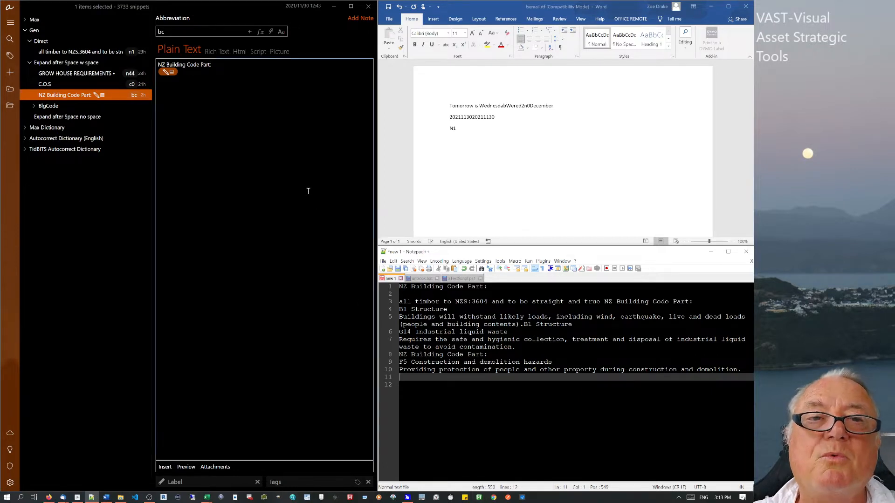
Add a Menu type field named nz below the existing field in the NZ Building Code Part snippet.
{"action": "left_click", "coordinate": [184, 73]}
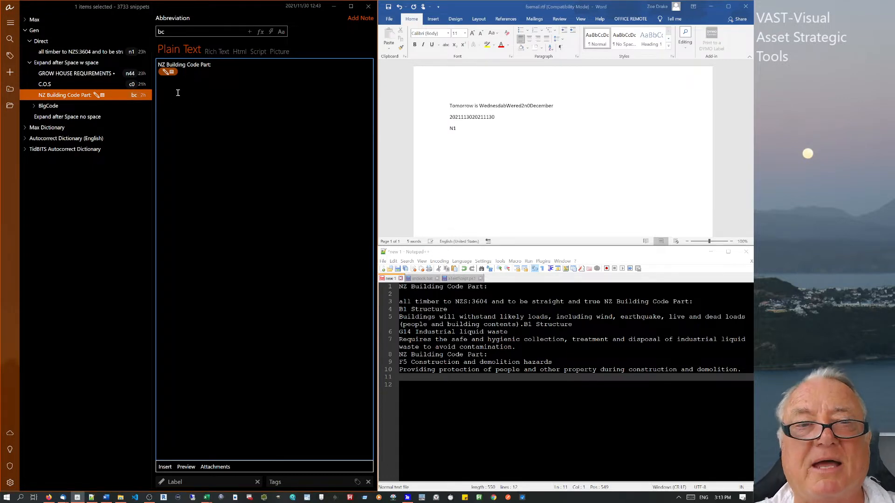
{"action": "left_click", "coordinate": [164, 467]}
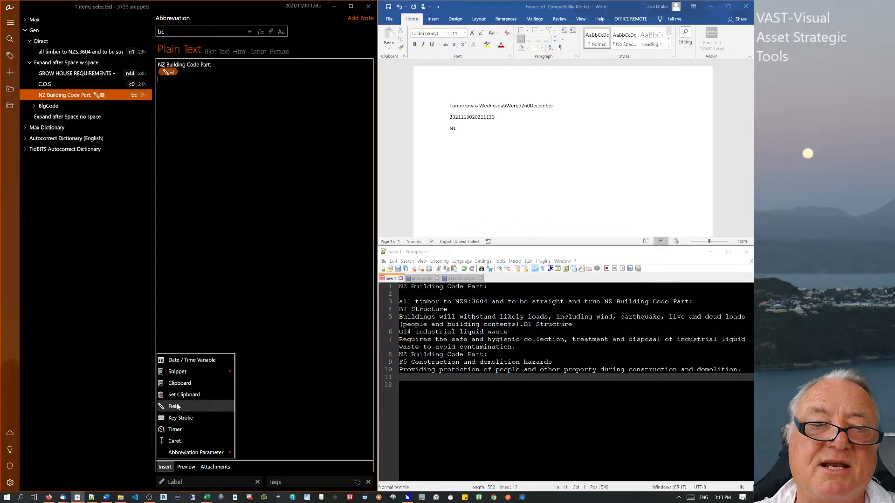
{"action": "left_click", "coordinate": [176, 407]}
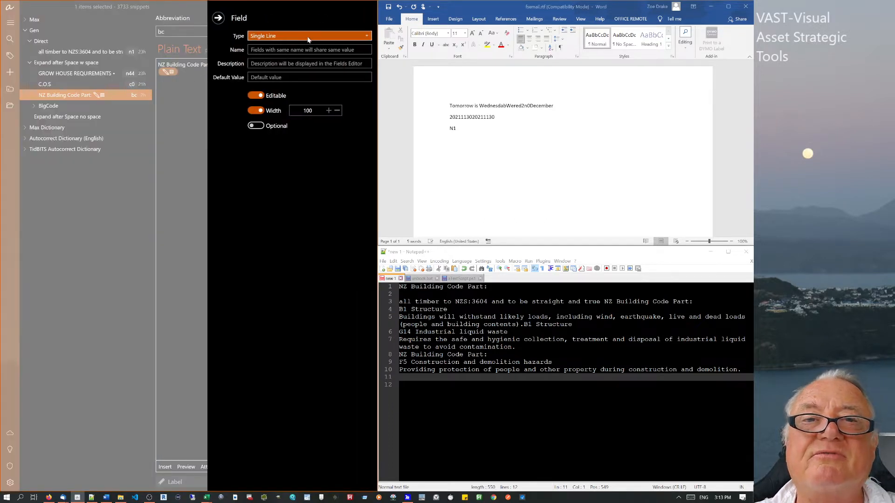
{"action": "left_click", "coordinate": [368, 37]}
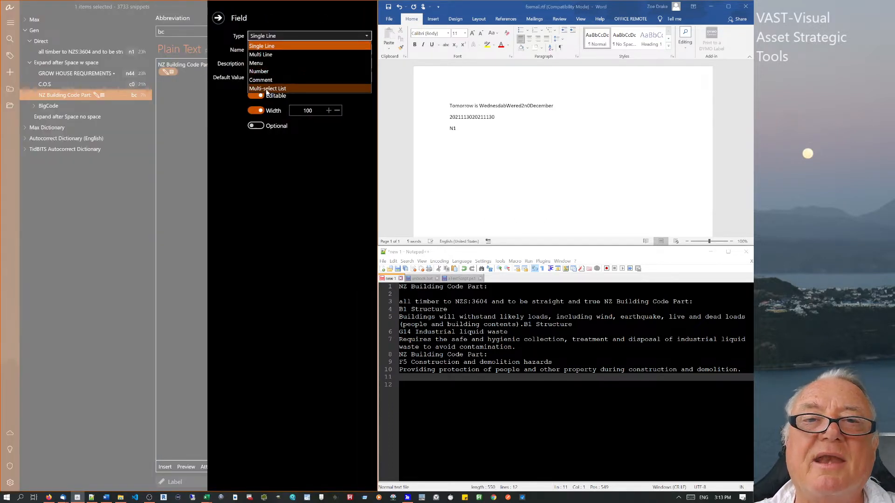
{"action": "left_click", "coordinate": [263, 64]}
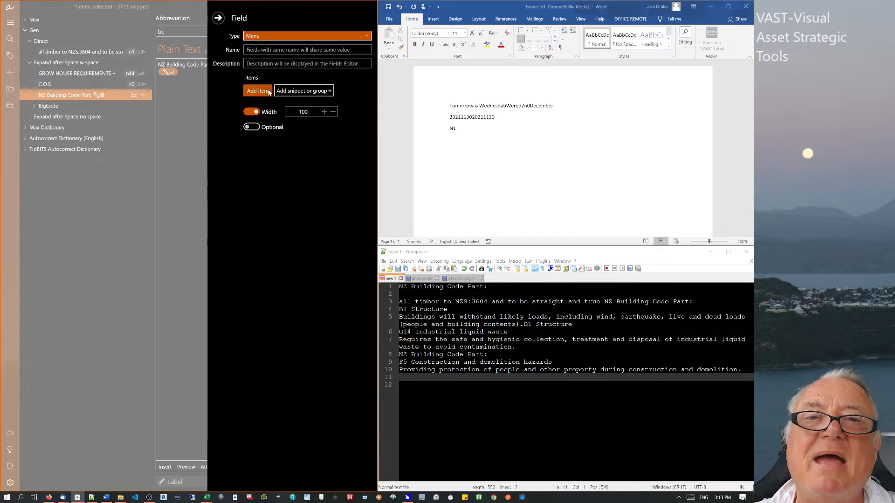
{"action": "left_click", "coordinate": [296, 49]}
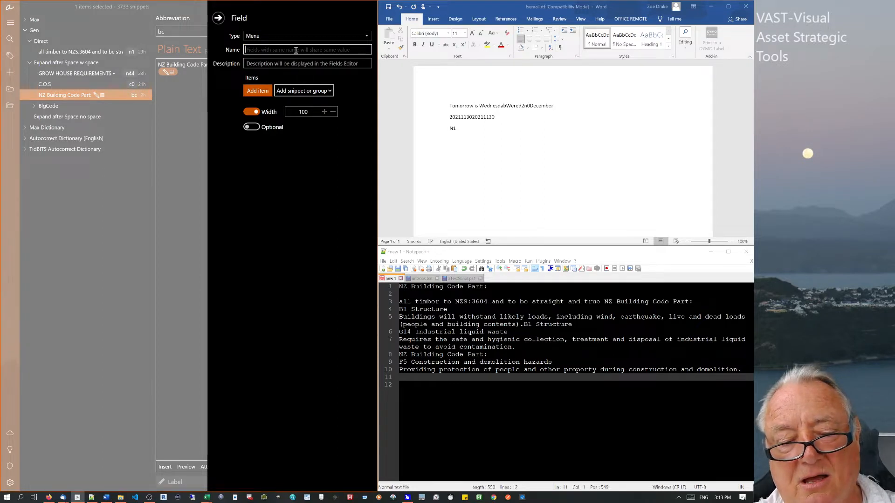
{"action": "type", "text": "nz"}
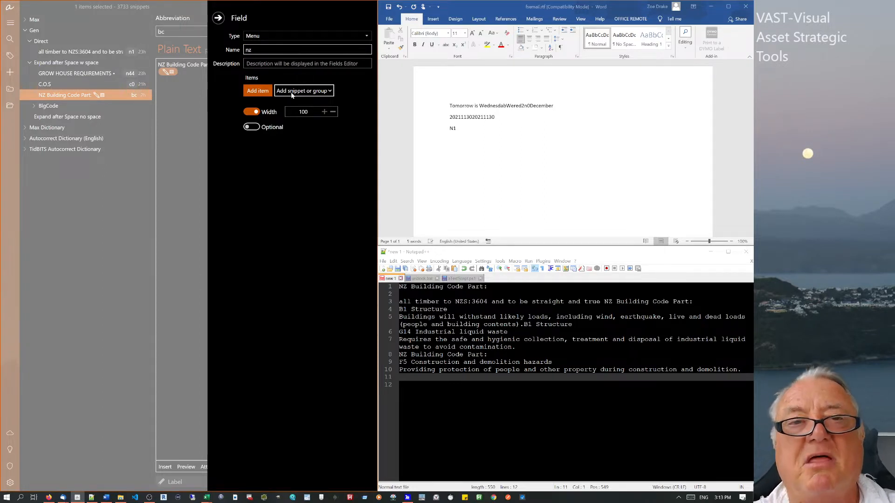
Add the BlgCode group from Gen's "Expand after Space w space" group as the nz menu's items.
{"action": "left_click", "coordinate": [328, 92]}
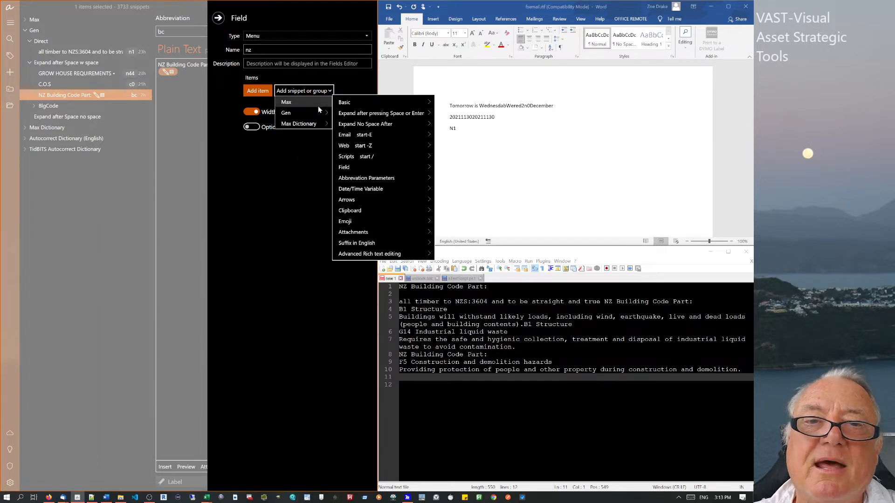
{"action": "mouse_move", "coordinate": [318, 111]}
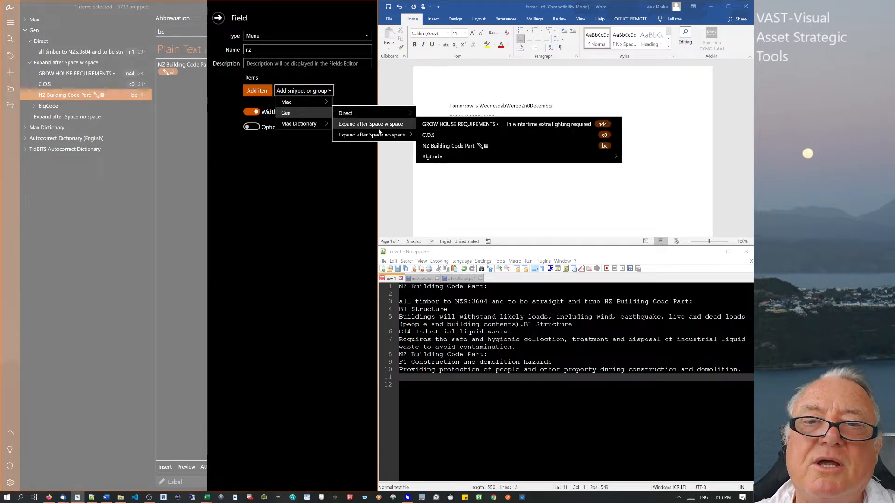
{"action": "mouse_move", "coordinate": [410, 125]}
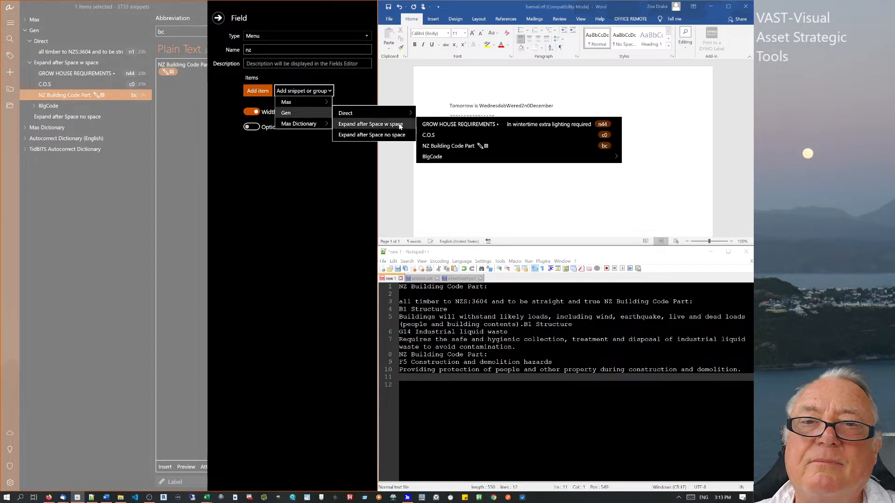
{"action": "mouse_move", "coordinate": [436, 158]}
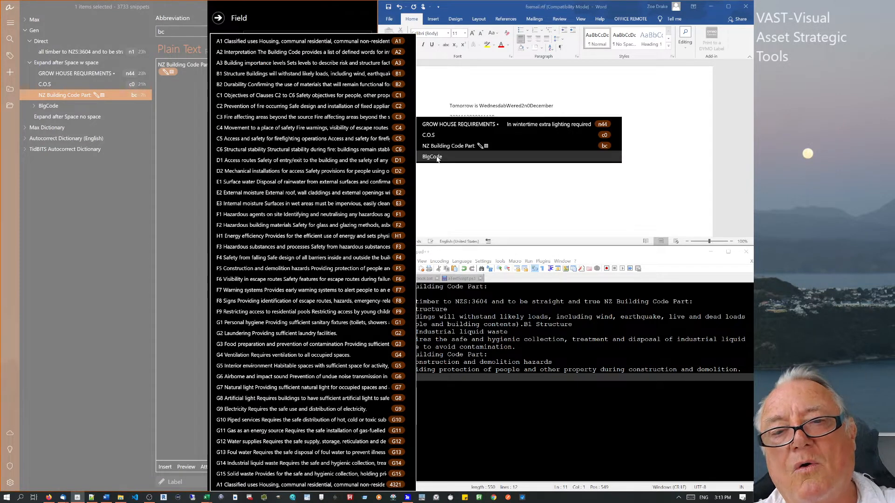
{"action": "left_click", "coordinate": [437, 158]}
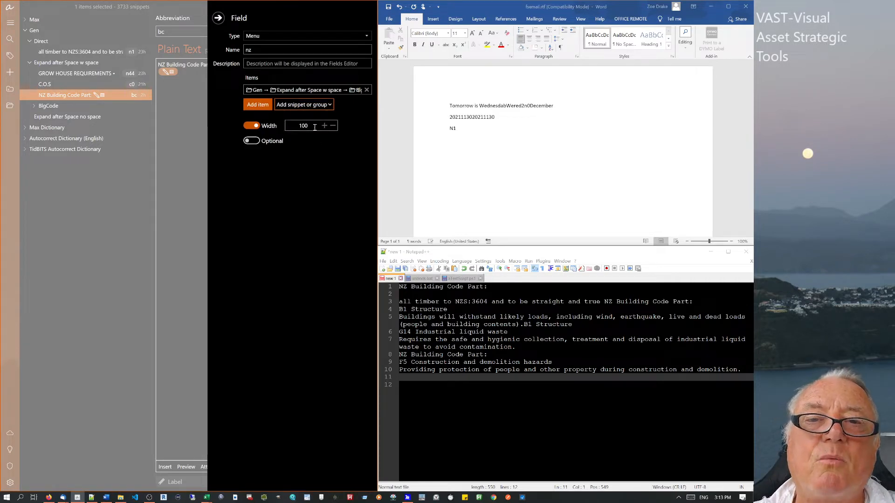
Set the nz field's width to 800 and remove the original list field above it from the snippet.
{"action": "left_click", "coordinate": [293, 128]}
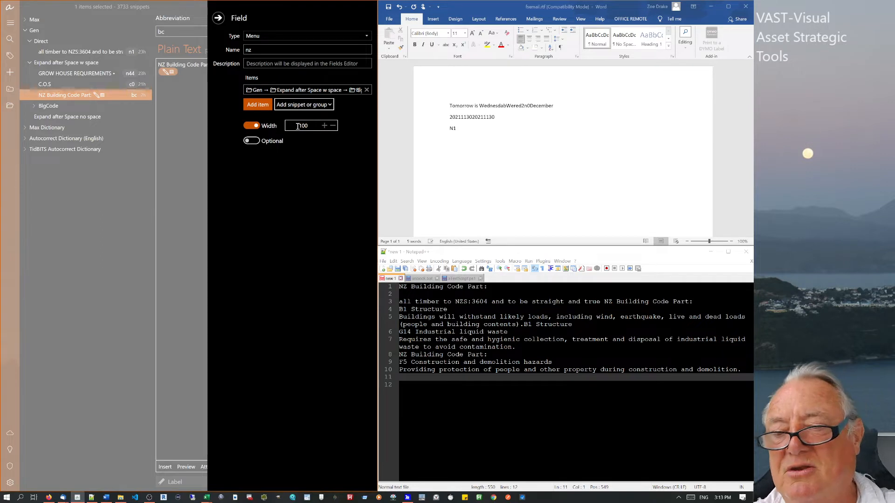
{"action": "double_click", "coordinate": [301, 127]}
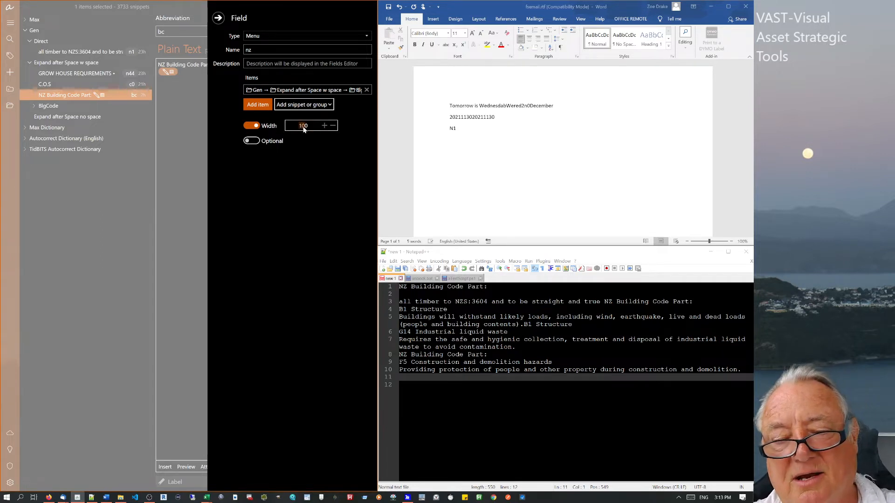
{"action": "type", "text": "800"}
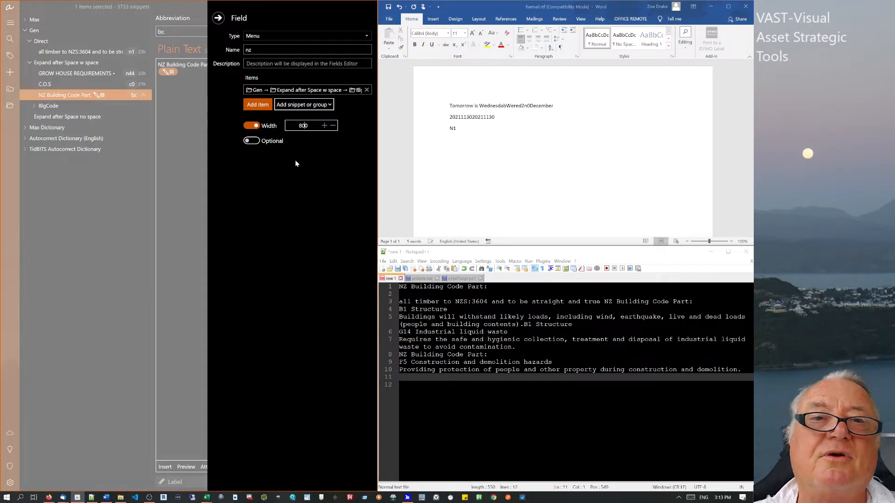
{"action": "left_click", "coordinate": [218, 20]}
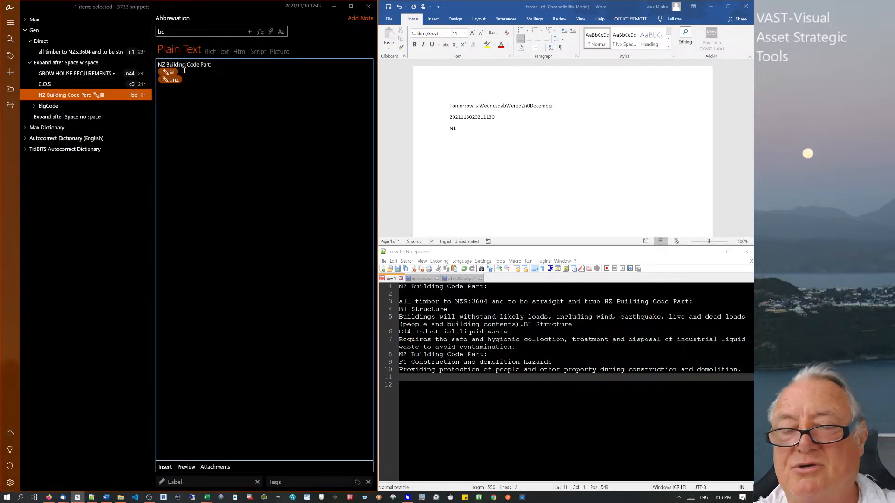
{"action": "key", "text": "BackSpace"}
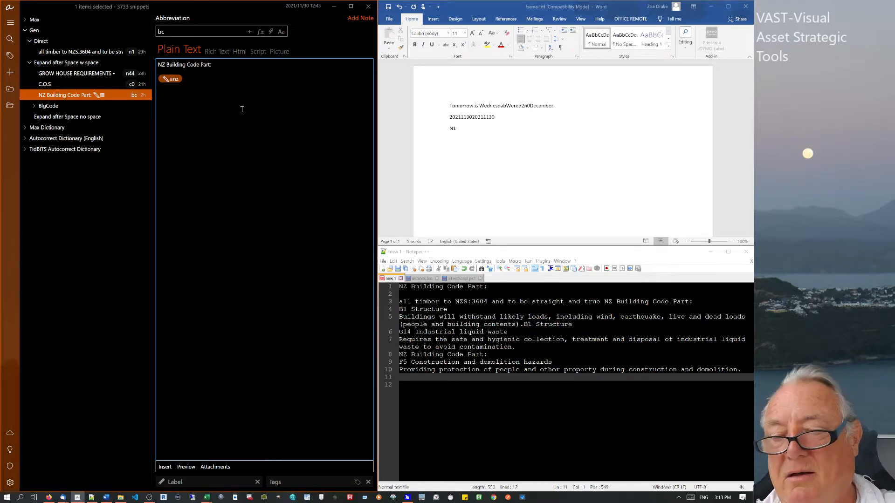
{"action": "key", "text": "BackSpace"}
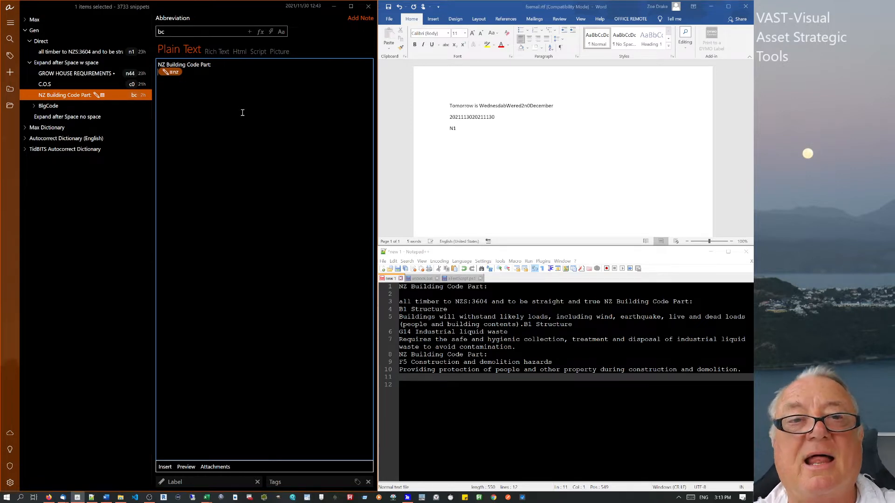
Expand bc on line 11 in Notepad++ and insert the G7 Natural light clause from the menu.
{"action": "left_click", "coordinate": [414, 377]}
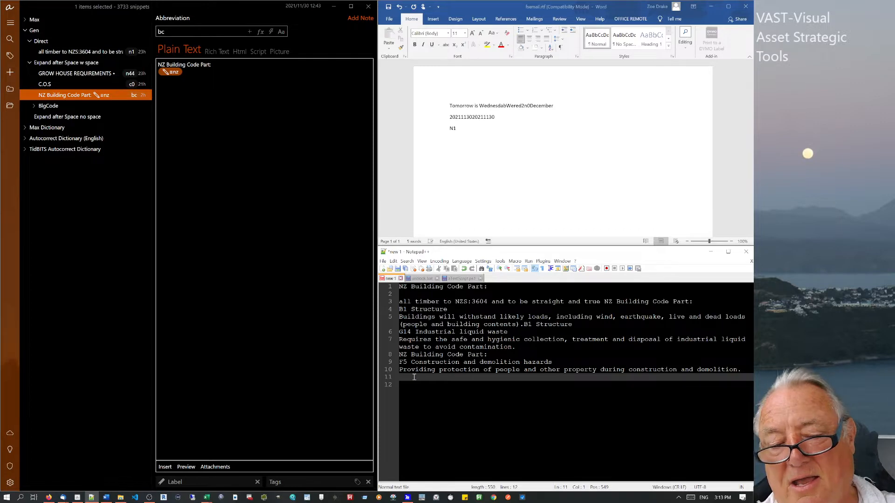
{"action": "type", "text": "bc"}
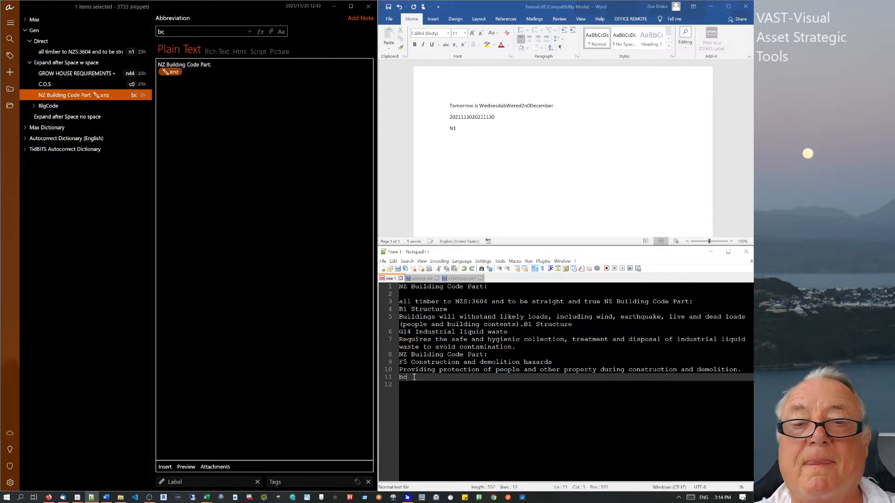
{"action": "key", "text": "space"}
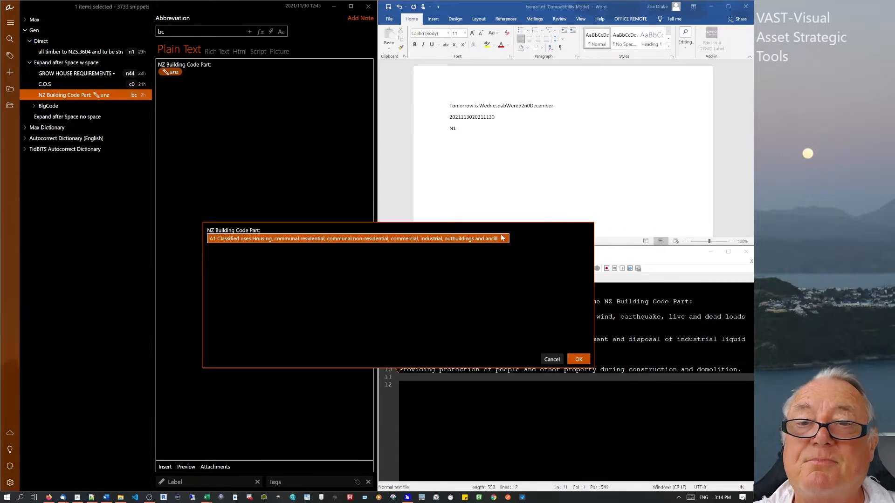
{"action": "left_click", "coordinate": [503, 238]}
{"action": "scroll", "coordinate": [508, 305], "scroll_direction": "down", "scroll_amount": 7}
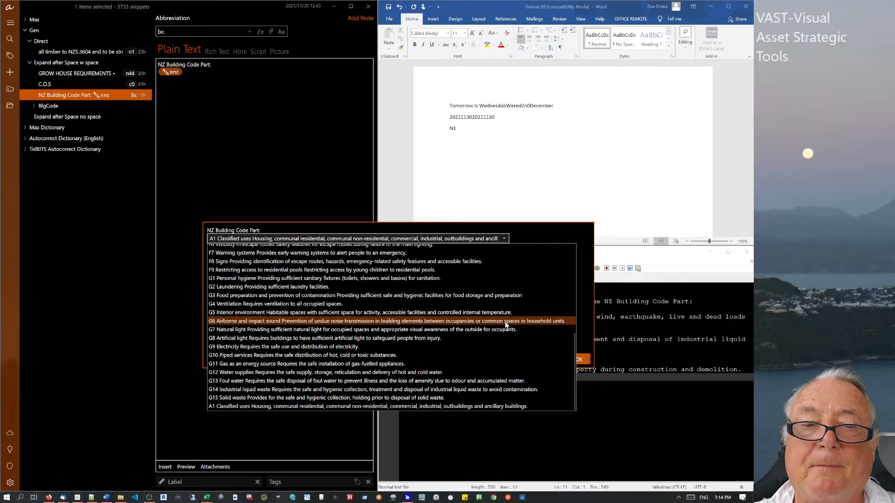
{"action": "left_click", "coordinate": [352, 329]}
{"action": "left_click", "coordinate": [579, 359]}
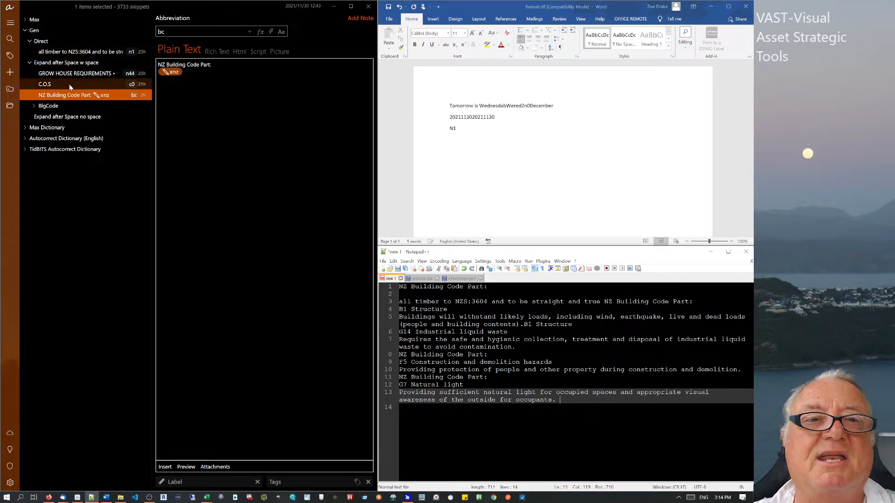
Expand the BlgCode group to show its clause snippets and open the group's settings.
{"action": "left_click", "coordinate": [35, 107]}
{"action": "left_click", "coordinate": [44, 107]}
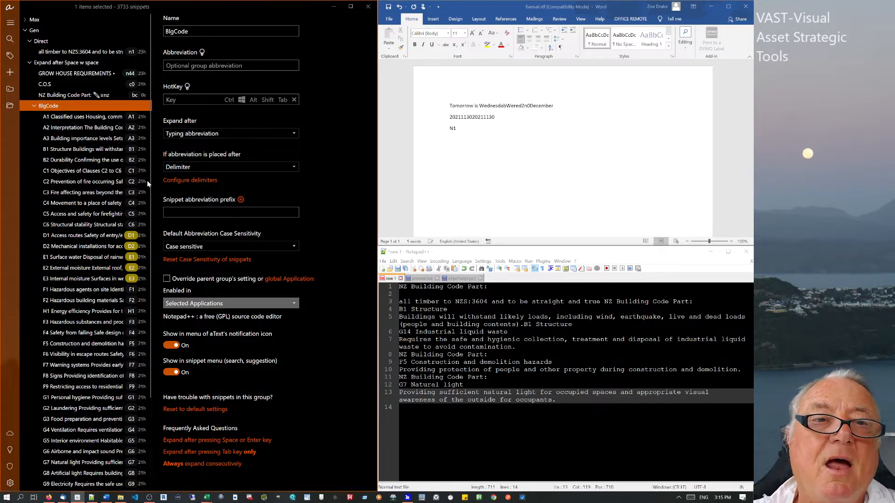
Replace the abbreviation of the D1 Access routes snippet in the BlgCode group with "xyzabsbnm,".
{"action": "left_click", "coordinate": [101, 245]}
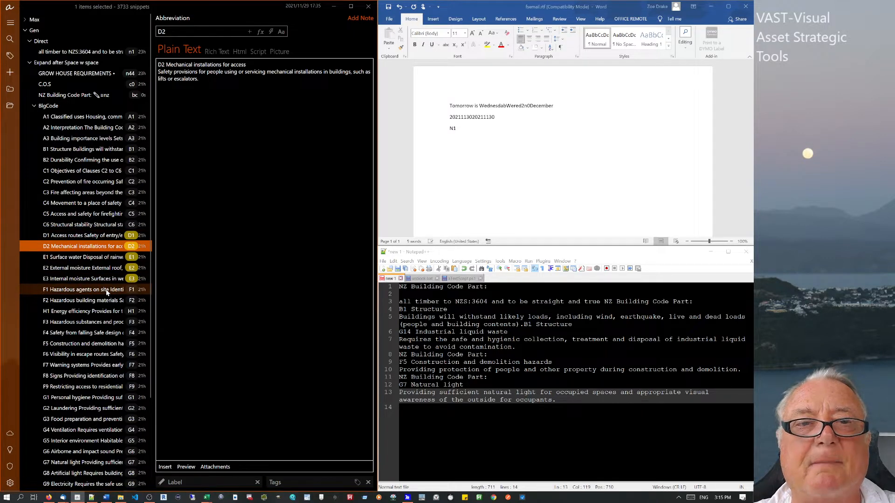
{"action": "mouse_move", "coordinate": [106, 291]}
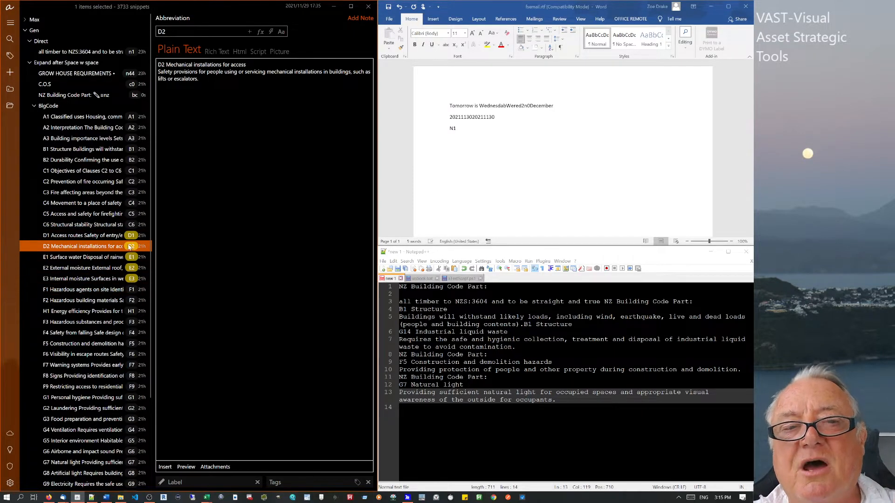
{"action": "mouse_move", "coordinate": [134, 239]}
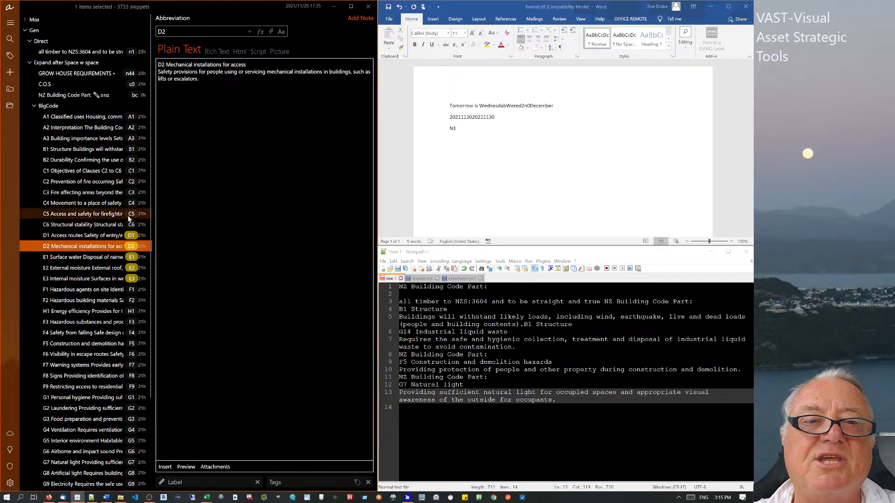
{"action": "left_click", "coordinate": [134, 238]}
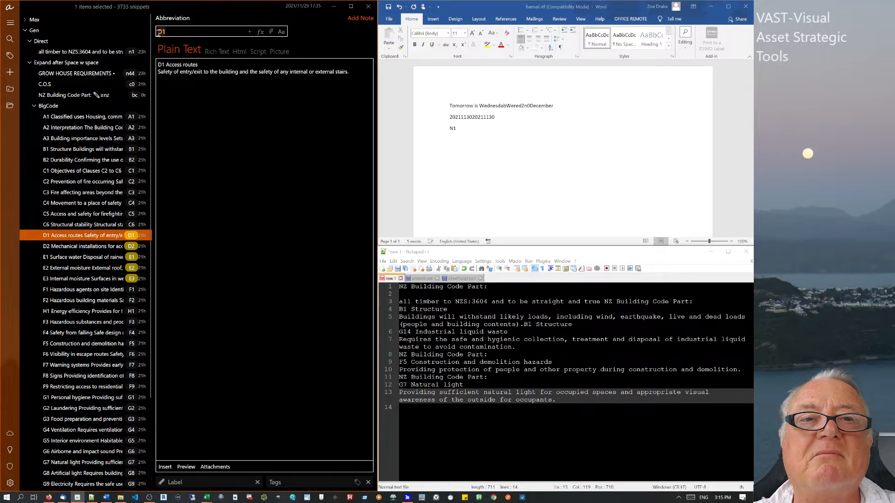
{"action": "left_click_drag", "start_coordinate": [192, 33], "coordinate": [157, 34]}
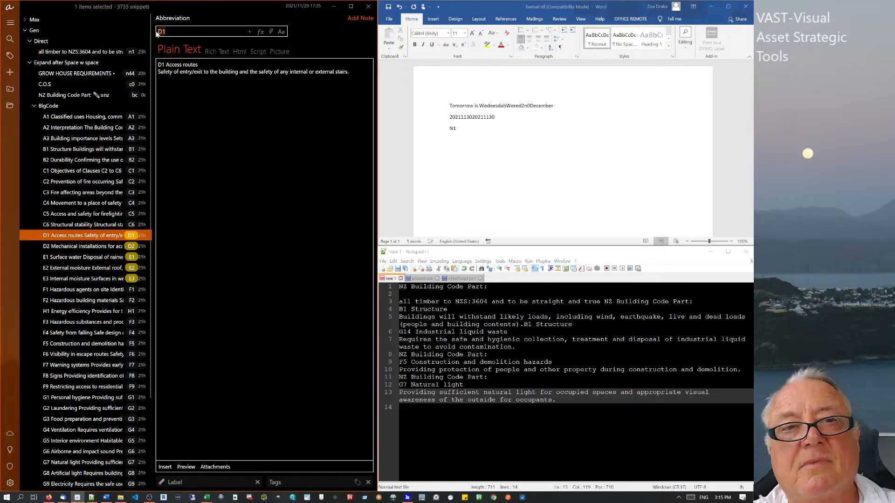
{"action": "type", "text": "xy"}
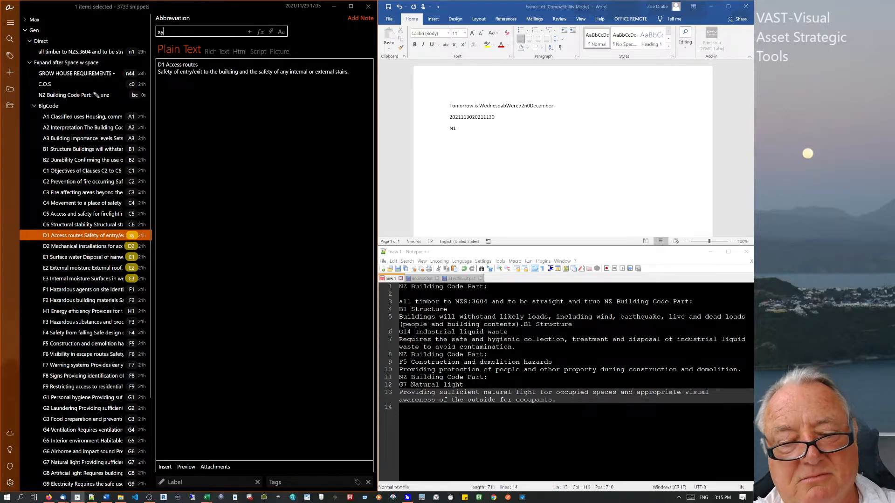
{"action": "type", "text": "zabsbnm,"}
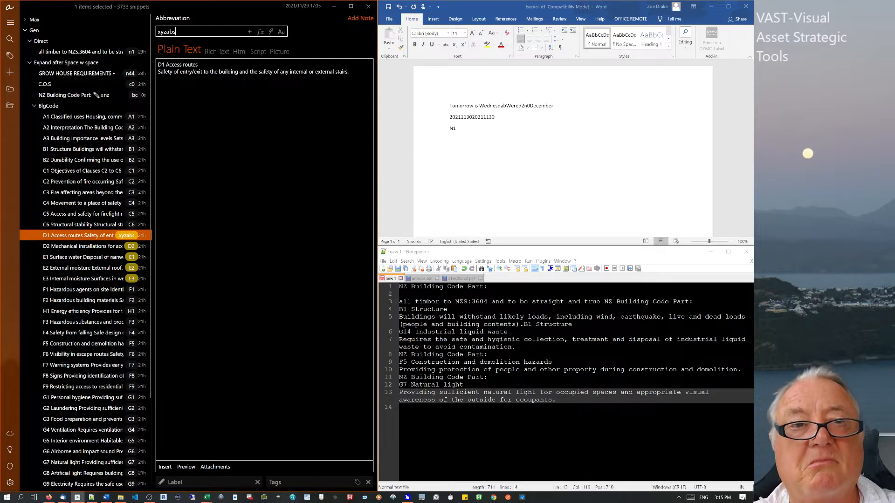
{"action": "left_click", "coordinate": [205, 132]}
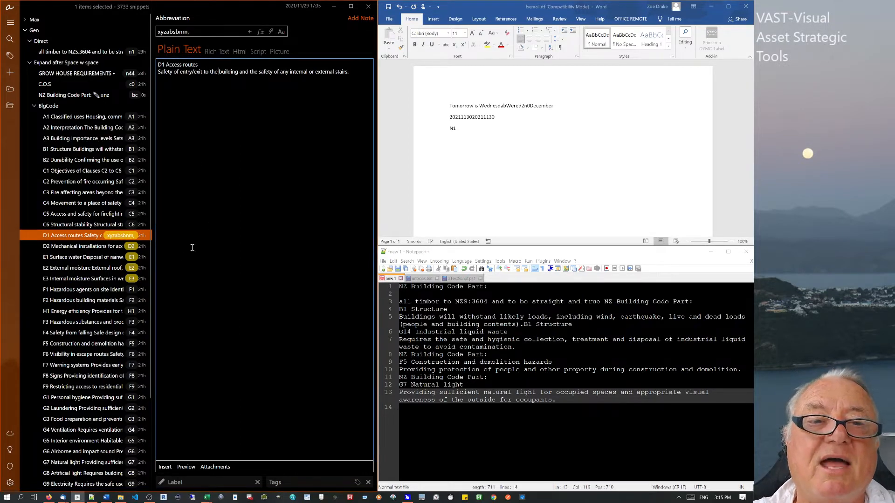
Open the hotkey preferences in aText and examine the shortcut for making a snippet from the clipboard.
{"action": "left_click", "coordinate": [79, 182]}
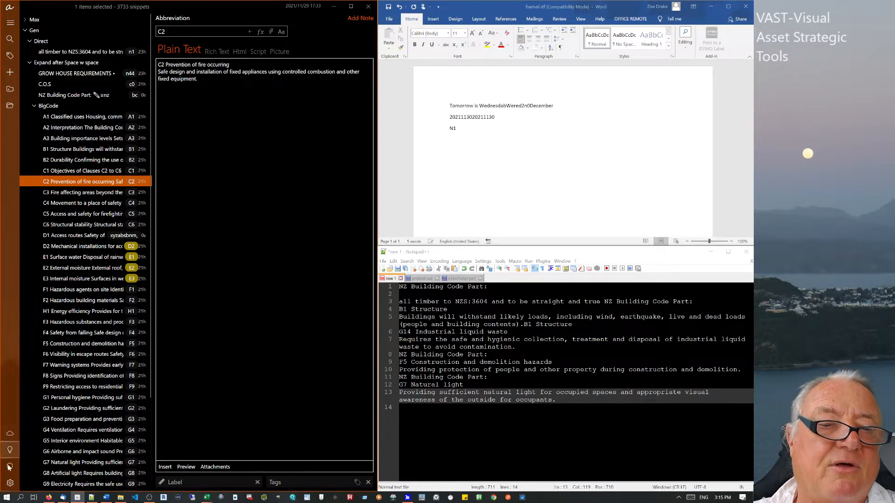
{"action": "left_click", "coordinate": [10, 483]}
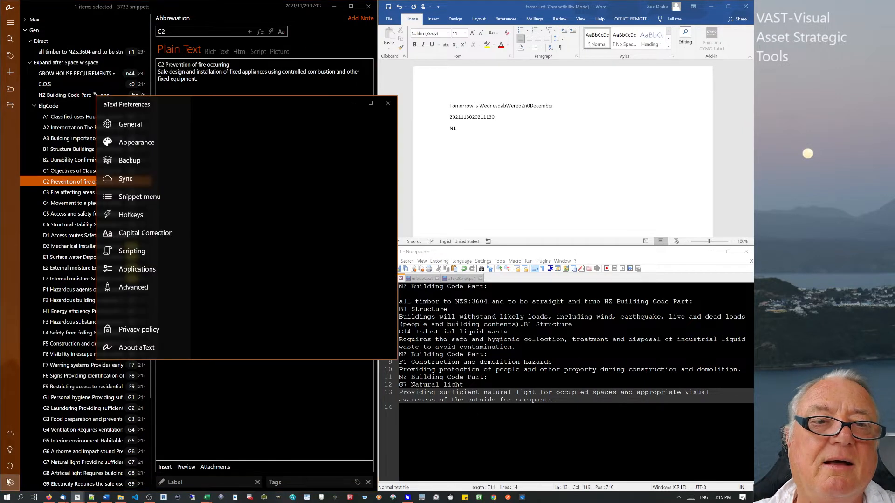
{"action": "left_click", "coordinate": [131, 221]}
{"action": "scroll", "coordinate": [208, 278], "scroll_direction": "down", "scroll_amount": 3}
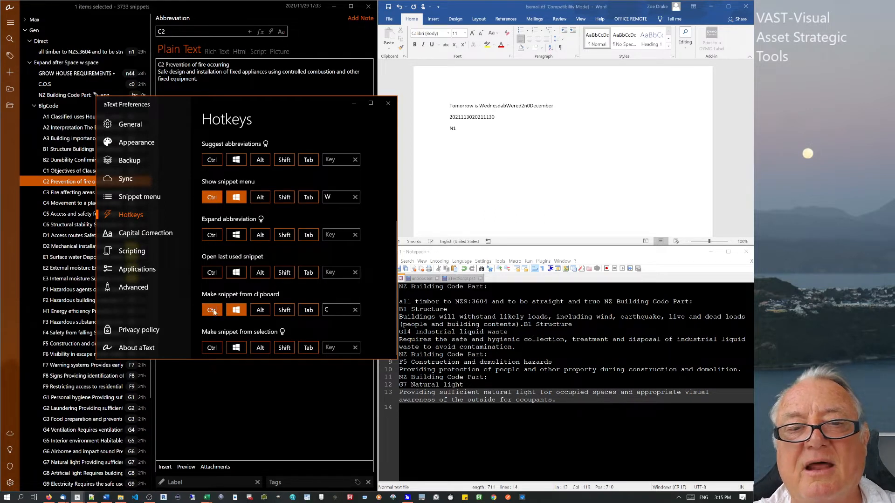
Copy the G7 Natural light heading and clause text from lines 12 and 13 in Notepad++.
{"action": "left_click", "coordinate": [570, 431]}
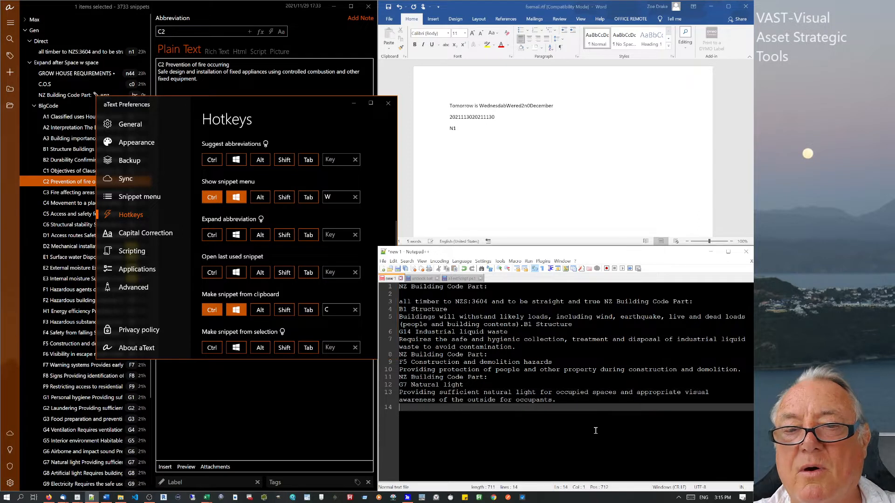
{"action": "left_click_drag", "start_coordinate": [561, 401], "coordinate": [399, 385]}
{"action": "key", "text": "ctrl+c"}
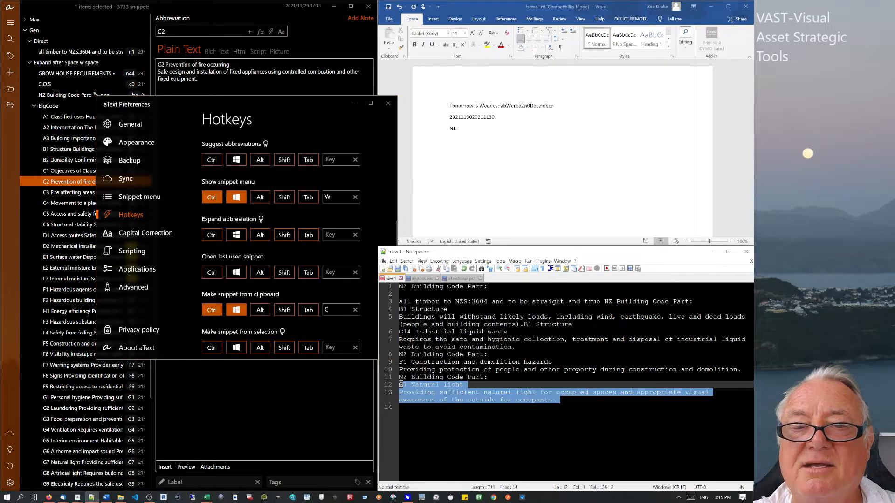
{"action": "left_click", "coordinate": [435, 410]}
Create a new snippet in aText's BlgCode group from the copied G7 Natural light text and give it the abbreviation 231.
{"action": "left_click", "coordinate": [53, 440]}
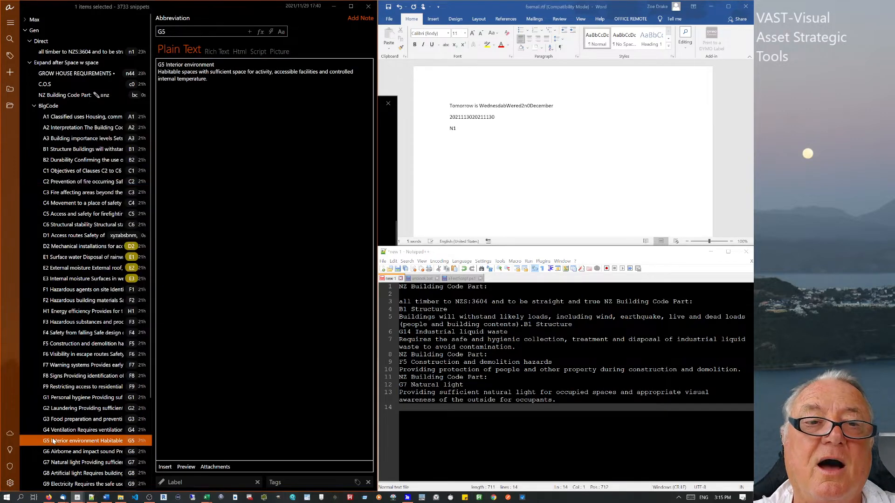
{"action": "right_click", "coordinate": [53, 440]}
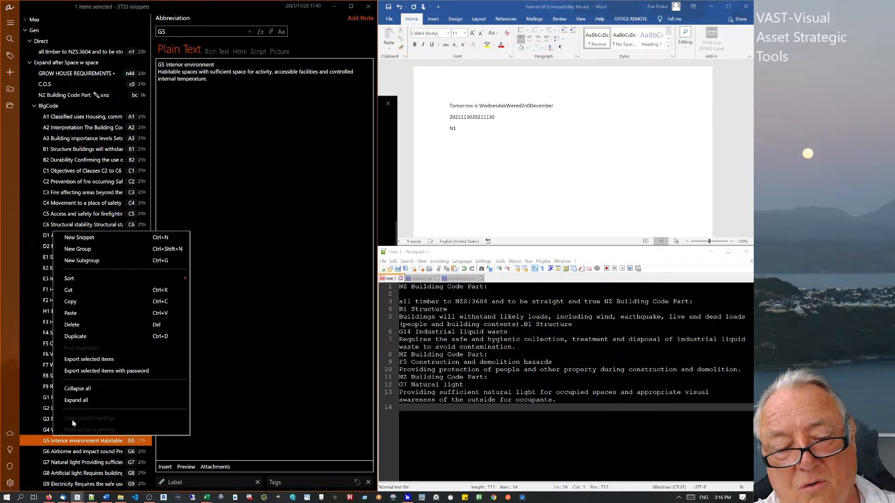
{"action": "key", "text": "ctrl+v"}
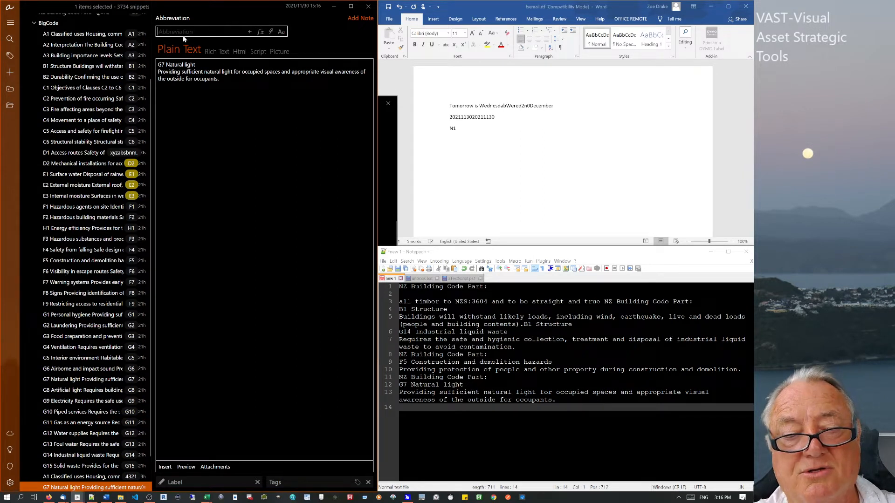
{"action": "type", "text": "231"}
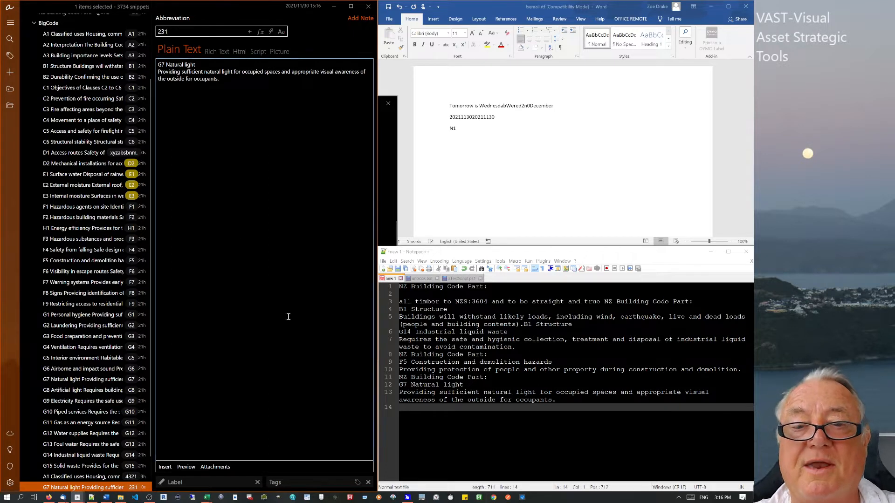
{"action": "left_click", "coordinate": [226, 396]}
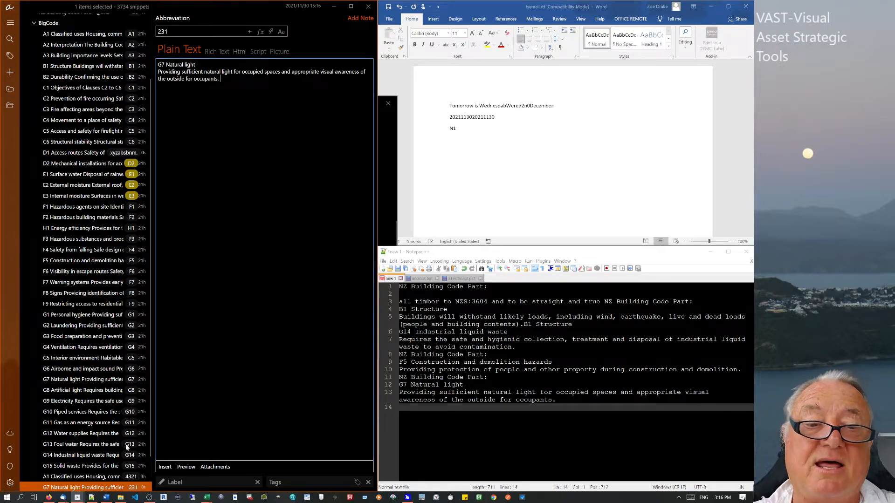
Expand bc on line 14 in Notepad++ and insert the last G7 Natural light entry in the clause menu.
{"action": "left_click", "coordinate": [94, 467]}
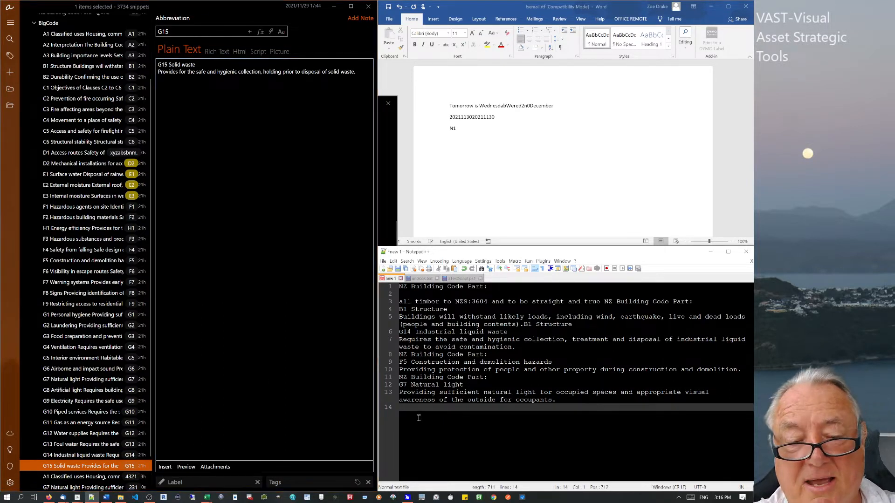
{"action": "key", "text": "F12"}
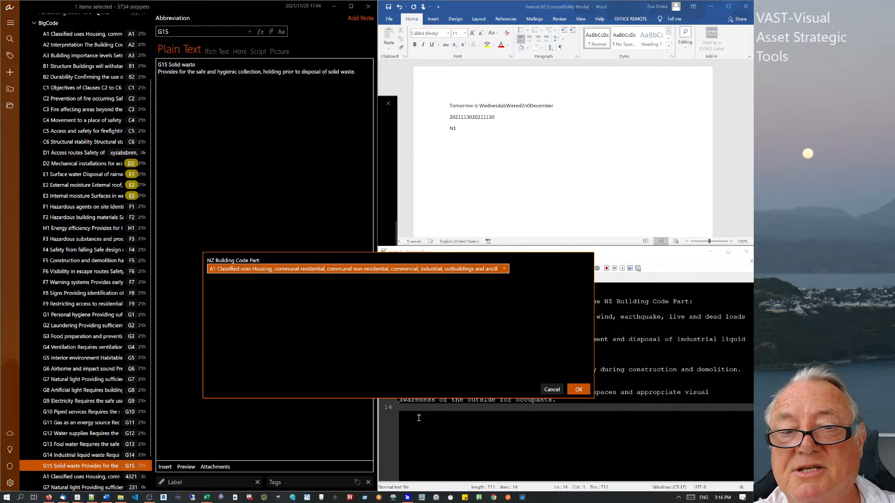
{"action": "left_click", "coordinate": [504, 270]}
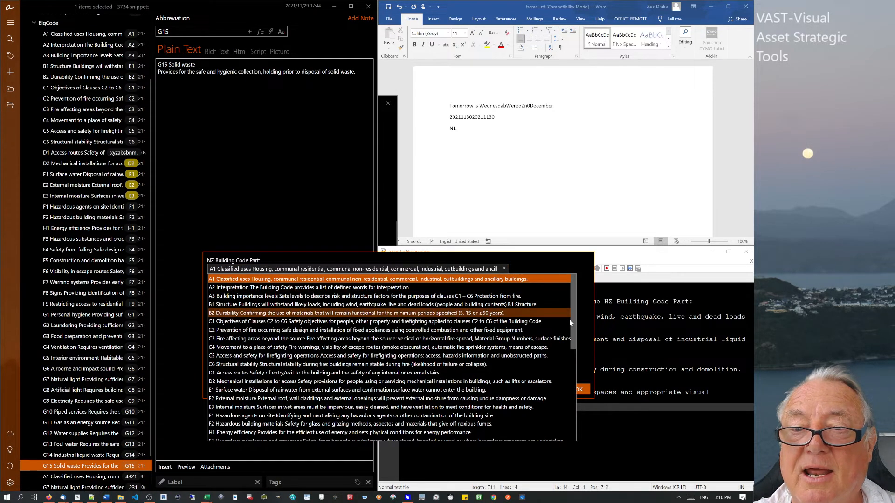
{"action": "scroll", "coordinate": [569, 319], "scroll_direction": "down", "scroll_amount": 8}
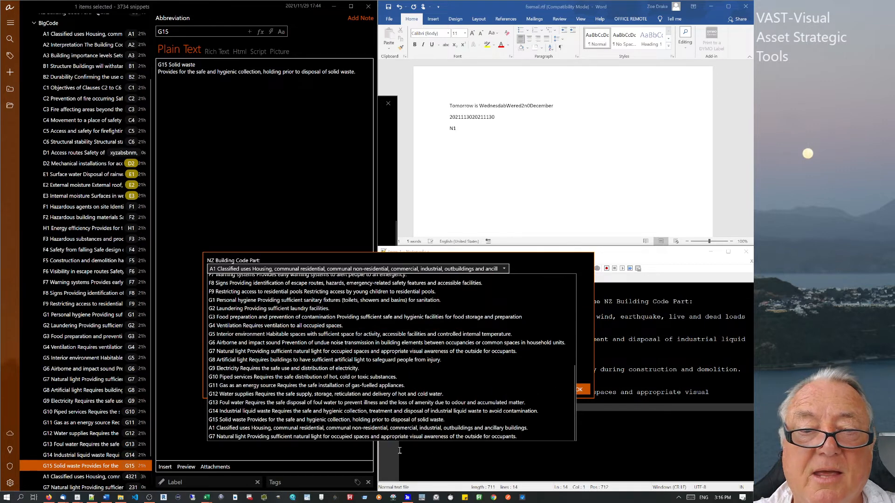
{"action": "left_click", "coordinate": [322, 437]}
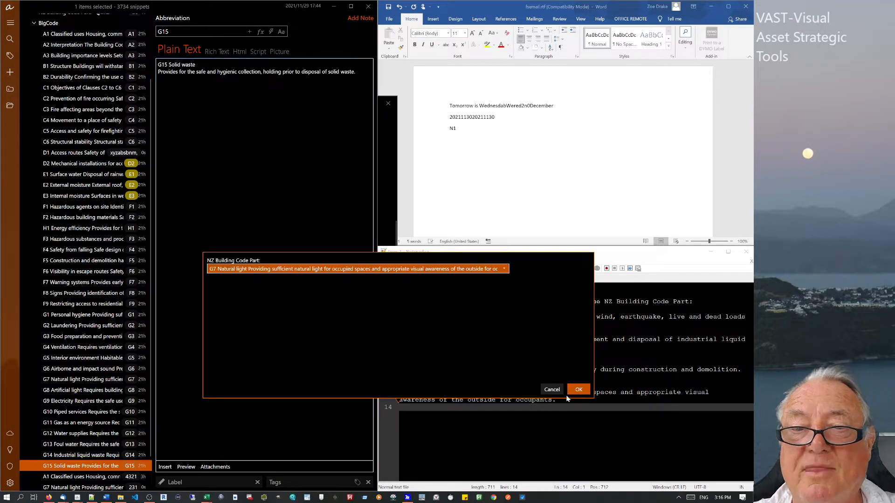
{"action": "left_click", "coordinate": [581, 388]}
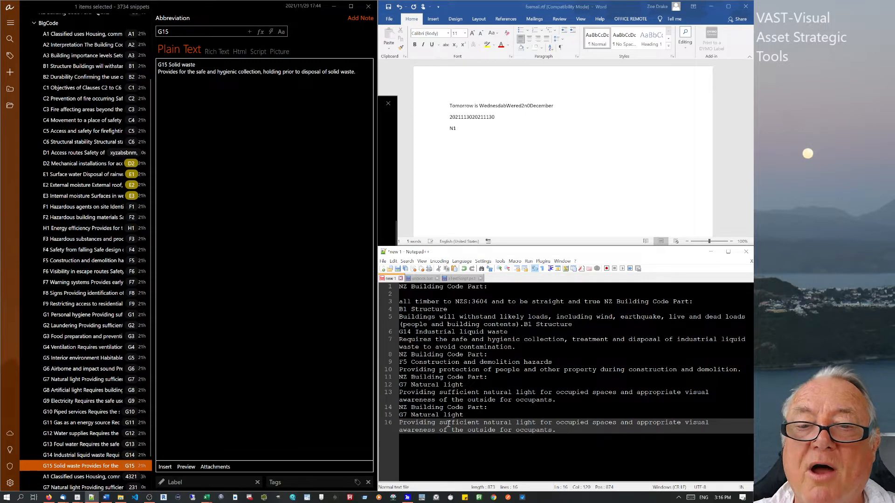
Try to expand lowercase c3 after the inserted G7 clause text, and start a new line below it.
{"action": "key", "text": "Return"}
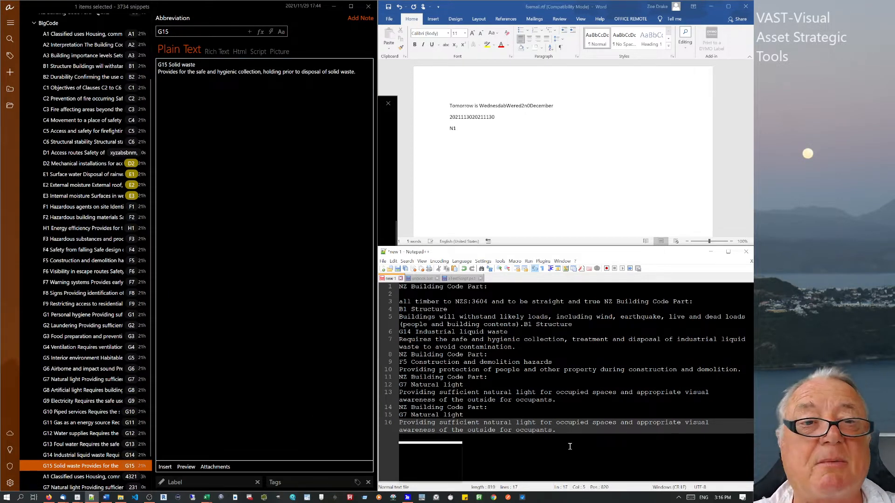
{"action": "type", "text": "c3"}
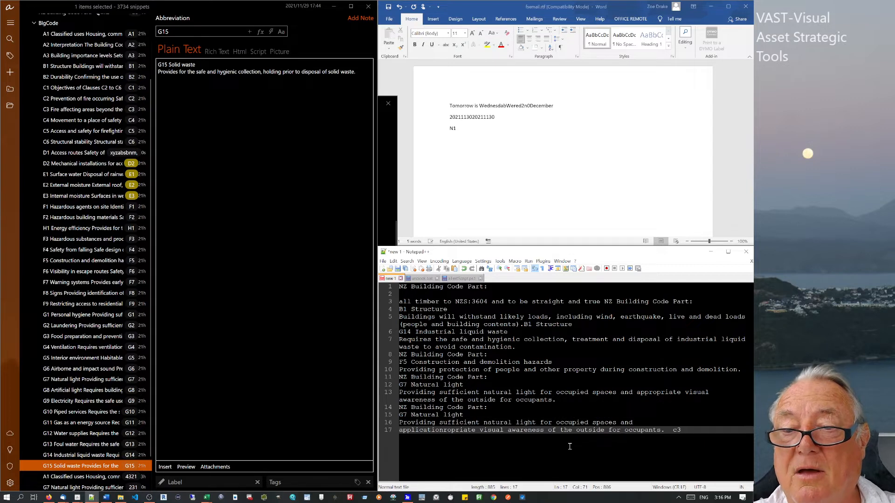
{"action": "key", "text": "Return"}
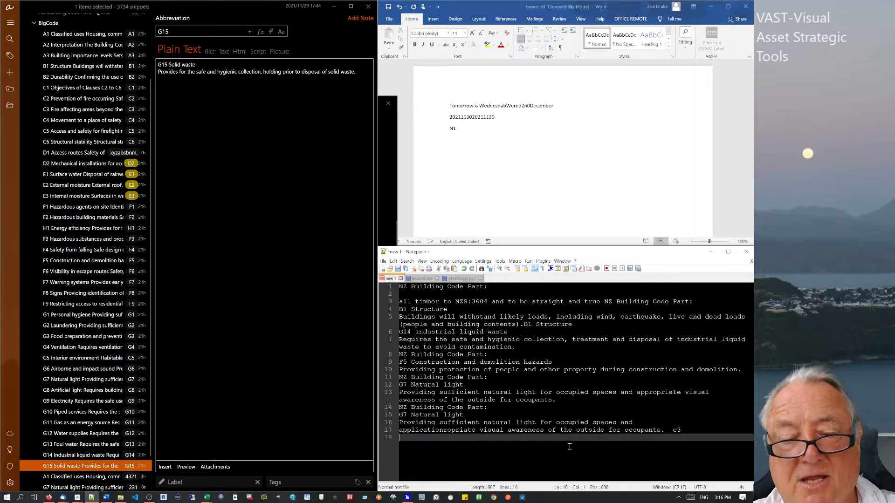
Try lowercase c3 on line 18, and replace it with uppercase C3 to insert the Fire affecting areas beyond the source clause.
{"action": "type", "text": "c3"}
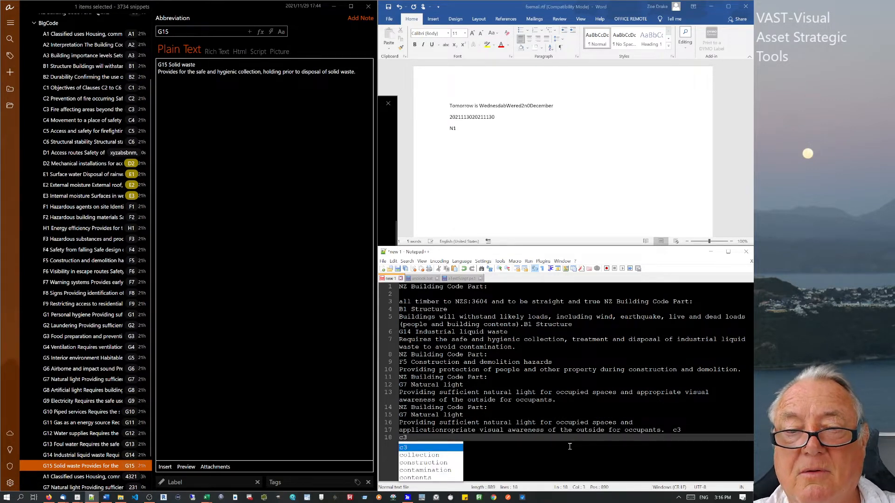
{"action": "key", "text": "BackSpace"}
{"action": "key", "text": "BackSpace"}
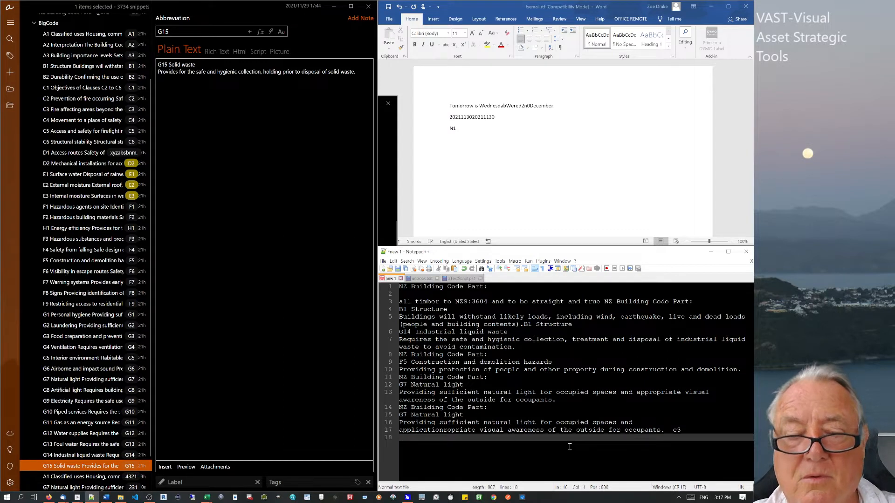
{"action": "type", "text": "c3"}
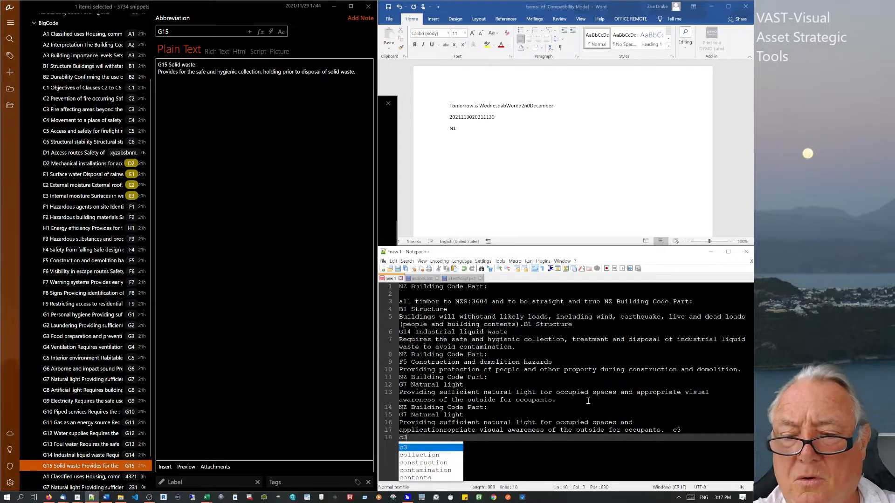
{"action": "key", "text": "BackSpace"}
{"action": "key", "text": "BackSpace"}
{"action": "type", "text": "C3"}
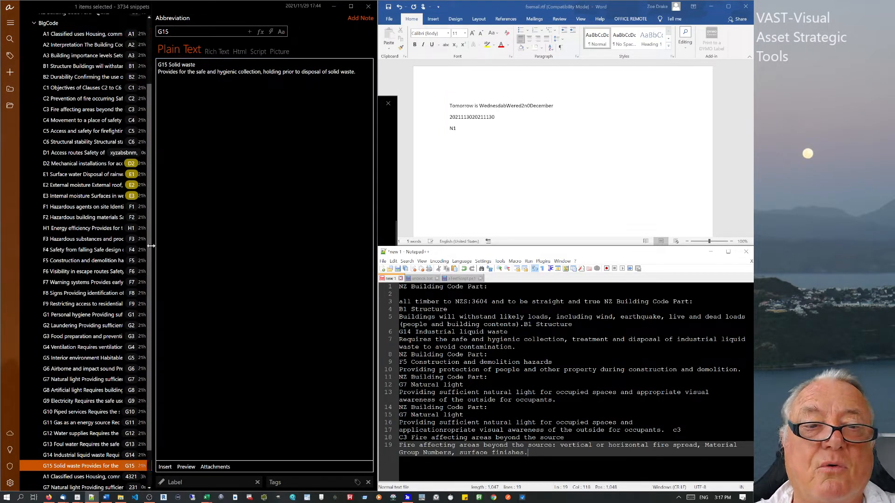
Open the settings of aText's Max group to examine its expansion and application options.
{"action": "left_click", "coordinate": [150, 282]}
{"action": "scroll", "coordinate": [140, 131], "scroll_direction": "up", "scroll_amount": 4}
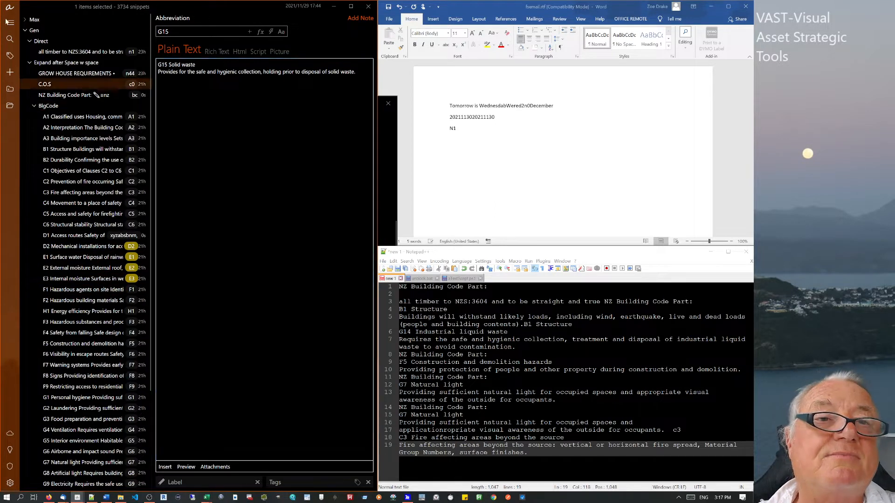
{"action": "left_click", "coordinate": [31, 21]}
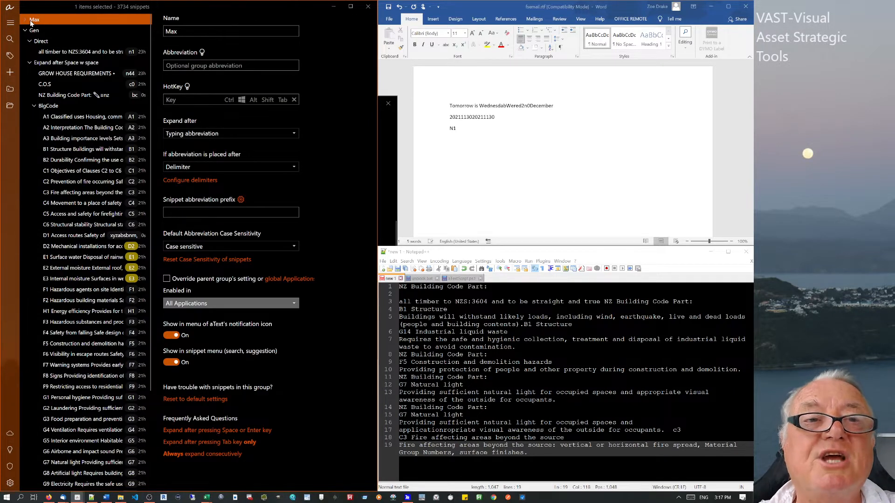
{"action": "right_click", "coordinate": [30, 22]}
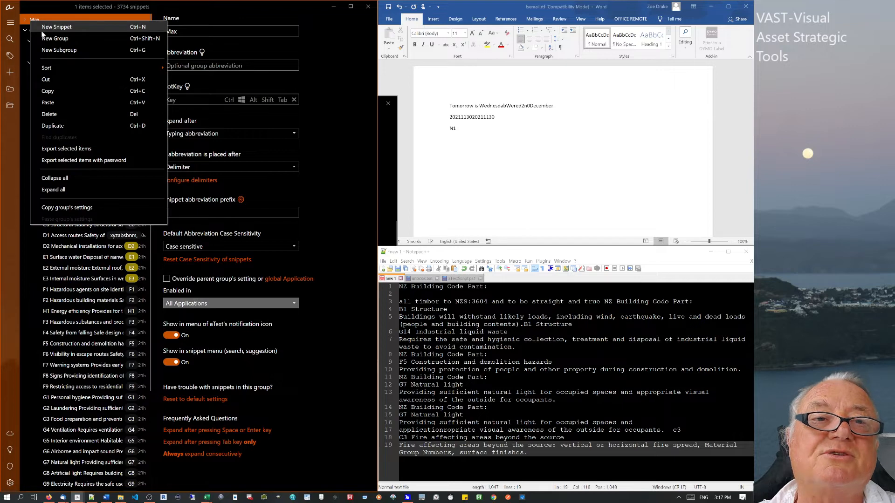
{"action": "left_click", "coordinate": [224, 14]}
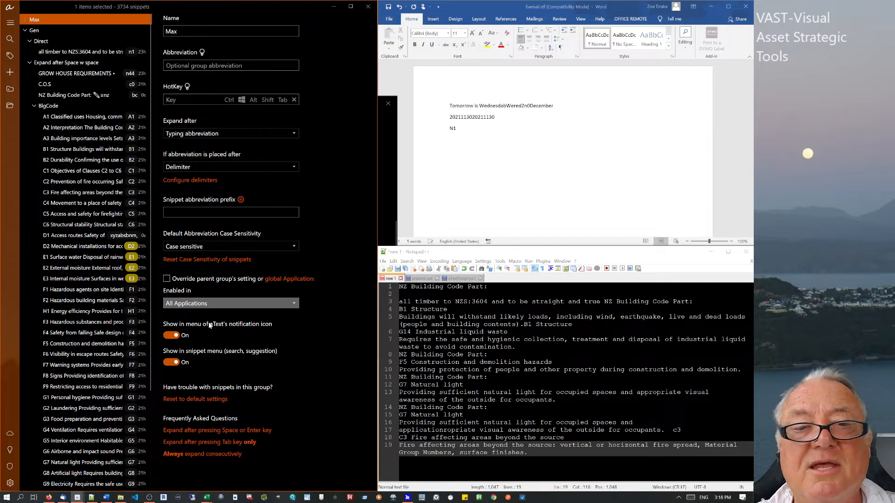
Override the application setting of the Max group, enable it in All Applications, except selected Applications, and accept the application list without selecting any.
{"action": "left_click", "coordinate": [167, 279]}
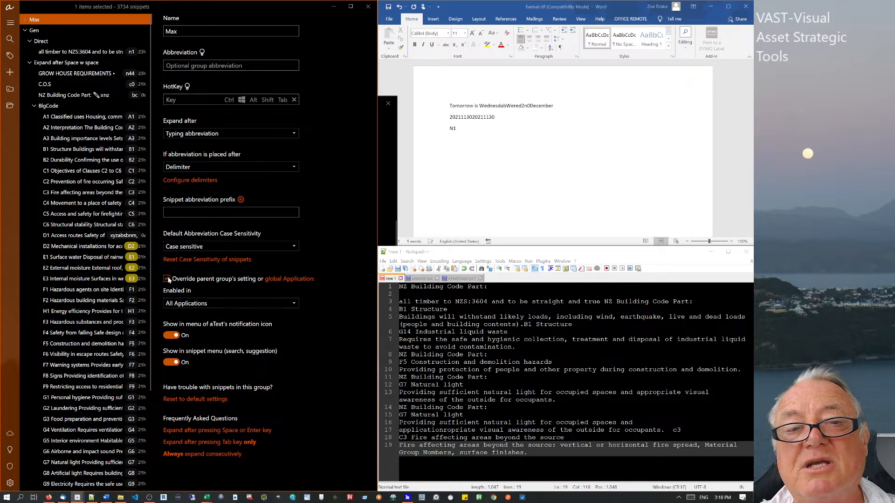
{"action": "left_click", "coordinate": [205, 304]}
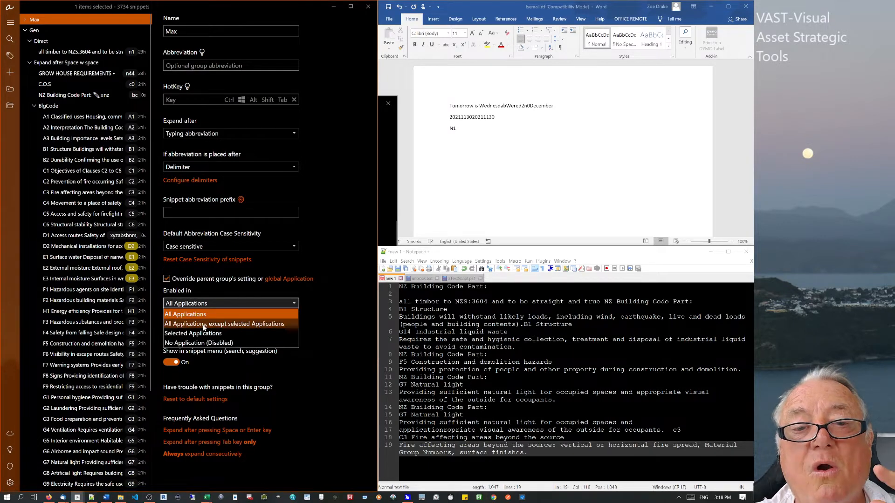
{"action": "left_click", "coordinate": [204, 325]}
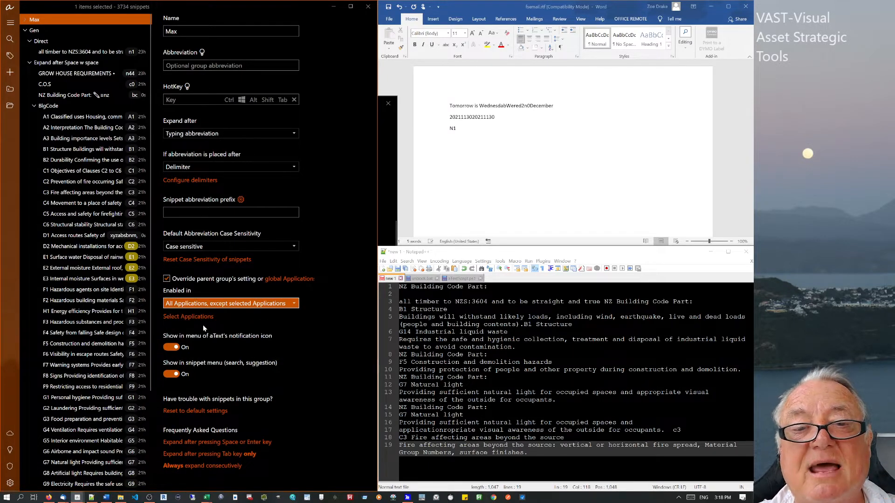
{"action": "left_click", "coordinate": [197, 318]}
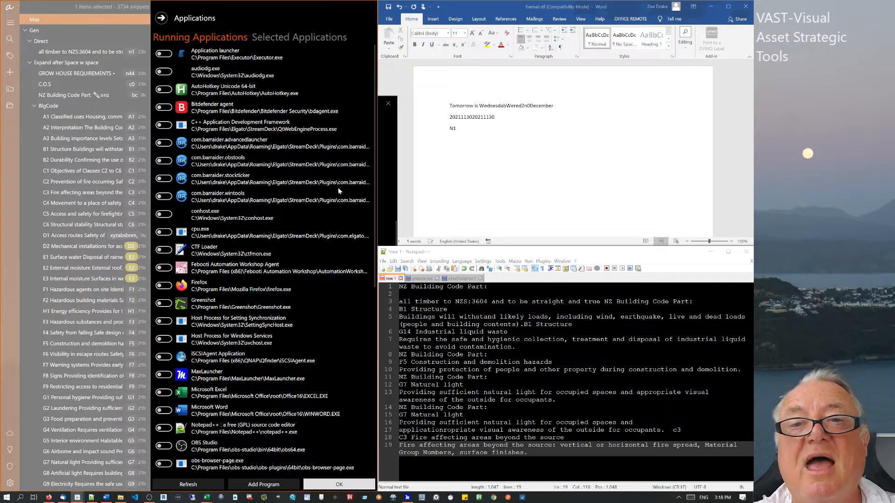
{"action": "left_click", "coordinate": [339, 484]}
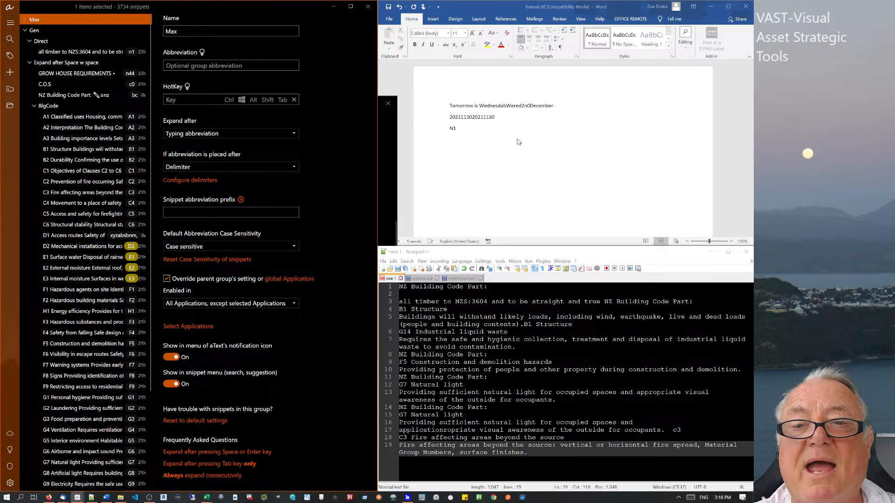
Try the C1 abbreviation in the Word document, and expand C1 on a new line at the end of the Notepad++ text.
{"action": "left_click", "coordinate": [484, 142]}
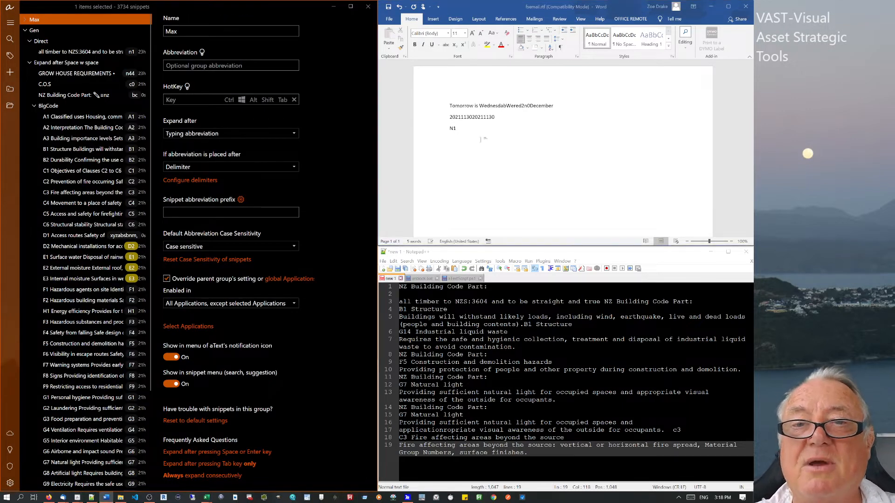
{"action": "type", "text": "C1"}
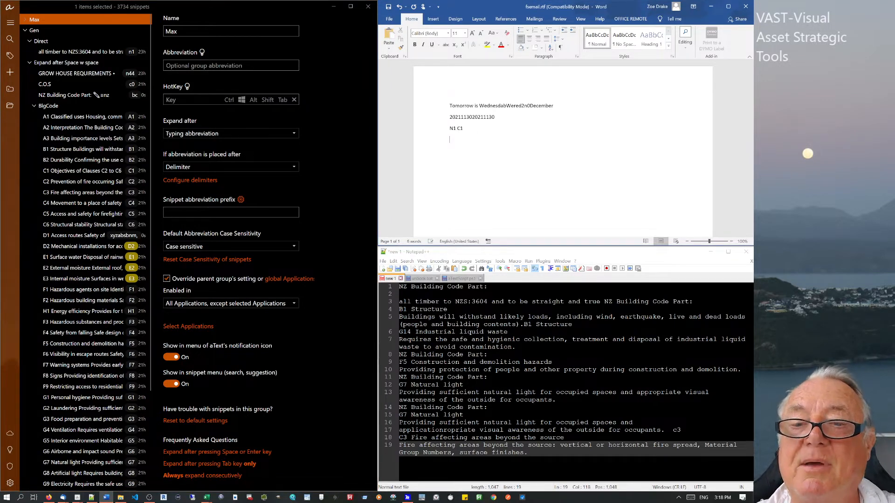
{"action": "left_click", "coordinate": [502, 469]}
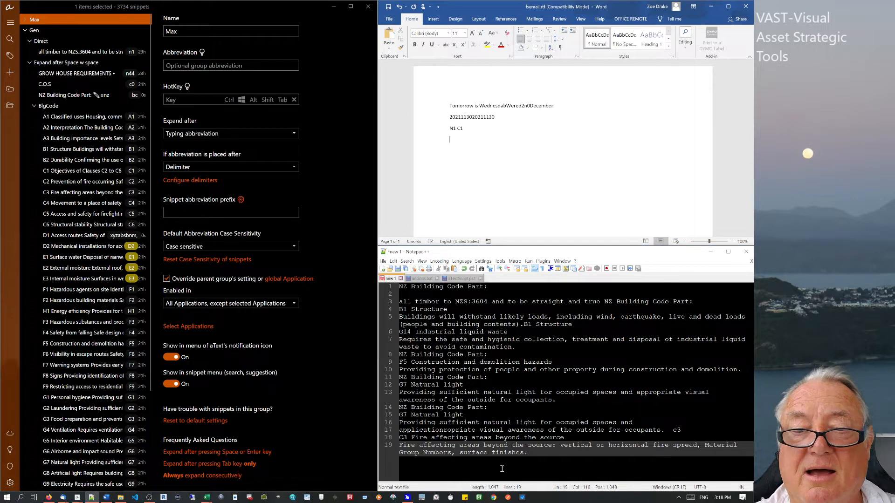
{"action": "key", "text": "Return"}
{"action": "type", "text": "C1"}
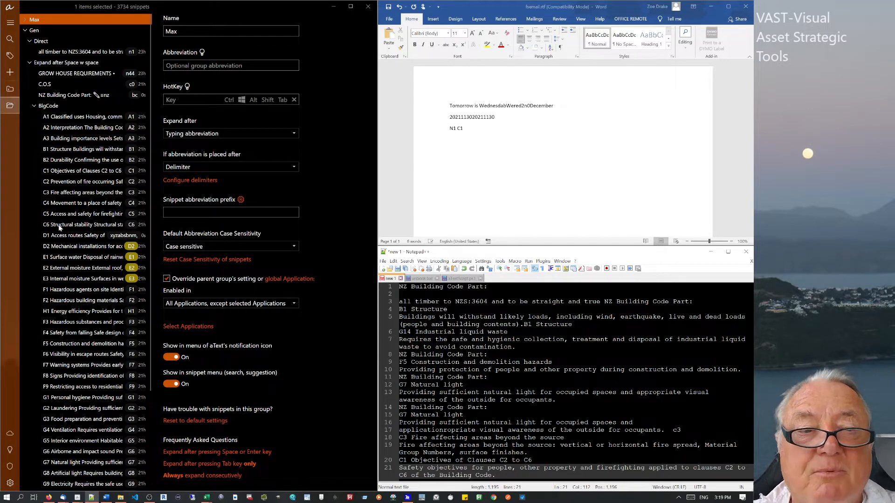
{"action": "scroll", "coordinate": [48, 448], "scroll_direction": "down", "scroll_amount": 3}
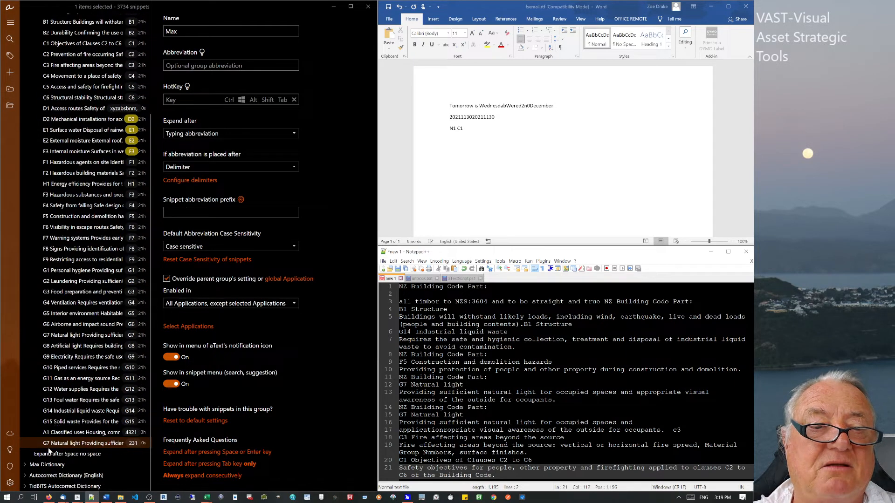
{"action": "scroll", "coordinate": [48, 451], "scroll_direction": "up", "scroll_amount": 3}
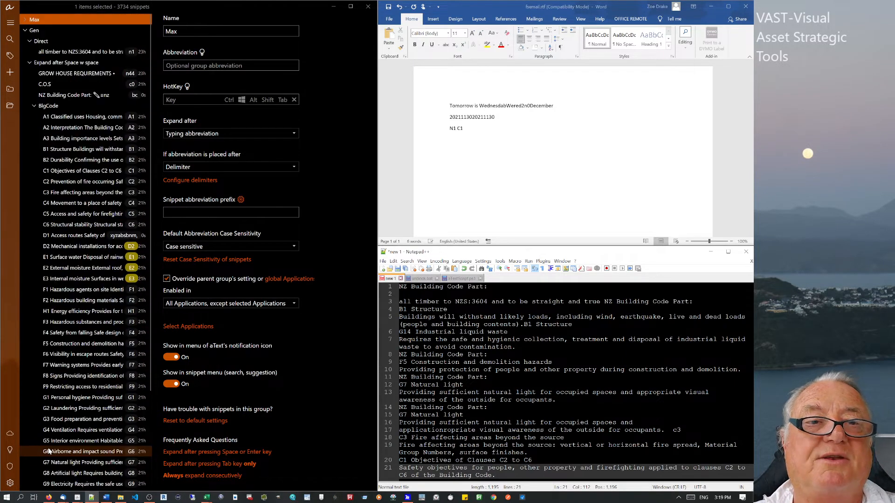
{"action": "scroll", "coordinate": [49, 451], "scroll_direction": "down", "scroll_amount": 1}
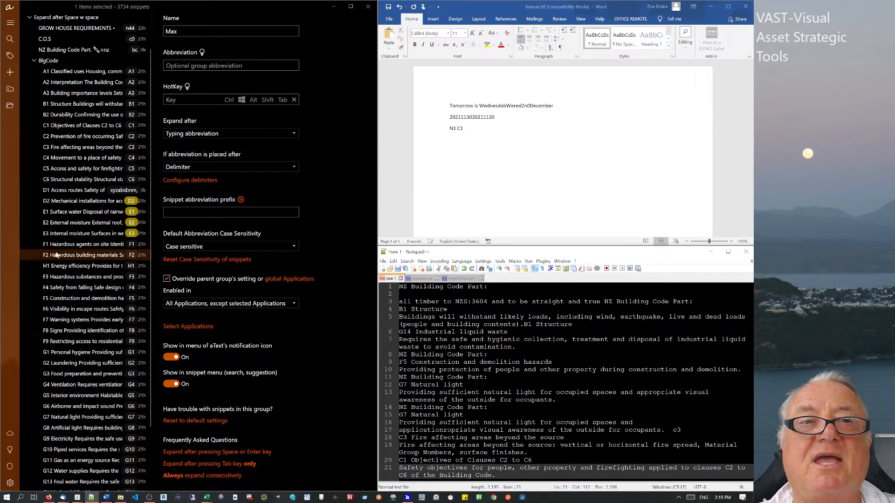
{"action": "scroll", "coordinate": [56, 246], "scroll_direction": "up", "scroll_amount": 1}
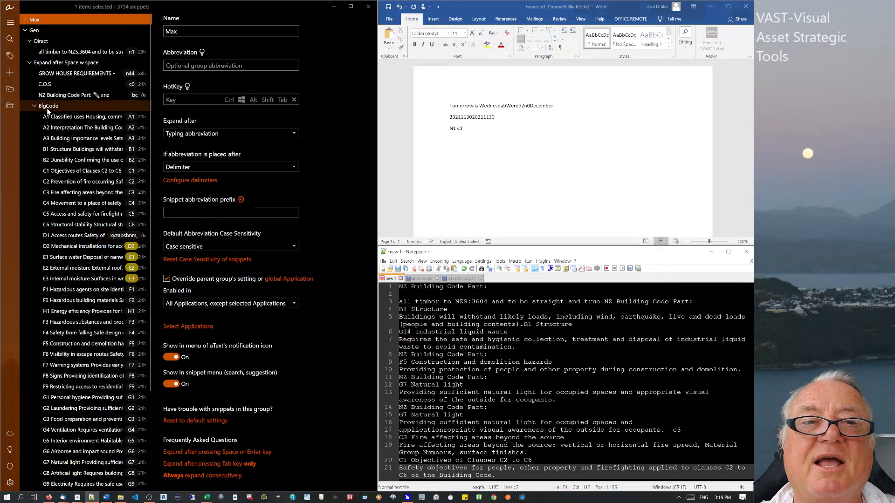
Replace all text in Notepad++ with the C.O.S snippet, and expand n44 below it to insert the grow house requirements.
{"action": "left_click", "coordinate": [536, 413]}
{"action": "key", "text": "ctrl+a"}
{"action": "key", "text": "Delete"}
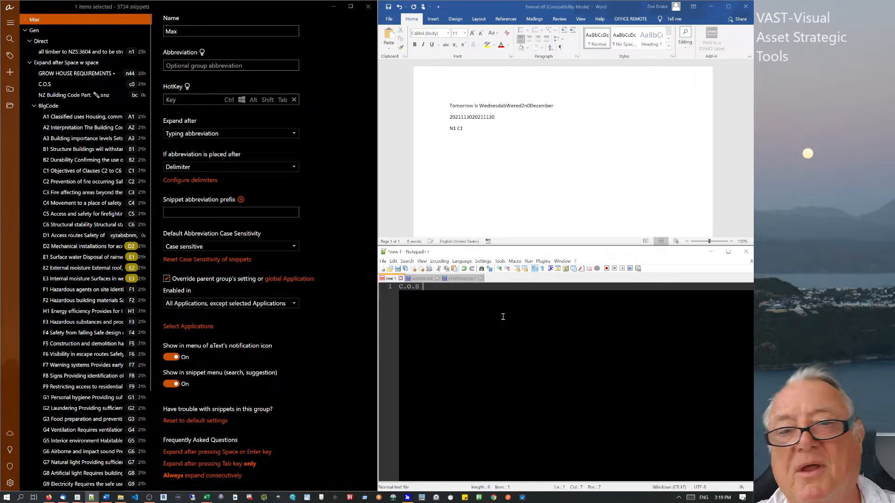
{"action": "key", "text": "Return"}
{"action": "type", "text": "n44"}
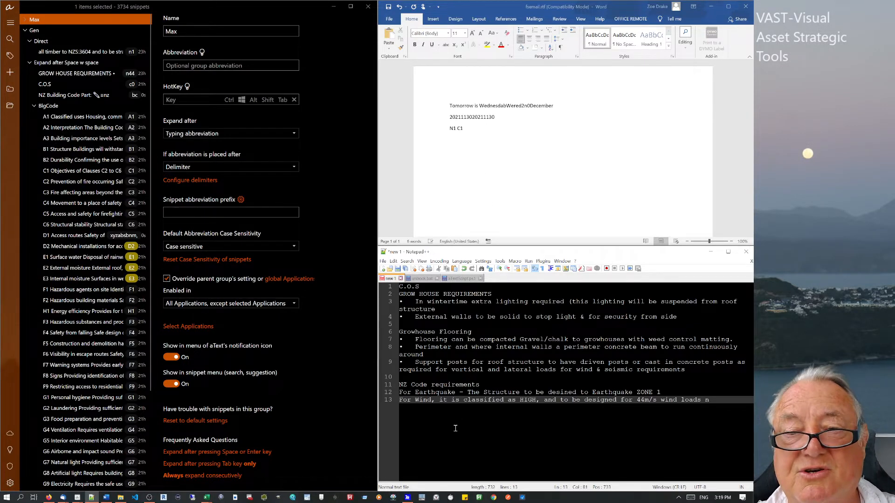
Expand n1 after the wind loads text on line 13, and expand it again on line 15 after a blank line.
{"action": "type", "text": "1"}
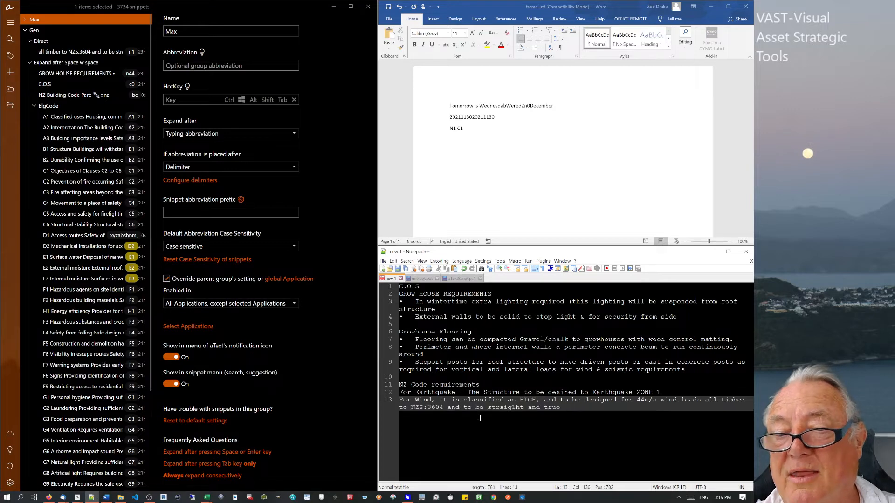
{"action": "key", "text": "Return"}
{"action": "key", "text": "Return"}
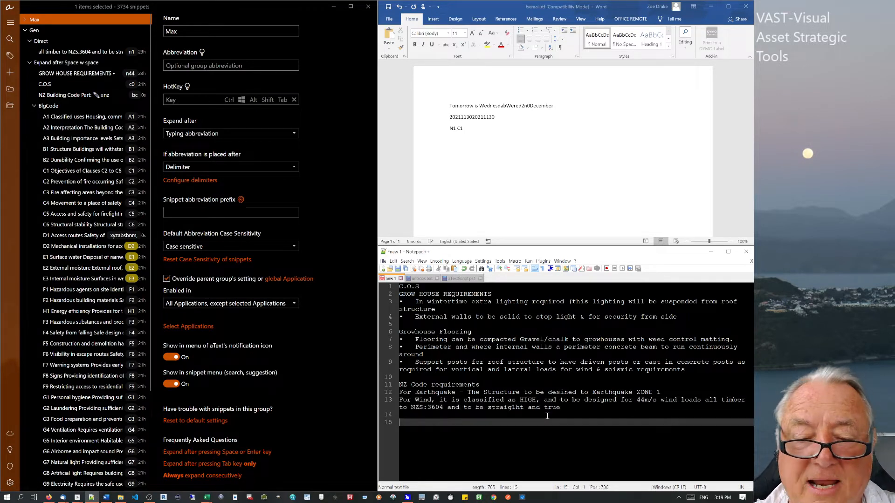
{"action": "type", "text": "n"}
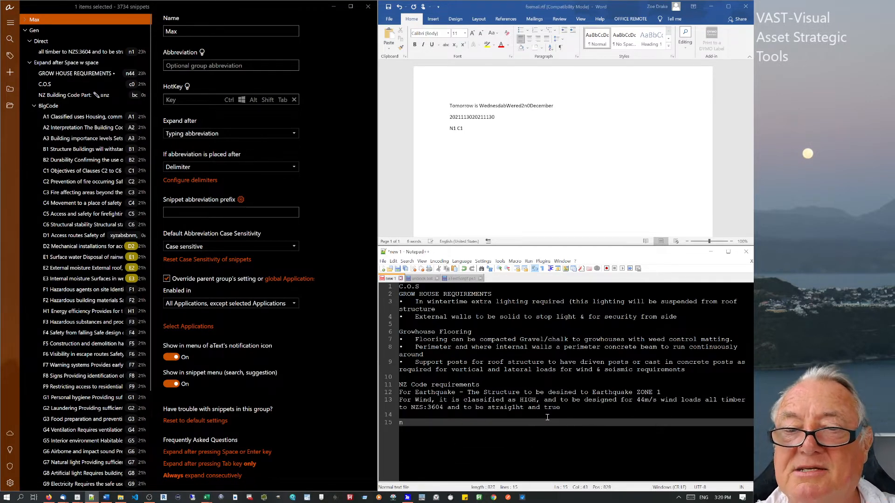
{"action": "type", "text": "1"}
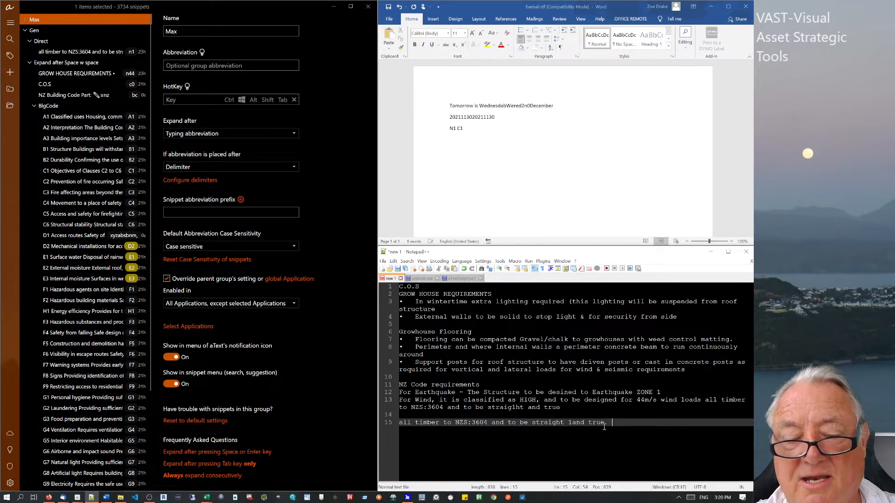
Try n22 on a new line, and replace it with n44 to insert the grow house requirements again.
{"action": "key", "text": "Return"}
{"action": "type", "text": "n22"}
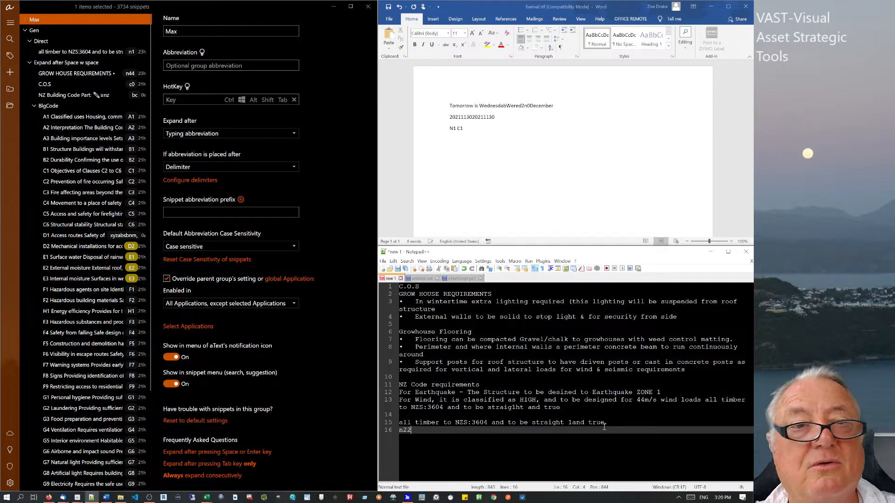
{"action": "key", "text": "BackSpace"}
{"action": "key", "text": "BackSpace"}
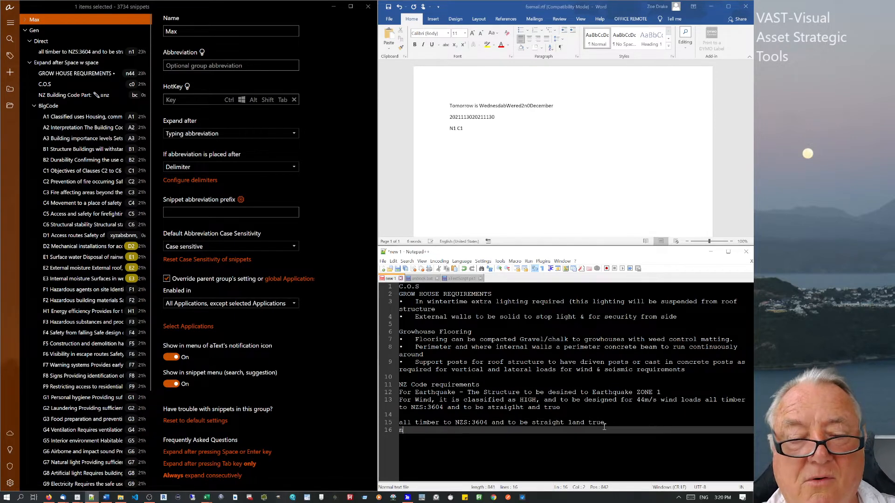
{"action": "type", "text": "44"}
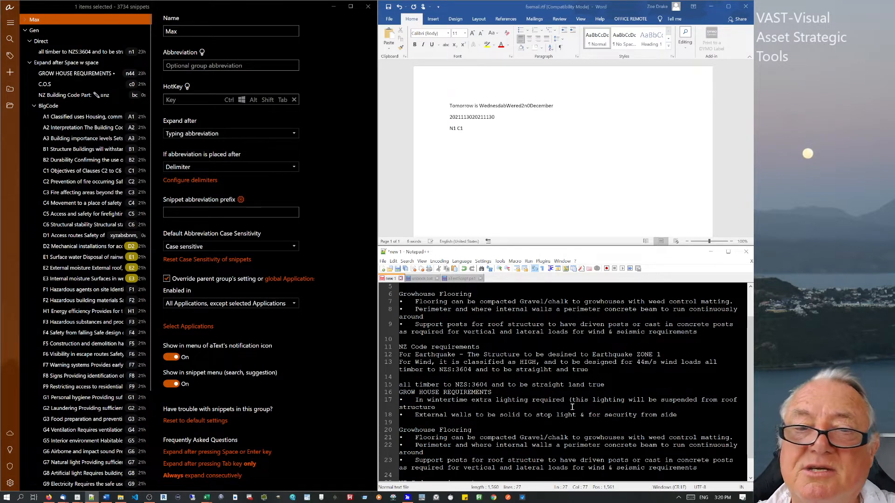
Open the GROW HOUSE REQUIREMENTS snippet in aText to compare its plain text with the inserted text.
{"action": "left_click_drag", "start_coordinate": [439, 294], "coordinate": [515, 304]}
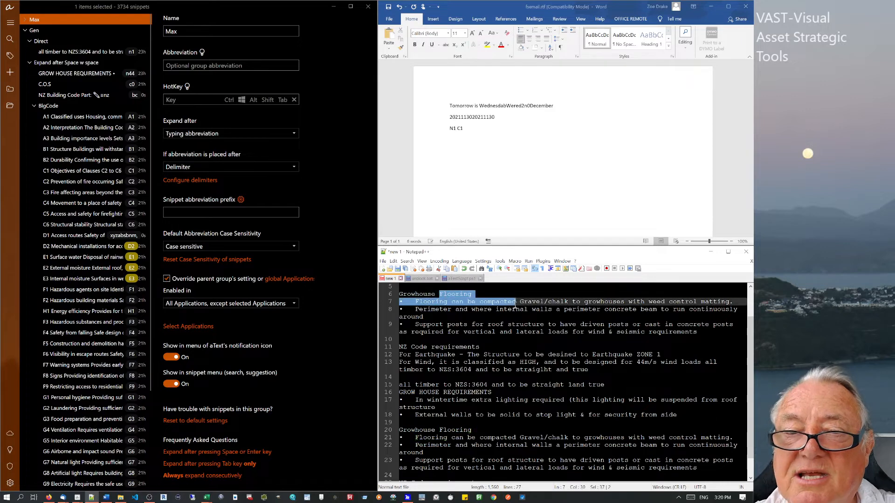
{"action": "left_click", "coordinate": [536, 377]}
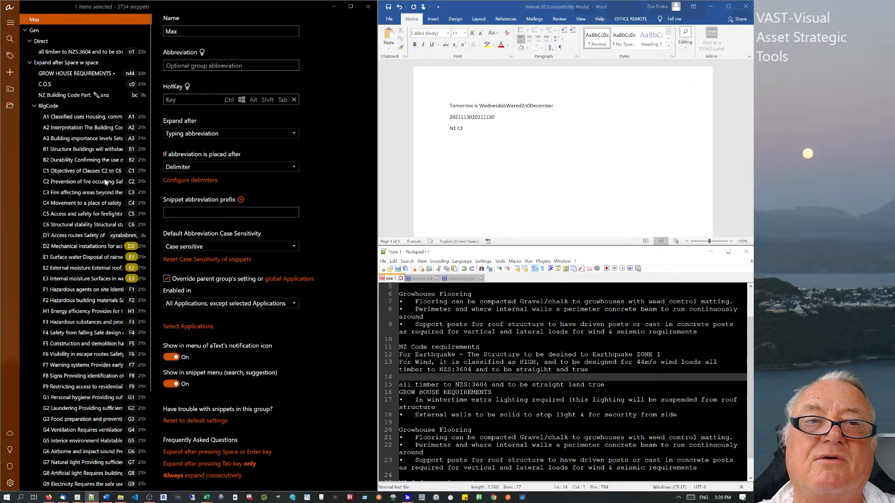
{"action": "left_click", "coordinate": [85, 76]}
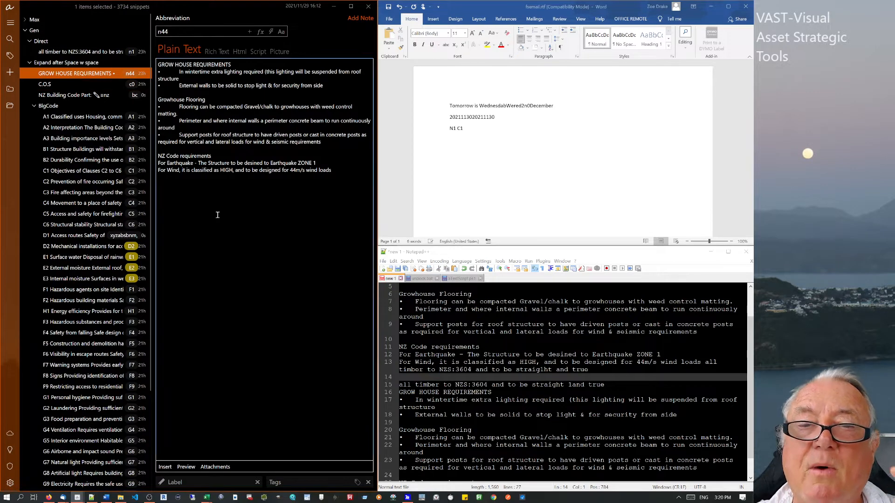
{"action": "left_click", "coordinate": [476, 171]}
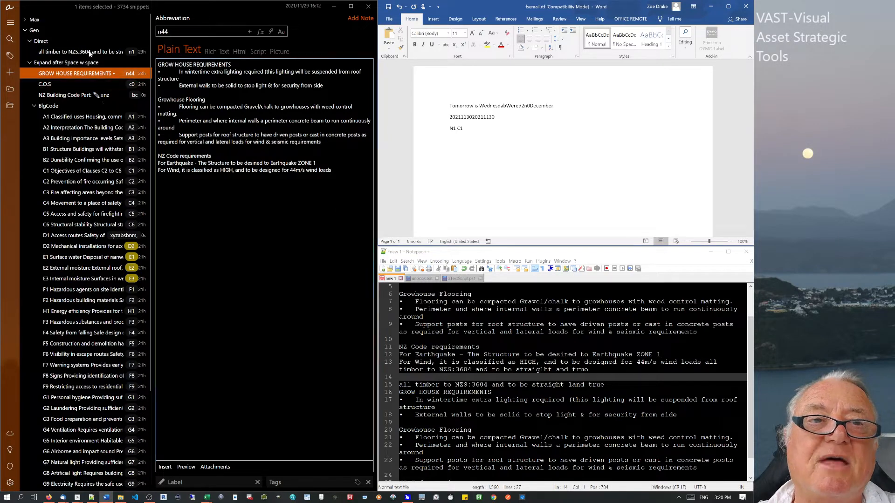
Examine the application and case sensitivity settings of the Gen group and its BlgCode subgroup.
{"action": "left_click", "coordinate": [27, 30]}
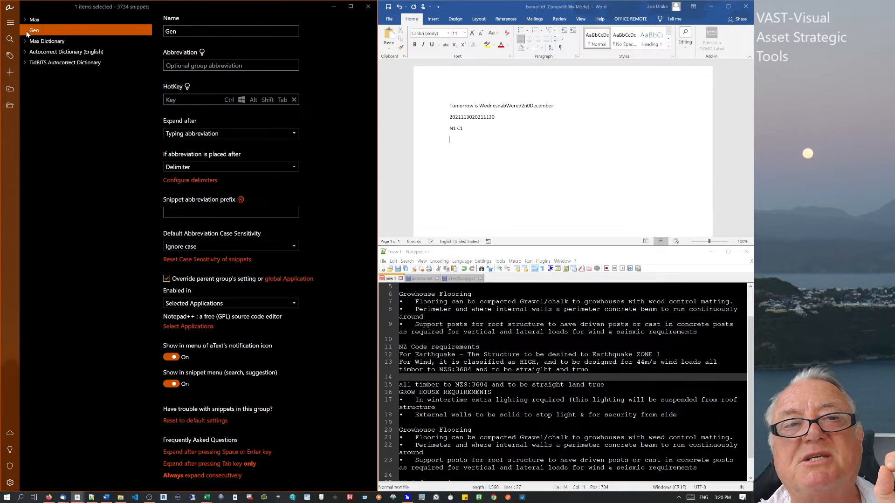
{"action": "left_click", "coordinate": [26, 31]}
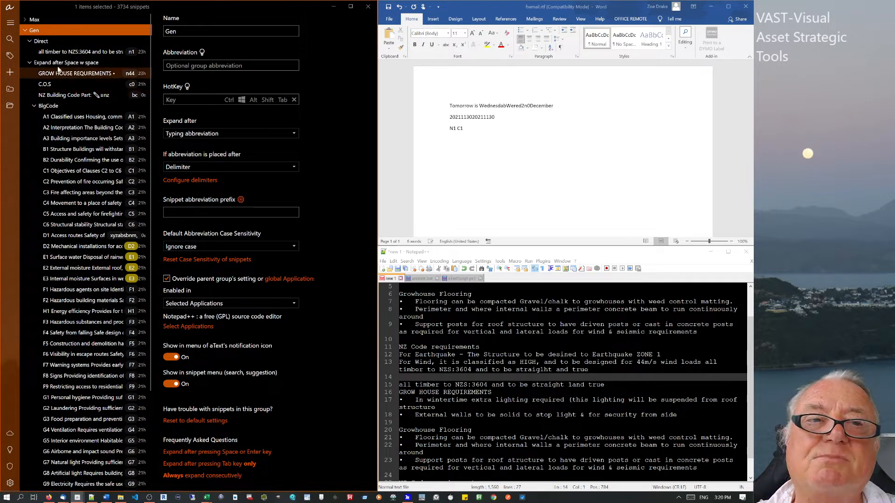
{"action": "left_click", "coordinate": [50, 106]}
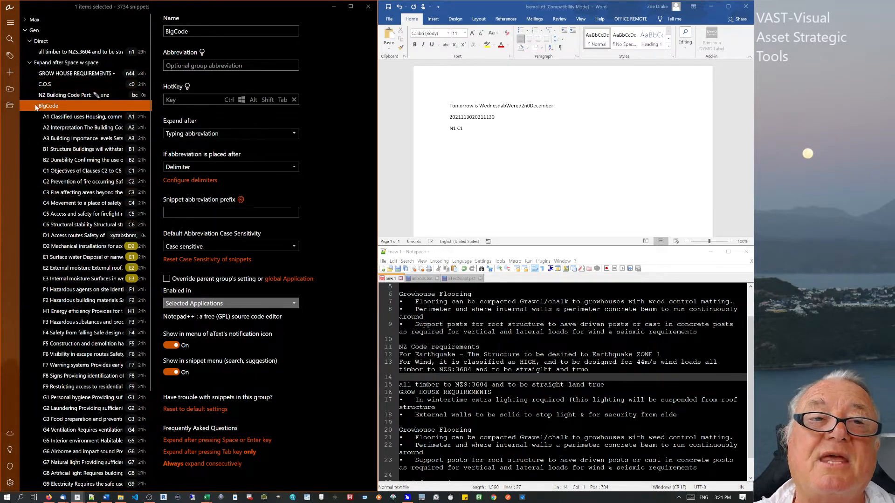
Collapse the Gen group, expand the Max group, and open the nodejs example snippet to view its script.
{"action": "left_click", "coordinate": [24, 29]}
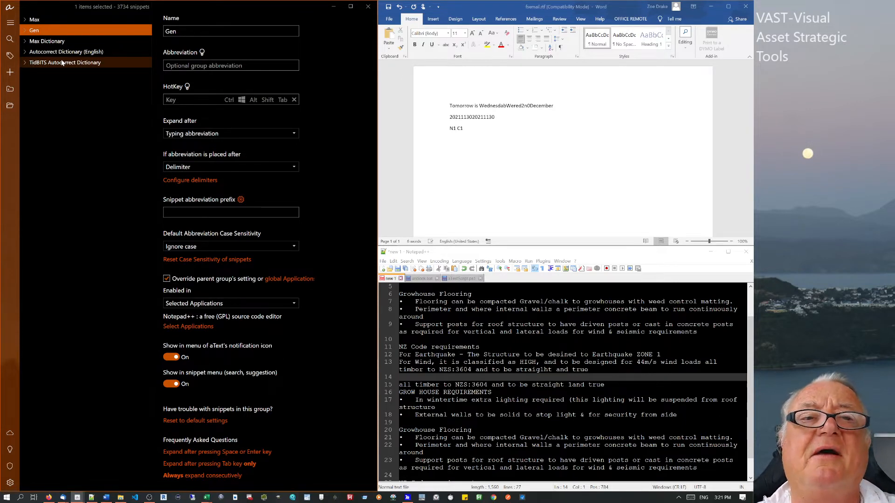
{"action": "left_click", "coordinate": [25, 20]}
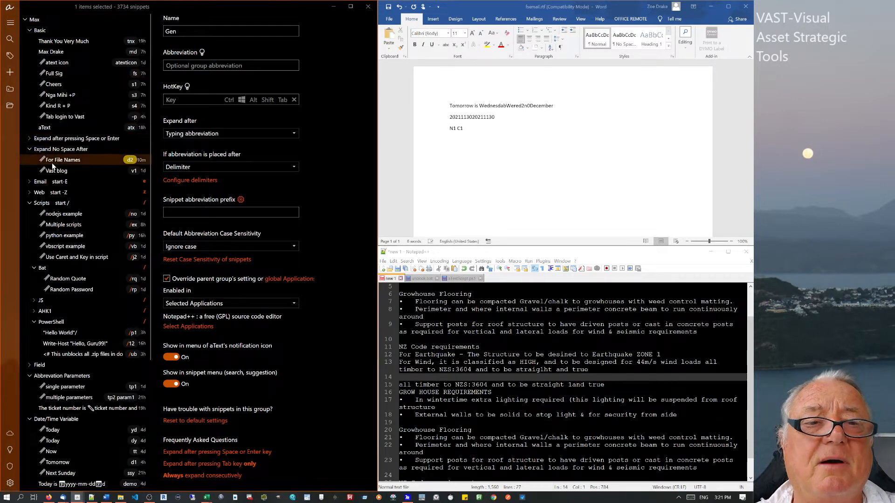
{"action": "left_click", "coordinate": [57, 214]}
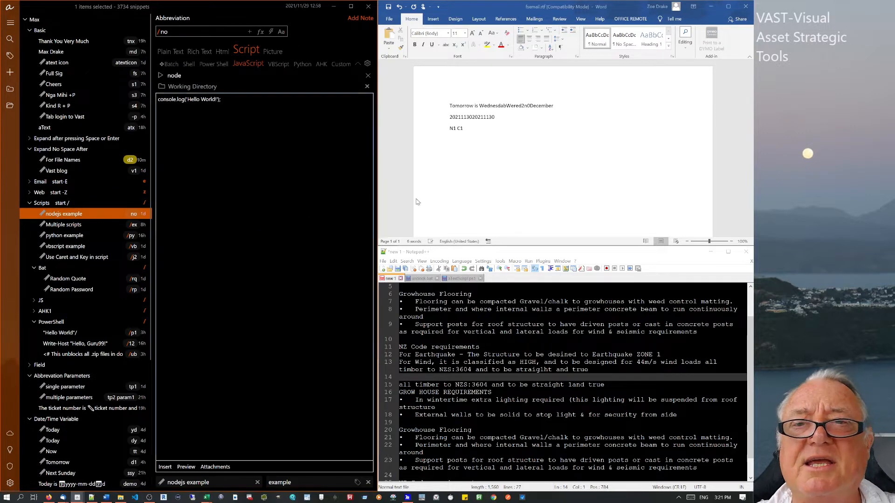
Delete all text from the Word document.
{"action": "left_click", "coordinate": [479, 135]}
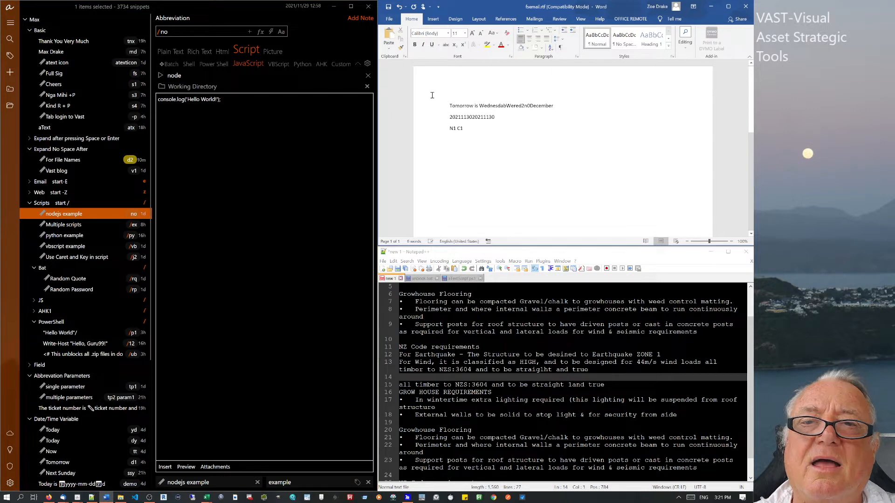
{"action": "triple_click", "coordinate": [434, 96]}
{"action": "key", "text": "Delete"}
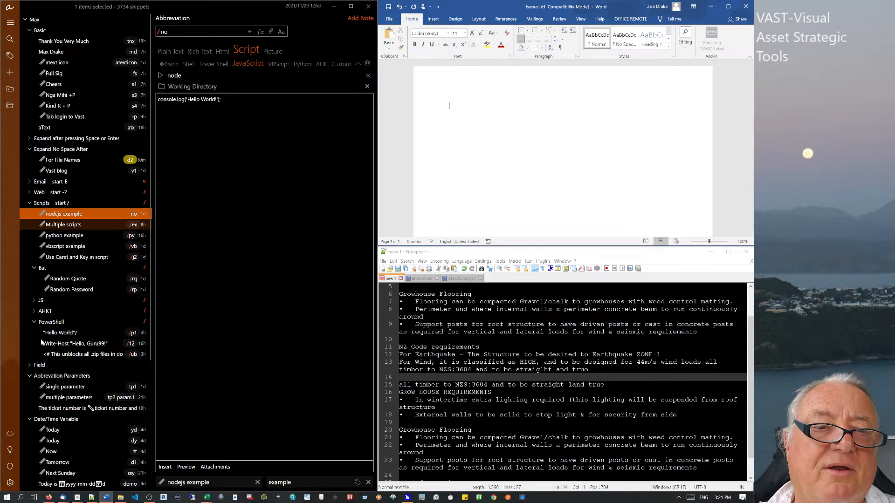
Expand the AHK1 group under Scripts and open the Autohotkey example snippet.
{"action": "left_click", "coordinate": [33, 311]}
{"action": "left_click", "coordinate": [101, 334]}
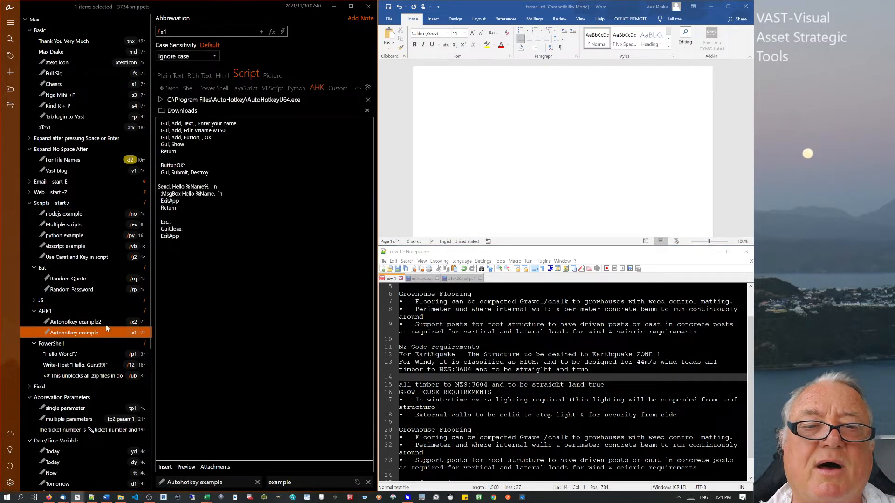
Trigger the /x1 AutoHotkey snippet in the empty Word document.
{"action": "left_click", "coordinate": [432, 83]}
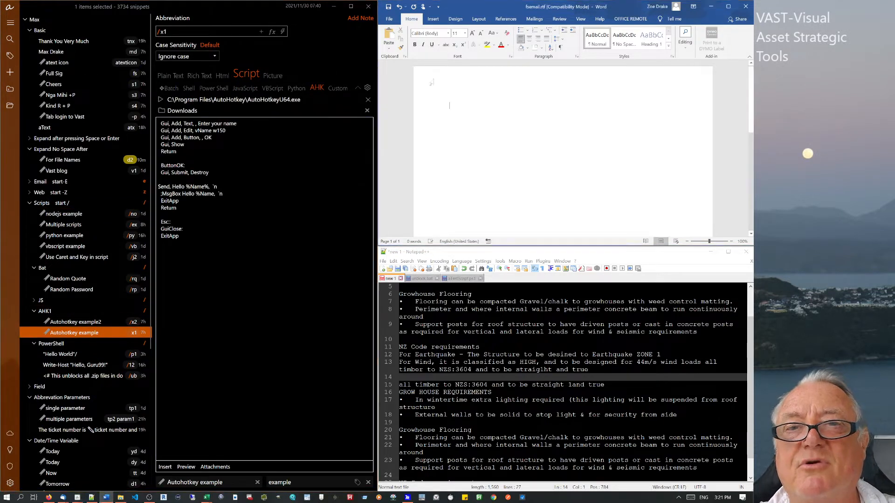
{"action": "type", "text": "/"}
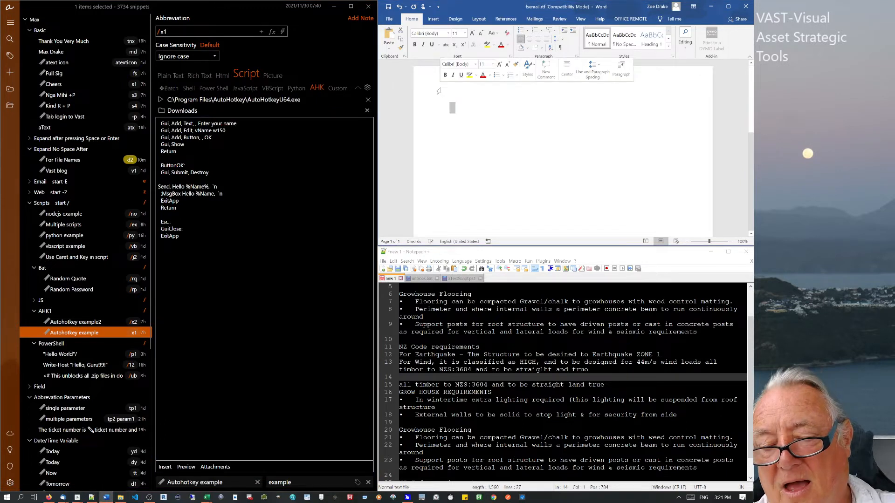
{"action": "type", "text": "x1"}
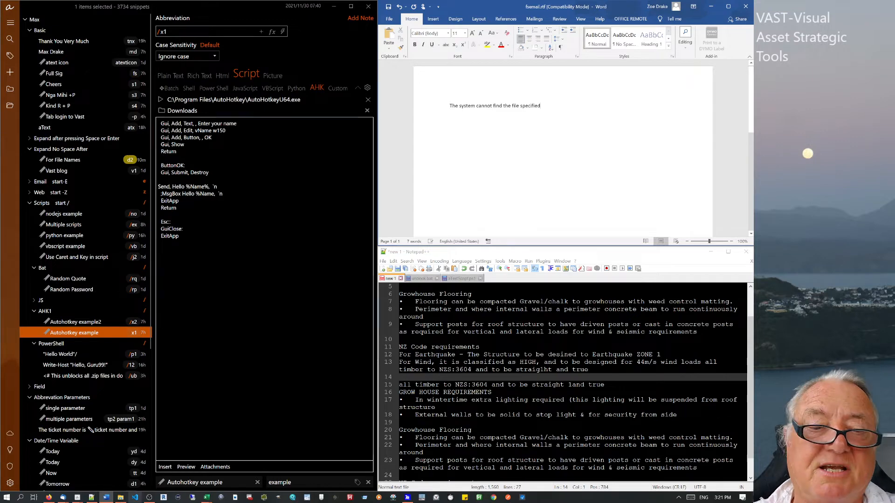
Switch to File Explorer, open the AppData\Local\Temp folder from the custom folder menu, and return to the Word document.
{"action": "left_click", "coordinate": [121, 498]}
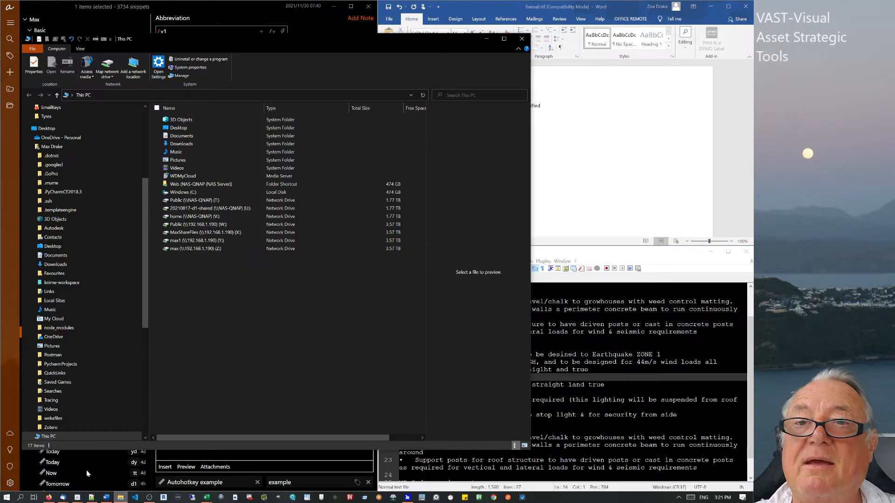
{"action": "middle_click", "coordinate": [240, 283]}
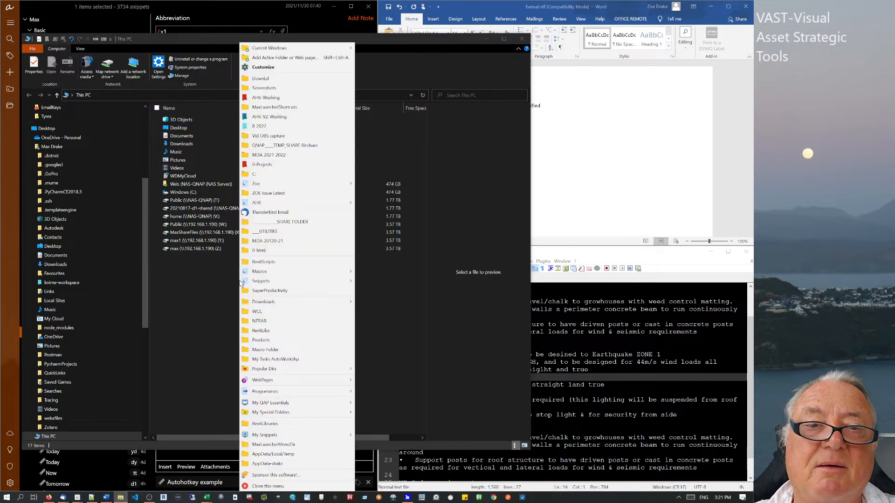
{"action": "left_click", "coordinate": [274, 454]}
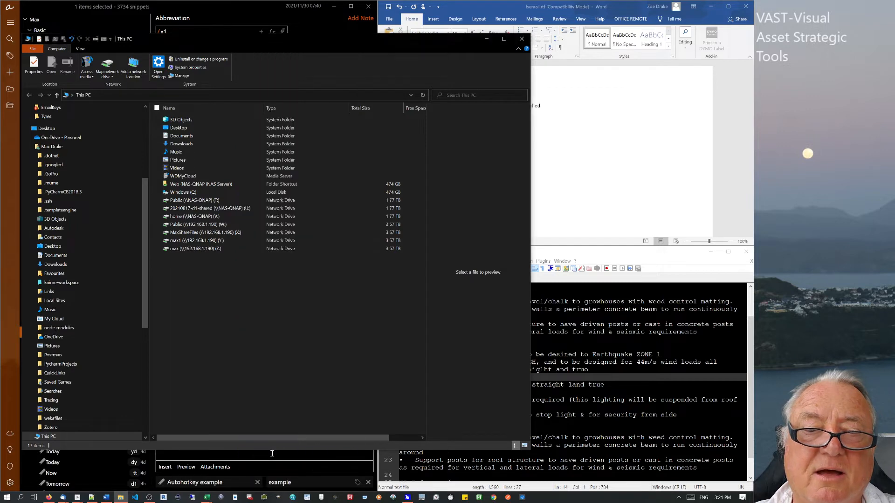
{"action": "left_click", "coordinate": [617, 164]}
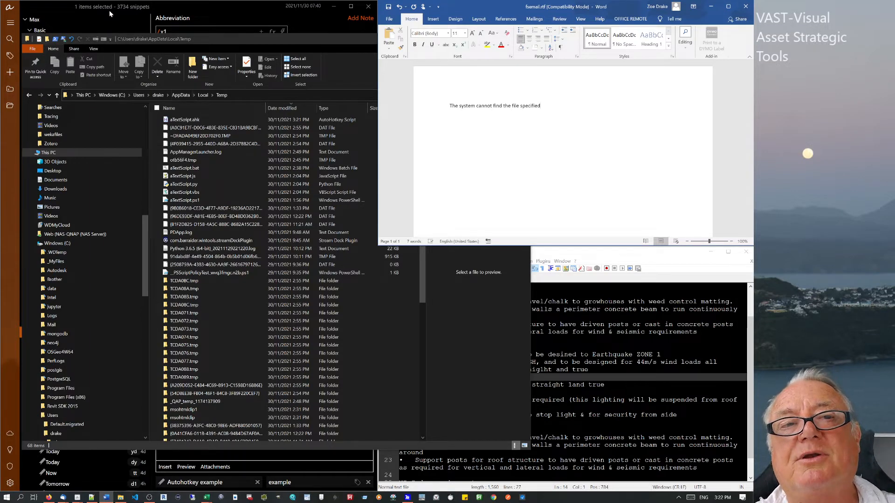
Browse from AppData into Local and open the aText developer's folder in File Explorer.
{"action": "left_click", "coordinate": [177, 97]}
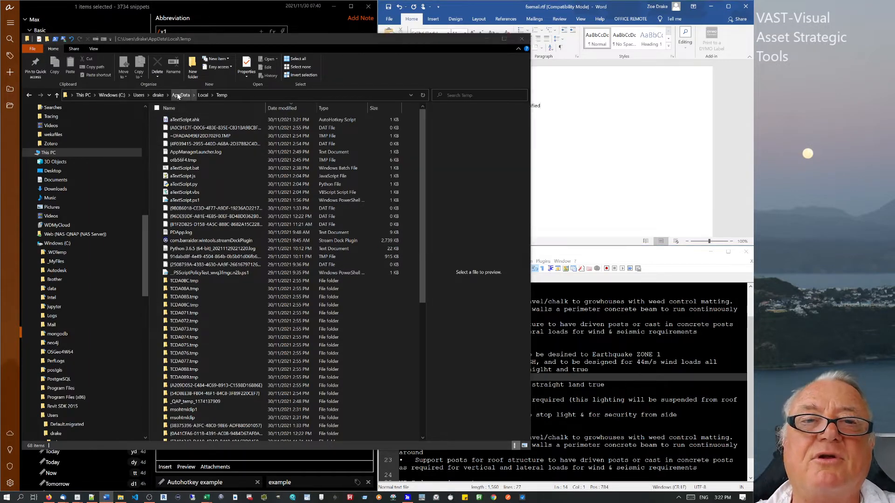
{"action": "left_click", "coordinate": [187, 95]}
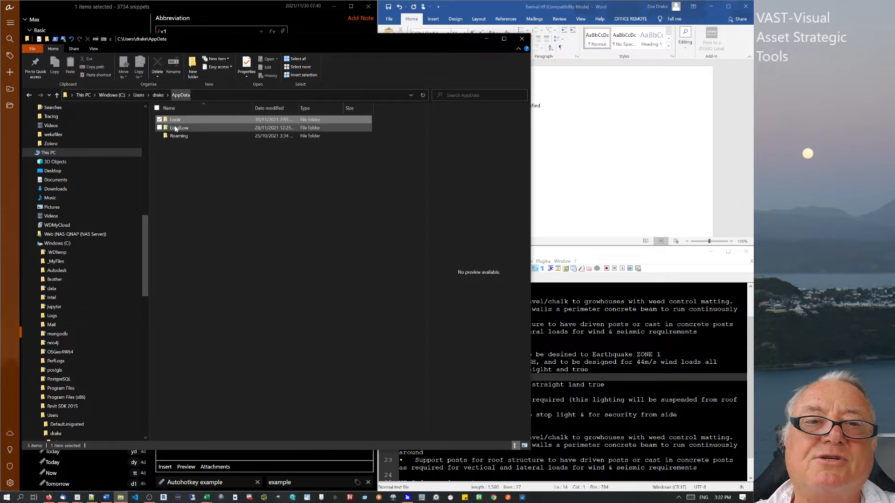
{"action": "left_click", "coordinate": [176, 119]}
{"action": "double_click", "coordinate": [175, 122]}
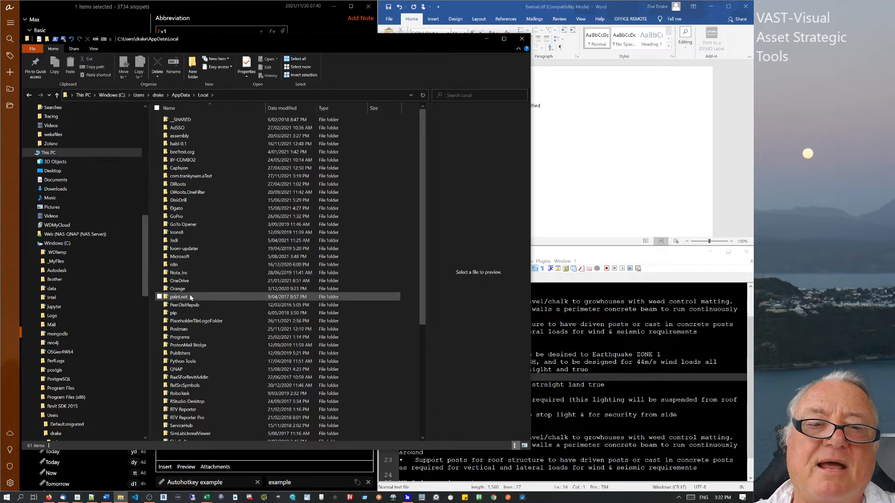
{"action": "scroll", "coordinate": [180, 291], "scroll_direction": "down", "scroll_amount": 7}
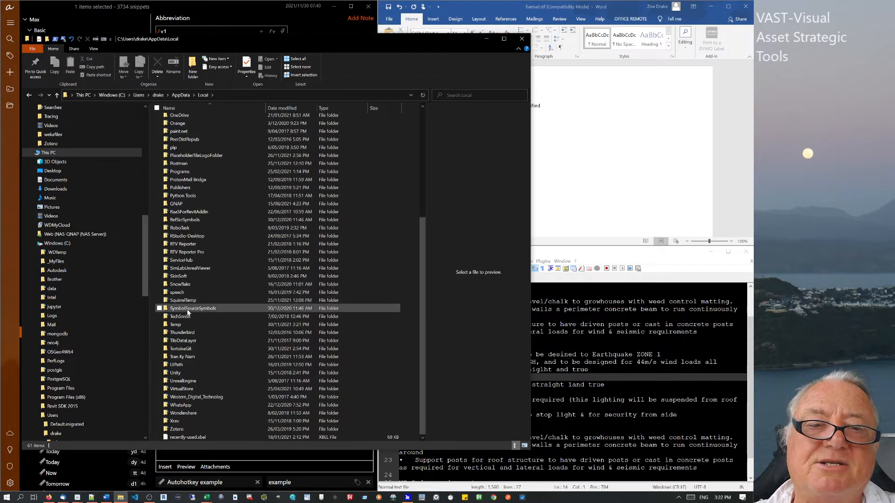
{"action": "left_click", "coordinate": [165, 357]}
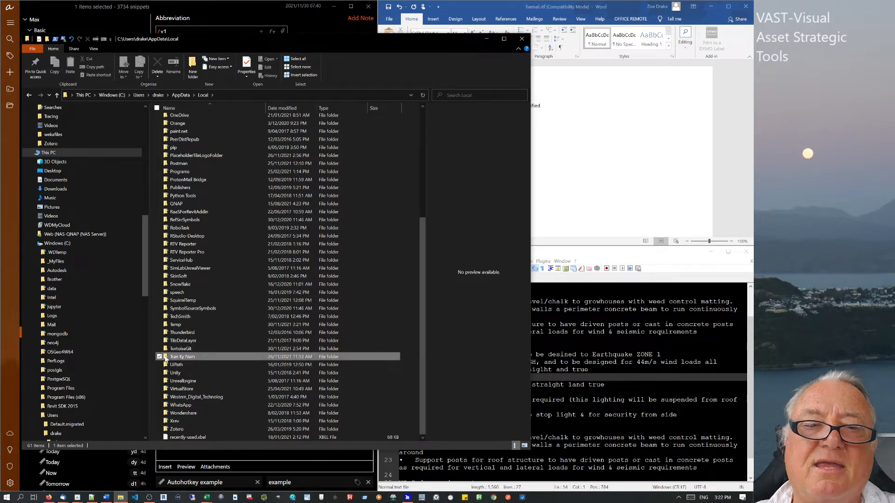
{"action": "double_click", "coordinate": [166, 358]}
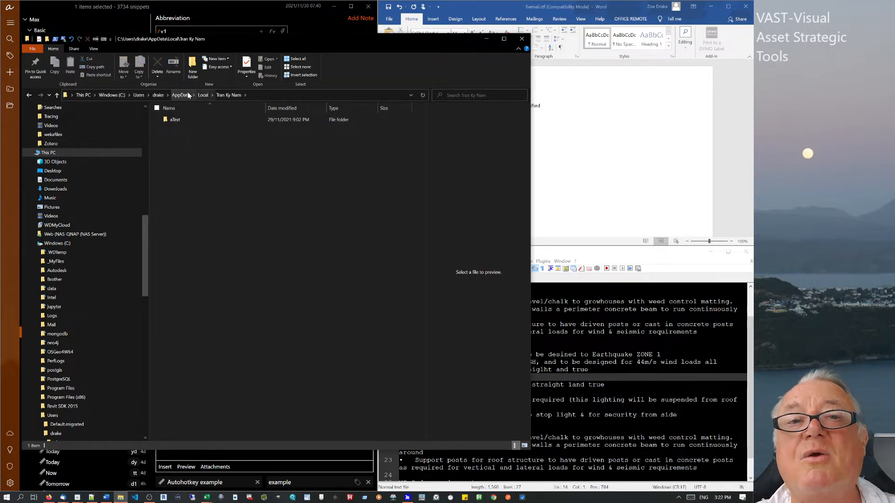
Go back to the user profile folder, reopen AppData\Local\Temp, and bring the Word document forward.
{"action": "left_click", "coordinate": [159, 95]}
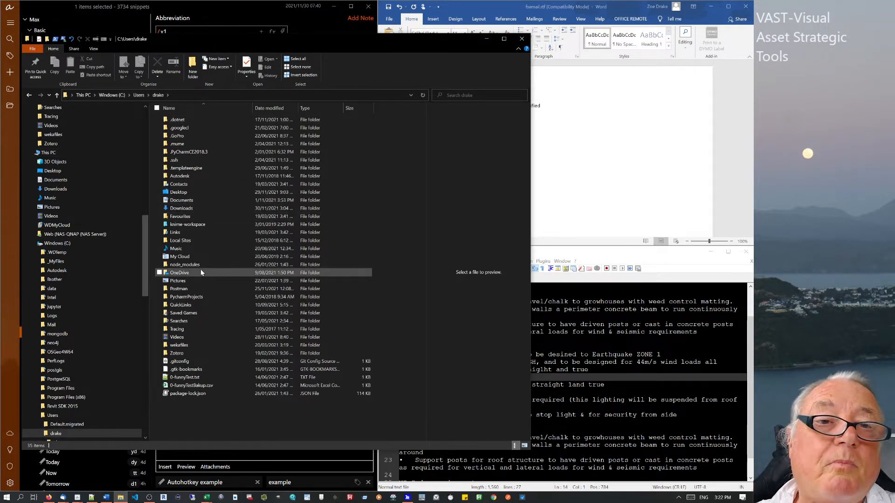
{"action": "middle_click", "coordinate": [203, 413]}
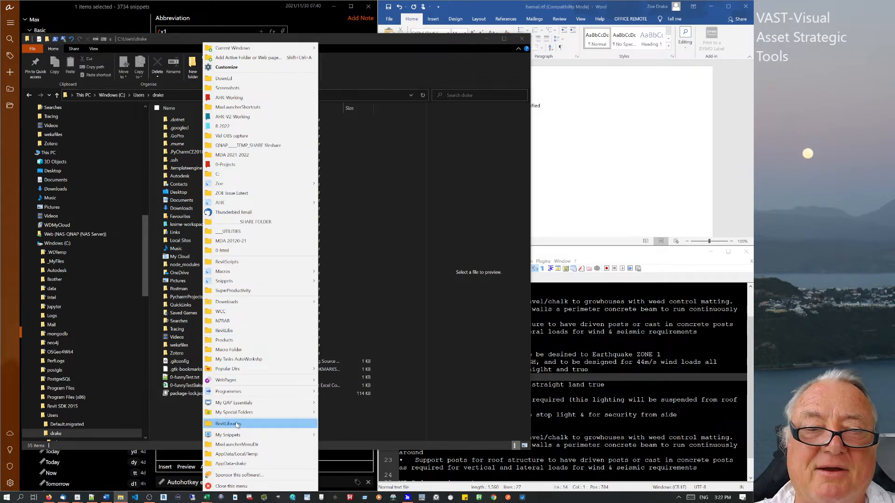
{"action": "left_click", "coordinate": [241, 456]}
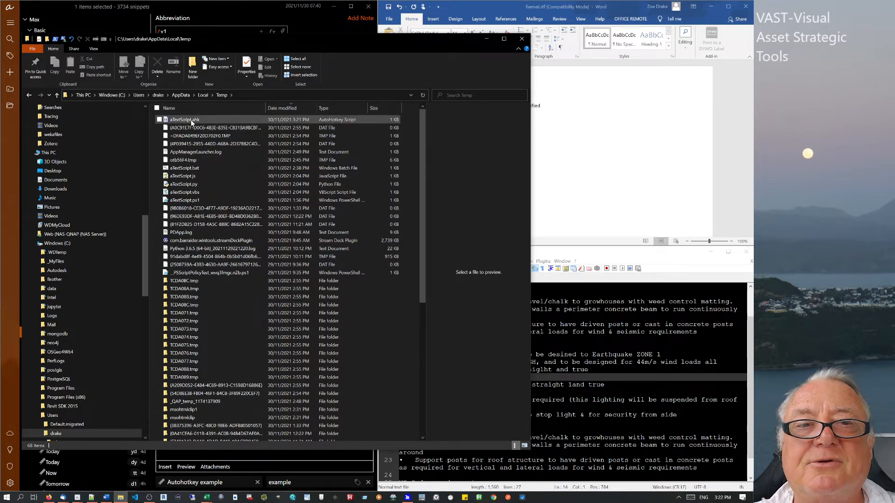
{"action": "left_click", "coordinate": [593, 142]}
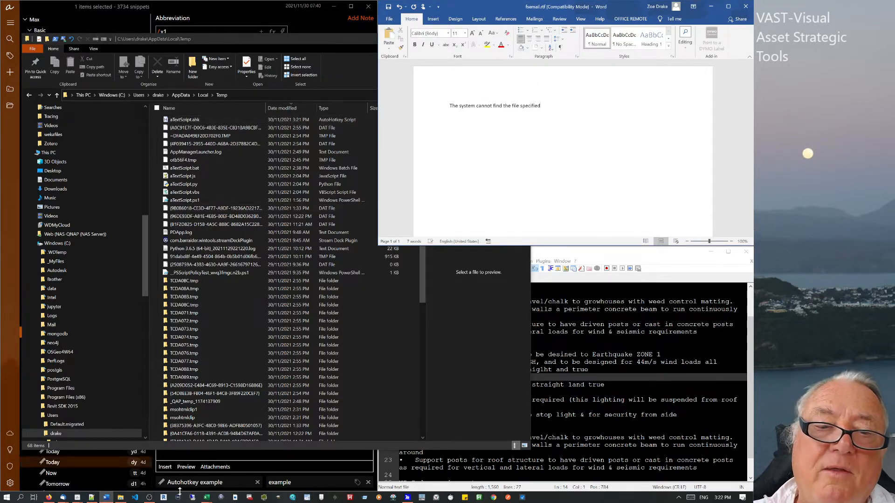
Examine the Autohotkey example script in aText, from the GUI button line down to the final ExitApp.
{"action": "left_click", "coordinate": [225, 458]}
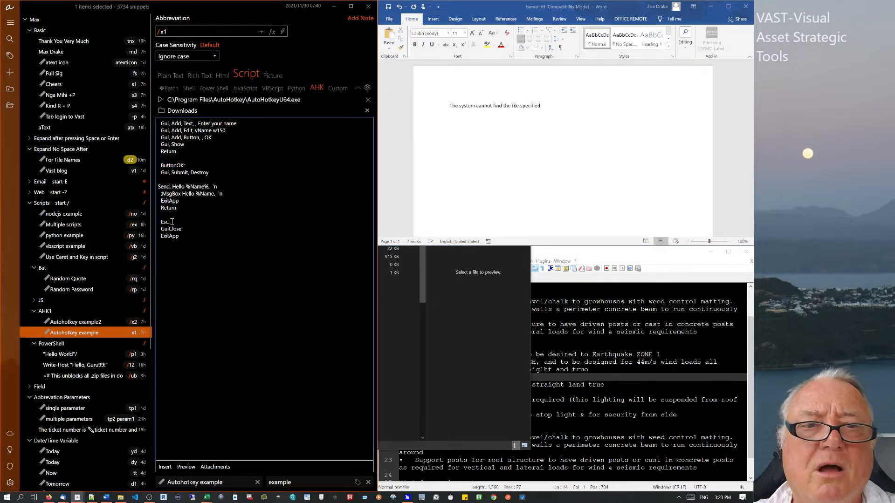
{"action": "left_click_drag", "start_coordinate": [179, 237], "coordinate": [158, 187]}
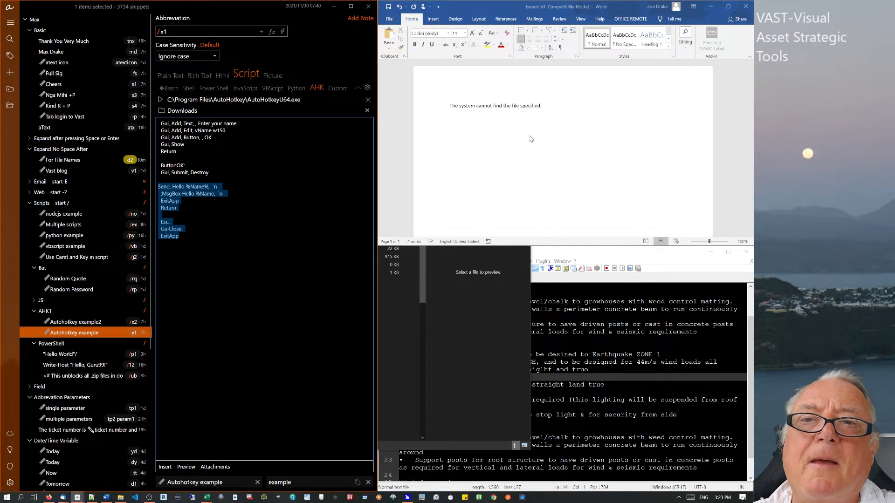
{"action": "left_click", "coordinate": [244, 244]}
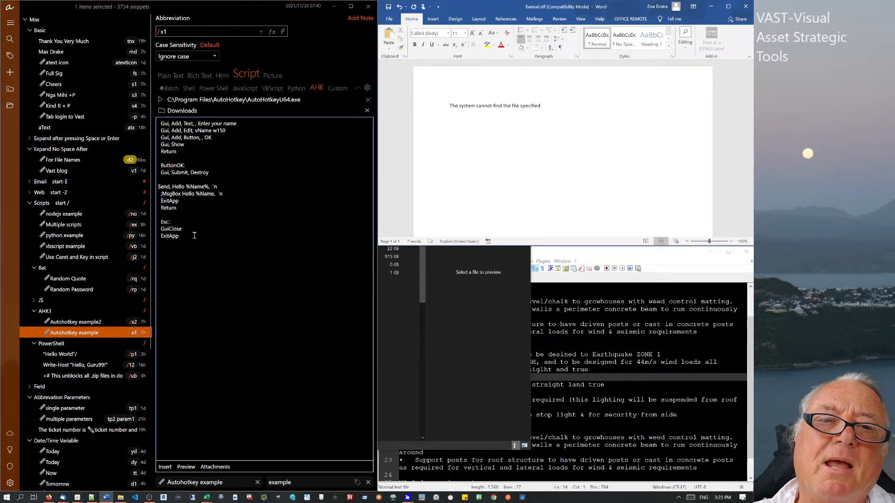
{"action": "left_click_drag", "start_coordinate": [194, 236], "coordinate": [161, 139]}
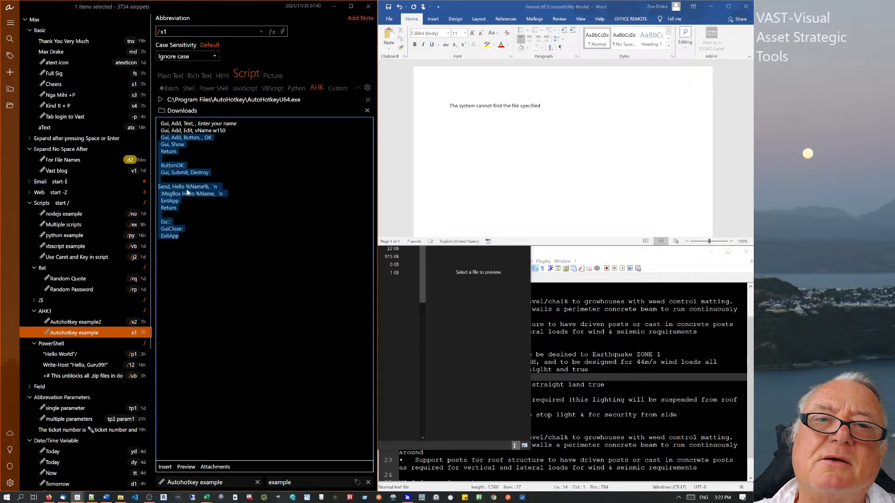
{"action": "left_click", "coordinate": [78, 498]}
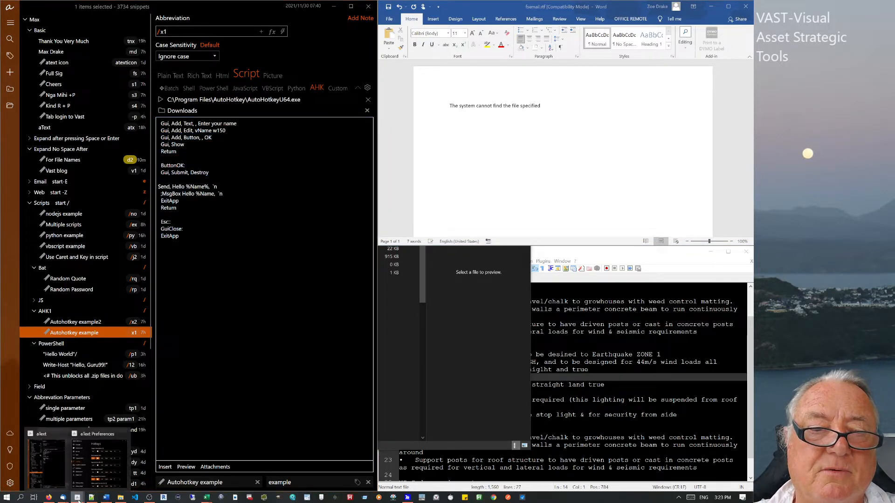
Run aTextScript.ahk from the Temp folder and submit random text in its name prompt.
{"action": "left_click", "coordinate": [120, 498]}
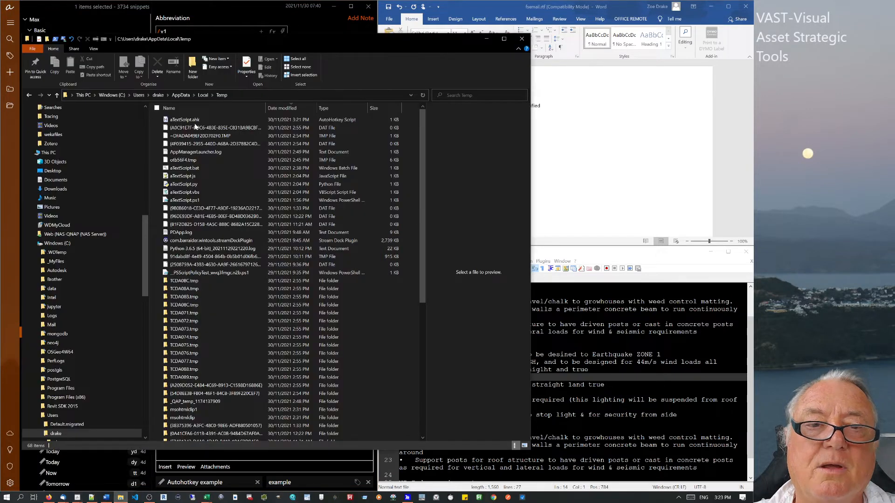
{"action": "left_click", "coordinate": [195, 120]}
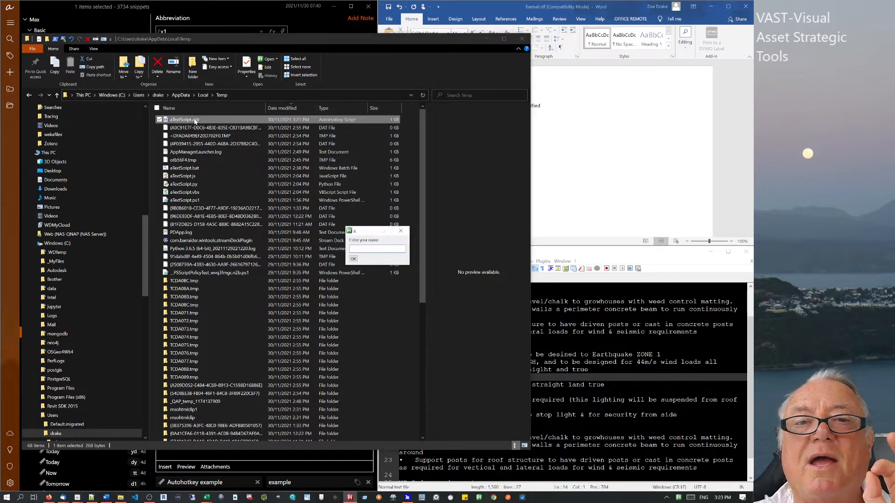
{"action": "type", "text": "ASdvfbgnhm"}
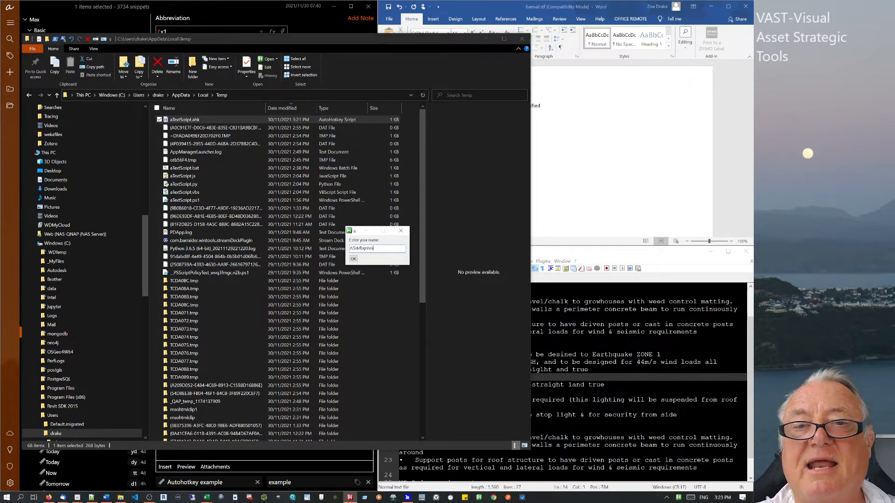
{"action": "left_click", "coordinate": [353, 259]}
{"action": "scroll", "coordinate": [328, 275], "scroll_direction": "down", "scroll_amount": 9}
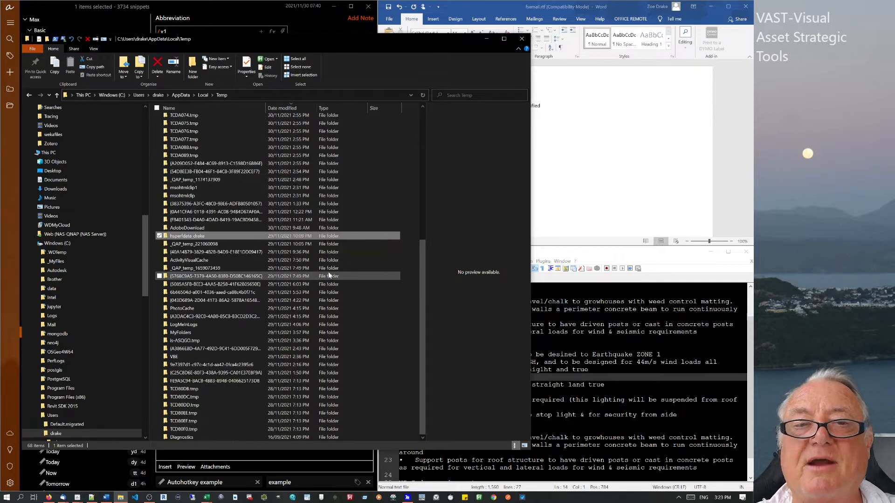
{"action": "key", "text": "Return"}
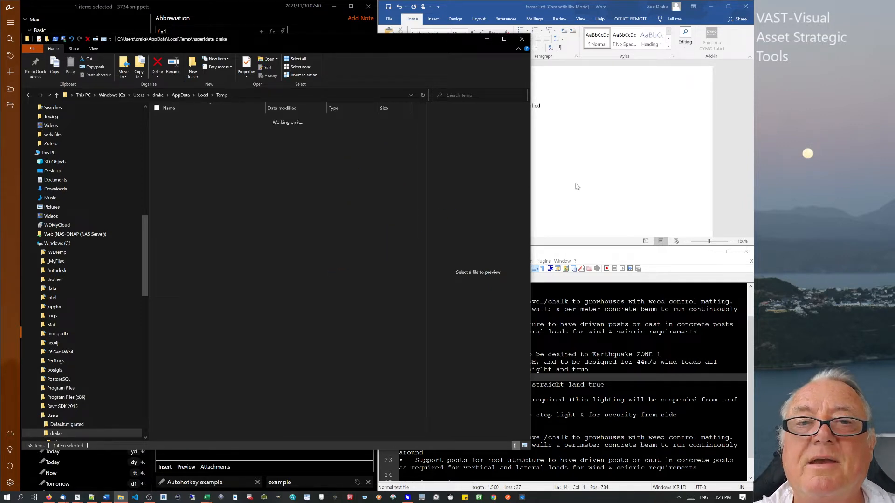
{"action": "left_click", "coordinate": [585, 183]}
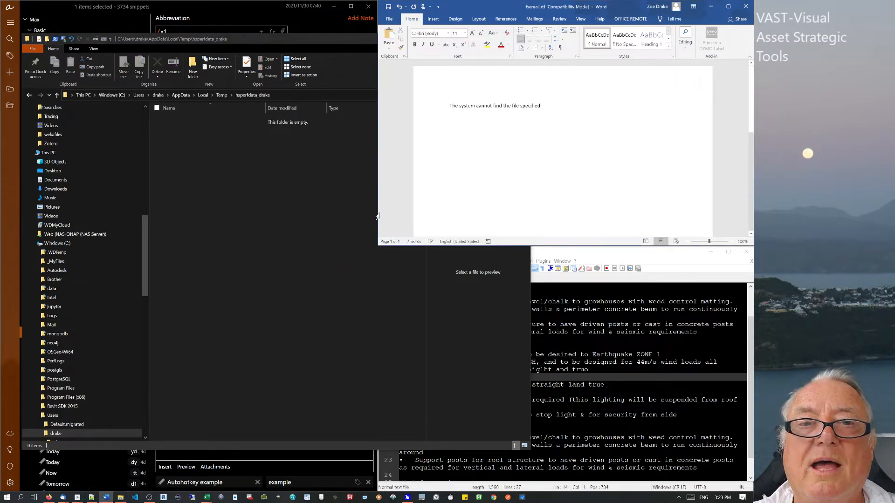
{"action": "left_click", "coordinate": [218, 95]}
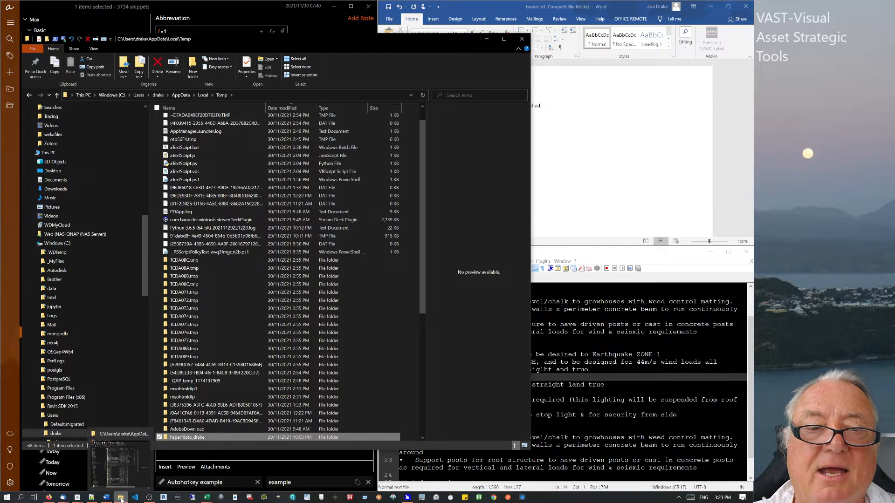
Trigger an AutoHotkey example abbreviation on the line below the existing text in the Word document.
{"action": "left_click", "coordinate": [565, 144]}
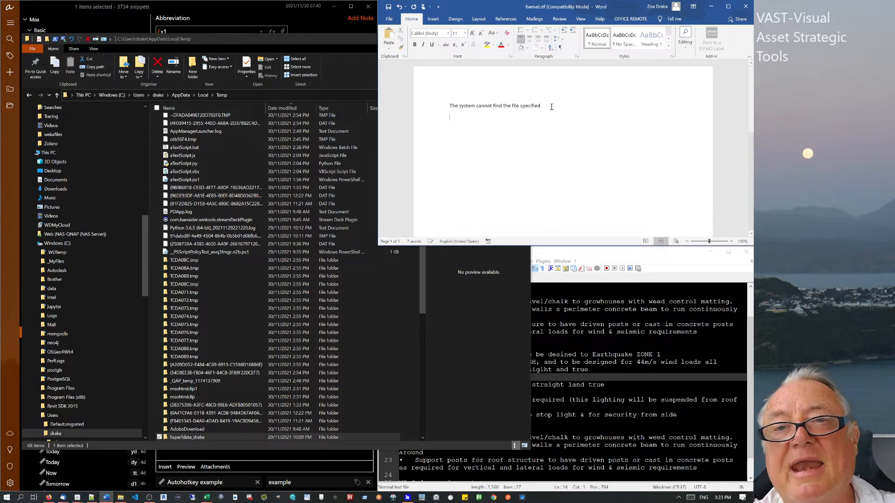
{"action": "type", "text": "/x1"}
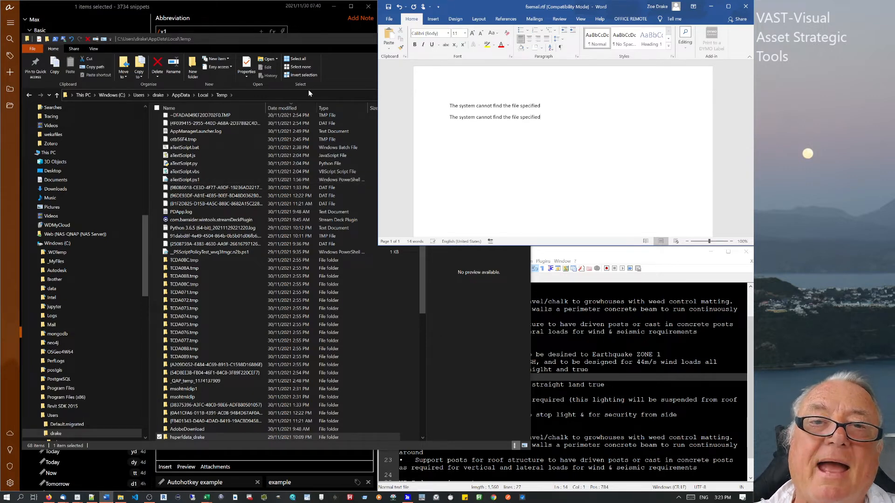
Sort the Temp folder by date modified with the newest files first, and run the updated aTextScript.ahk.
{"action": "left_click", "coordinate": [286, 108]}
{"action": "left_click", "coordinate": [286, 108]}
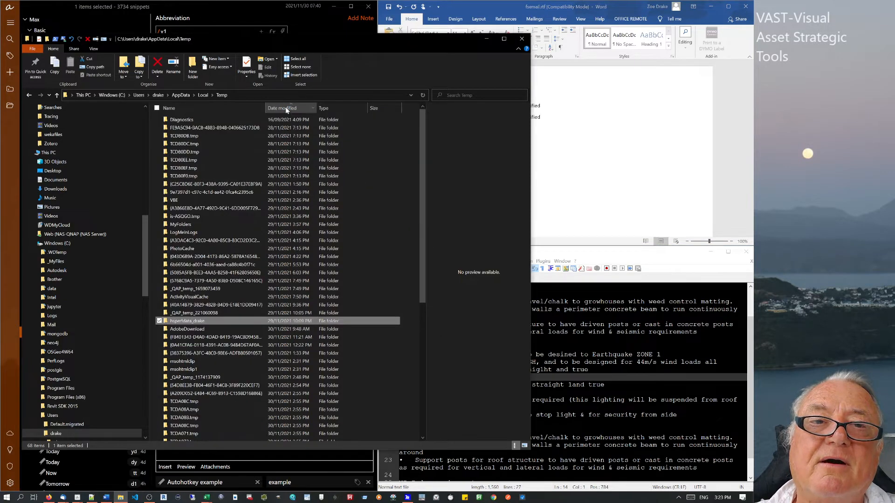
{"action": "left_click", "coordinate": [286, 108]}
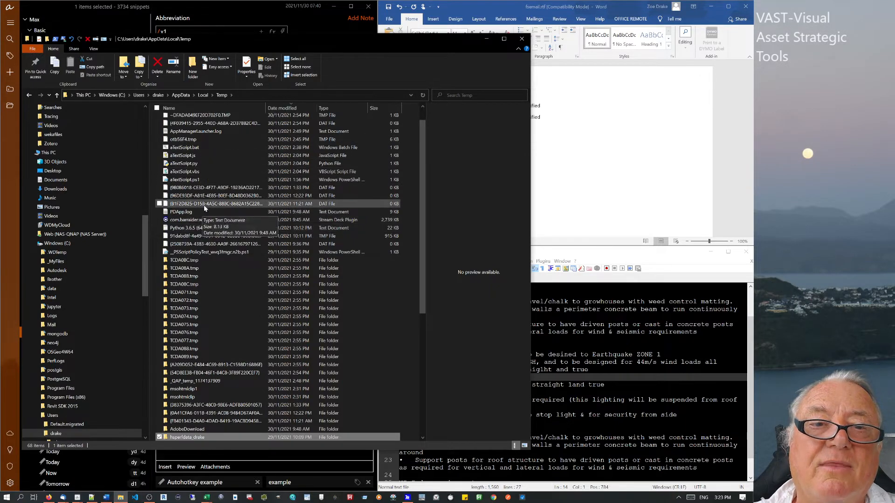
{"action": "scroll", "coordinate": [207, 198], "scroll_direction": "up", "scroll_amount": 1}
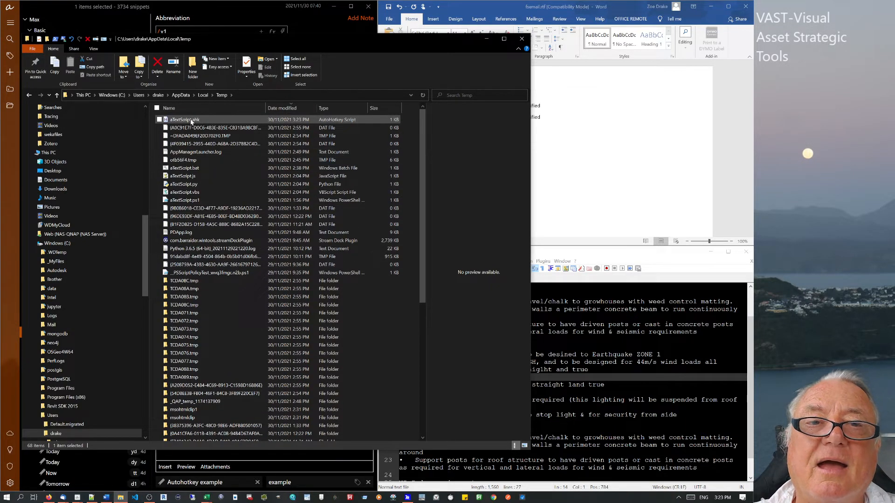
{"action": "left_click", "coordinate": [190, 120]}
{"action": "double_click", "coordinate": [190, 121]}
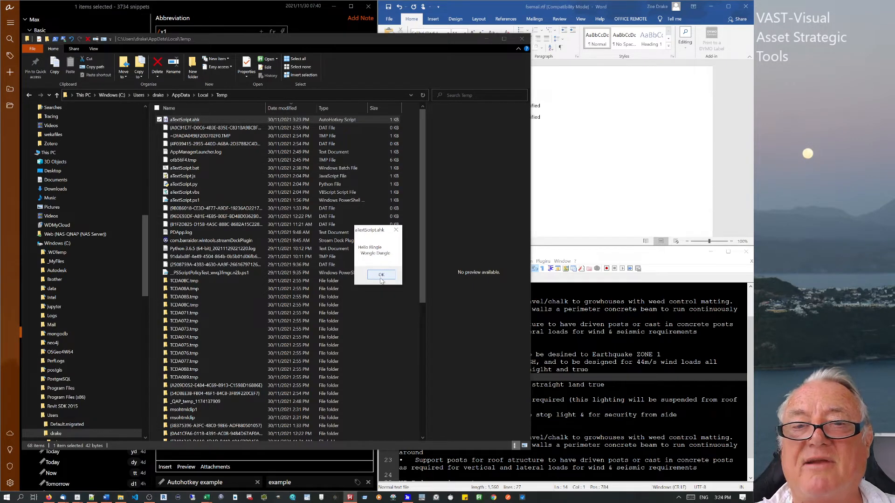
Dismiss the script's greeting message and open the Autohotkey example2 snippet in aText.
{"action": "left_click", "coordinate": [381, 275]}
{"action": "left_click", "coordinate": [605, 187]}
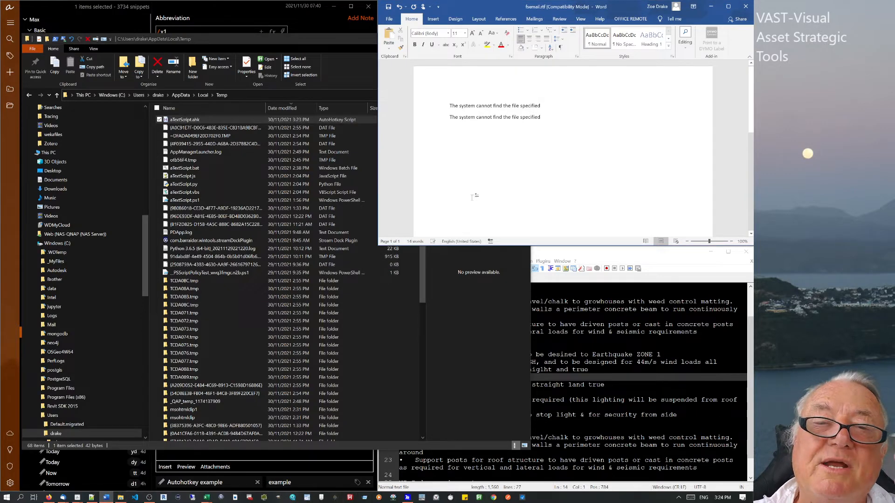
{"action": "left_click", "coordinate": [307, 21]}
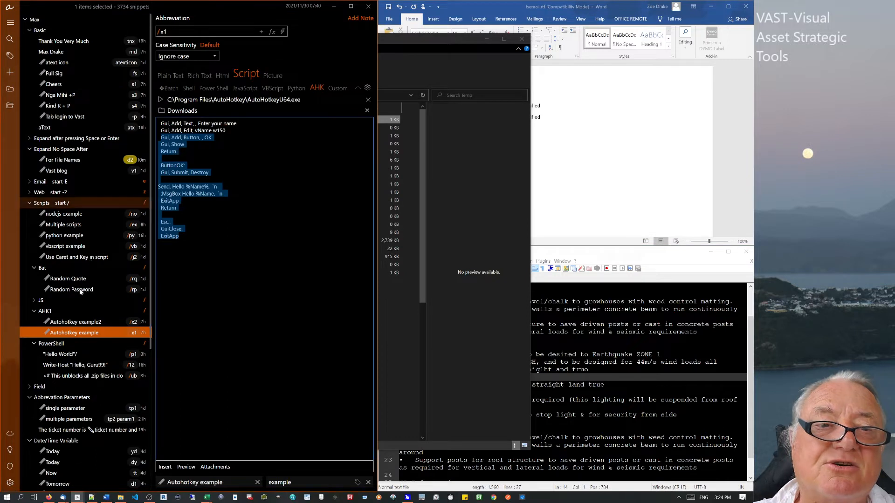
{"action": "left_click", "coordinate": [79, 323]}
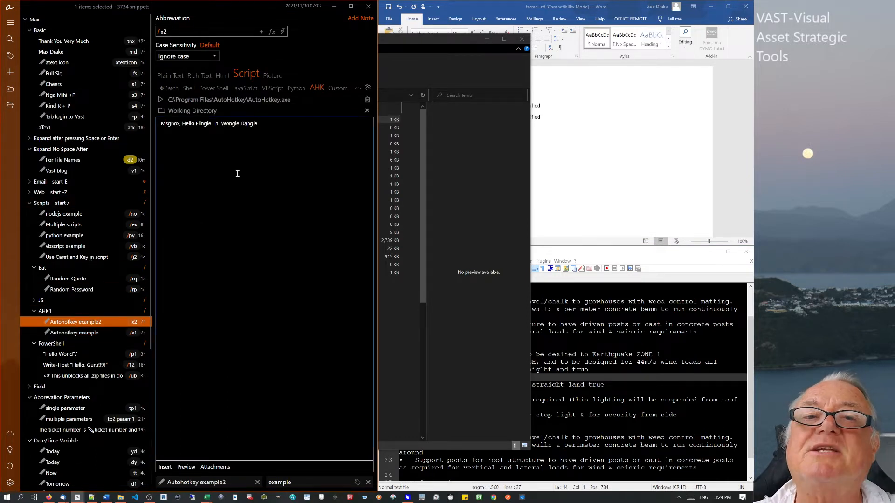
{"action": "left_click", "coordinate": [648, 168]}
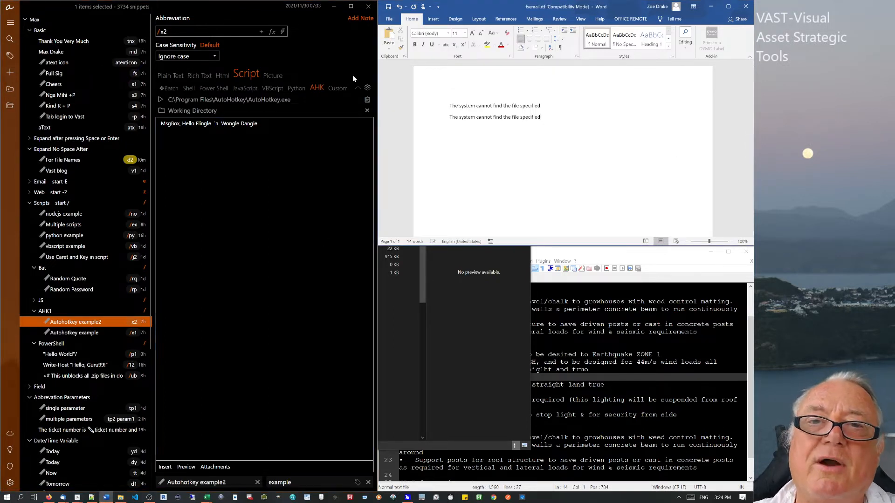
Review the Scripting preferences with the list of scripting hosts, and close the preferences window.
{"action": "left_click", "coordinate": [367, 88]}
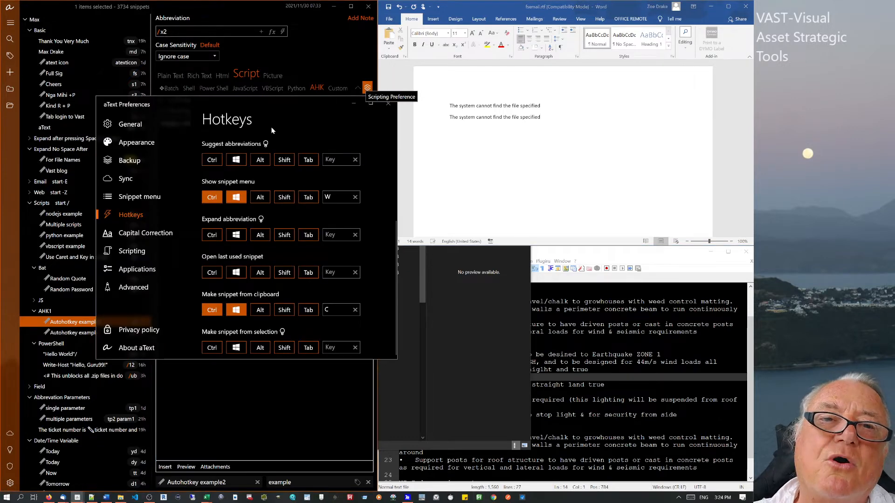
{"action": "left_click", "coordinate": [123, 252]}
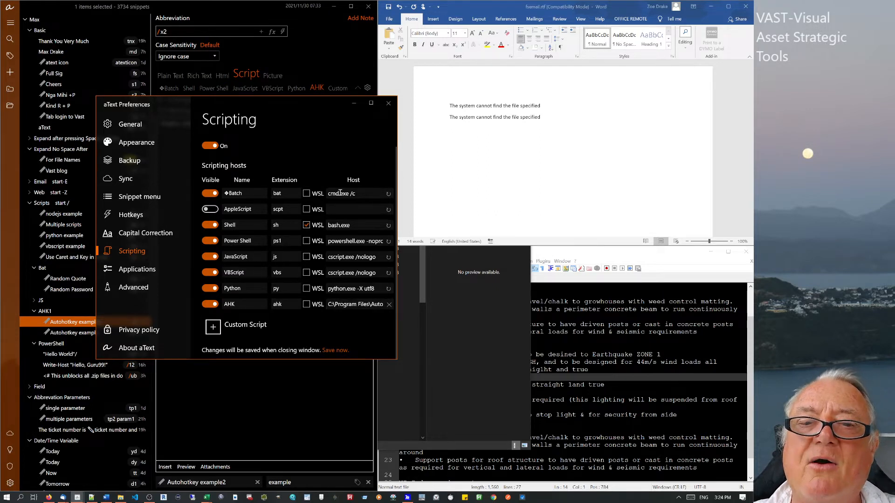
{"action": "left_click", "coordinate": [389, 104]}
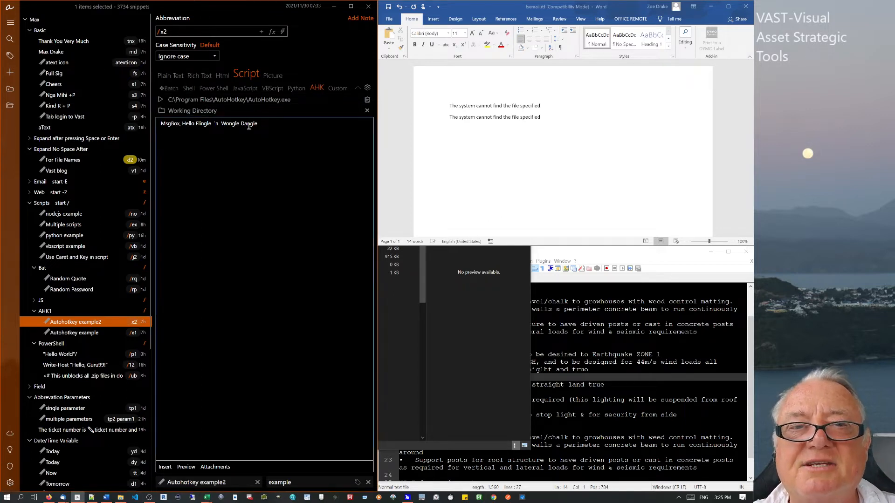
Trigger the python example with /py below the existing text in Word, and clear the whole document.
{"action": "left_click", "coordinate": [525, 117]}
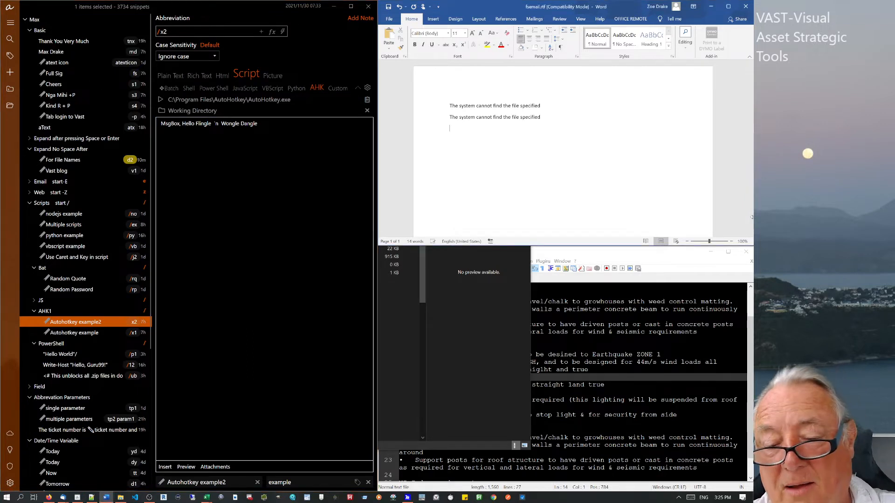
{"action": "type", "text": "/x2"}
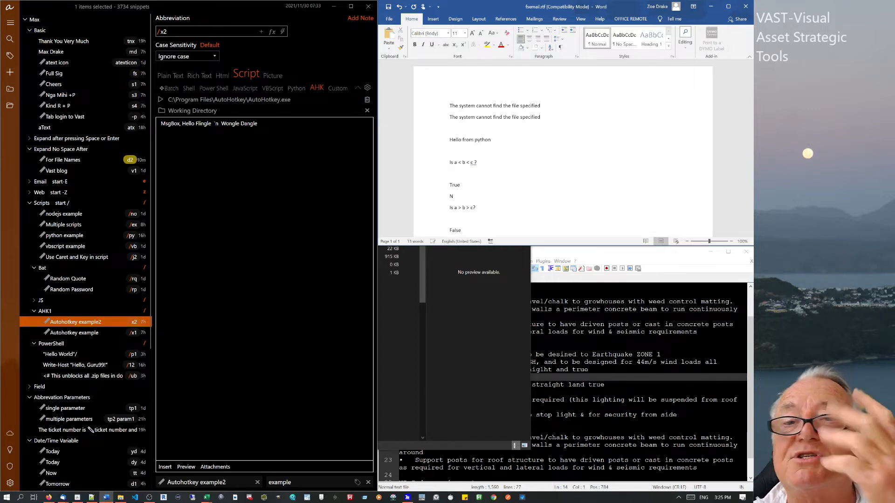
{"action": "key", "text": "ctrl+a"}
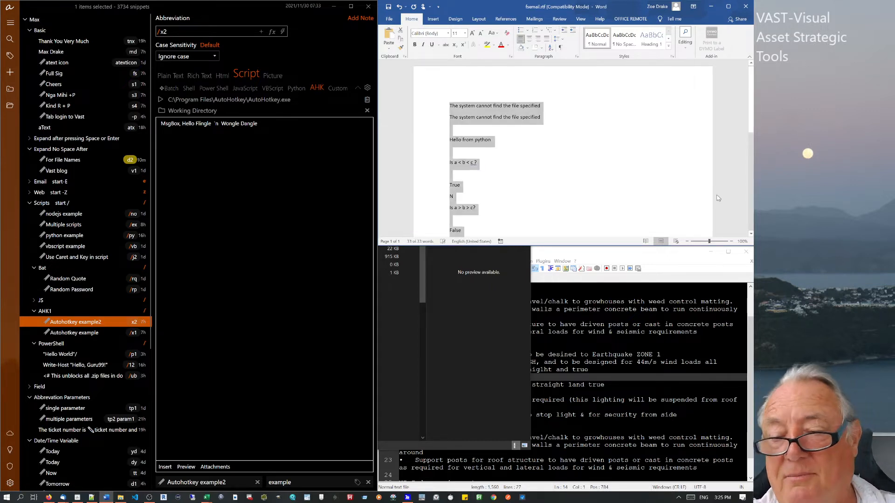
{"action": "key", "text": "Delete"}
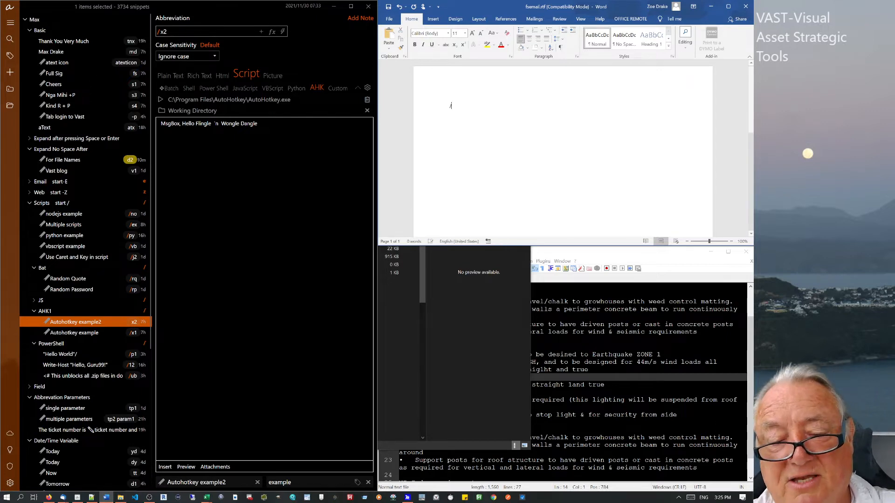
Trigger the vbscript example with /vb in the empty document and the javascript example with /js on the line below.
{"action": "type", "text": "/vb"}
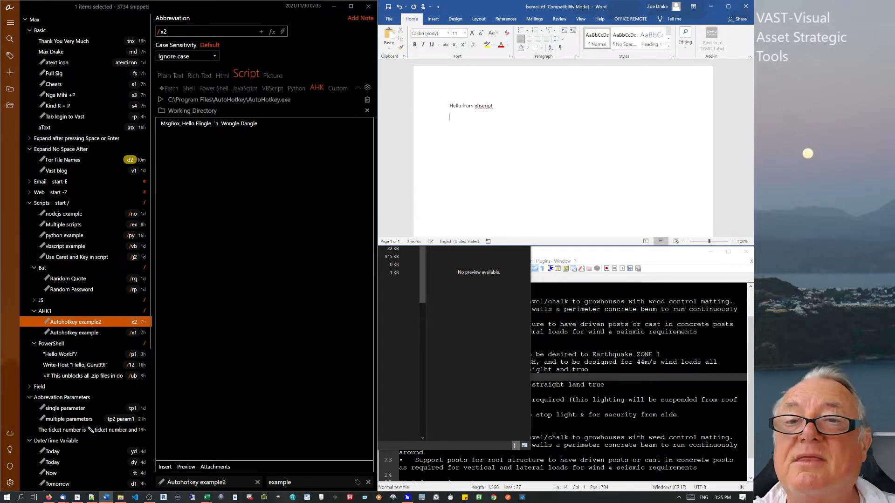
{"action": "type", "text": "/"}
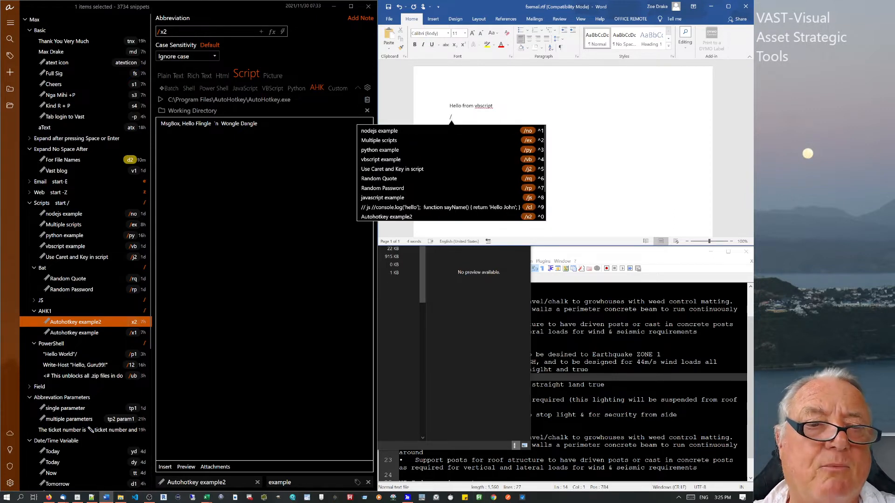
{"action": "type", "text": "x1"}
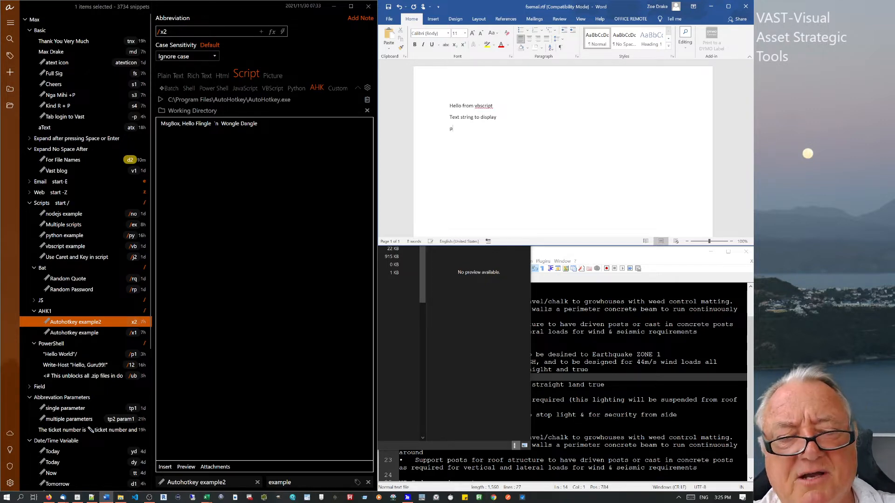
Trigger the first PowerShell snippet with /p1 below the JavaScript output, and highlight the text it inserts.
{"action": "type", "text": "1"}
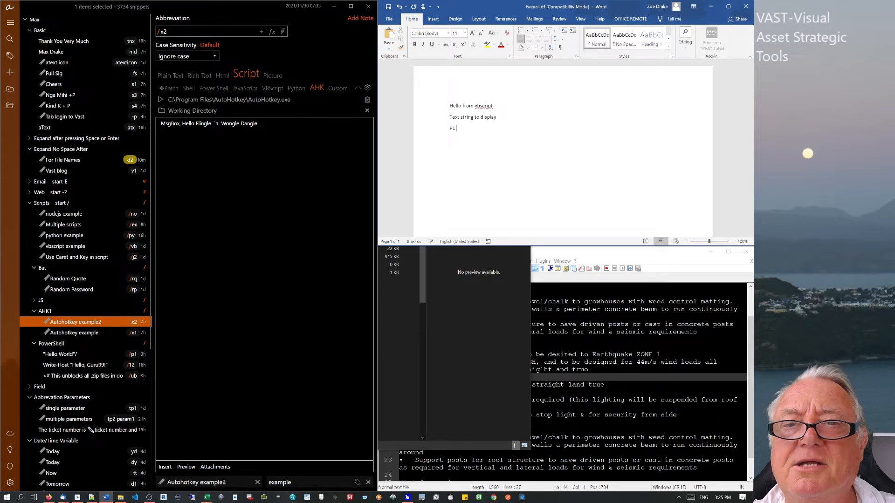
{"action": "key", "text": "BackSpace"}
{"action": "key", "text": "BackSpace"}
{"action": "key", "text": "BackSpace"}
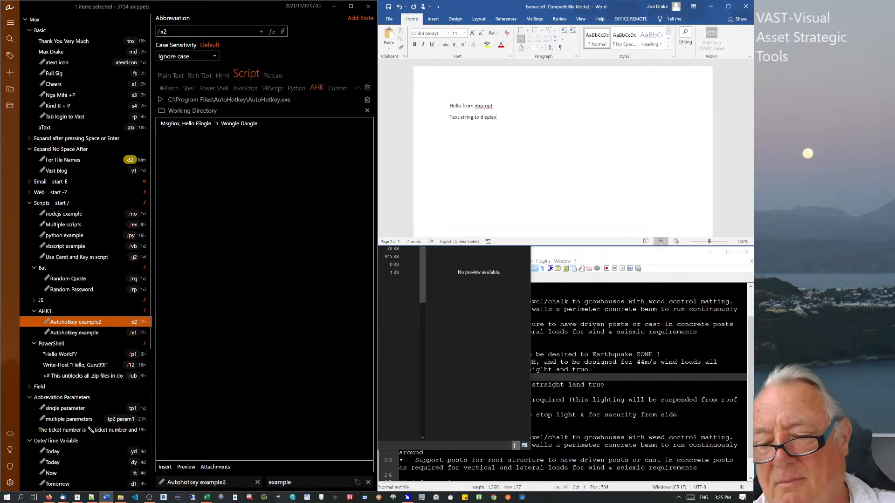
{"action": "type", "text": "/"}
{"action": "key", "text": "BackSpace"}
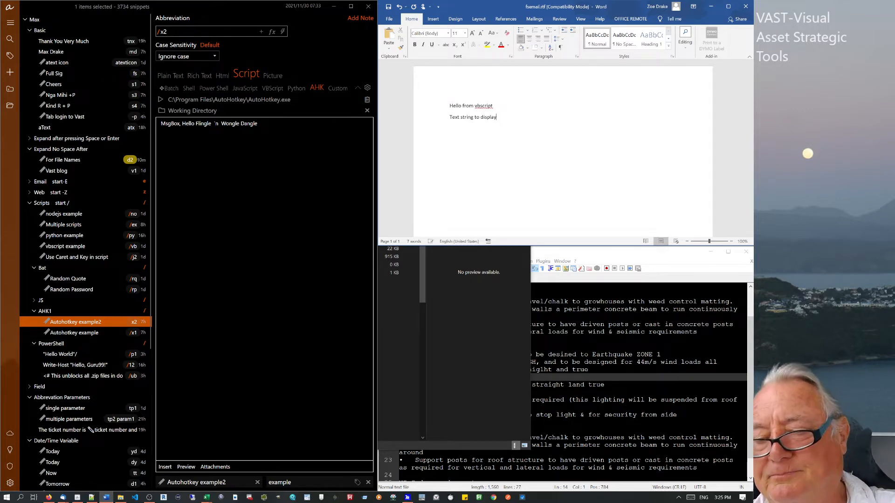
{"action": "type", "text": "/"}
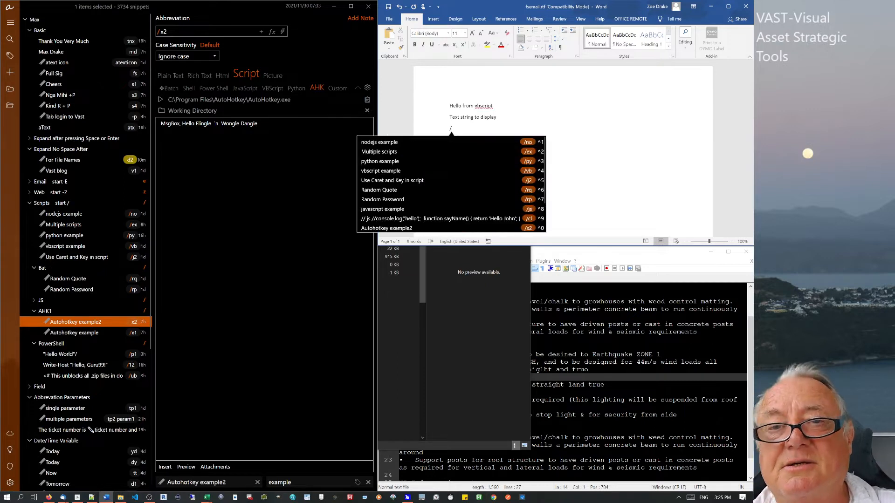
{"action": "key", "text": "BackSpace"}
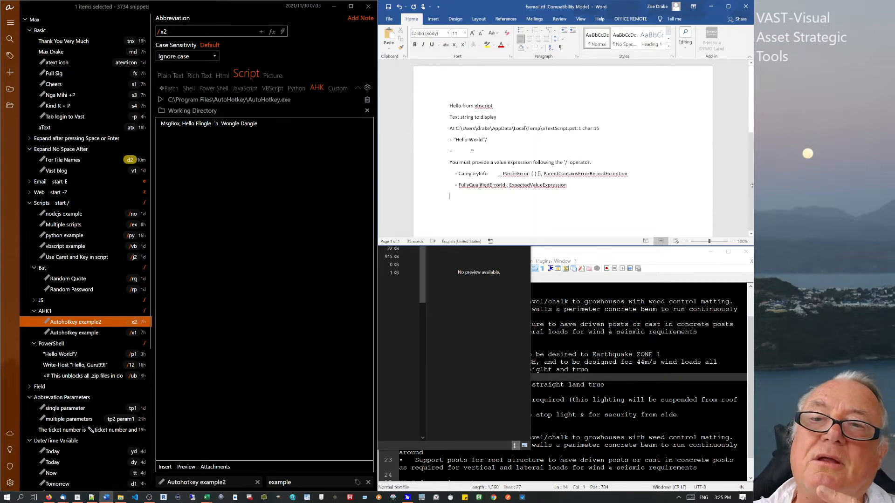
{"action": "left_click_drag", "start_coordinate": [489, 140], "coordinate": [462, 140]}
{"action": "left_click_drag", "start_coordinate": [569, 187], "coordinate": [438, 127]}
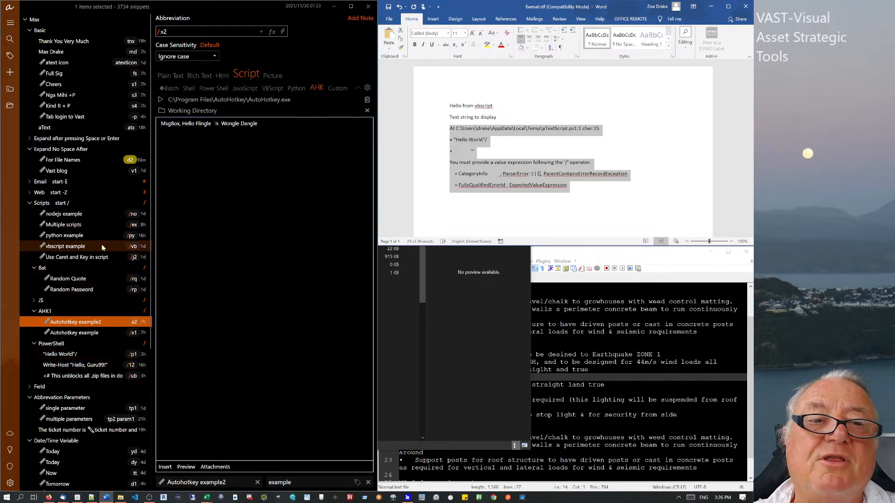
Trigger the nodejs example with /no on the last line in Word, and highlight the snippet's node host command in aText.
{"action": "left_click", "coordinate": [514, 200]}
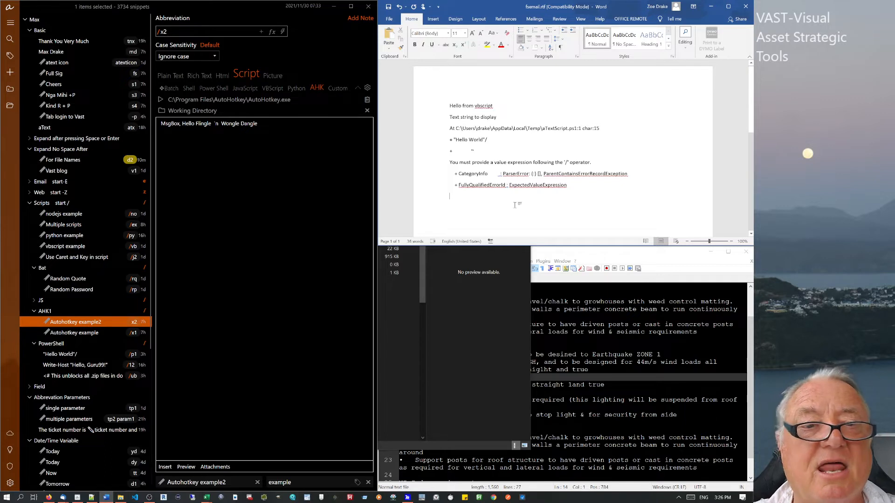
{"action": "type", "text": "/x2"}
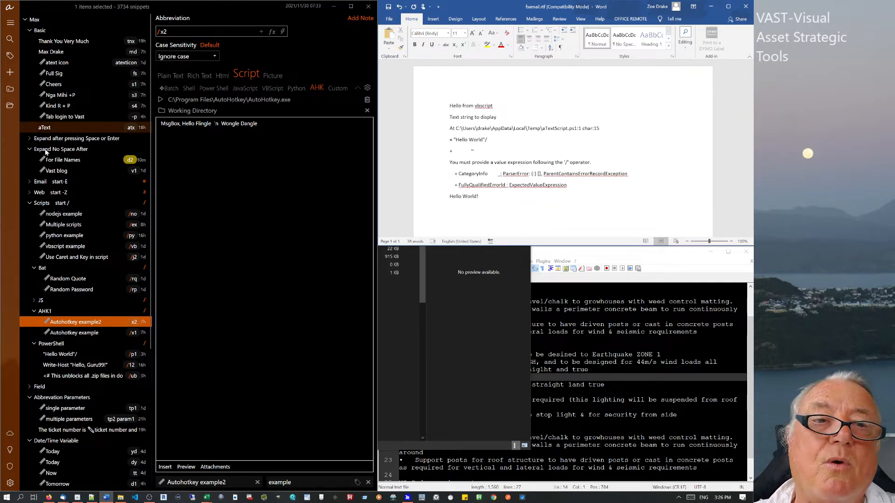
{"action": "left_click", "coordinate": [64, 214]}
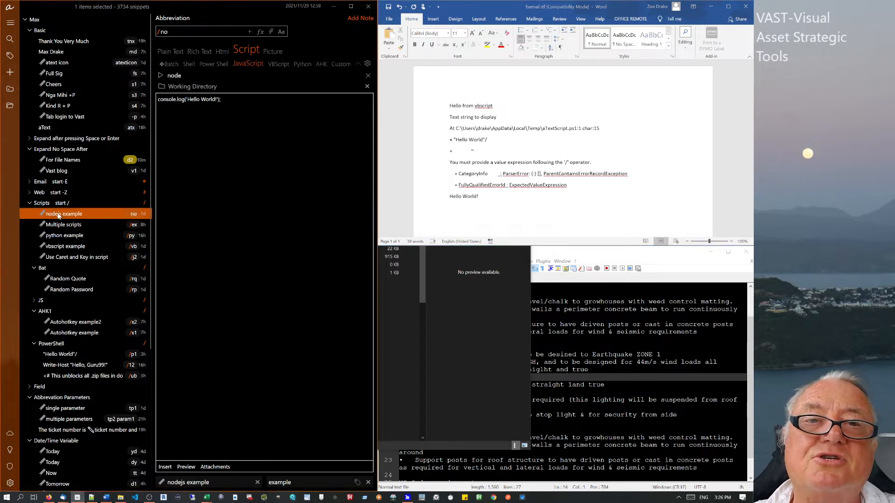
{"action": "double_click", "coordinate": [173, 76]}
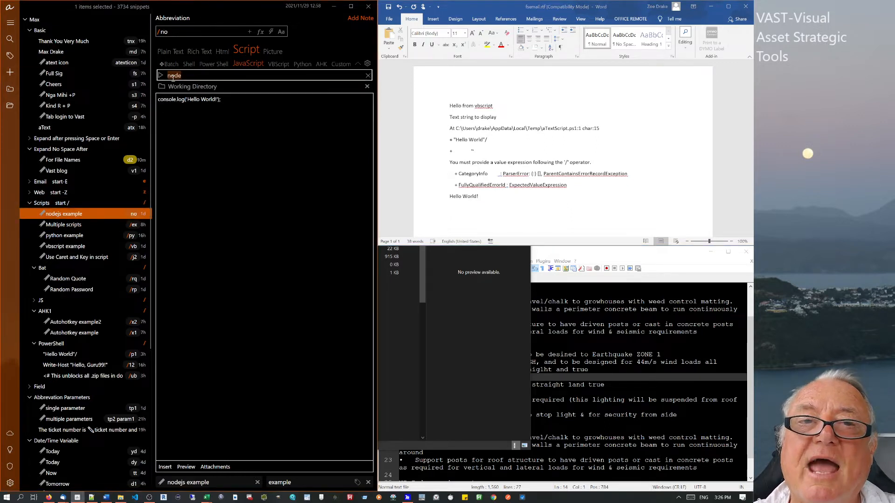
Switch the nodejs example's script type to VBScript and back to JavaScript.
{"action": "left_click", "coordinate": [280, 65]}
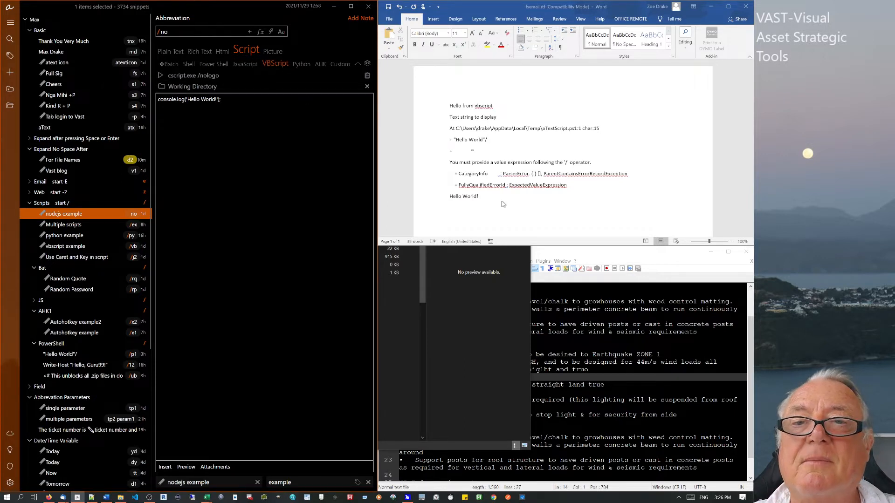
{"action": "left_click", "coordinate": [254, 64]}
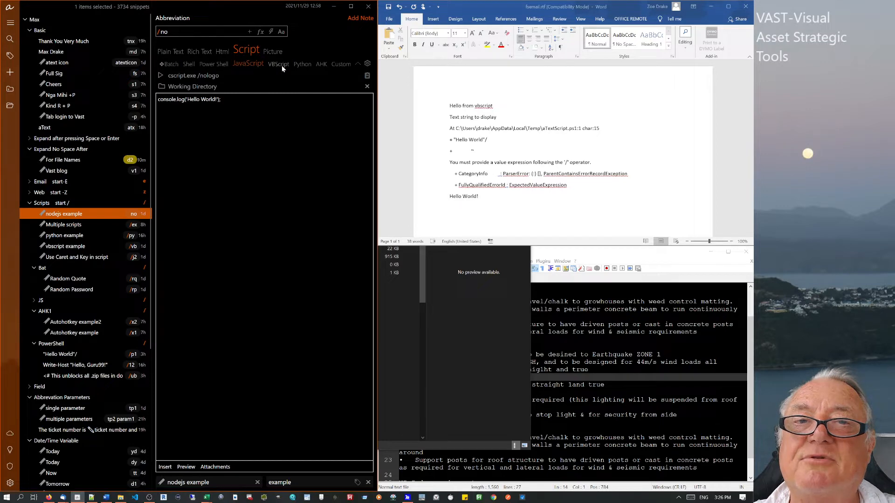
Reopen the aText window, snap it to the left half of the screen, and place Notepad++ below Word.
{"action": "left_click", "coordinate": [234, 103]}
{"action": "key", "text": "alt+space"}
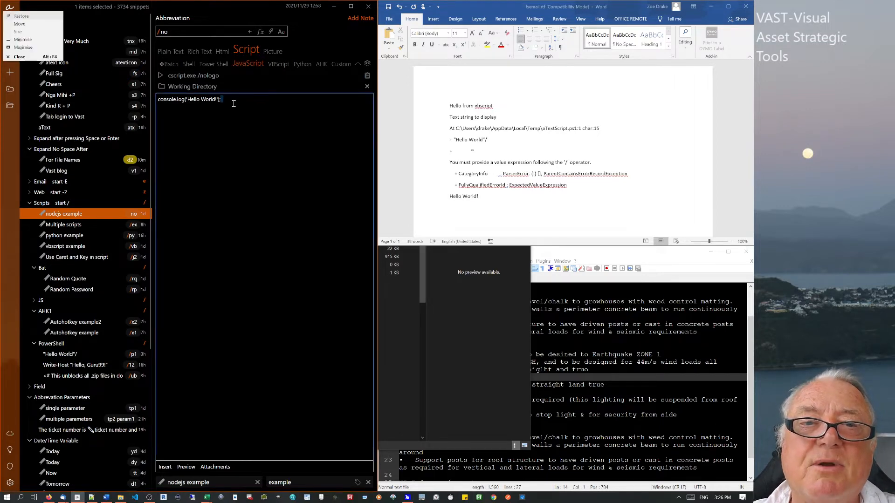
{"action": "key", "text": "n"}
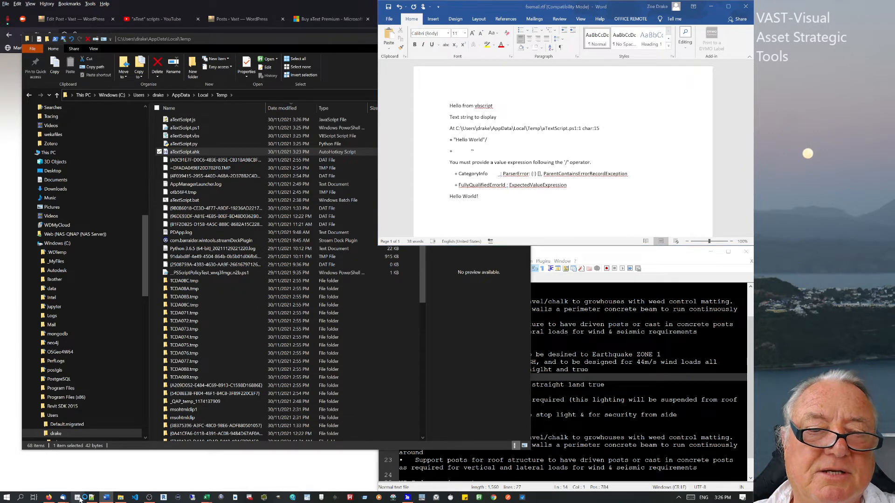
{"action": "key", "text": "alt+Tab"}
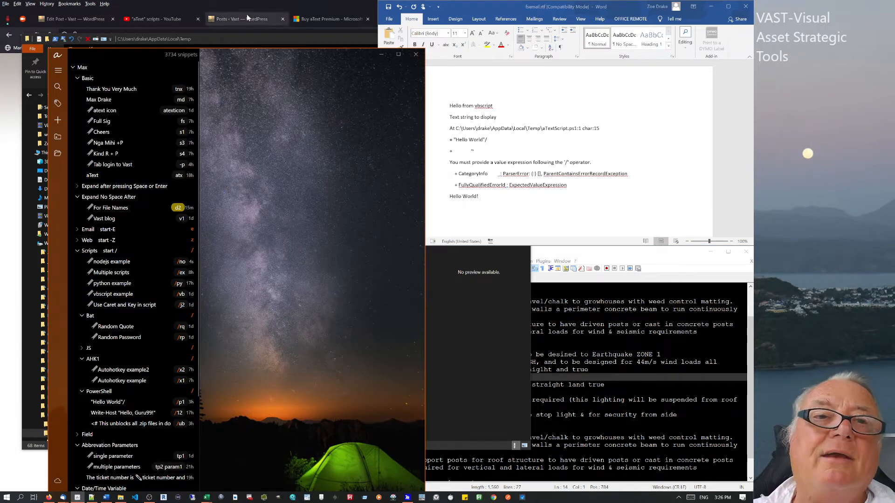
{"action": "left_click_drag", "start_coordinate": [154, 53], "coordinate": [0, 4]}
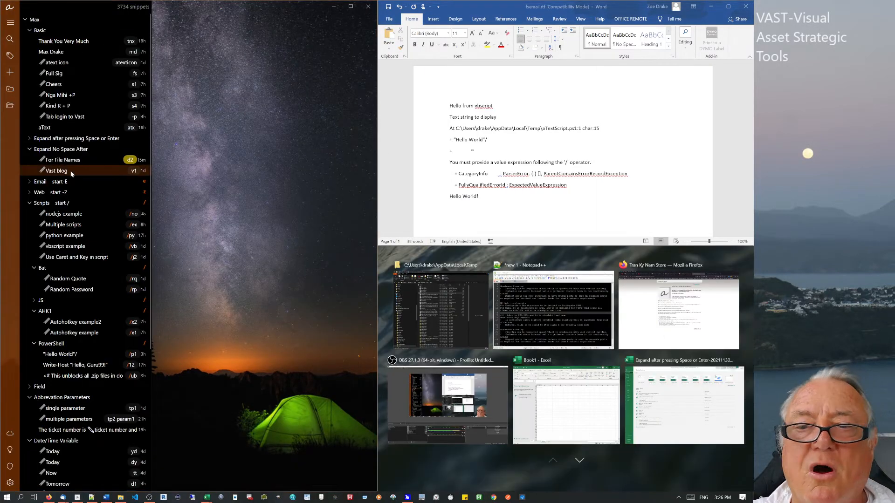
{"action": "left_click", "coordinate": [532, 330]}
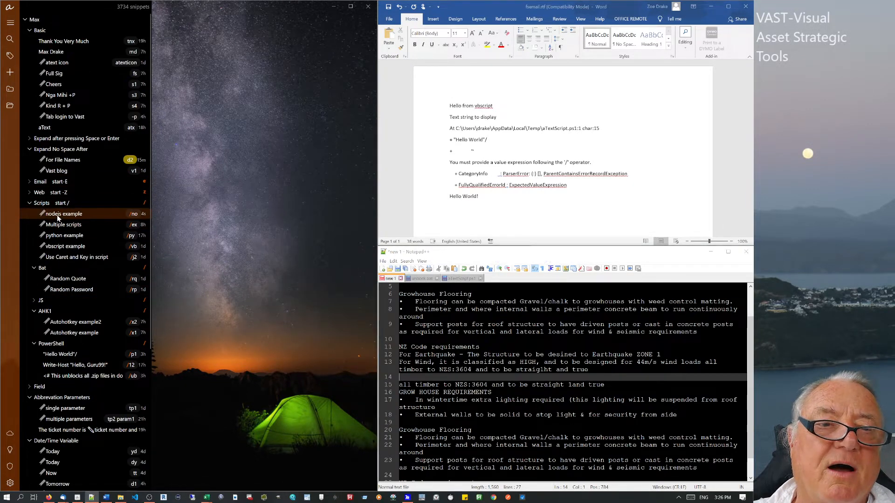
Set the nodejs example's script host command to node.
{"action": "left_click", "coordinate": [62, 215]}
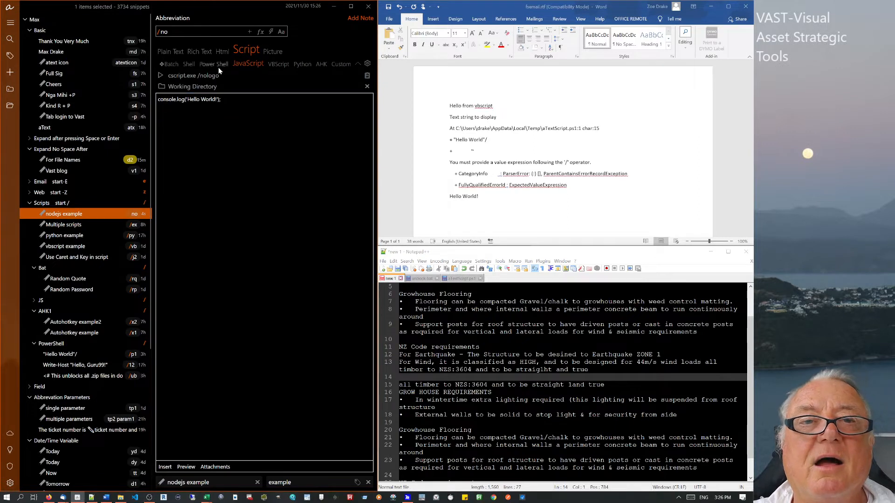
{"action": "left_click", "coordinate": [173, 76]}
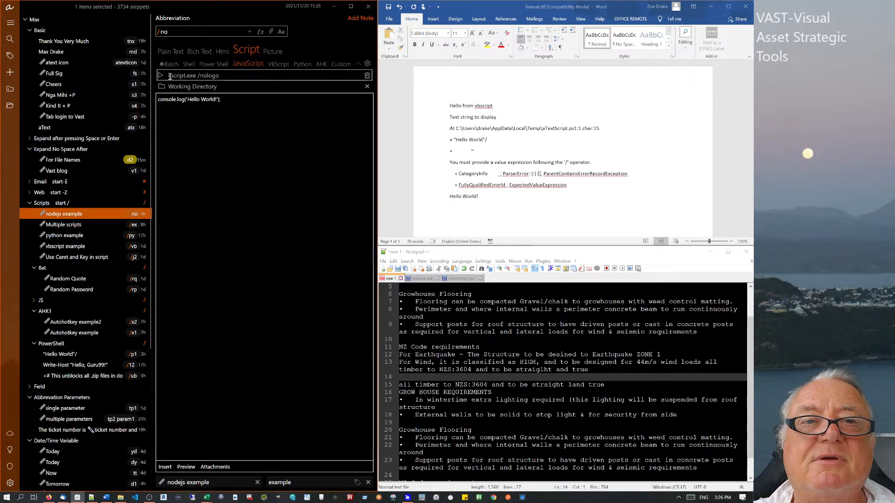
{"action": "type", "text": "node"}
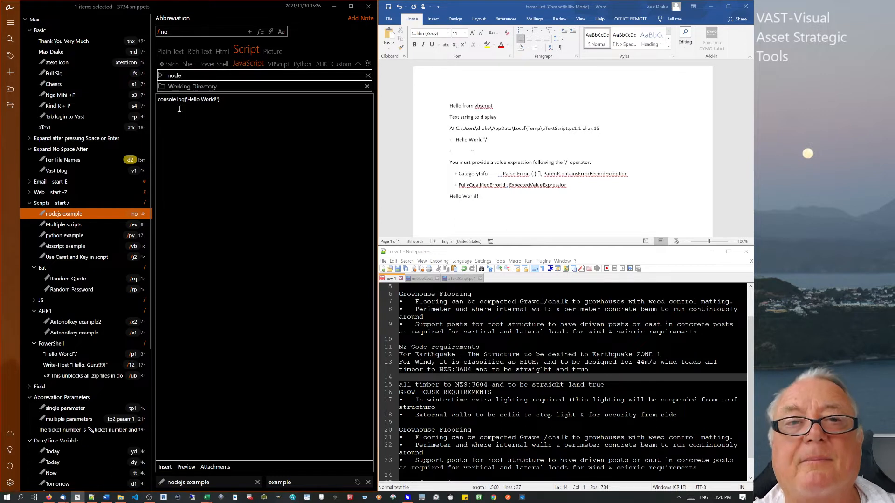
{"action": "left_click", "coordinate": [210, 134]}
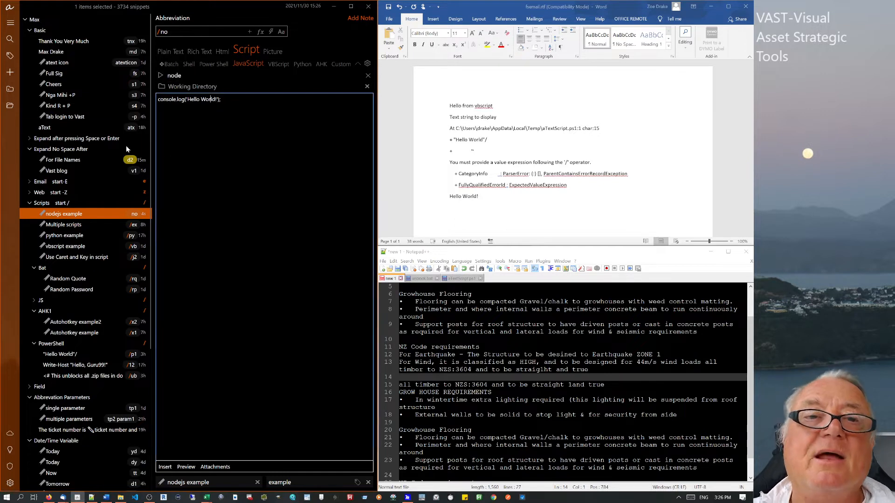
Open the folder picker for the nodejs example's working directory twice, dismissing it each time without choosing a folder.
{"action": "left_click", "coordinate": [174, 88]}
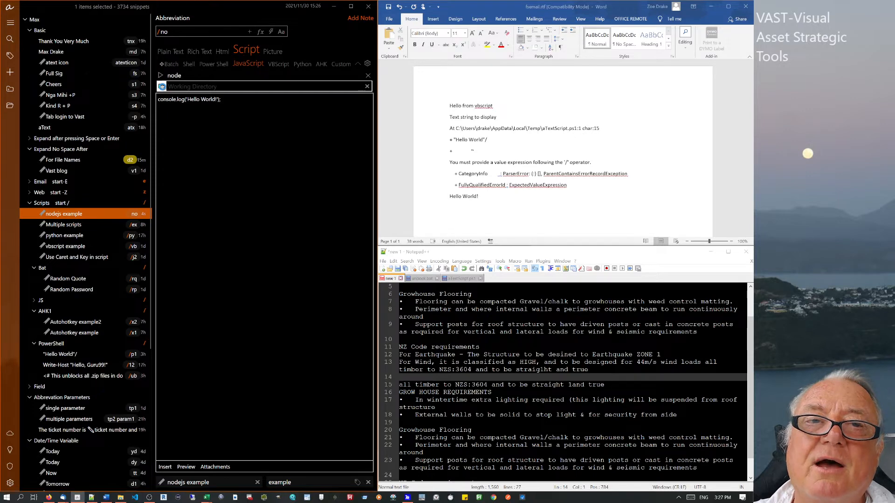
{"action": "left_click", "coordinate": [162, 87]}
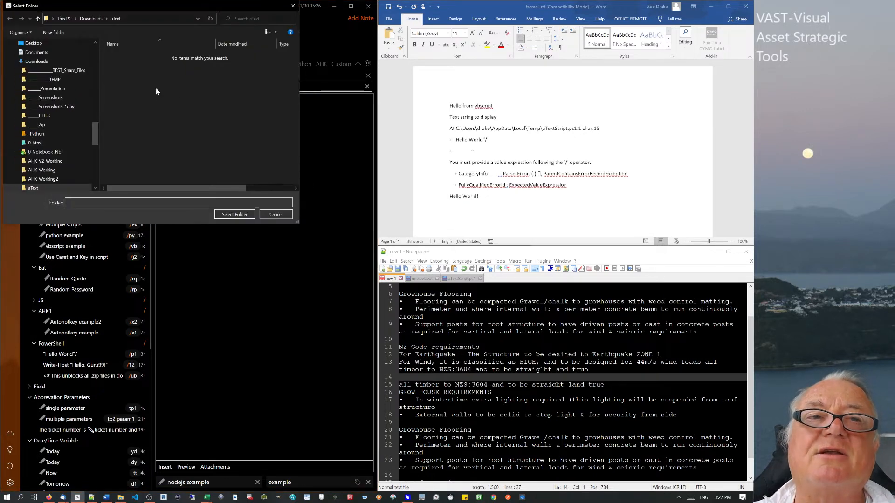
{"action": "left_click", "coordinate": [276, 214]}
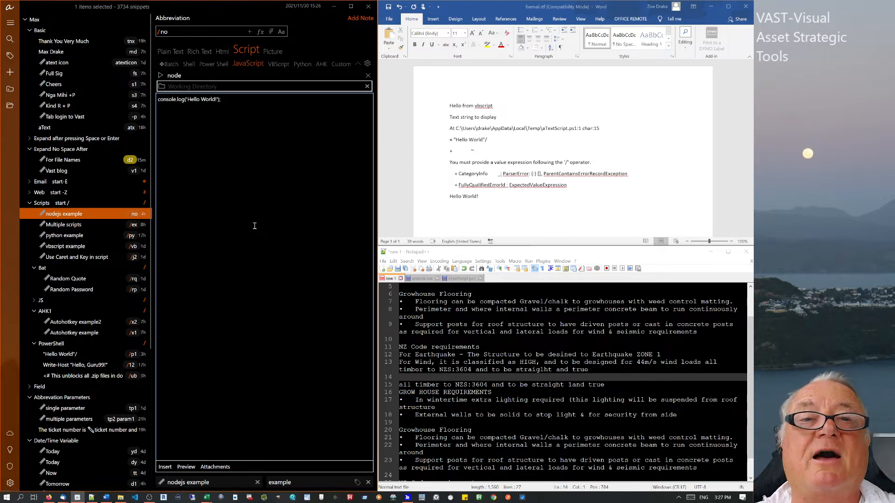
{"action": "left_click", "coordinate": [161, 86]}
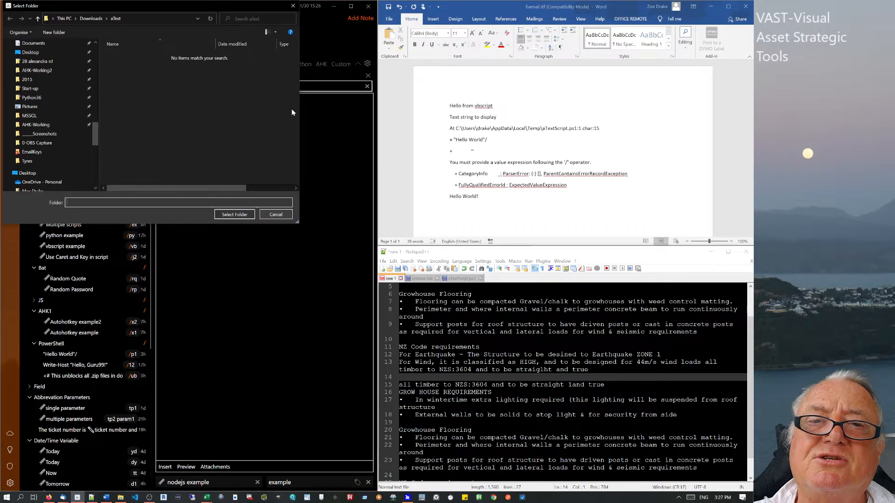
{"action": "left_click", "coordinate": [292, 5]}
Fill the nodejs example's working directory with placeholder text and clear the field.
{"action": "left_click", "coordinate": [289, 89]}
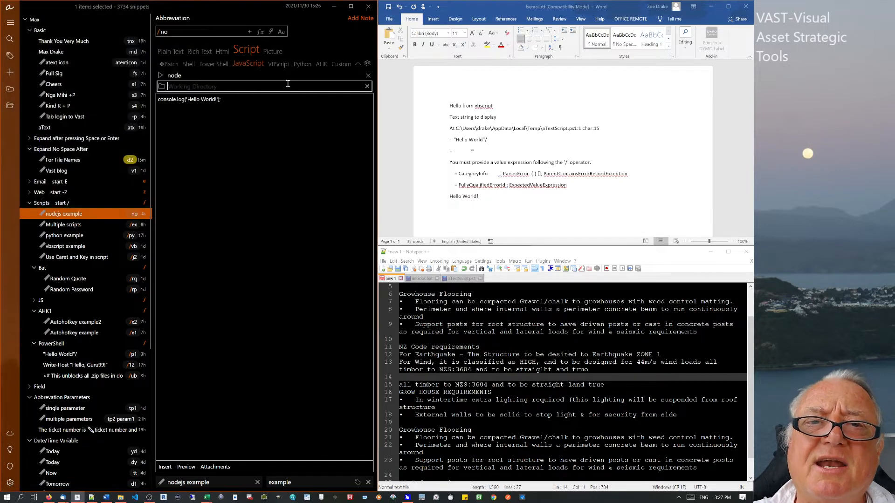
{"action": "type", "text": ",vjhjghydmg,kd"}
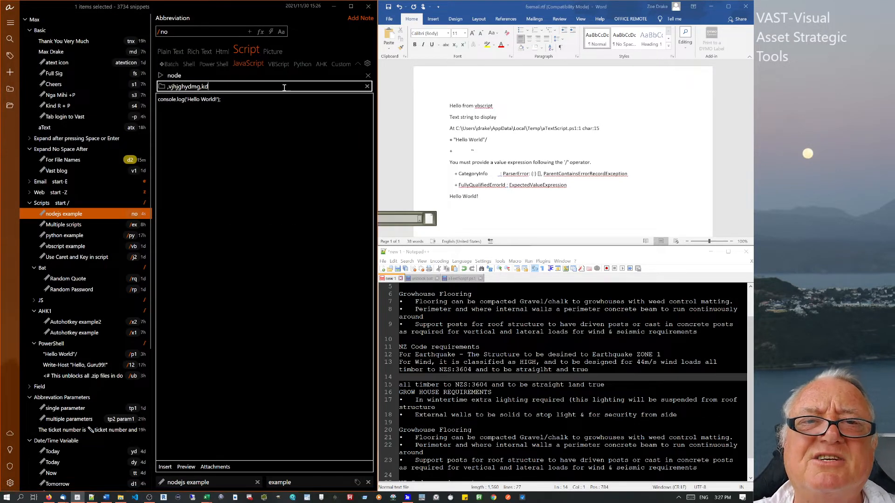
{"action": "left_click", "coordinate": [367, 86]}
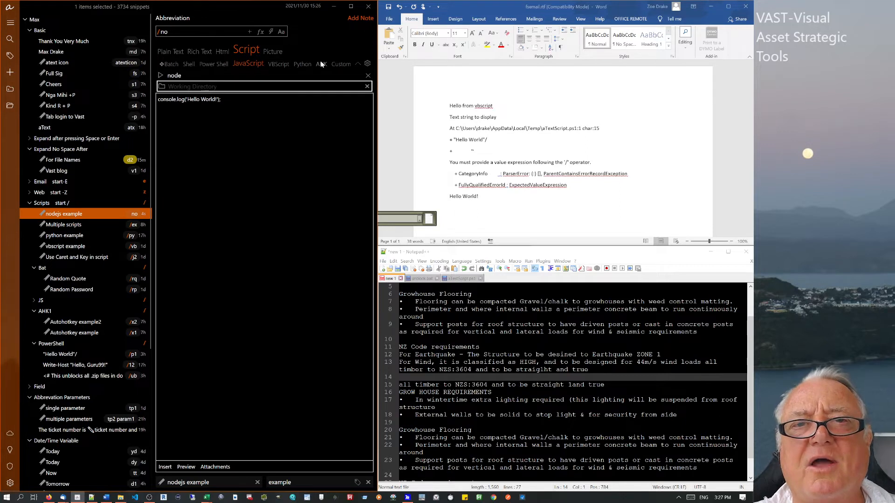
Switch the nodejs example to the Custom script type and expand /no after the last Hello World line in Word.
{"action": "left_click", "coordinate": [340, 63]}
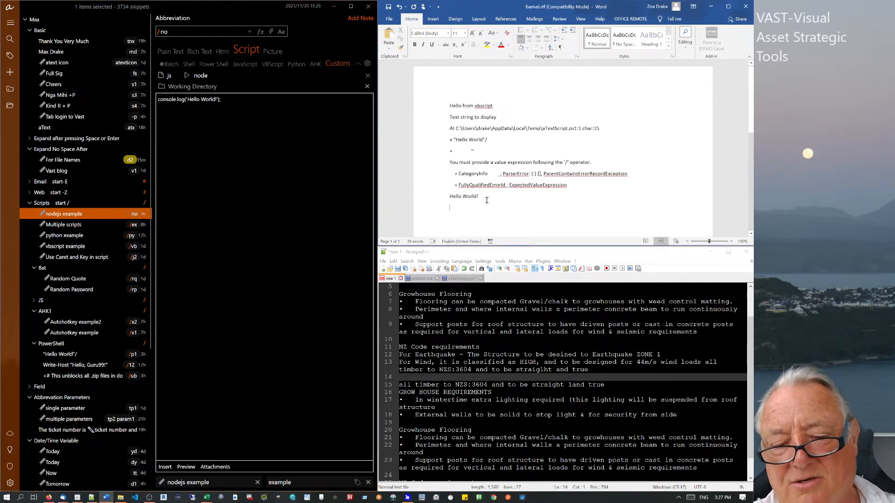
{"action": "type", "text": "n"}
{"action": "key", "text": "BackSpace"}
{"action": "key", "text": "BackSpace"}
{"action": "key", "text": "BackSpace"}
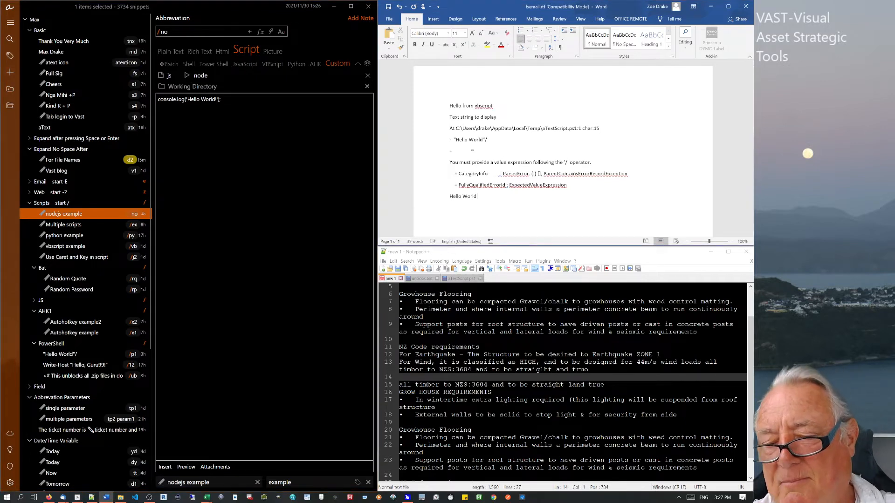
{"action": "type", "text": "/n"}
{"action": "key", "text": "Return"}
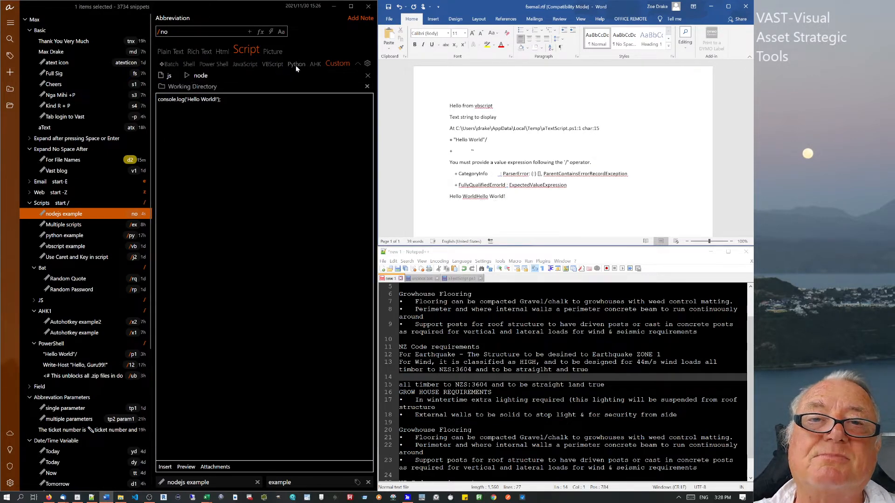
Switch the nodejs example's script type to Python and place the cursor after the last line in Word.
{"action": "left_click", "coordinate": [248, 65]}
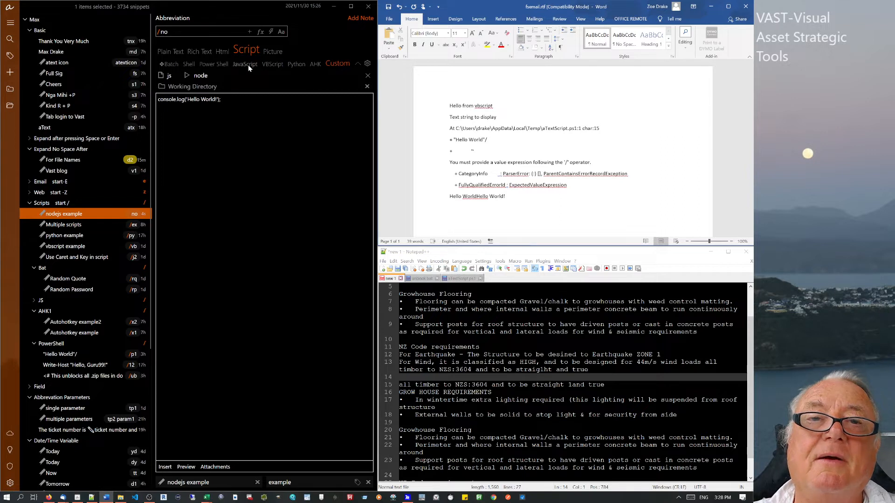
{"action": "left_click", "coordinate": [301, 64]}
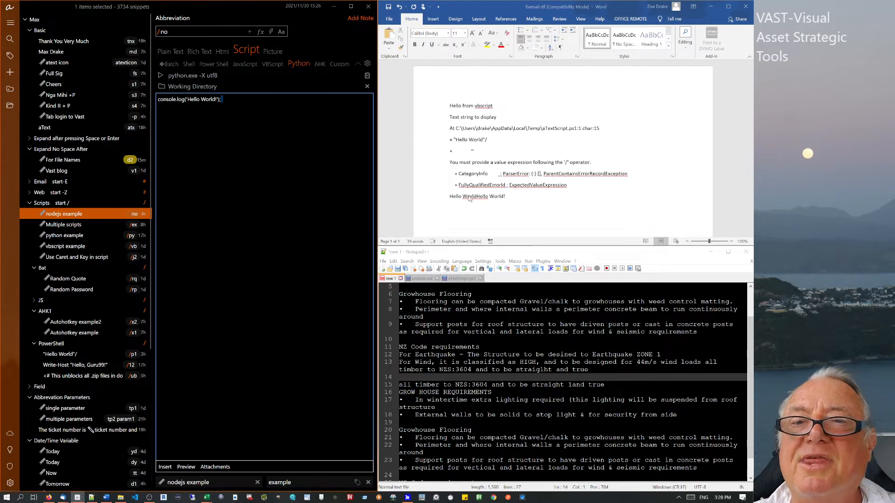
{"action": "left_click", "coordinate": [508, 200]}
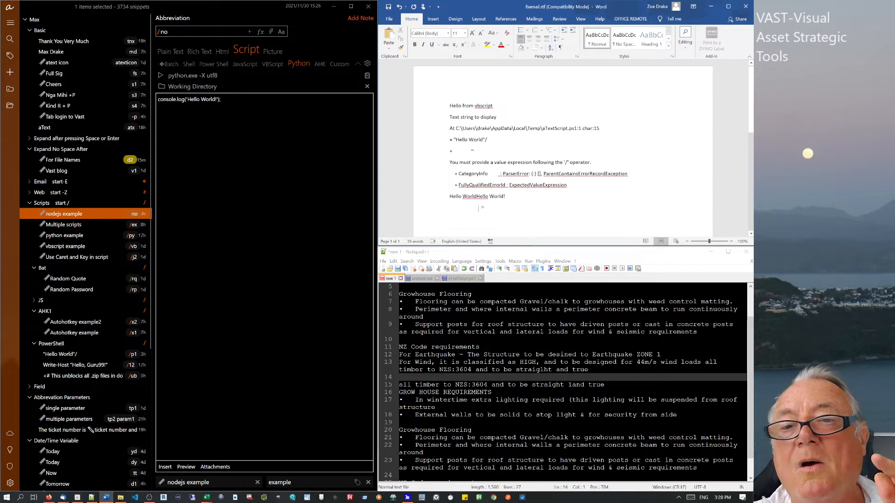
Open Bitdefender Total Security from the hidden tray programs and bring up the list of antivirus scan exceptions.
{"action": "left_click", "coordinate": [679, 498]}
{"action": "right_click", "coordinate": [649, 470]}
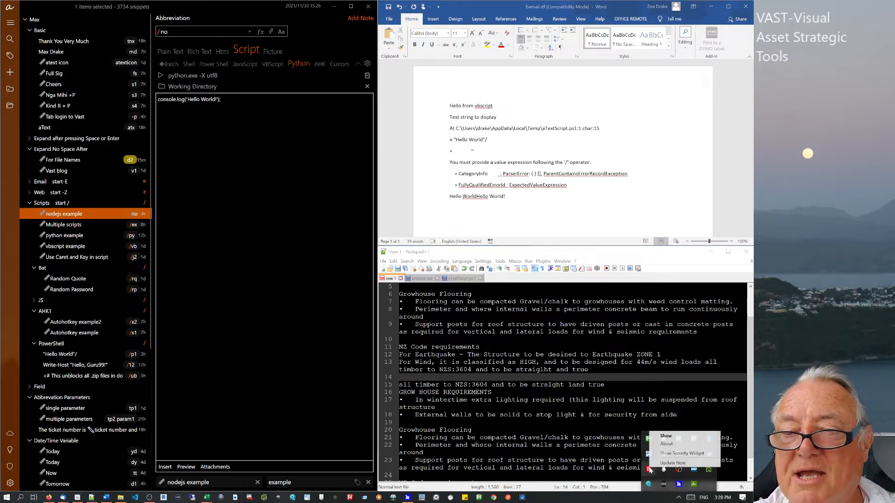
{"action": "left_click", "coordinate": [649, 471]}
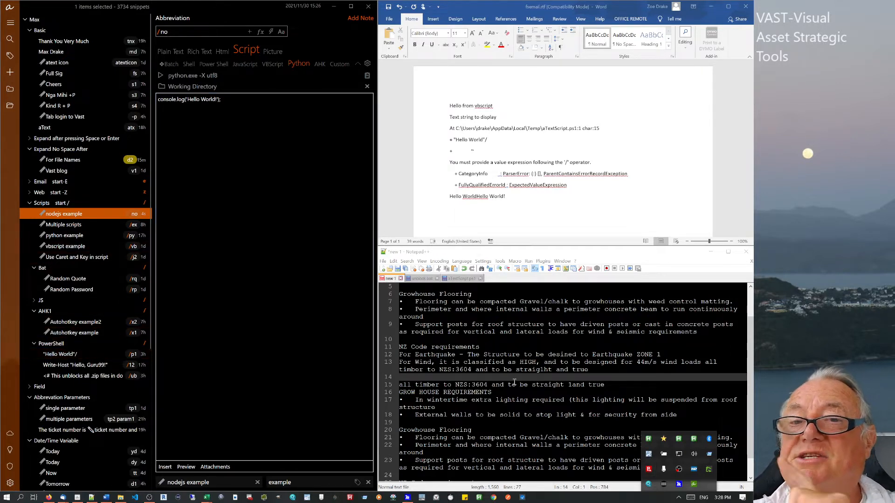
{"action": "key", "text": "alt+Tab"}
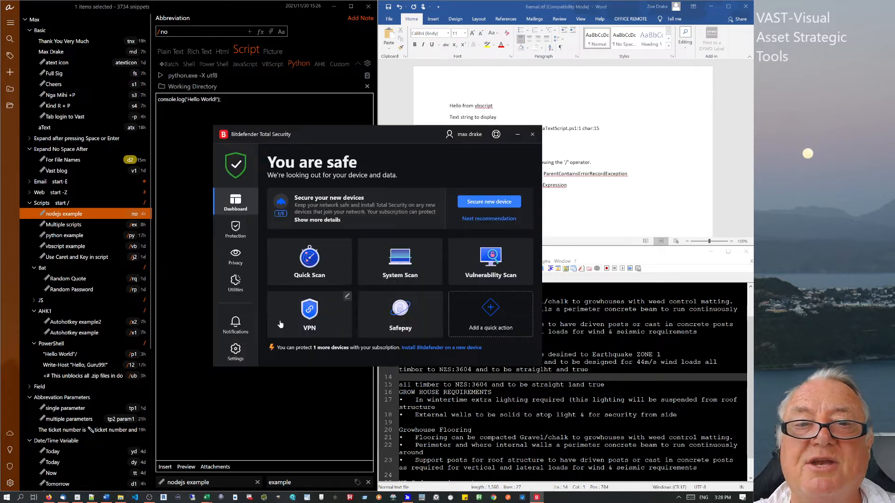
{"action": "left_click", "coordinate": [236, 228]}
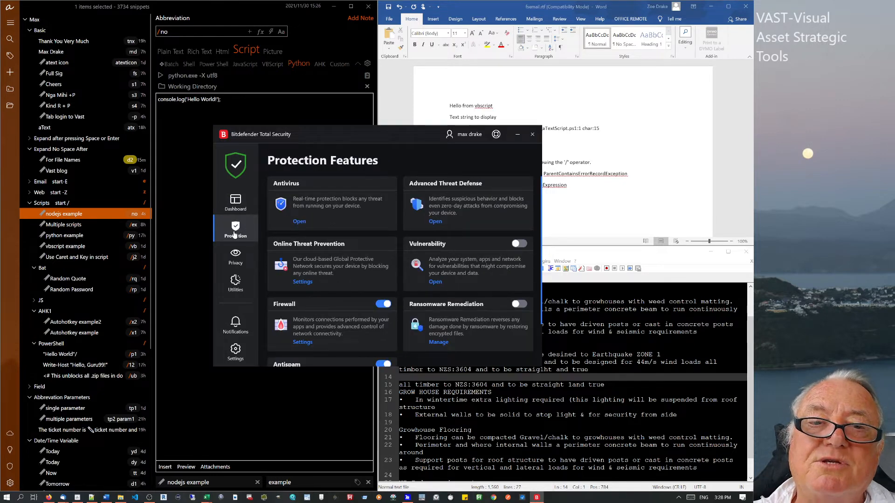
{"action": "left_click", "coordinate": [300, 222]}
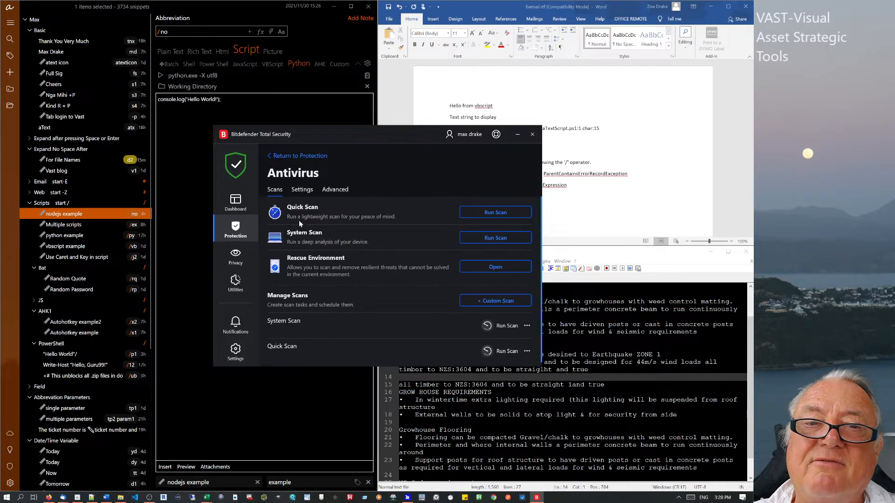
{"action": "left_click", "coordinate": [303, 191]}
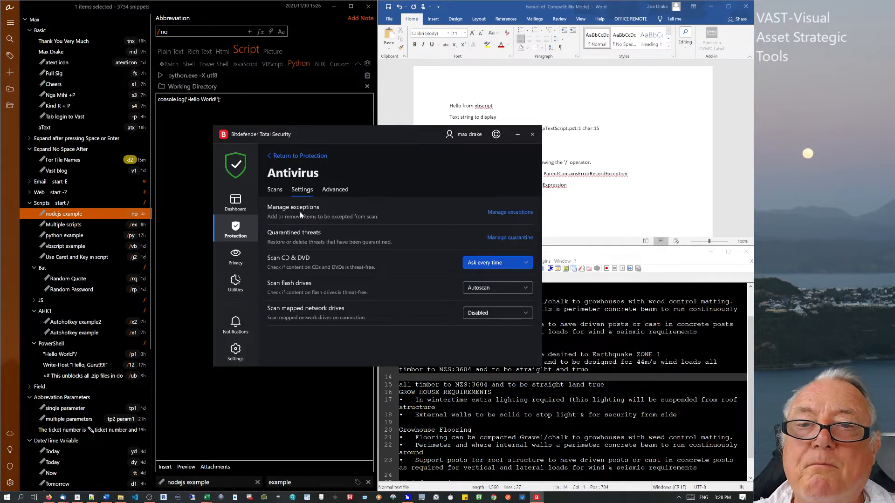
{"action": "left_click", "coordinate": [493, 213]}
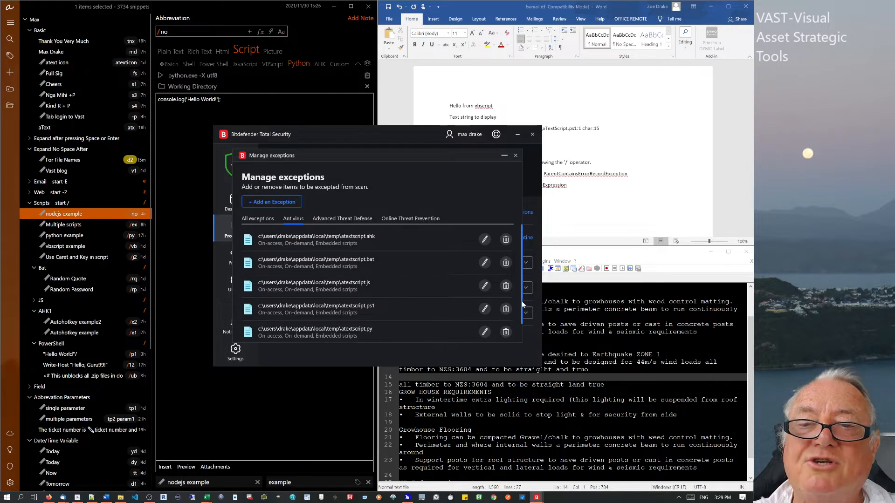
Review the exception options for the atextscript.vbs temp file, save them as they are, and close Bitdefender.
{"action": "scroll", "coordinate": [371, 329], "scroll_direction": "down", "scroll_amount": 1}
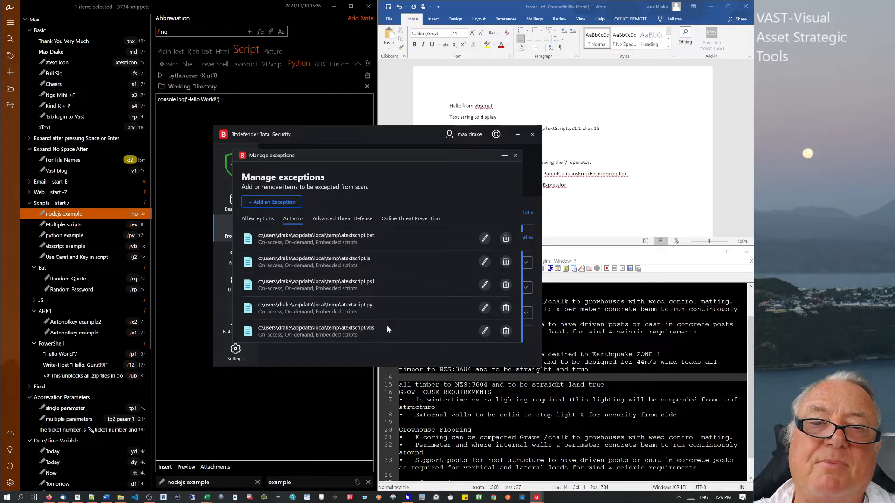
{"action": "left_click", "coordinate": [481, 330]}
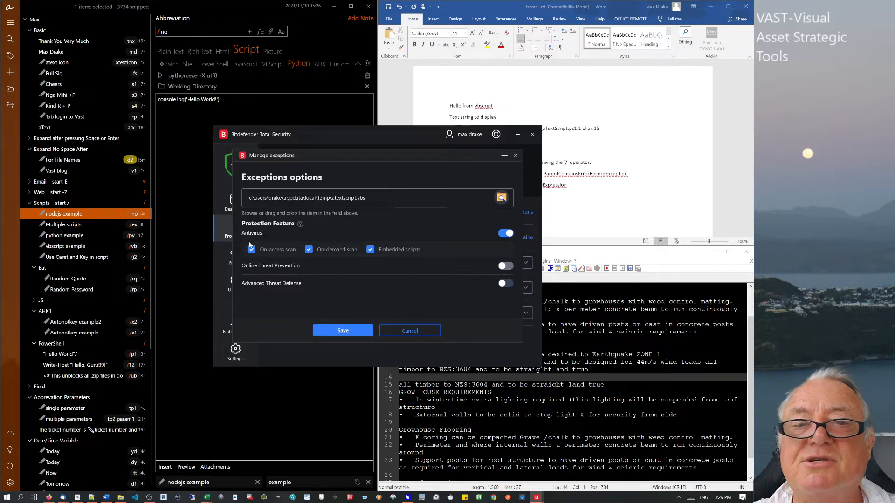
{"action": "left_click", "coordinate": [347, 332]}
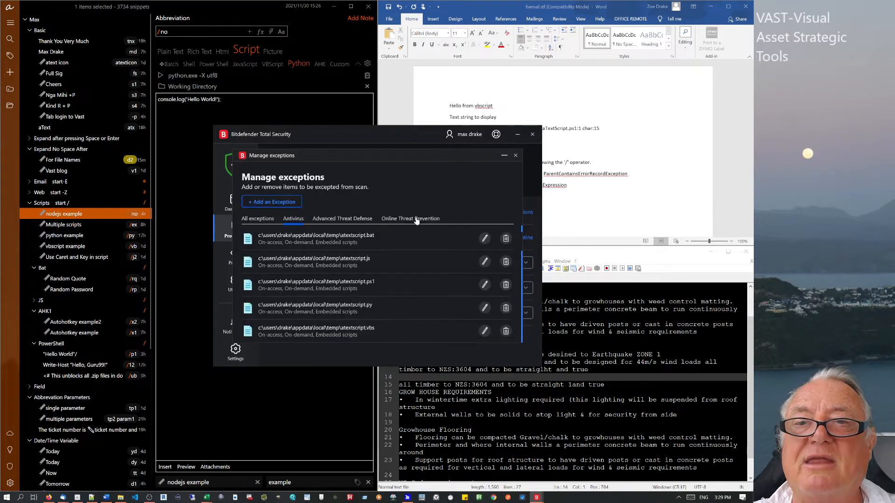
{"action": "left_click", "coordinate": [515, 155]}
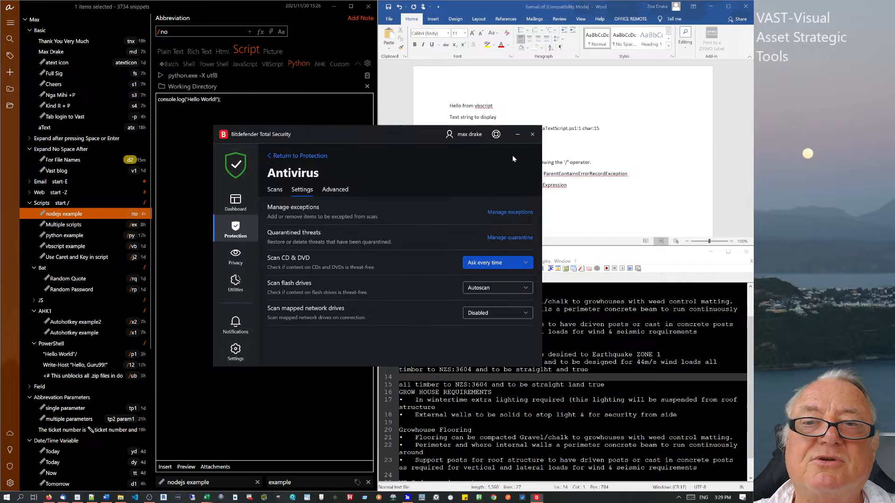
{"action": "left_click", "coordinate": [532, 135]}
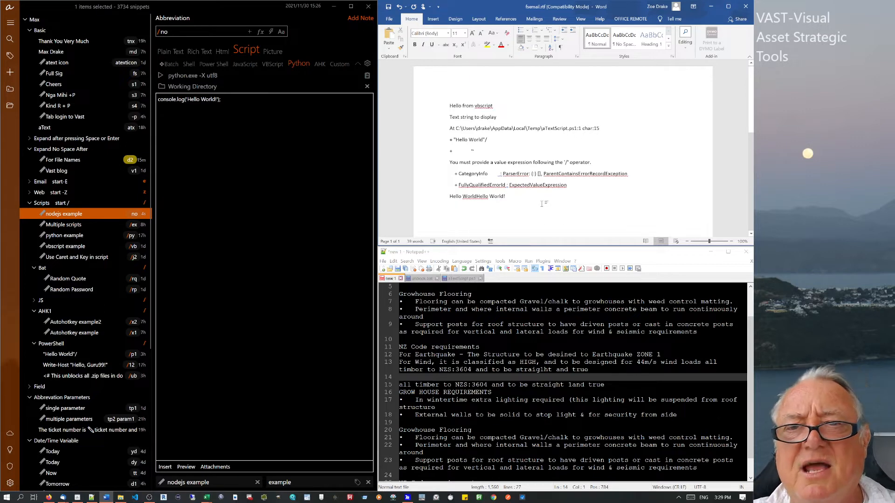
Set the nodejs example's script type back to JavaScript with node as the script host command, and return to Word.
{"action": "key", "text": "Return"}
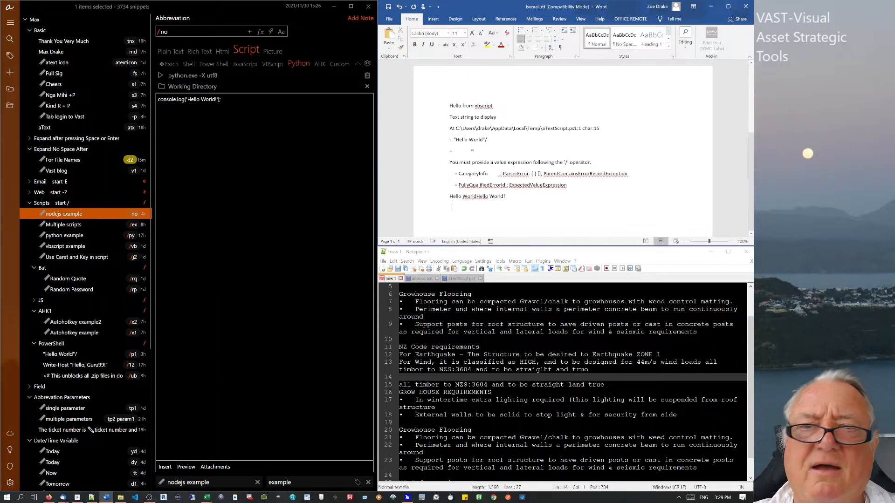
{"action": "left_click", "coordinate": [300, 186]}
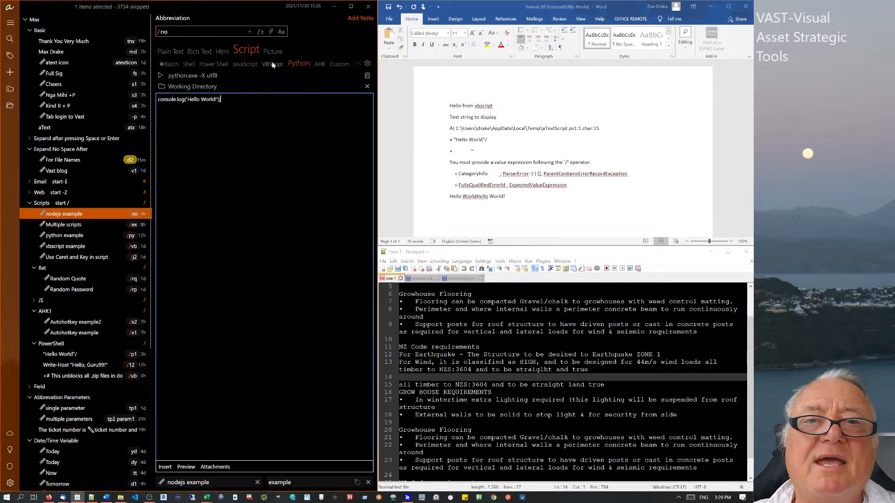
{"action": "left_click", "coordinate": [247, 65]}
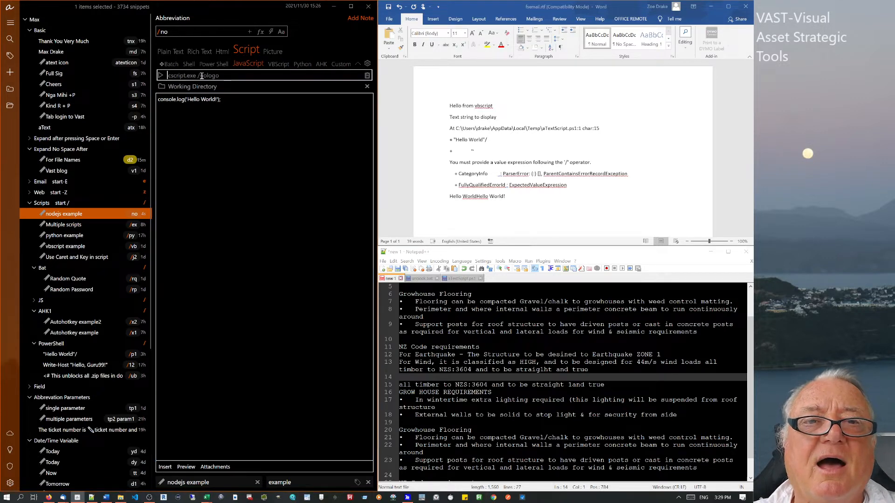
{"action": "left_click", "coordinate": [201, 76]}
{"action": "type", "text": "node"}
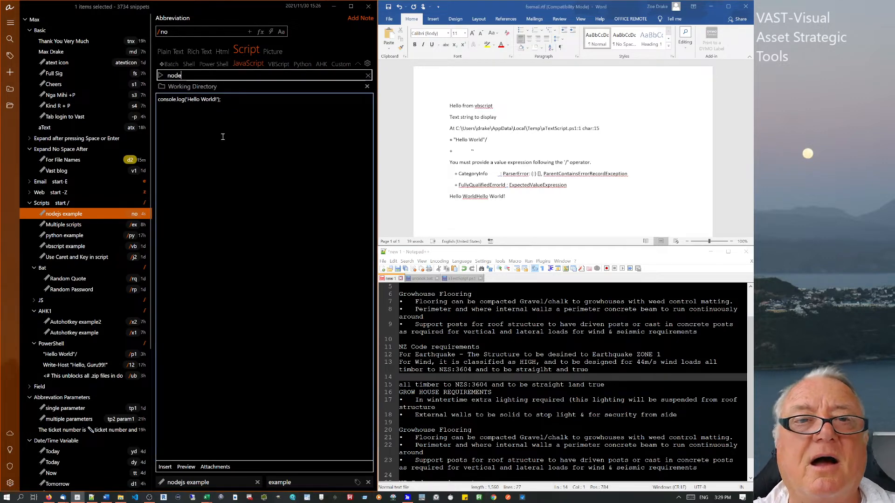
{"action": "left_click", "coordinate": [224, 140]}
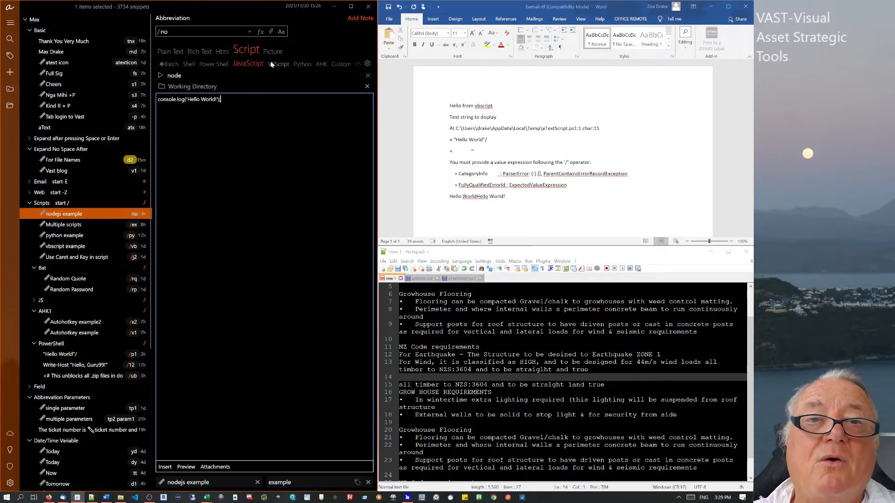
{"action": "left_click", "coordinate": [522, 201]}
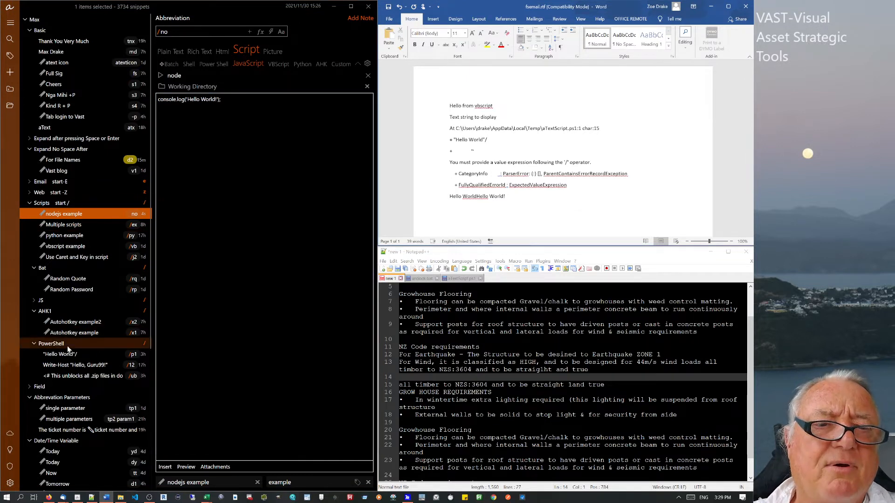
Switch the PowerShell "Hello World"/ snippet's script type to Batch and expand /p1 on a new line in Word.
{"action": "left_click", "coordinate": [60, 356]}
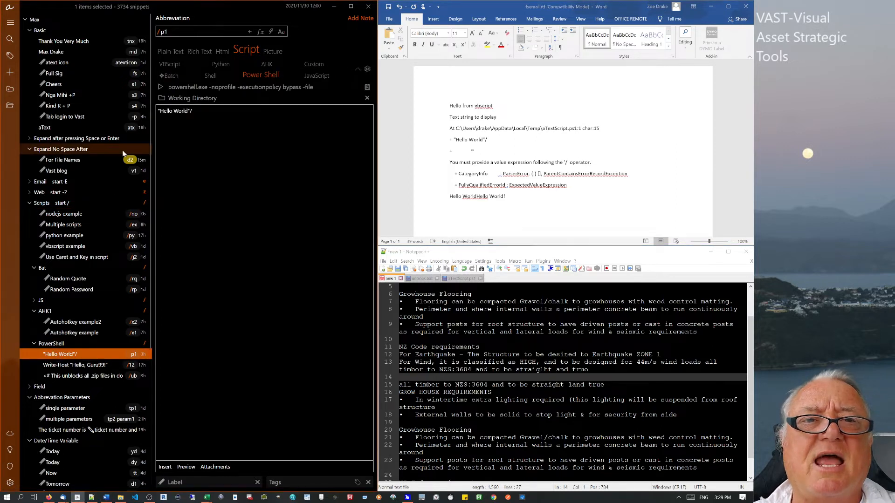
{"action": "left_click", "coordinate": [171, 75]}
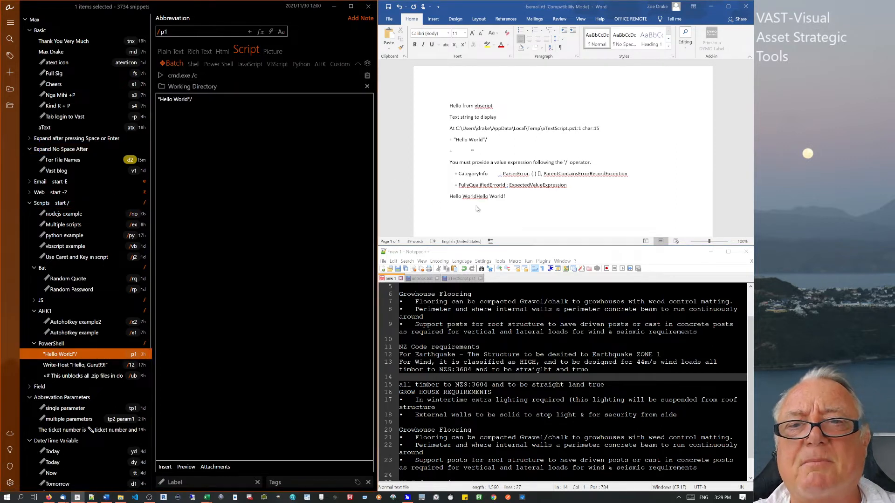
{"action": "left_click", "coordinate": [523, 197]}
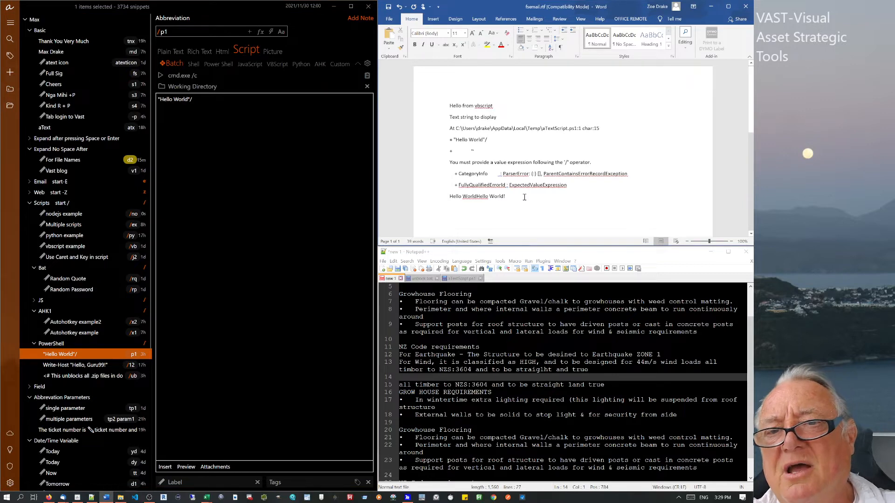
{"action": "key", "text": "Return"}
{"action": "type", "text": "/"}
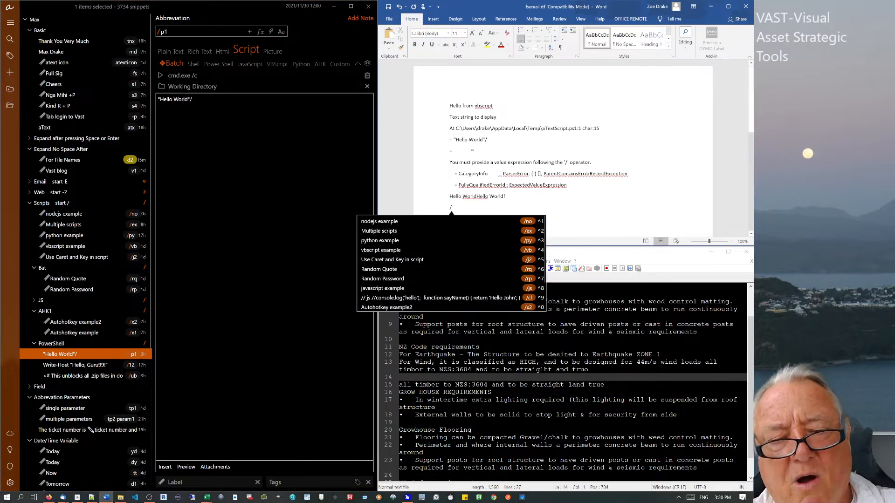
{"action": "type", "text": "p1"}
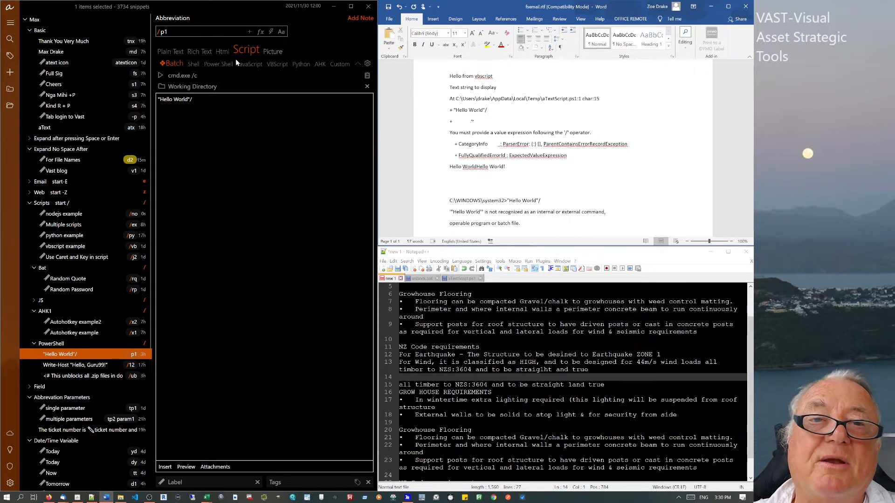
Set the /p1 snippet's script type back to Power Shell and remove the trailing slash after "Hello World".
{"action": "left_click", "coordinate": [219, 64]}
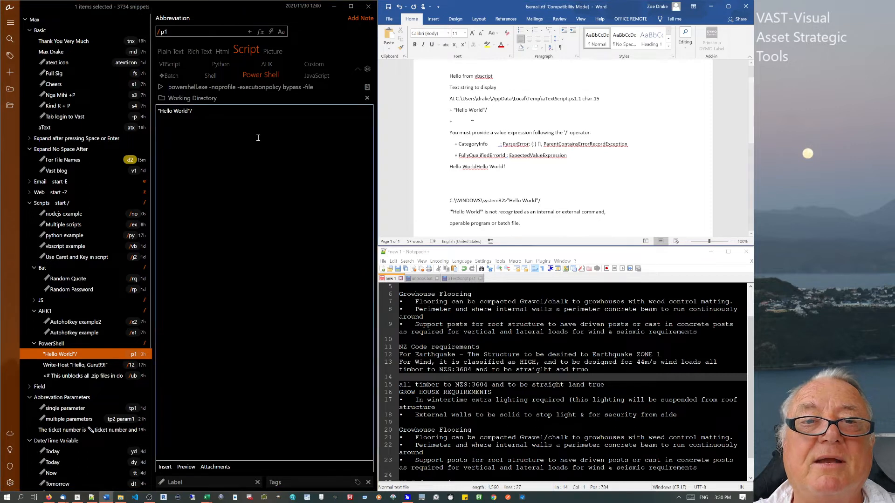
{"action": "left_click", "coordinate": [212, 112]}
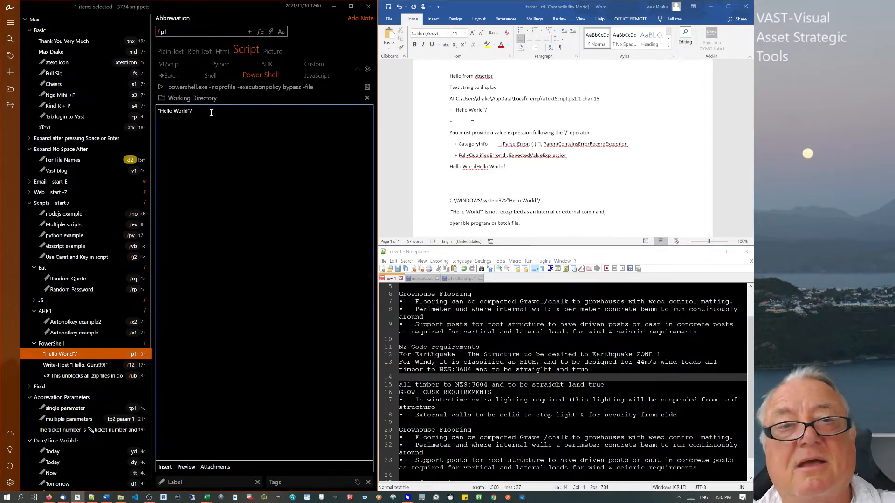
{"action": "key", "text": "BackSpace"}
Expand /p1 on a new line at the end of the Word document, and clear the whole document.
{"action": "left_click", "coordinate": [537, 221]}
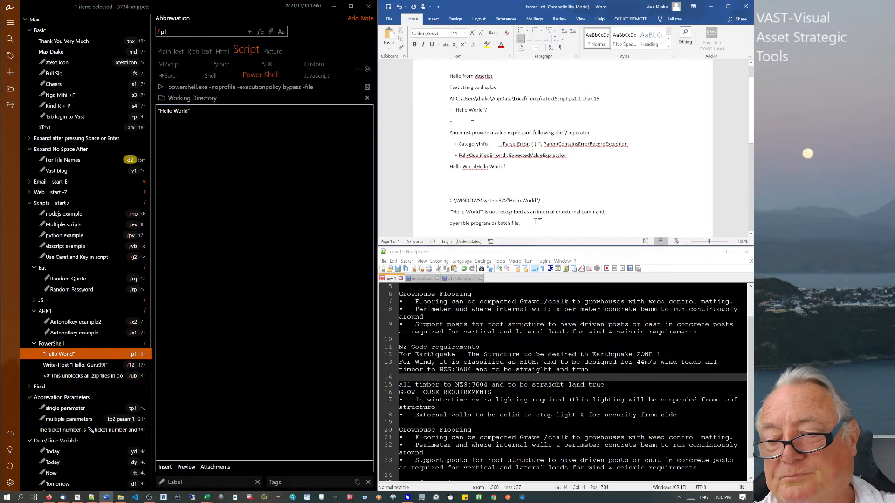
{"action": "key", "text": "Return"}
{"action": "type", "text": "/p"}
{"action": "key", "text": "BackSpace"}
{"action": "key", "text": "BackSpace"}
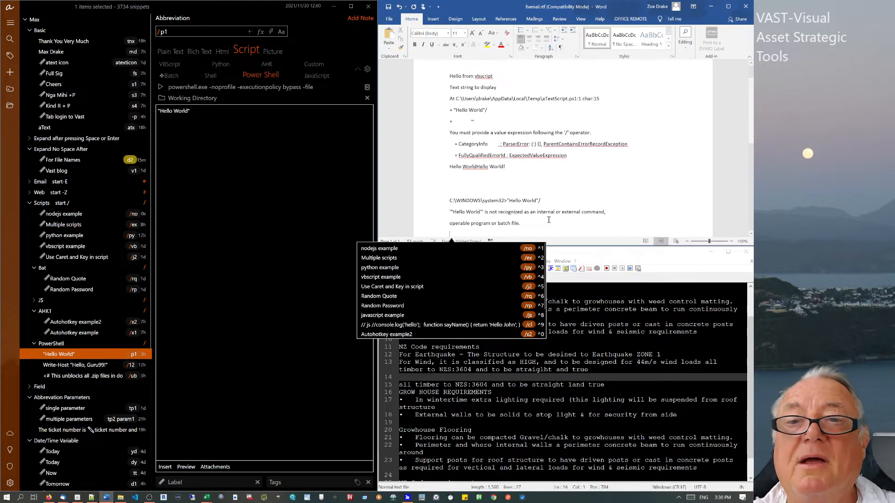
{"action": "type", "text": "/p1"}
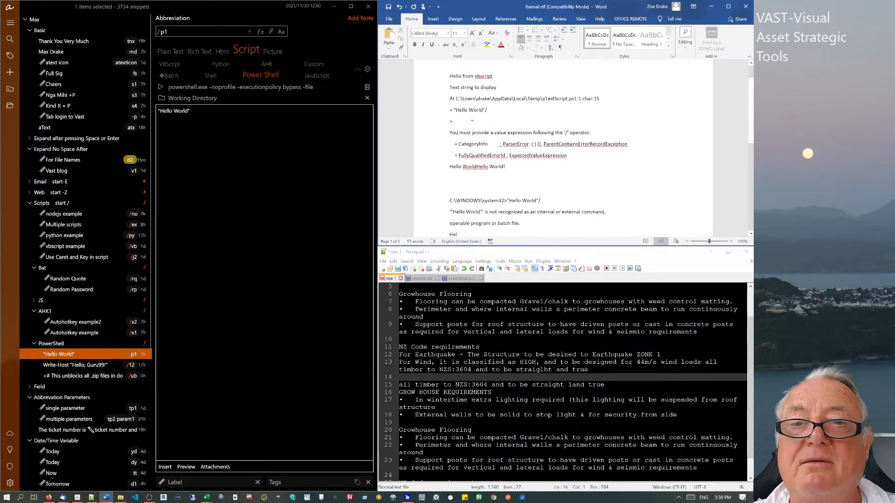
{"action": "key", "text": "ctrl+a"}
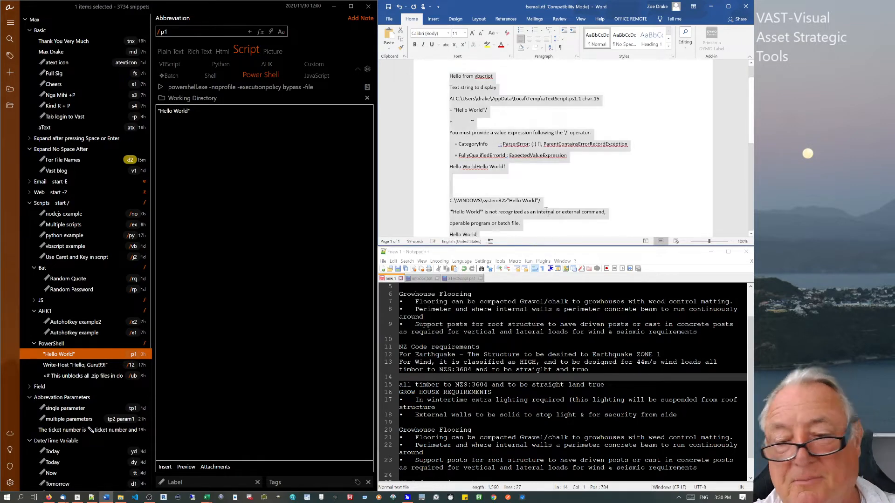
{"action": "key", "text": "Delete"}
Review the Scripts group's snippet abbreviation prefix, and enter / in the empty Word document to bring up its suggestions.
{"action": "left_click", "coordinate": [283, 182]}
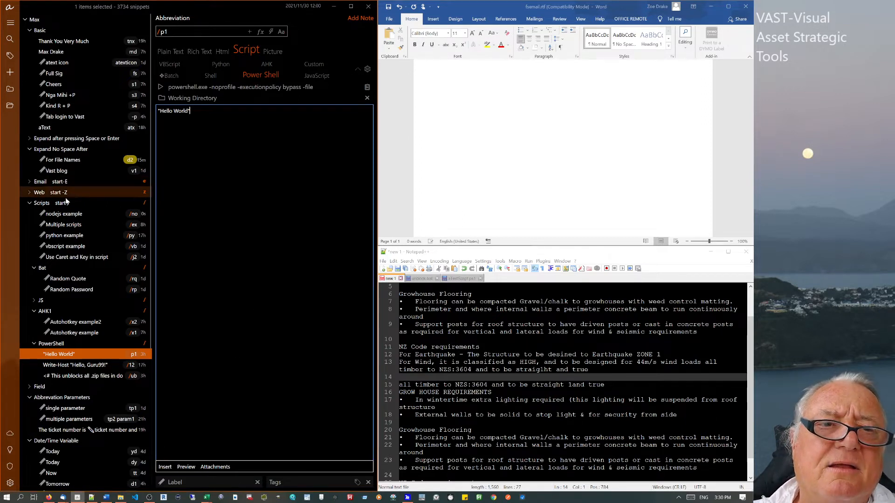
{"action": "left_click", "coordinate": [39, 204]}
{"action": "left_click", "coordinate": [200, 211]}
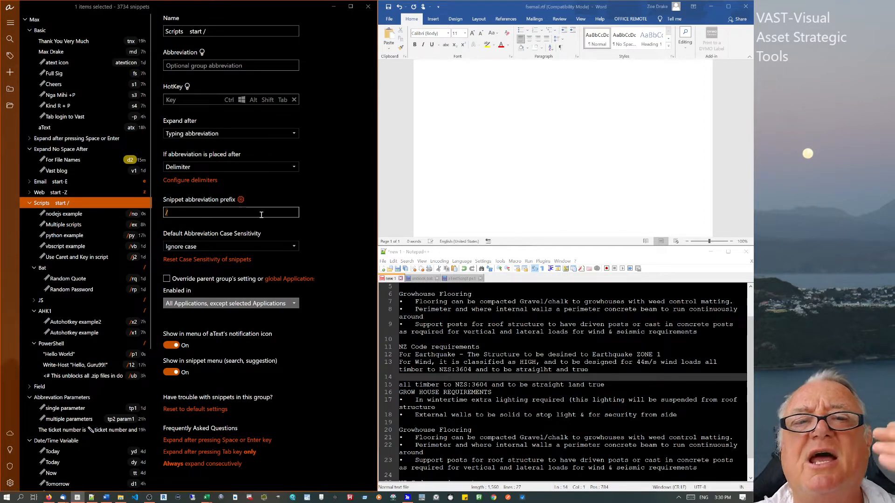
{"action": "left_click", "coordinate": [462, 161]}
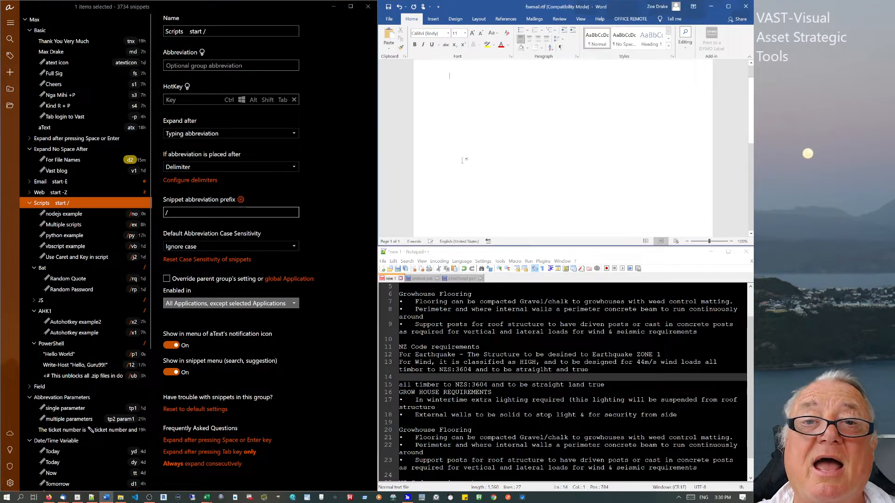
{"action": "type", "text": "/"}
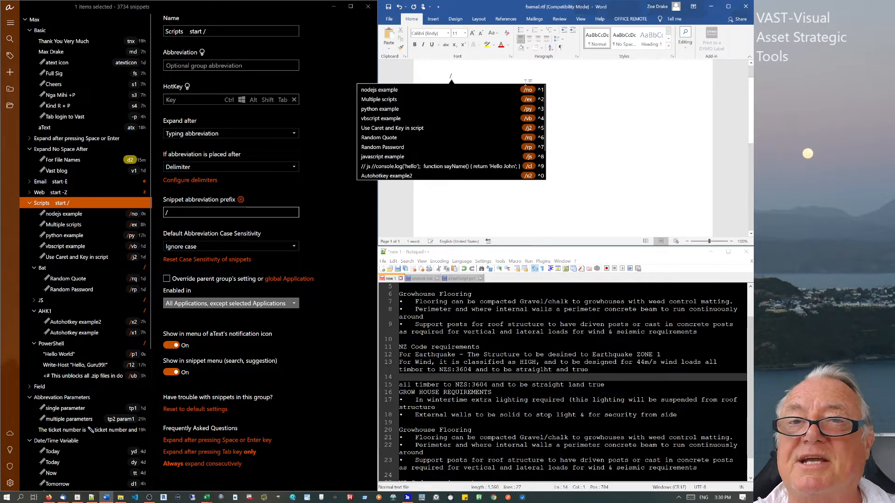
{"action": "left_click", "coordinate": [629, 83]}
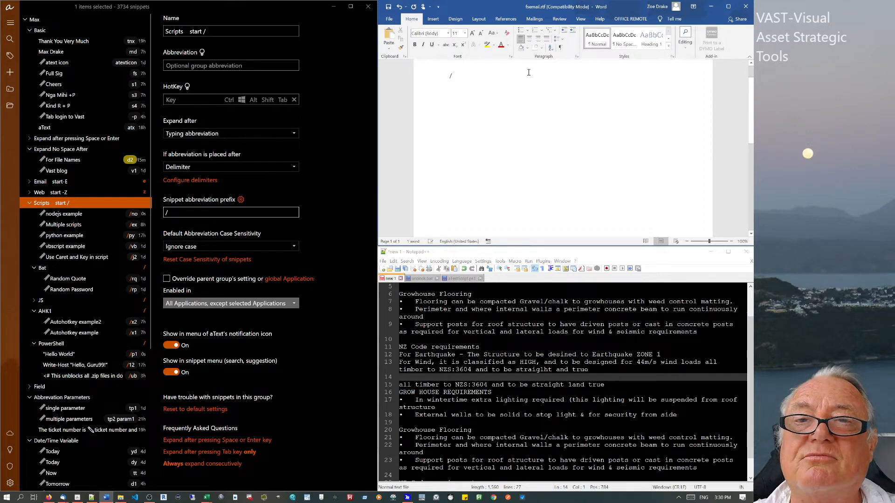
Test the / prefix in Word directly after the filler text "dvfbbgfxb n" and at the start of a new line.
{"action": "type", "text": "dvfbbgfxb n"}
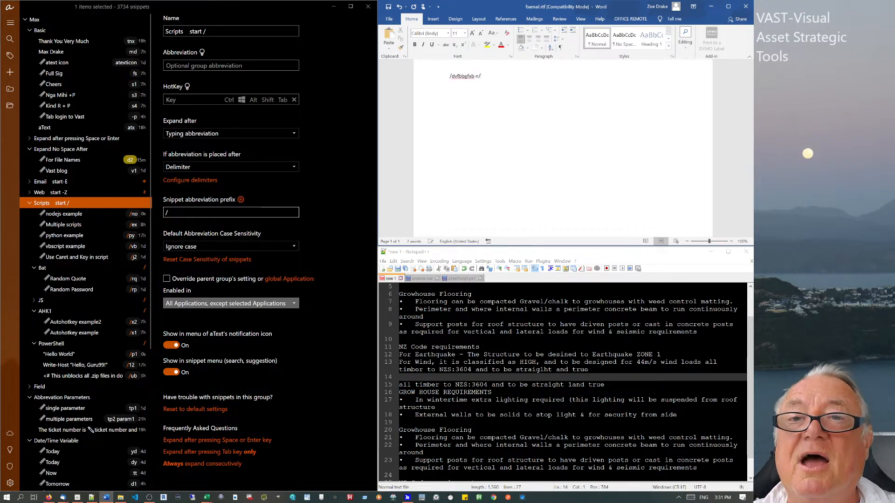
{"action": "type", "text": "/v f"}
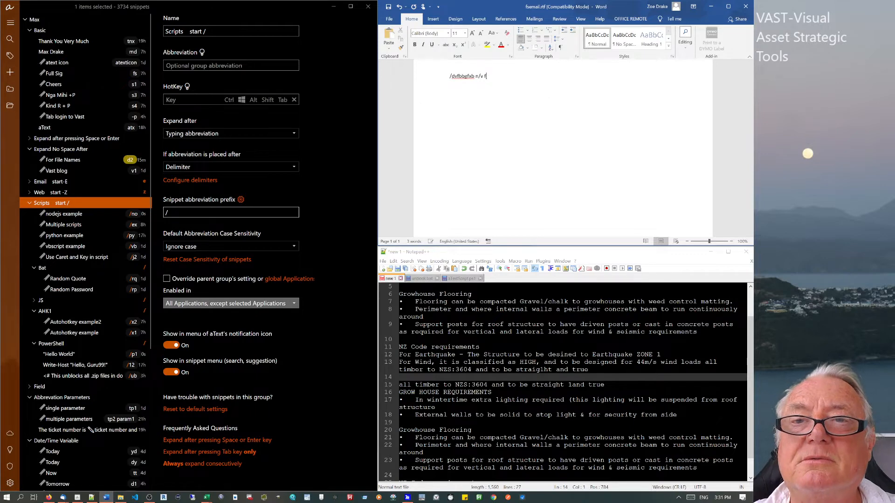
{"action": "key", "text": "BackSpace"}
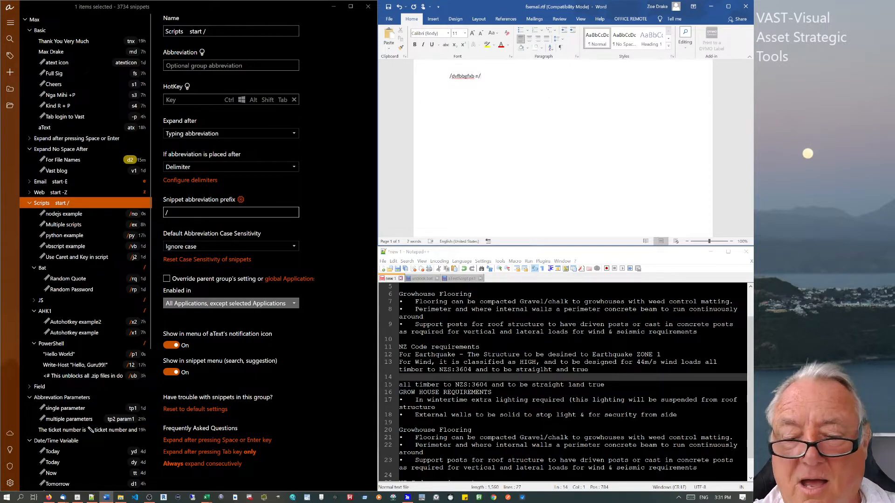
{"action": "key", "text": "Return"}
{"action": "type", "text": "/"}
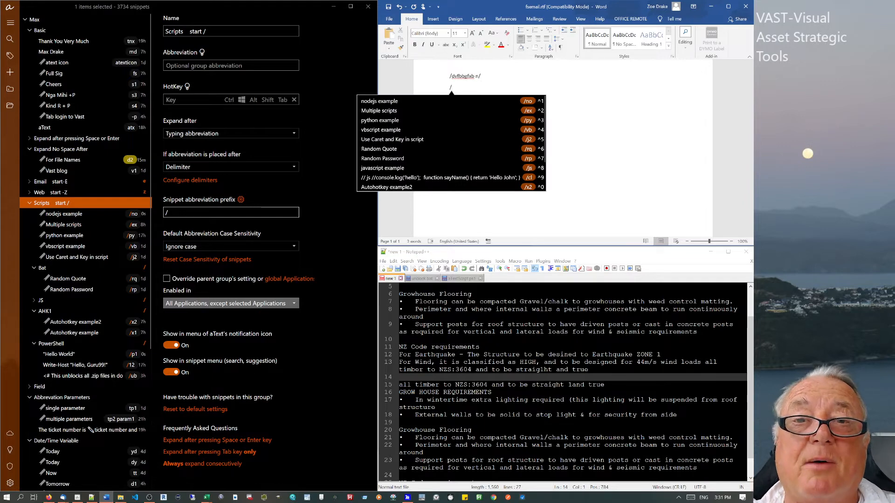
Set the Scripts group's snippet abbreviation prefix to a period.
{"action": "left_click", "coordinate": [167, 211]}
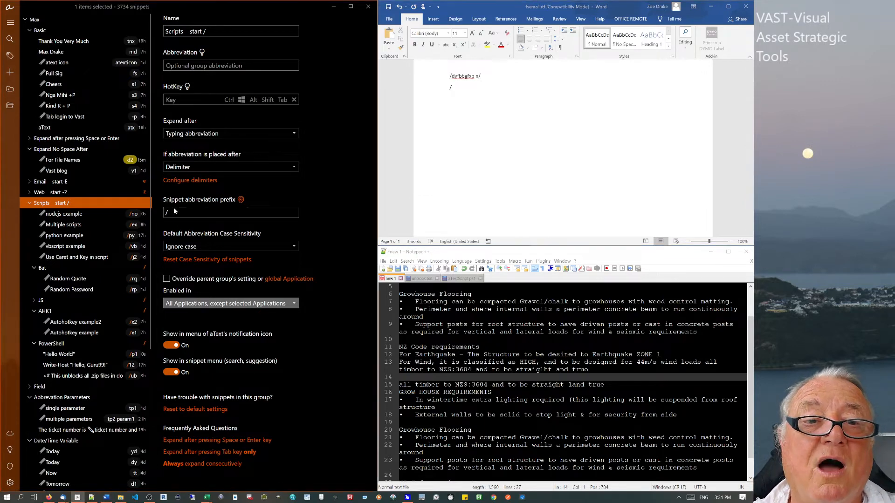
{"action": "type", "text": "/"}
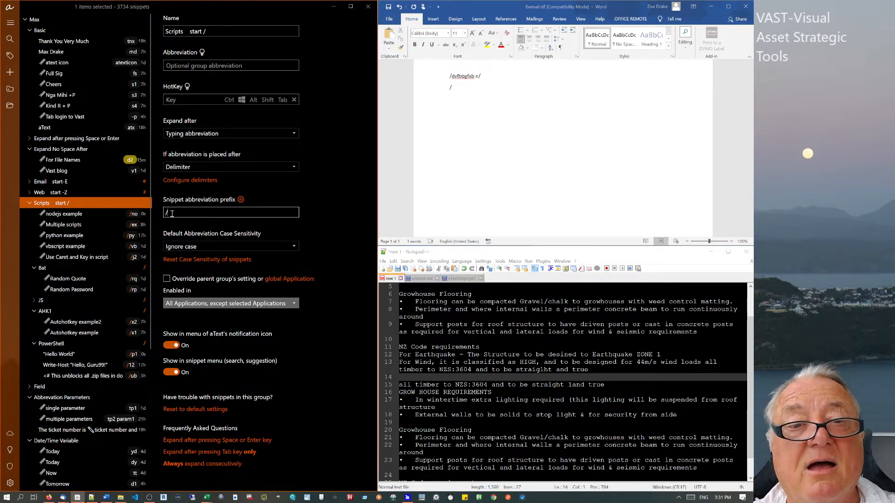
{"action": "key", "text": "BackSpace"}
{"action": "type", "text": "."}
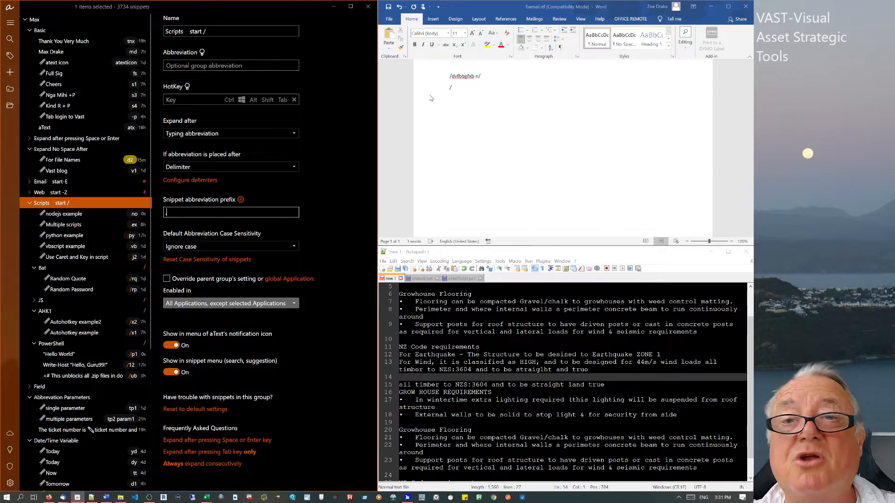
Test the period prefix on the second line in Word, and erase the characters on that line.
{"action": "left_click", "coordinate": [473, 95]}
{"action": "type", "text": "."}
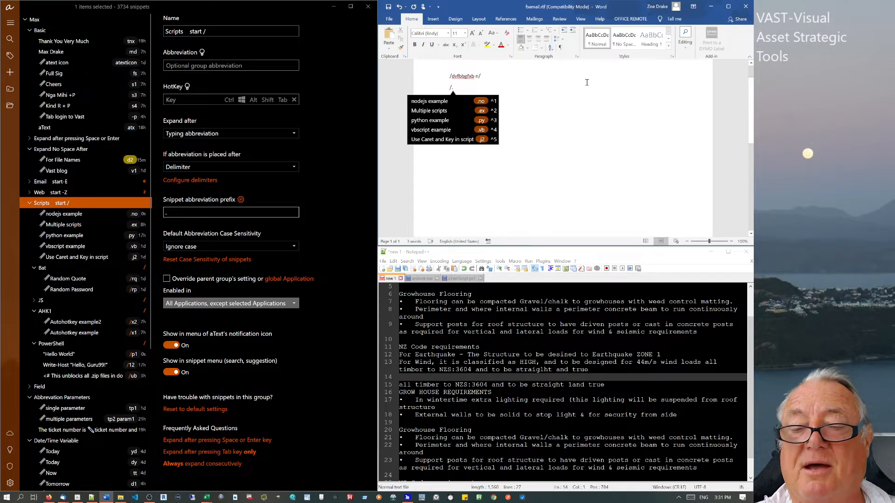
{"action": "key", "text": "BackSpace"}
{"action": "key", "text": "BackSpace"}
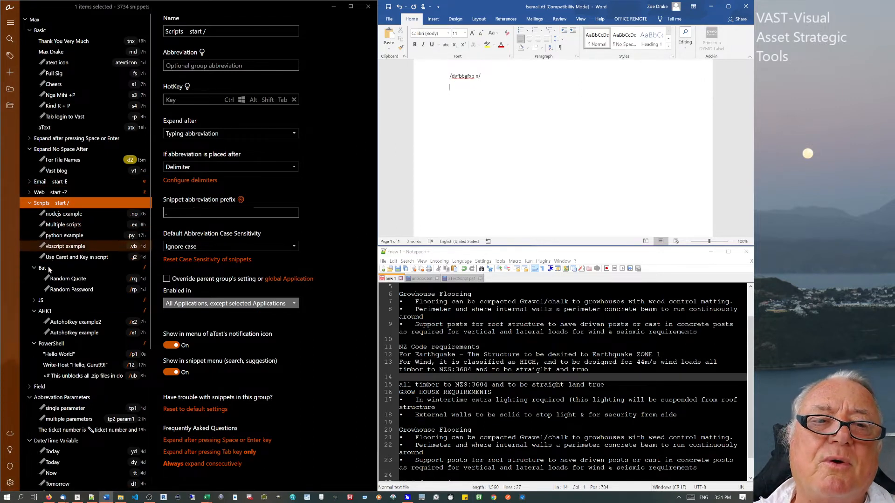
Expand the Web group and examine the batch scripts of Open Ad Gustem and Open Vast, including their ECHO lines.
{"action": "left_click", "coordinate": [33, 192]}
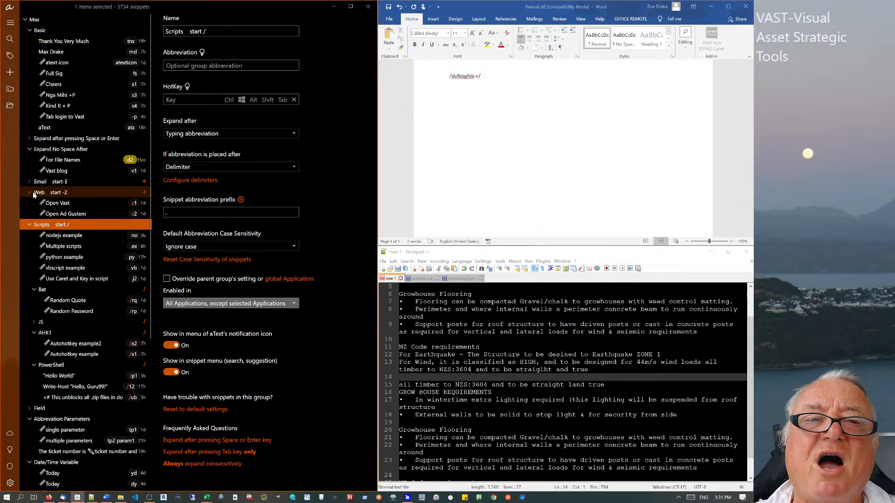
{"action": "left_click", "coordinate": [47, 214]}
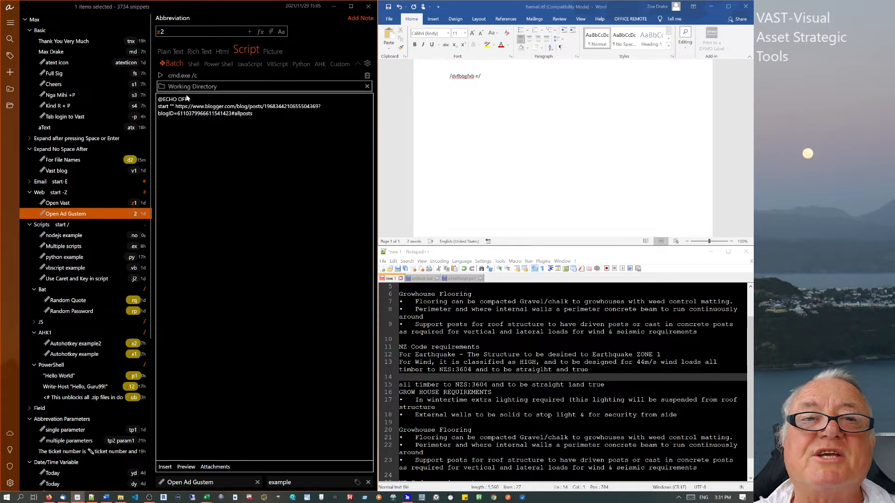
{"action": "left_click_drag", "start_coordinate": [188, 99], "coordinate": [163, 99]}
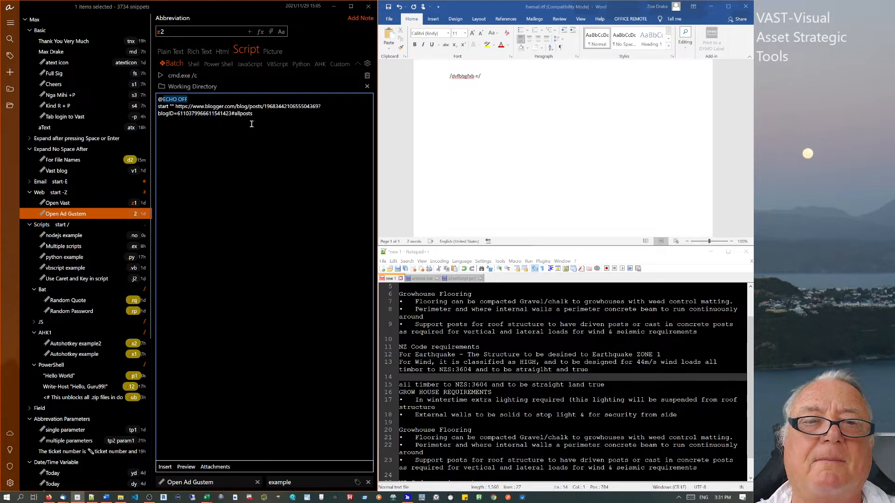
{"action": "left_click", "coordinate": [53, 206]}
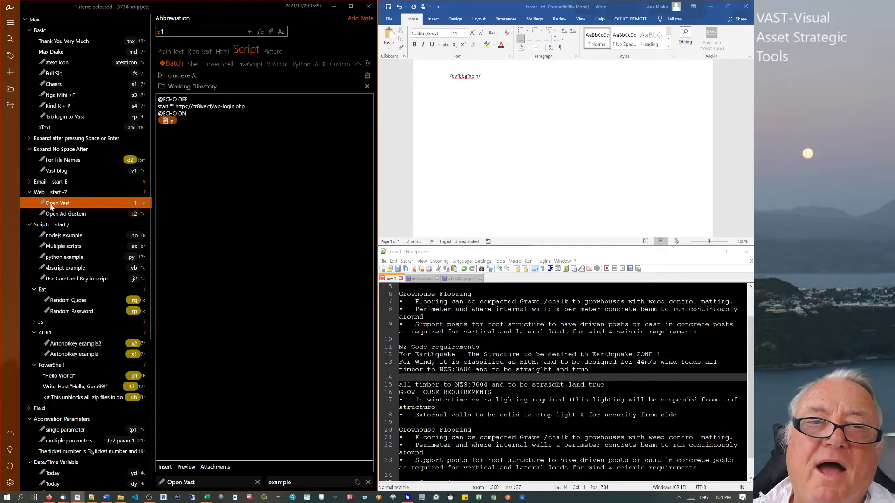
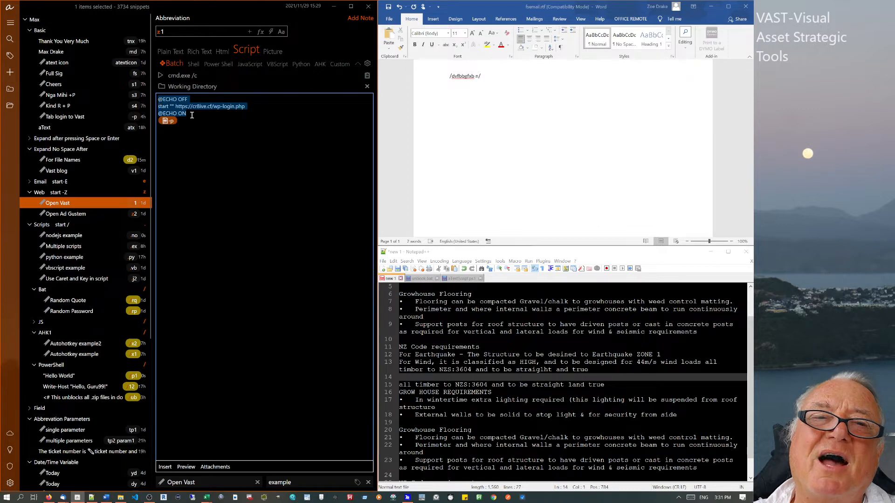
{"action": "left_click", "coordinate": [196, 117]}
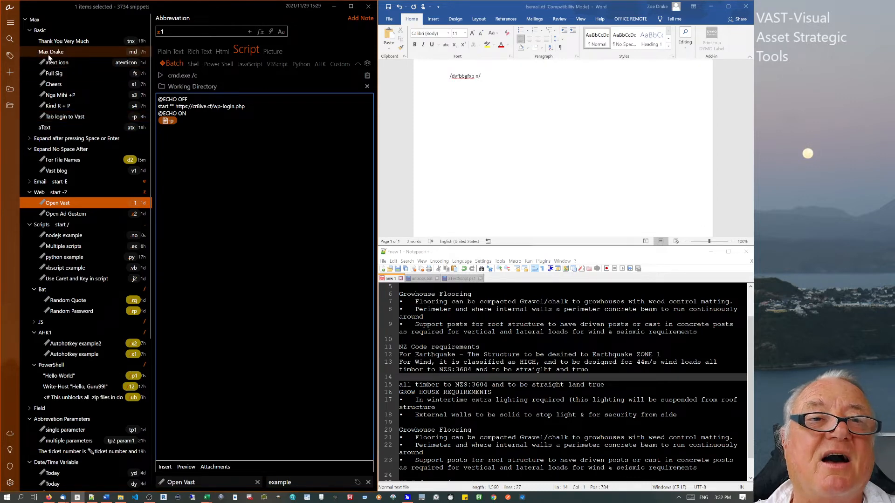
Expand the group for expansion after Space or Enter, and inspect the first Enter key's settings in the Tab login to Vast snippet.
{"action": "left_click", "coordinate": [29, 138]}
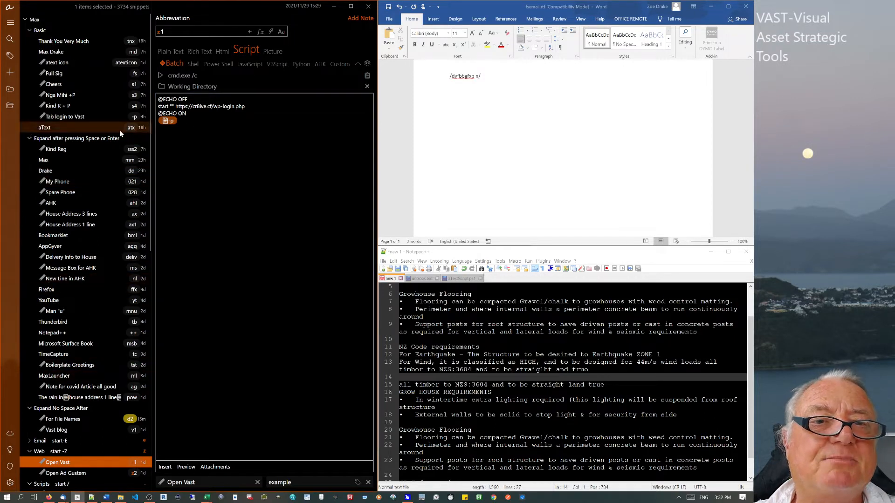
{"action": "left_click", "coordinate": [130, 119]}
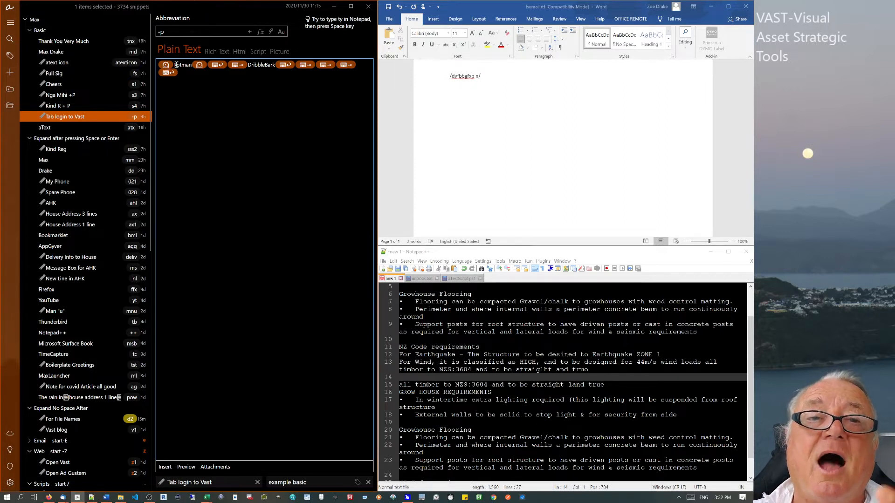
{"action": "left_click_drag", "start_coordinate": [175, 64], "coordinate": [187, 65]}
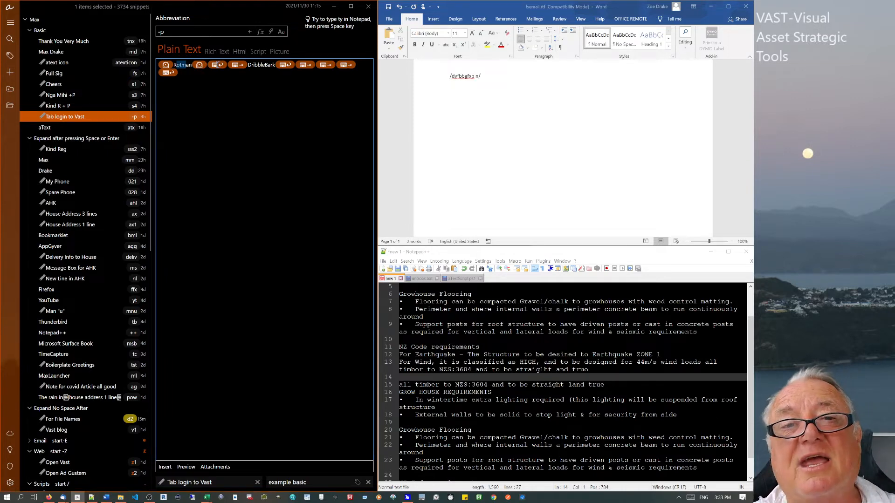
{"action": "left_click", "coordinate": [216, 65]}
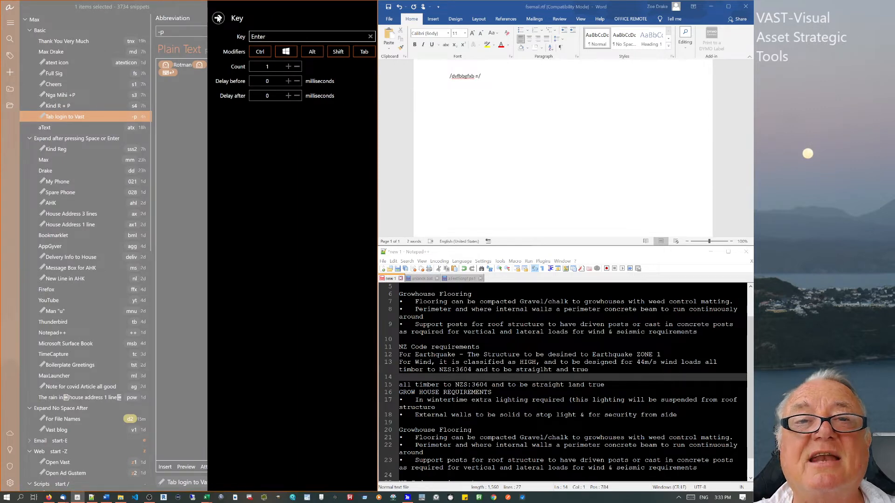
Inspect the settings of the first Tab key and the second Enter key in the Tab login to Vast snippet.
{"action": "left_click", "coordinate": [218, 18]}
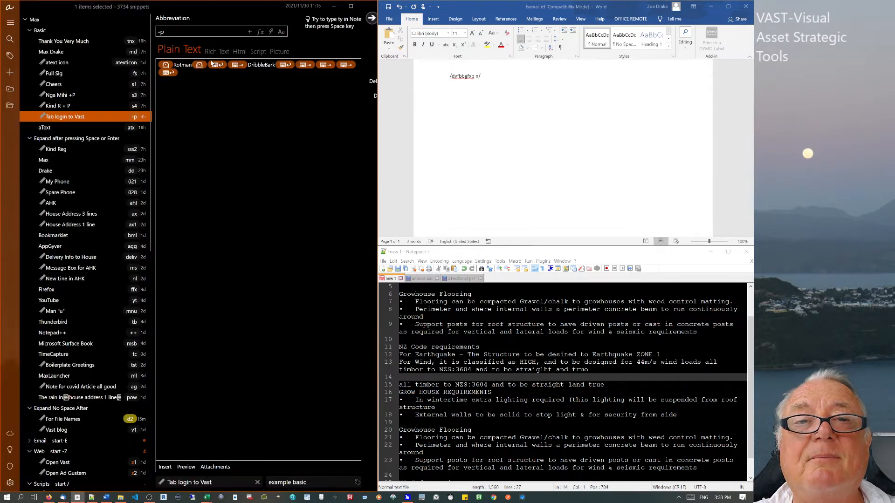
{"action": "left_click", "coordinate": [237, 65]}
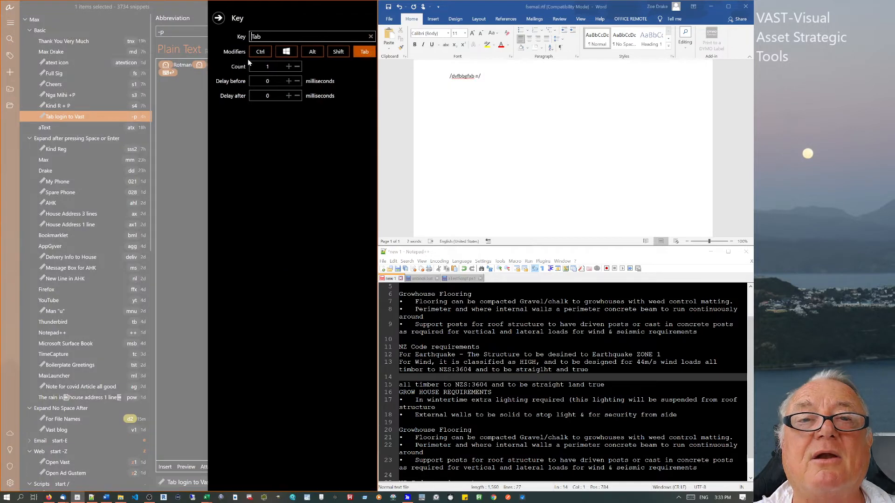
{"action": "left_click", "coordinate": [219, 17]}
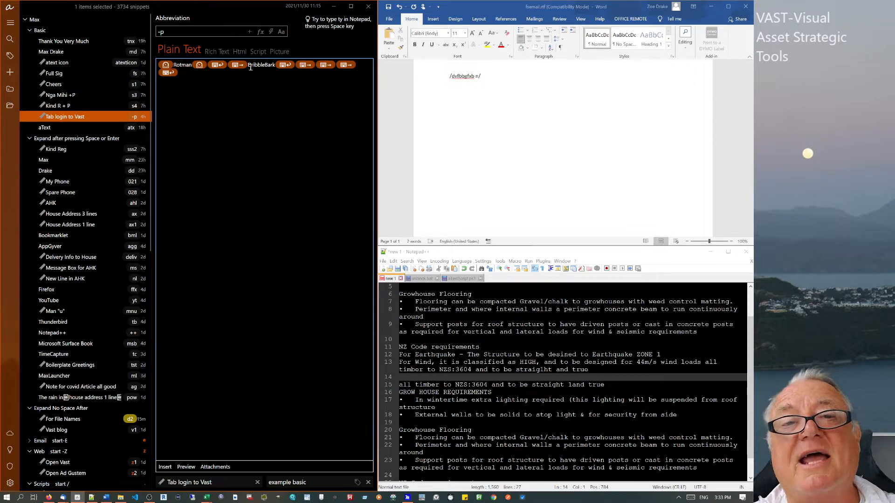
{"action": "left_click_drag", "start_coordinate": [250, 67], "coordinate": [262, 67]}
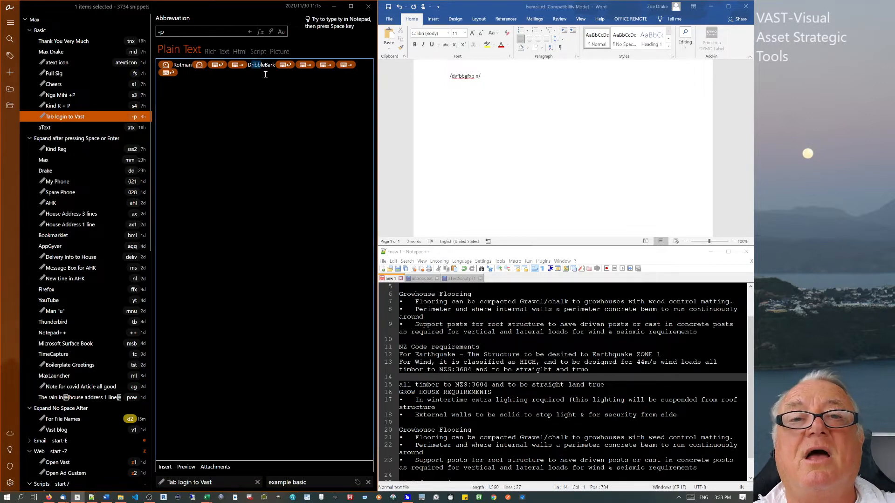
{"action": "left_click", "coordinate": [284, 64]}
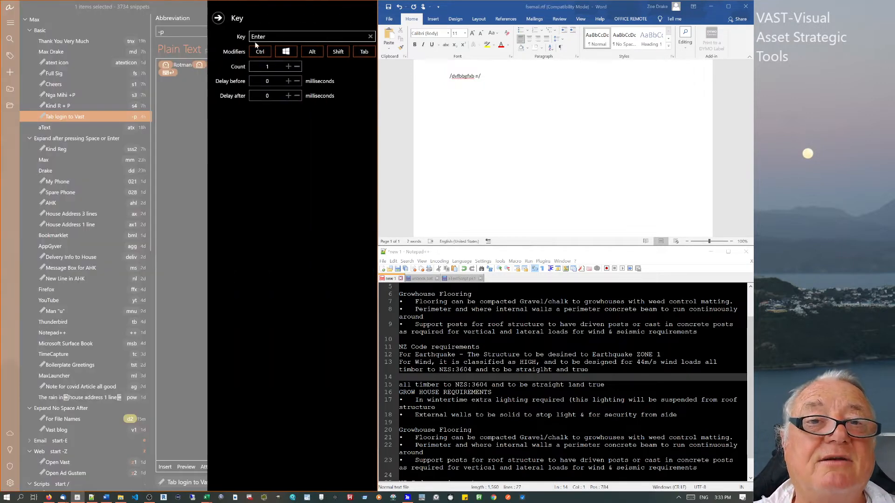
{"action": "left_click", "coordinate": [219, 18]}
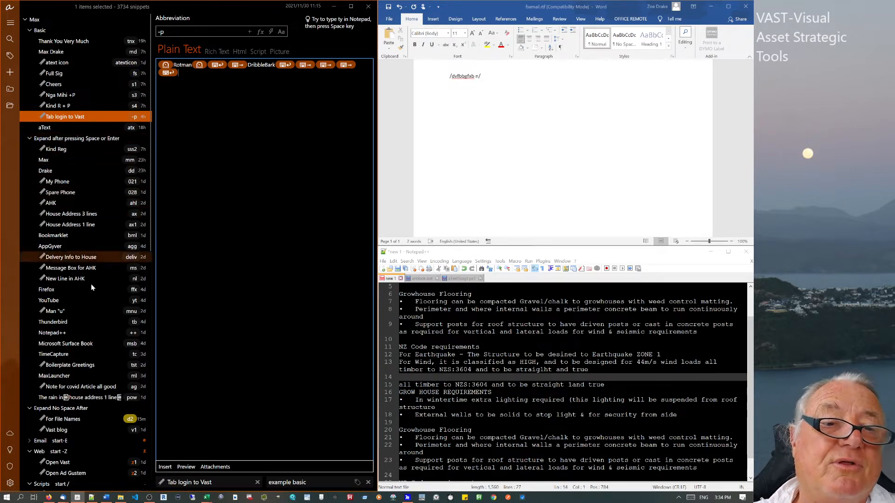
Collapse the Basic and Space or Enter expansion groups, and expand the Email group to show its settings.
{"action": "left_click", "coordinate": [29, 138]}
{"action": "left_click", "coordinate": [31, 31]}
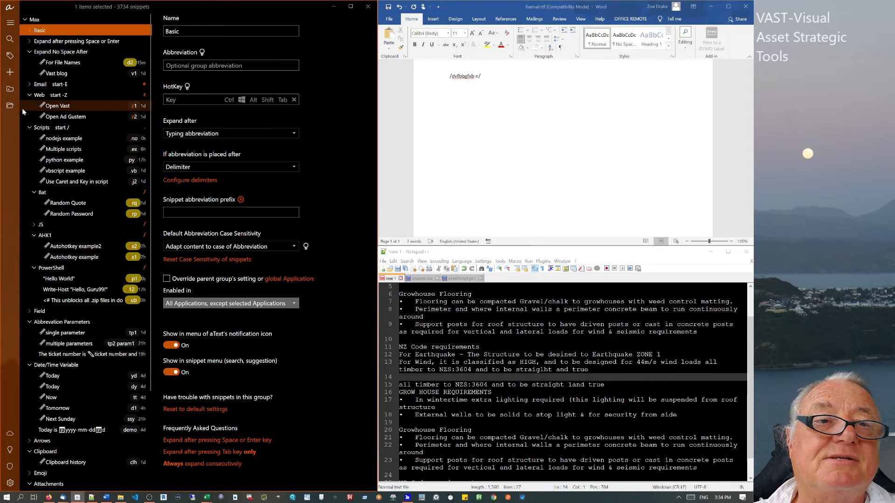
{"action": "left_click", "coordinate": [28, 85]}
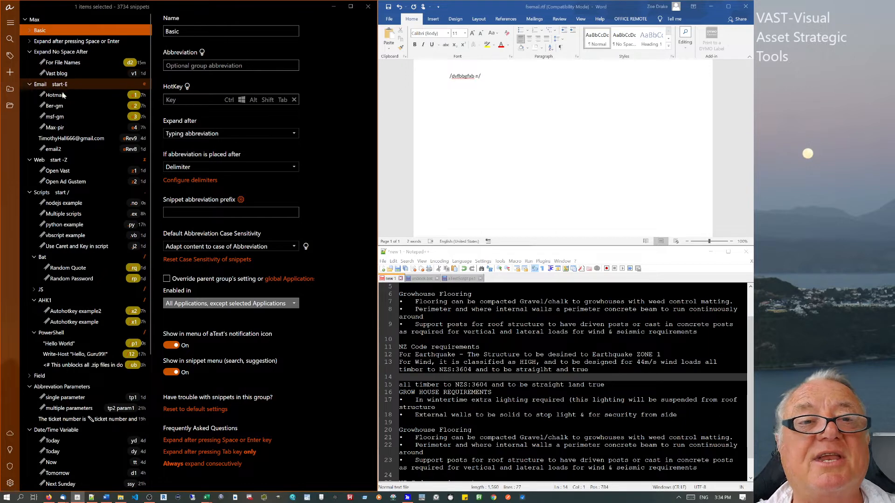
{"action": "left_click", "coordinate": [77, 85]}
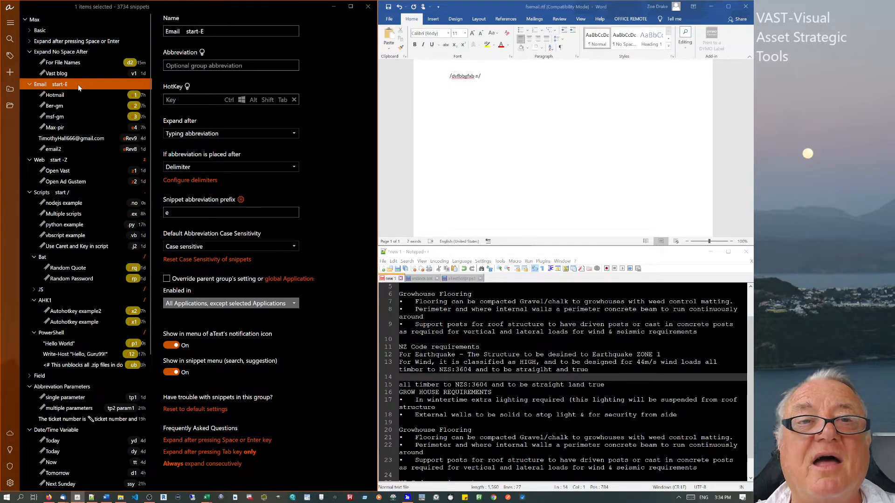
Test the Email group's e prefix in Word by entering "e" after the slash and then "the e" on the first line.
{"action": "left_click", "coordinate": [480, 98]}
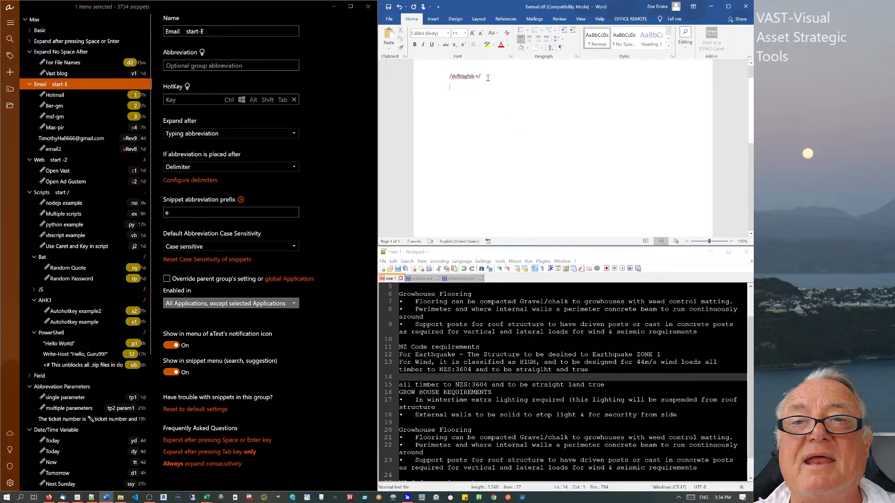
{"action": "type", "text": "e"}
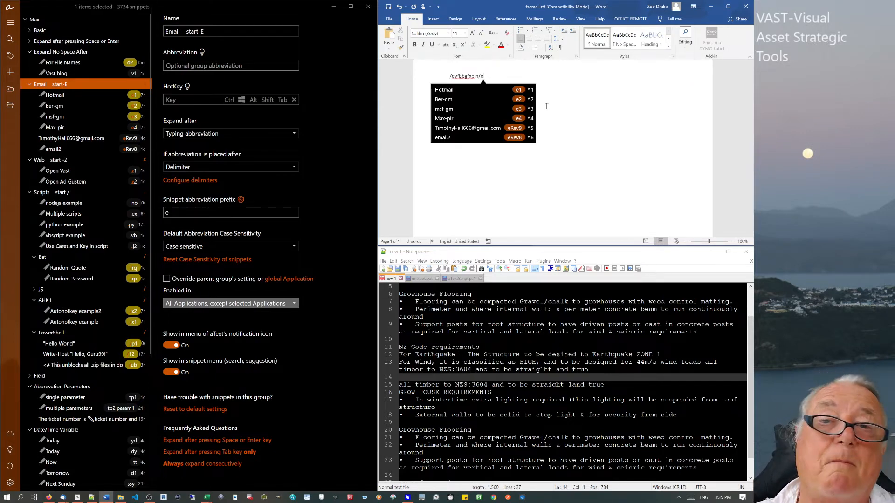
{"action": "left_click", "coordinate": [564, 89]}
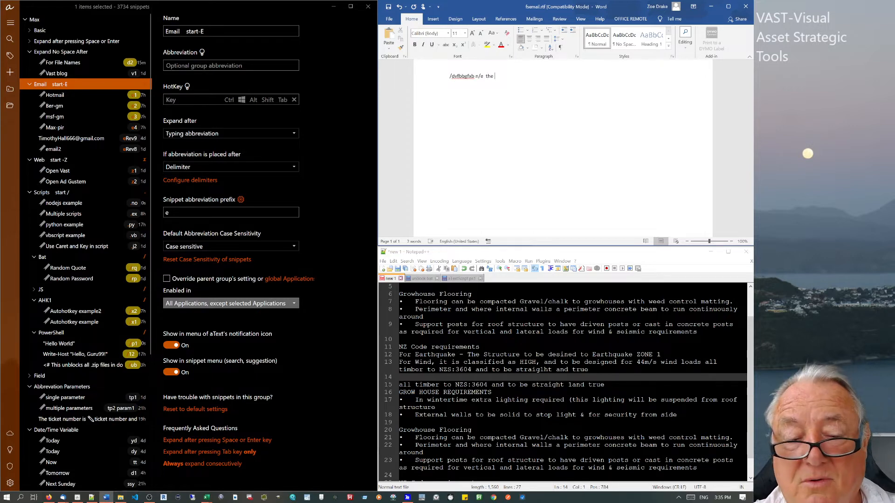
{"action": "type", "text": "the e"}
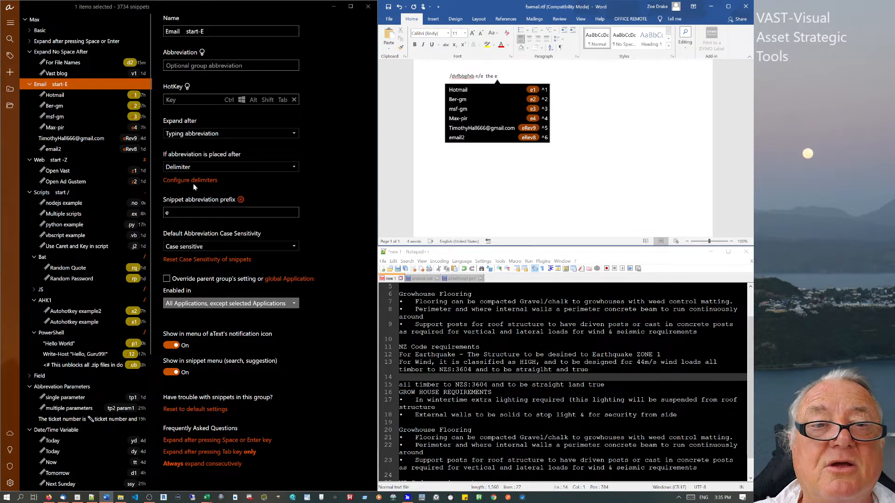
Allow the Email group's abbreviations after any character, and test the prefix at the end of "thrre" in Word.
{"action": "left_click", "coordinate": [216, 166]}
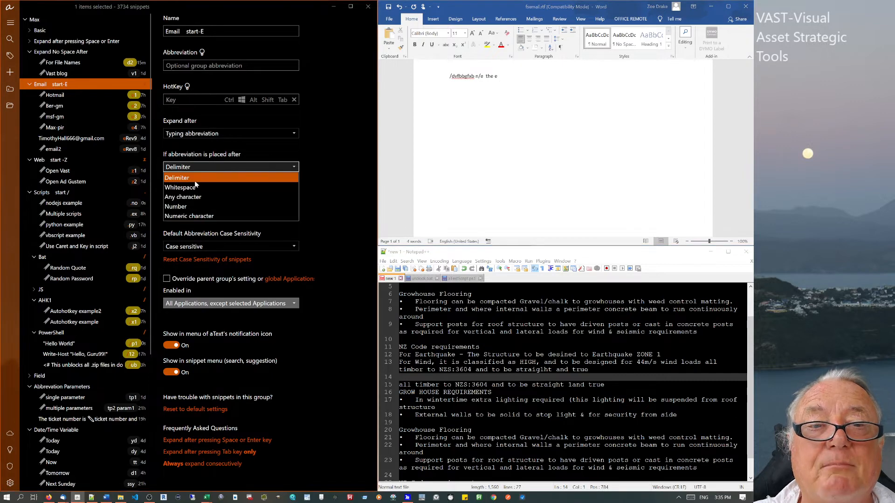
{"action": "left_click", "coordinate": [189, 199]}
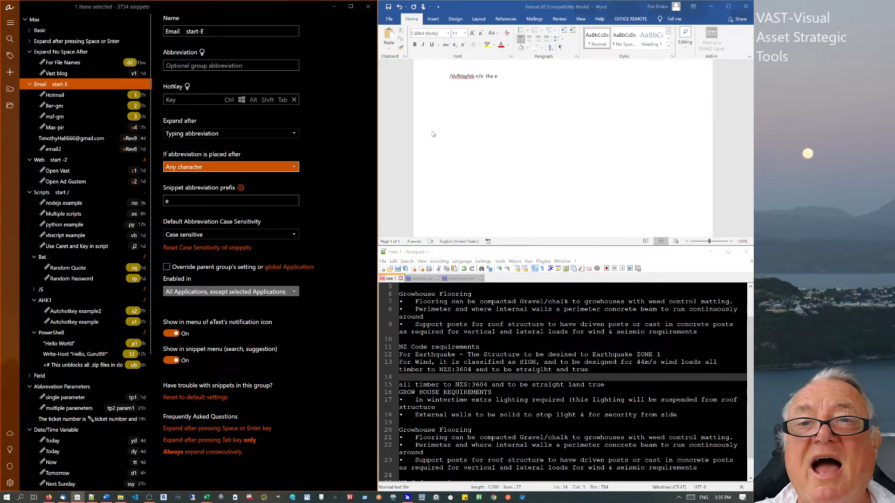
{"action": "left_click", "coordinate": [504, 78]}
{"action": "type", "text": "t"}
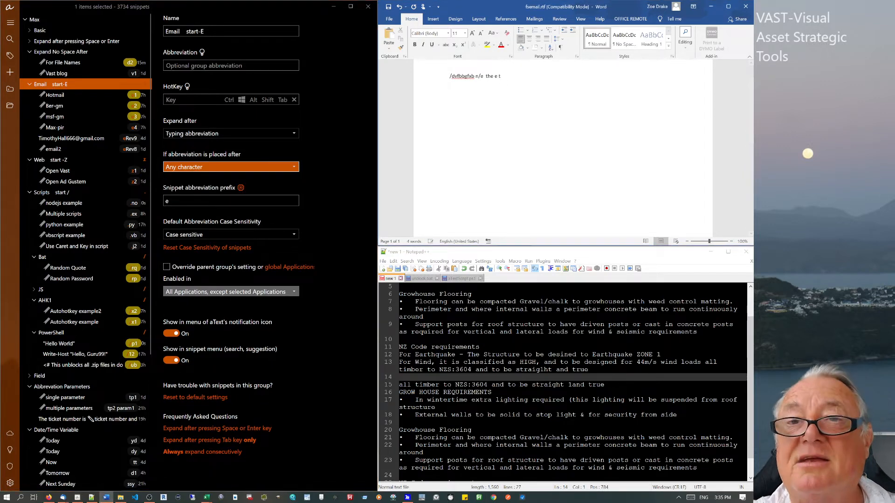
{"action": "type", "text": "hrr"}
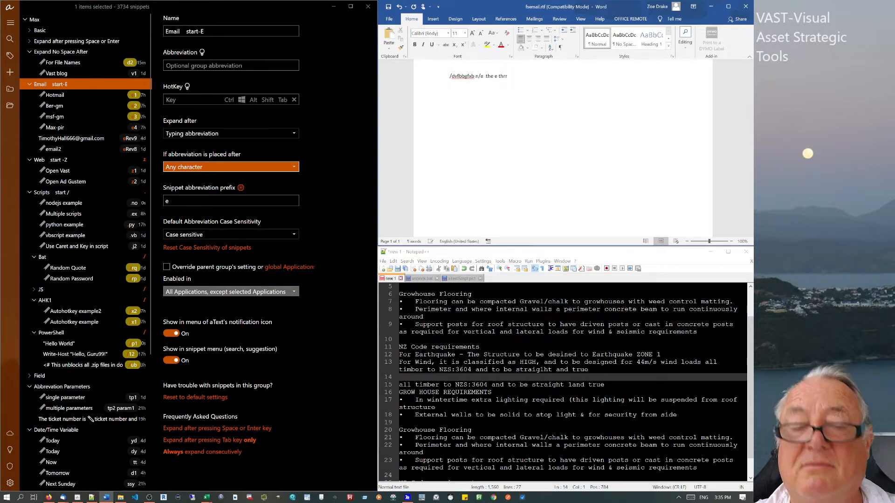
{"action": "type", "text": "e"}
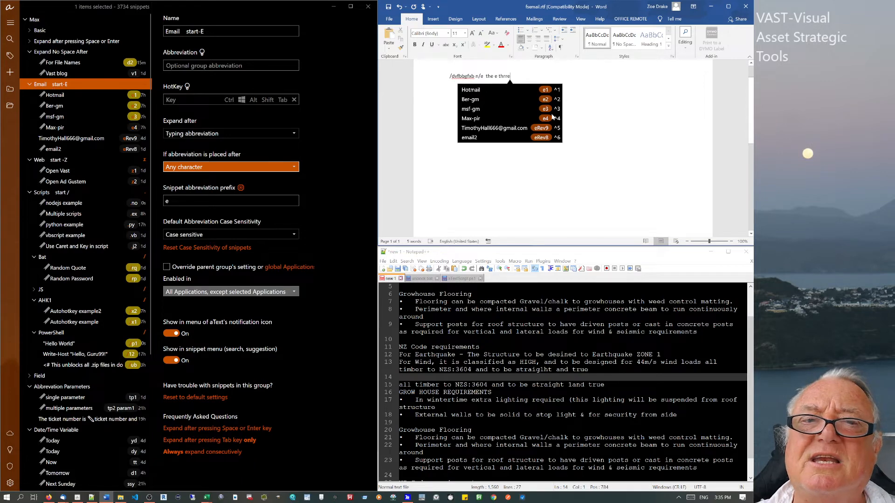
Set the Email group's abbreviations to expand only when placed after a delimiter, and return to the text line in Word.
{"action": "left_click", "coordinate": [228, 167]}
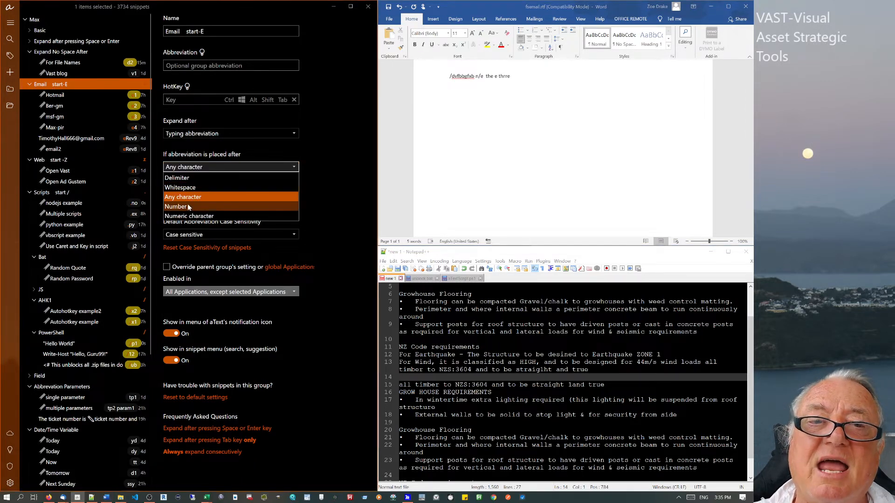
{"action": "left_click", "coordinate": [183, 179]}
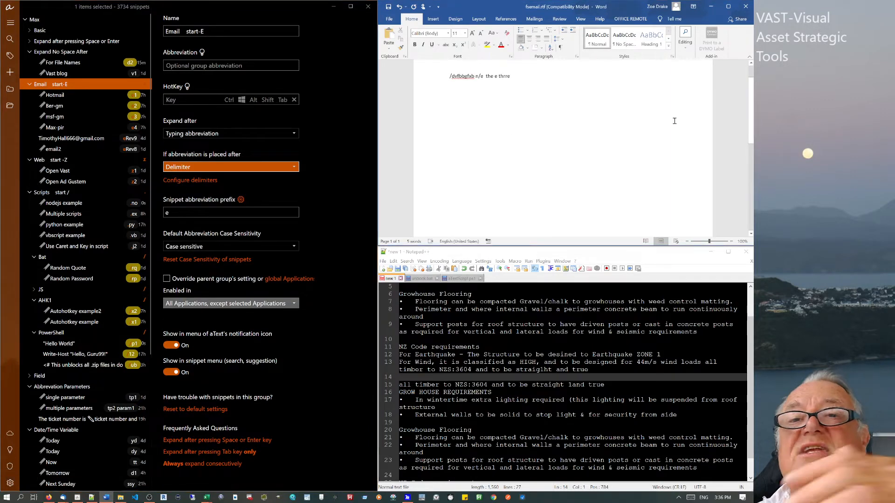
{"action": "left_click", "coordinate": [639, 79]}
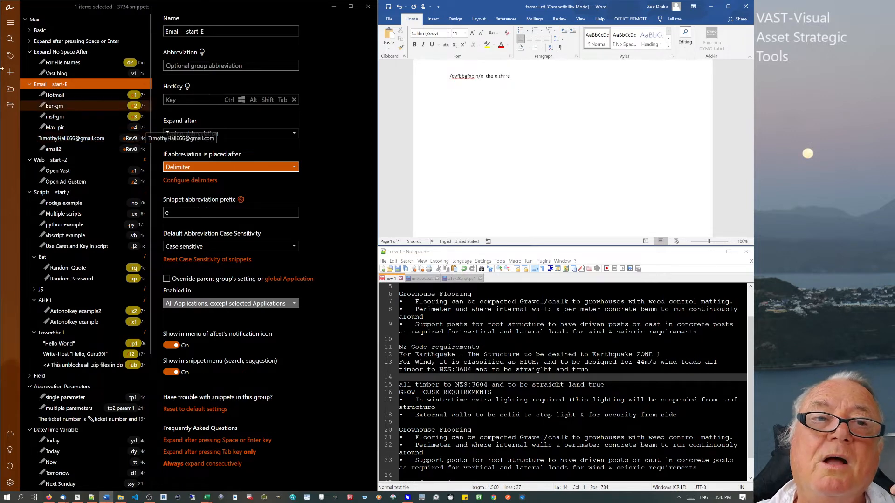
Collapse the Email and Web groups, and open the PowerShell group's settings to test its prefix at the end of the Word line.
{"action": "left_click", "coordinate": [27, 84]}
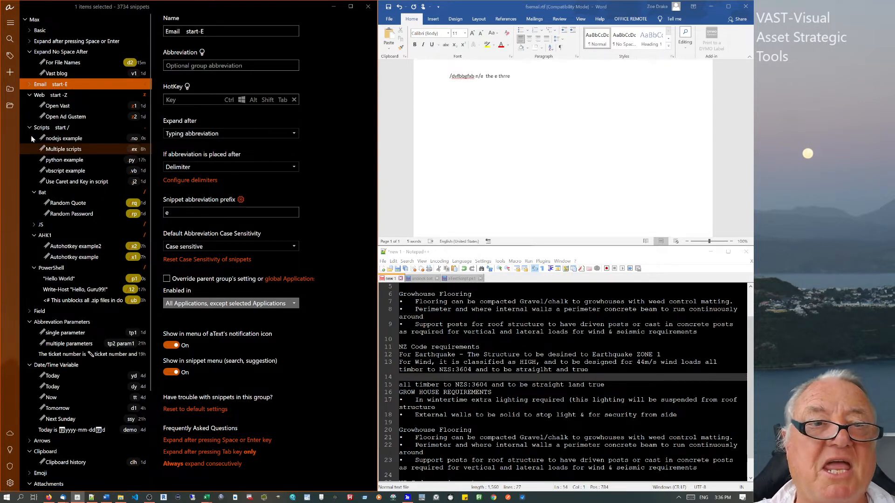
{"action": "left_click", "coordinate": [27, 96]}
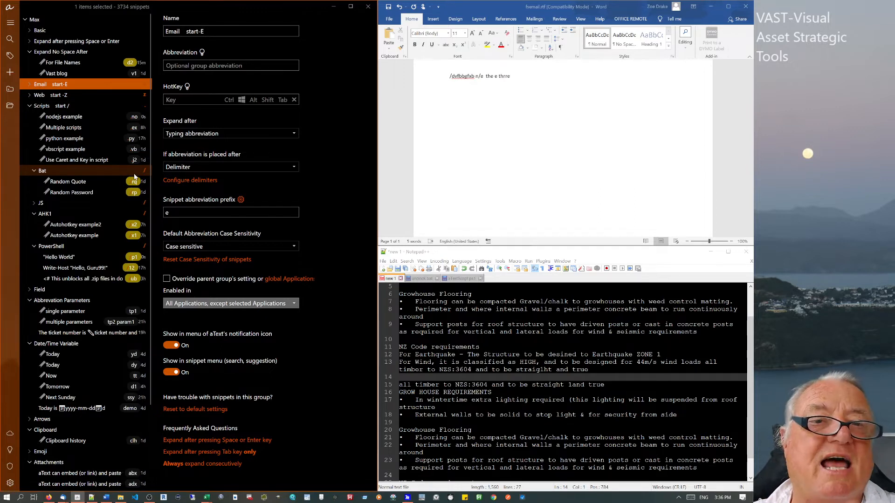
{"action": "left_click", "coordinate": [51, 246]}
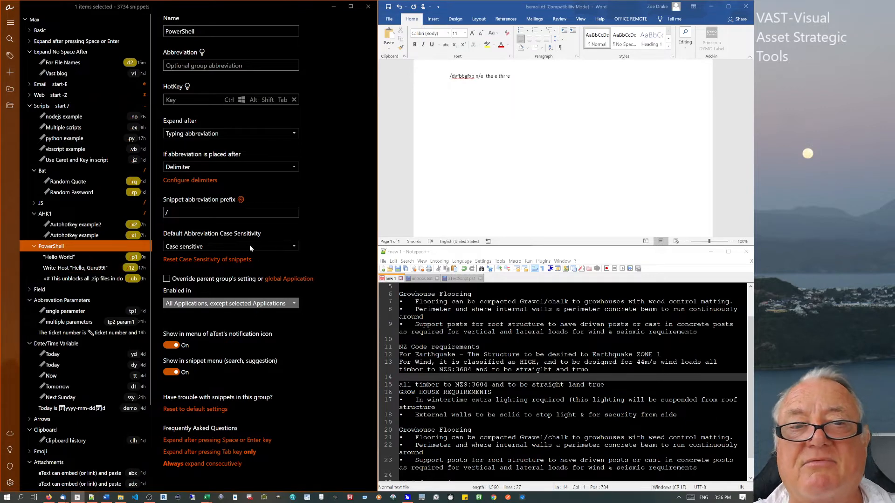
{"action": "left_click", "coordinate": [521, 77]}
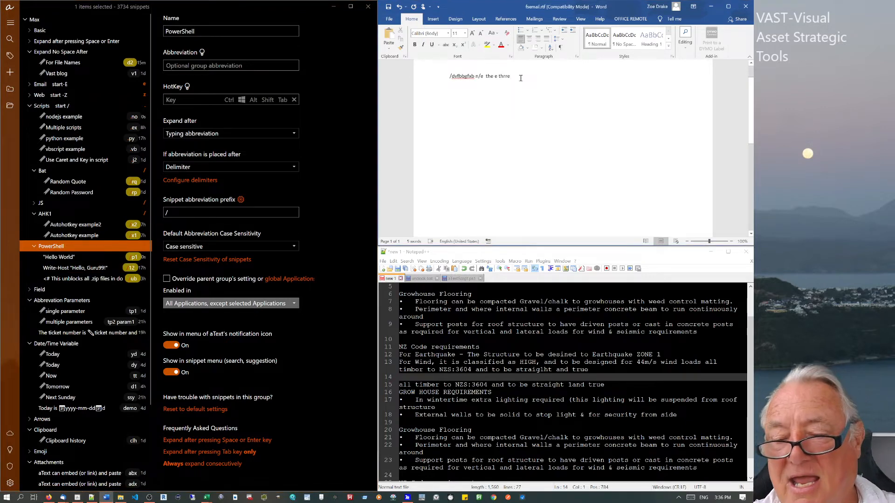
Bring up the snippet suggestions for the / prefix on a new line of the Word document.
{"action": "key", "text": "Return"}
{"action": "type", "text": "/"}
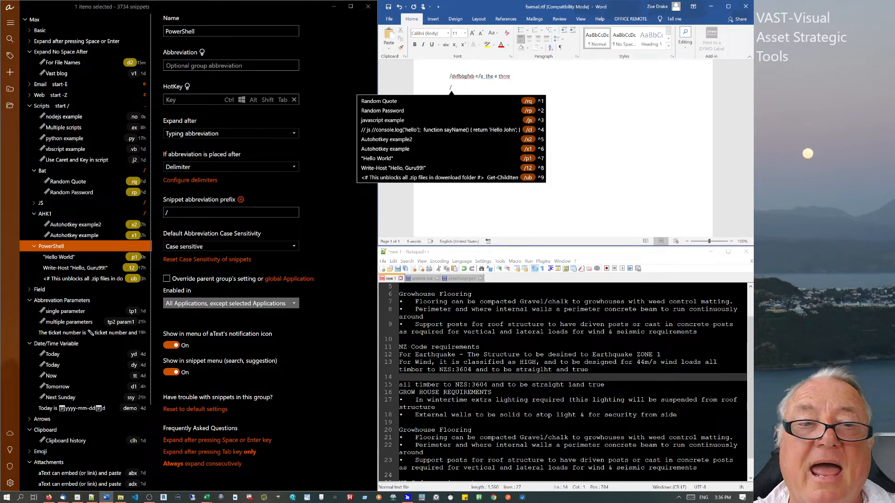
Set the PowerShell group's snippet abbreviation prefix to \ and test that prefix in the Word document.
{"action": "left_click", "coordinate": [73, 250]}
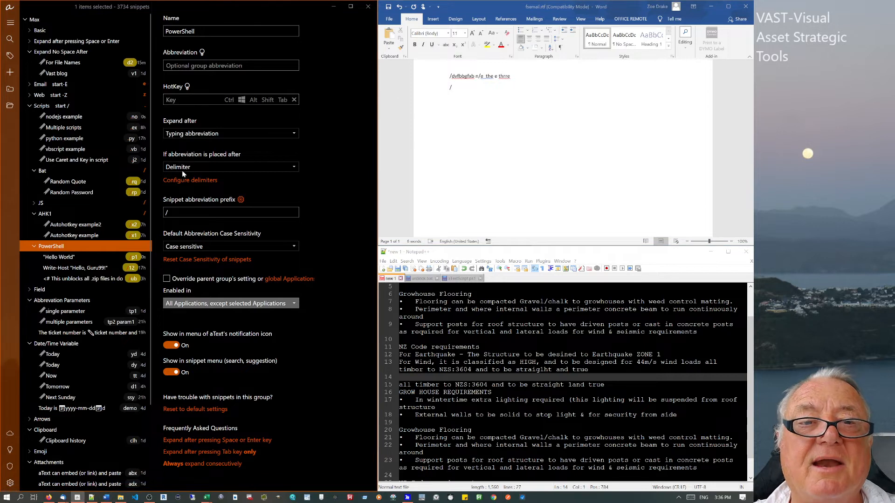
{"action": "left_click", "coordinate": [166, 212]}
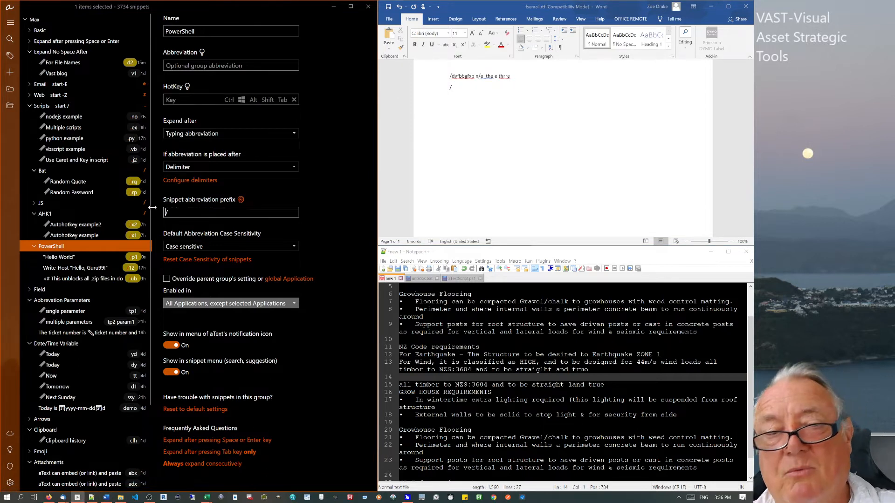
{"action": "key", "text": "Delete"}
{"action": "type", "text": "\\"}
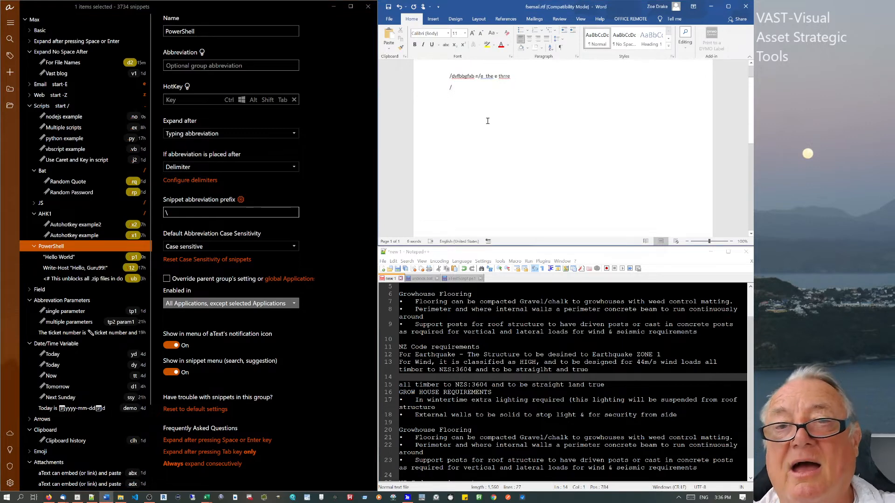
{"action": "type", "text": "\\"}
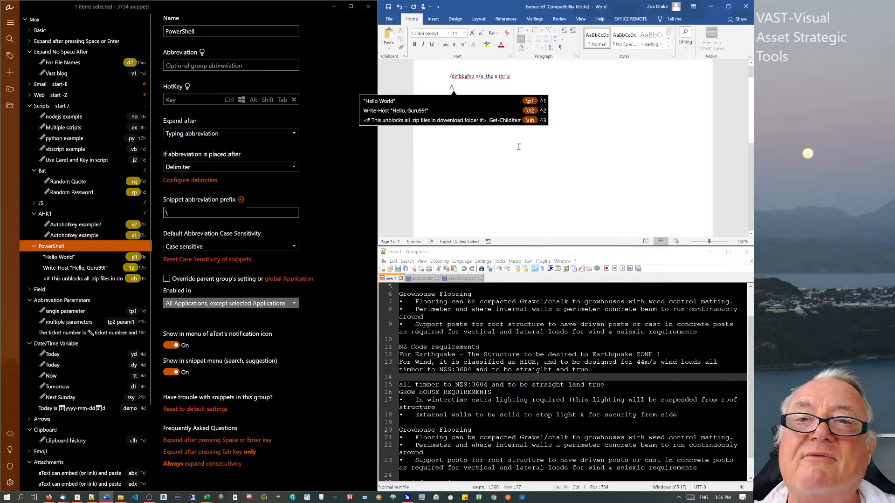
{"action": "left_click", "coordinate": [574, 139]}
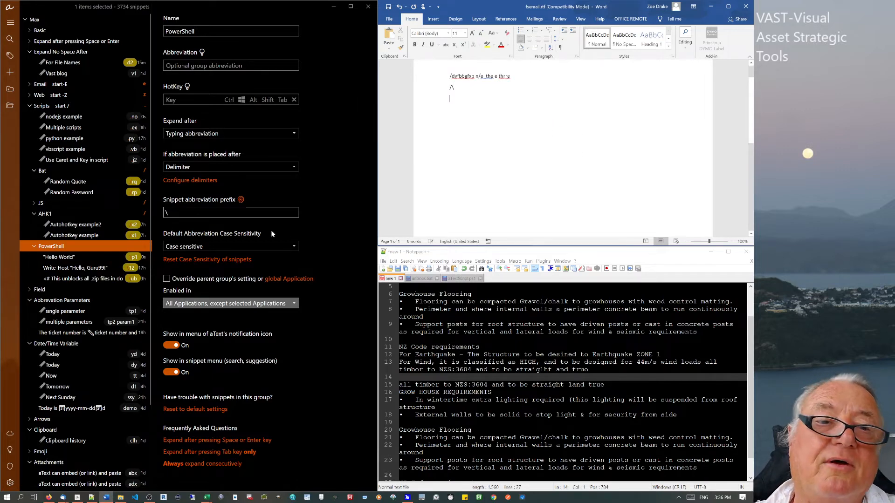
Open the PowerShell snippet that unblocks downloaded .zip files and examine its Get-ChildItem command and download path.
{"action": "left_click", "coordinate": [52, 282]}
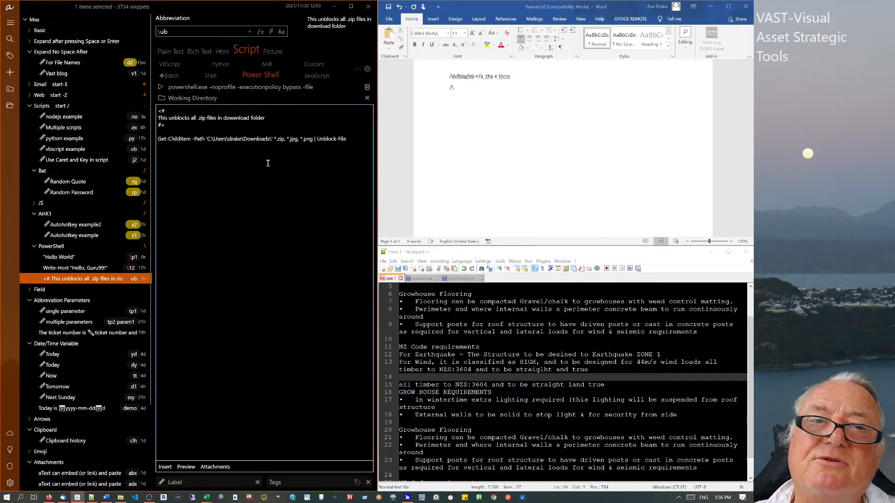
{"action": "left_click_drag", "start_coordinate": [350, 139], "coordinate": [157, 139]}
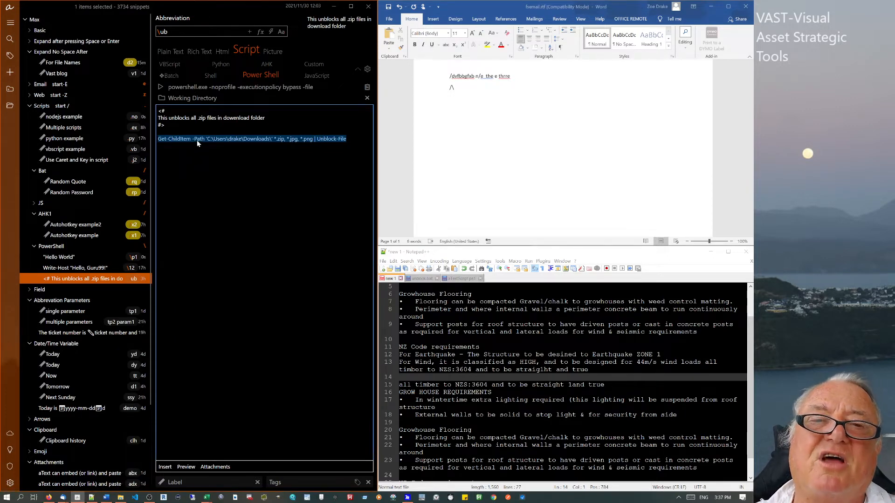
{"action": "left_click", "coordinate": [200, 151]}
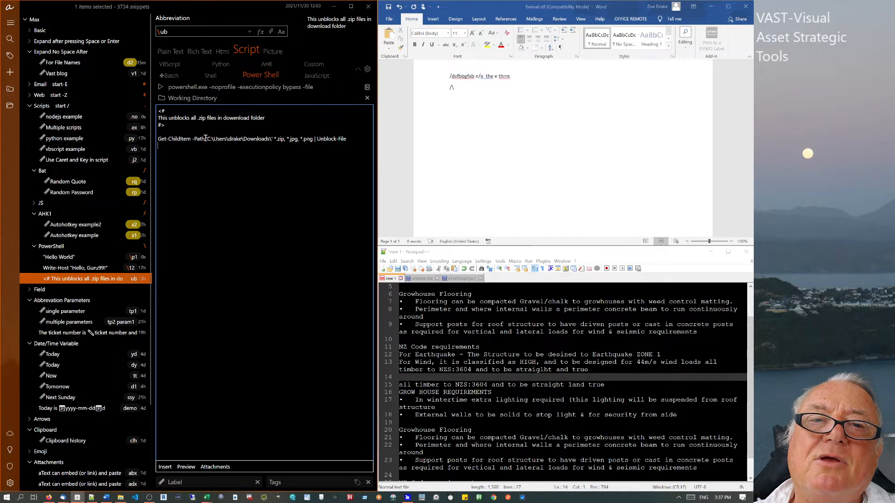
{"action": "left_click_drag", "start_coordinate": [207, 139], "coordinate": [272, 139]}
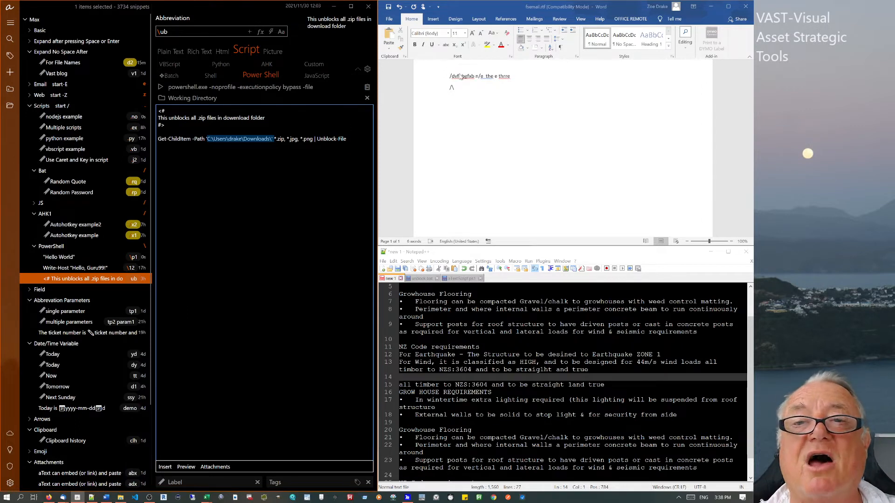
Replace the test characters in Word with the \ prefix and run the suggested ub snippet that unblocks .zip files.
{"action": "left_click", "coordinate": [461, 94]}
{"action": "double_click", "coordinate": [460, 87]}
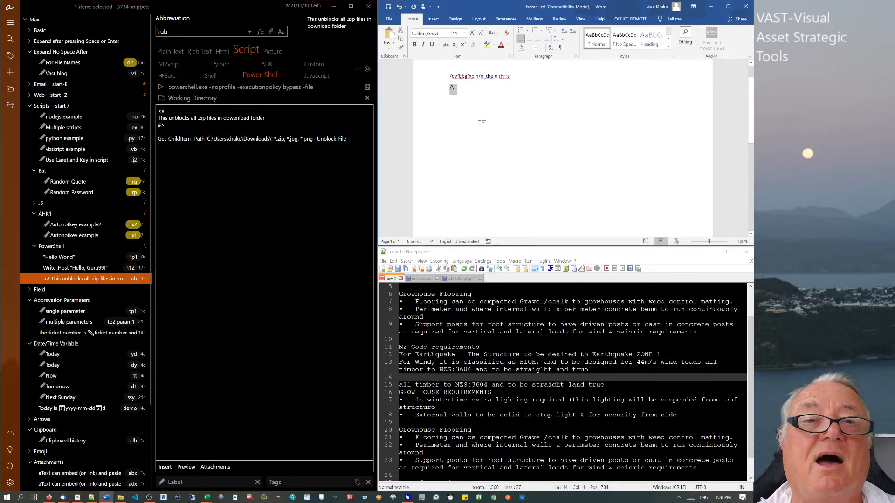
{"action": "type", "text": "\\"}
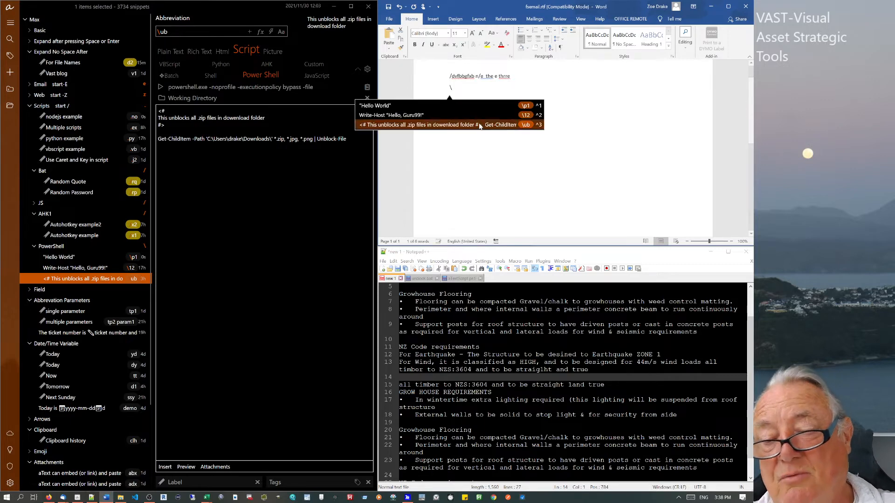
{"action": "left_click", "coordinate": [480, 125]}
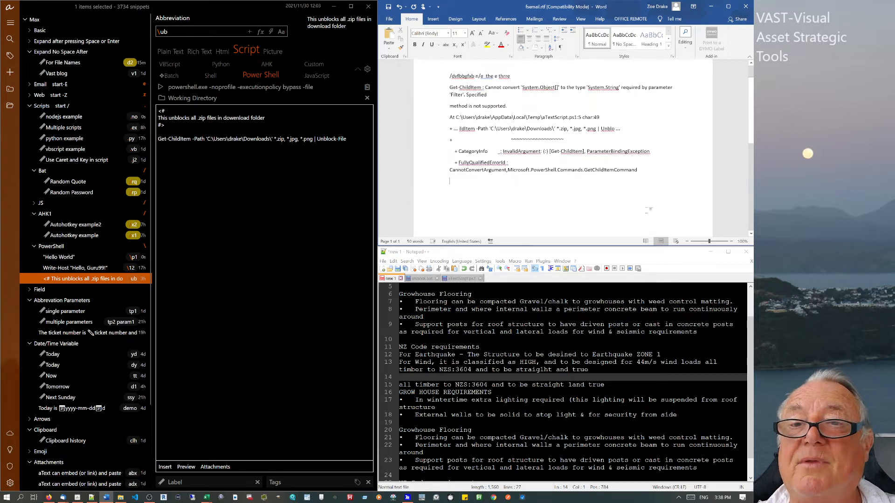
Delete all the text in the Word document, from the first line through the script output.
{"action": "left_click_drag", "start_coordinate": [649, 173], "coordinate": [440, 89]}
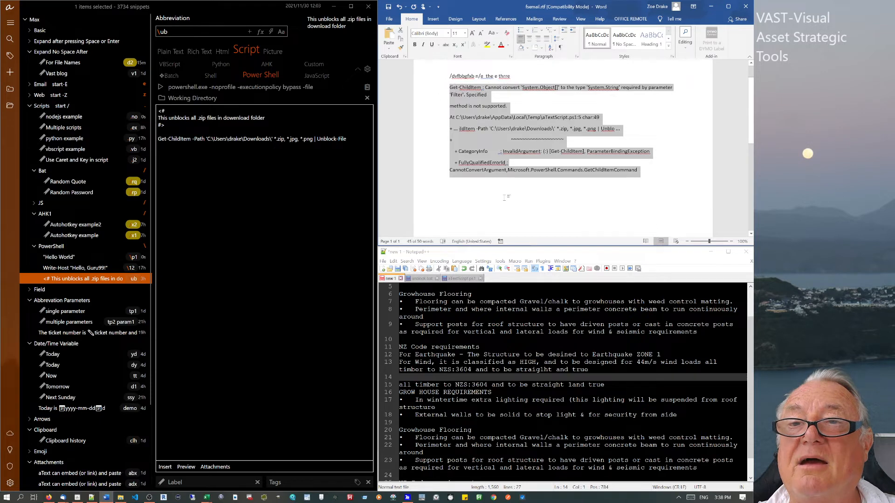
{"action": "left_click", "coordinate": [503, 196]}
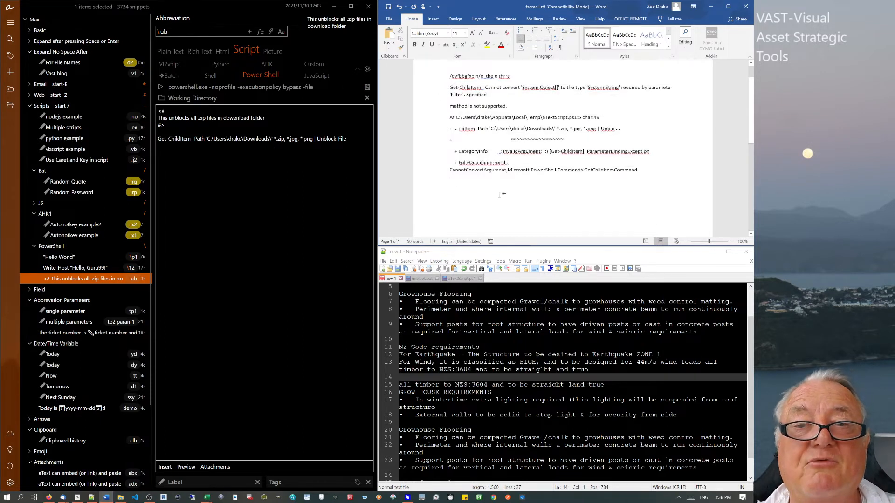
{"action": "key", "text": "shift+Up"}
{"action": "key", "text": "shift+Up"}
{"action": "key", "text": "shift+Up"}
{"action": "key", "text": "shift+Up"}
{"action": "key", "text": "shift+Up"}
{"action": "key", "text": "shift+Up"}
{"action": "key", "text": "shift+Up"}
{"action": "key", "text": "shift+Up"}
{"action": "key", "text": "shift+Up"}
{"action": "key", "text": "shift+Up"}
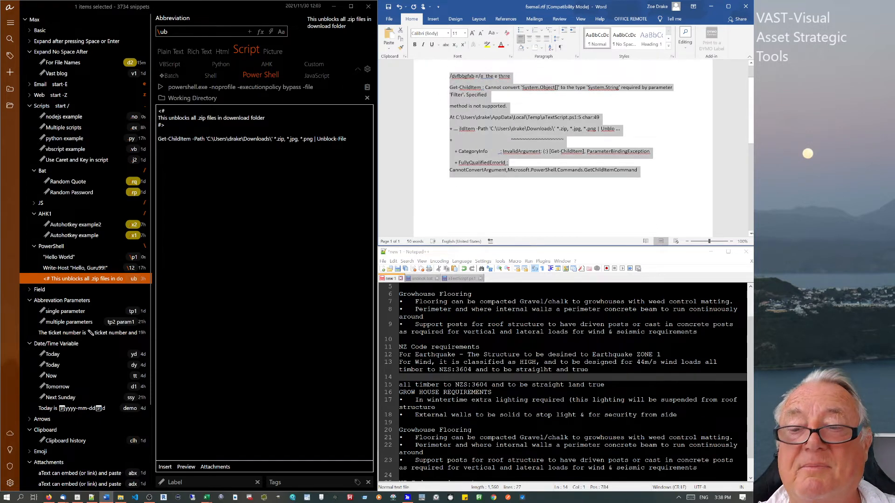
{"action": "key", "text": "Delete"}
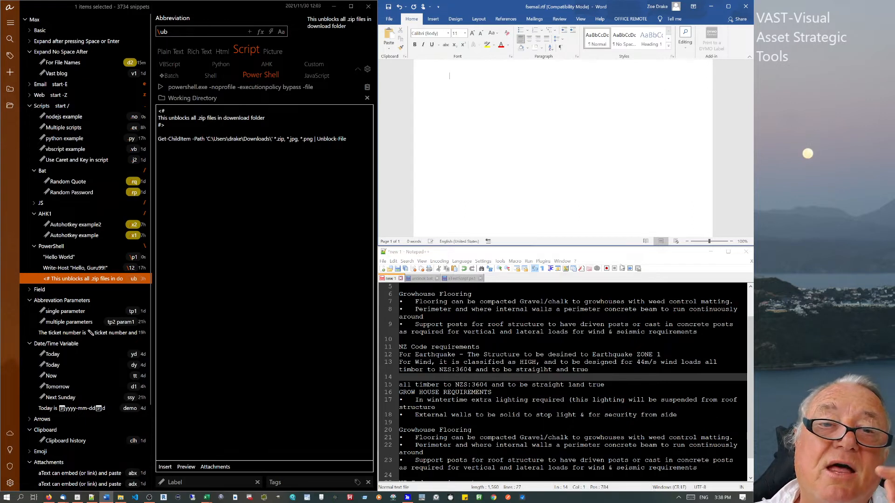
Examine the path and file filters in the unblock script's Get-ChildItem command.
{"action": "double_click", "coordinate": [274, 139]}
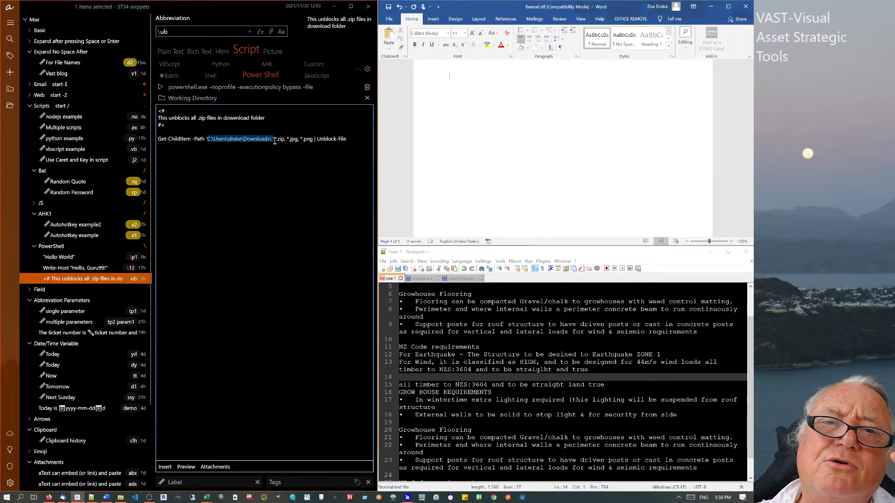
{"action": "left_click", "coordinate": [276, 148]}
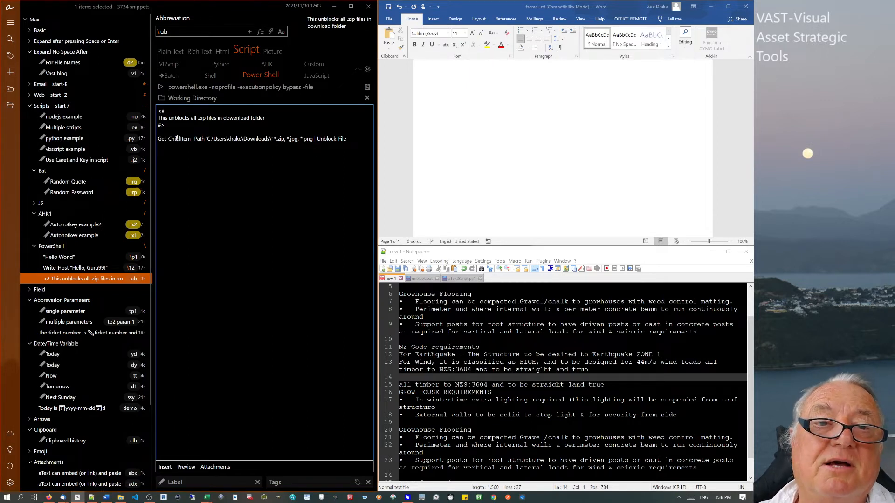
{"action": "left_click", "coordinate": [456, 136]}
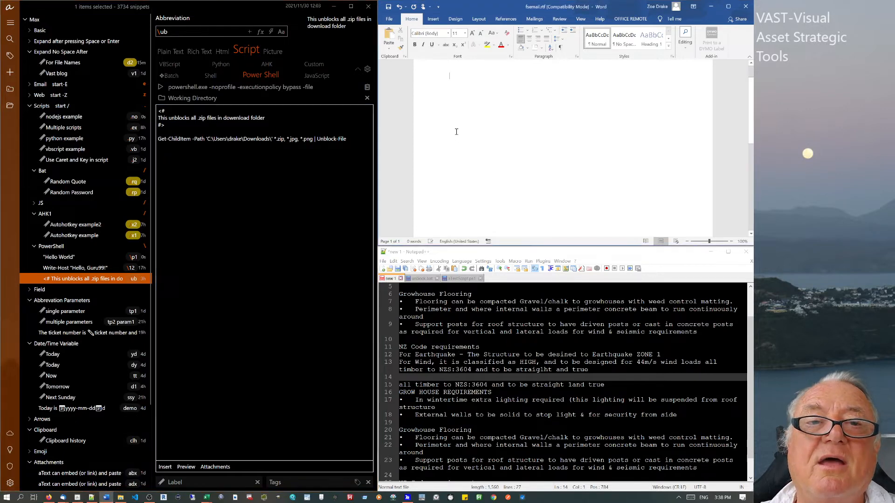
Review the batch script of the Open Vast snippet in the Web group and the settings of the Max group.
{"action": "left_click", "coordinate": [38, 95]}
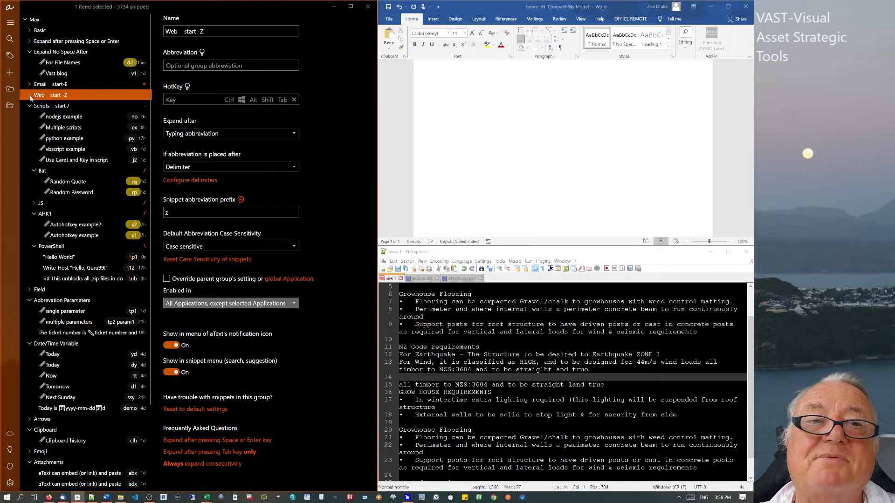
{"action": "left_click", "coordinate": [30, 96]}
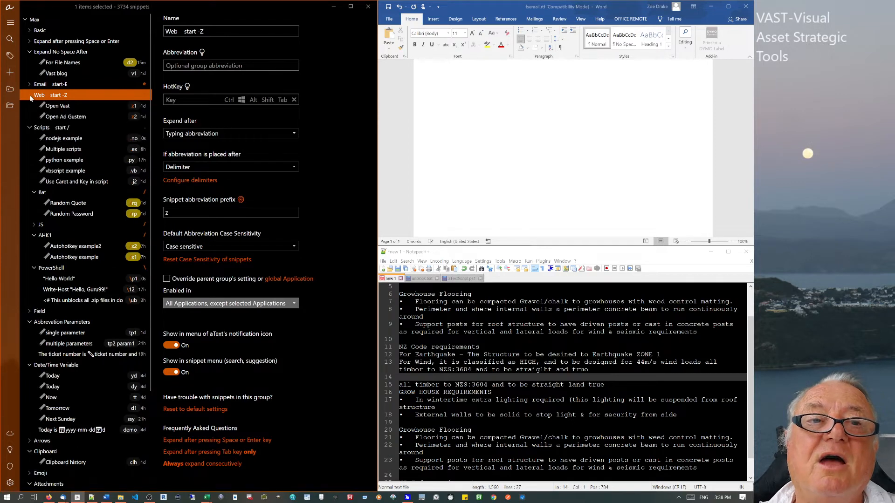
{"action": "left_click", "coordinate": [59, 107]}
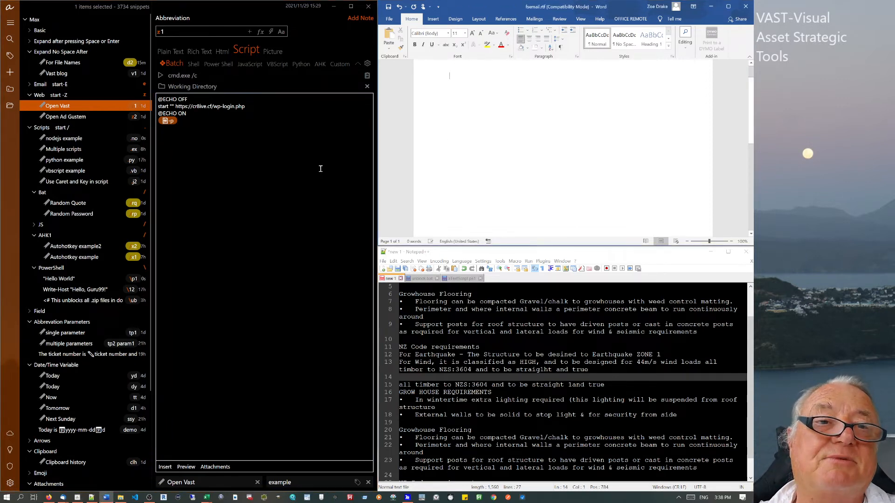
{"action": "left_click", "coordinate": [25, 20]}
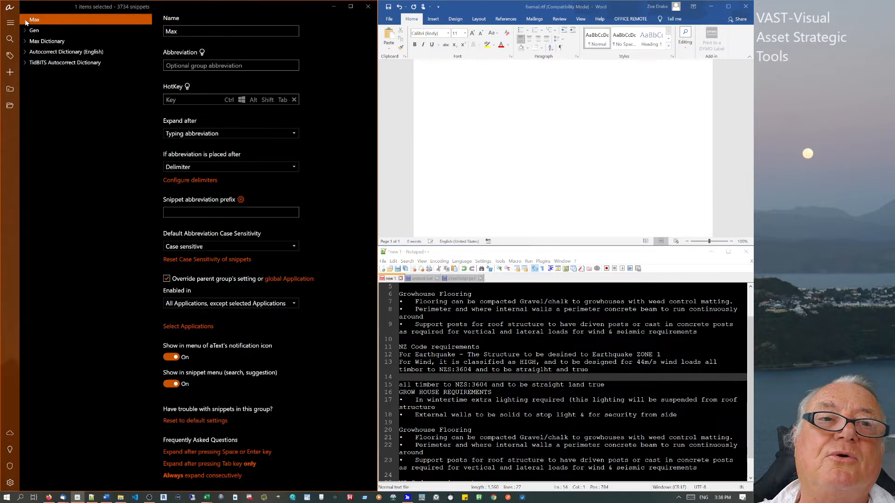
{"action": "left_click", "coordinate": [26, 21]}
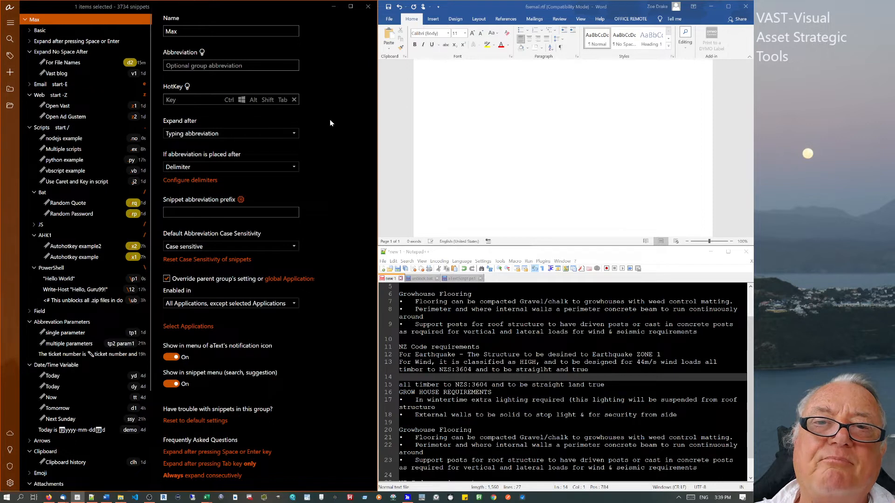
Try expanding the s2 abbreviation in the empty Word document.
{"action": "left_click", "coordinate": [462, 141]}
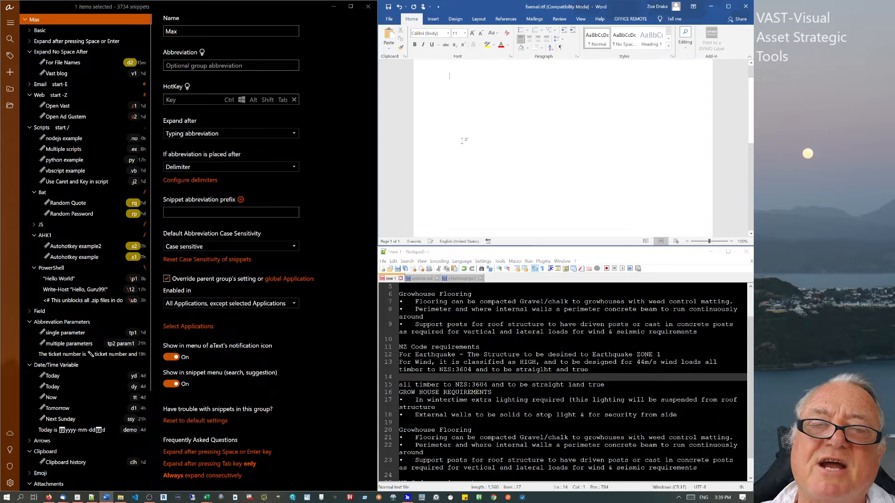
{"action": "type", "text": ".no"}
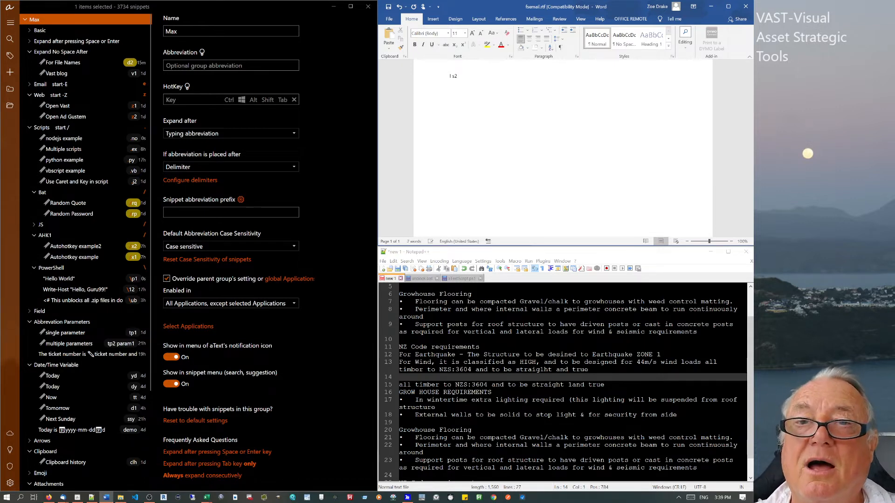
{"action": "type", "text": "s"}
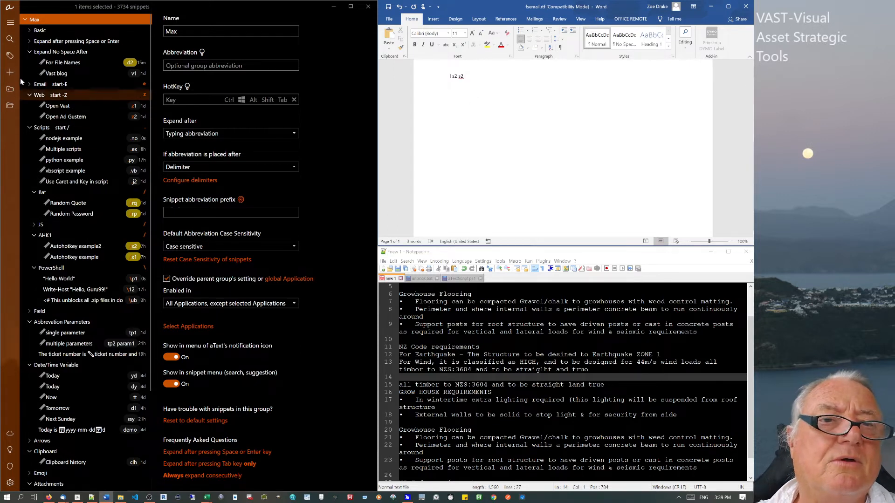
Find the Kind Reg snippet in the group that expands after Space or Enter and change its abbreviation to s2.
{"action": "left_click", "coordinate": [26, 42]}
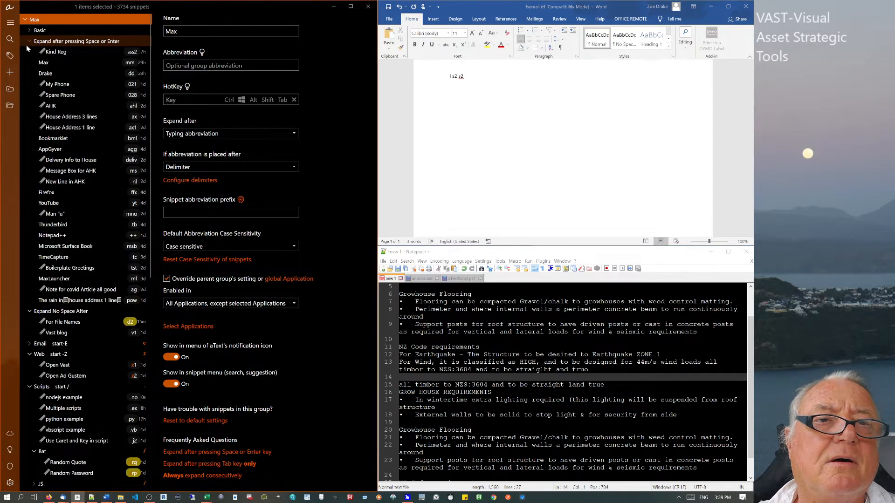
{"action": "left_click", "coordinate": [28, 31]}
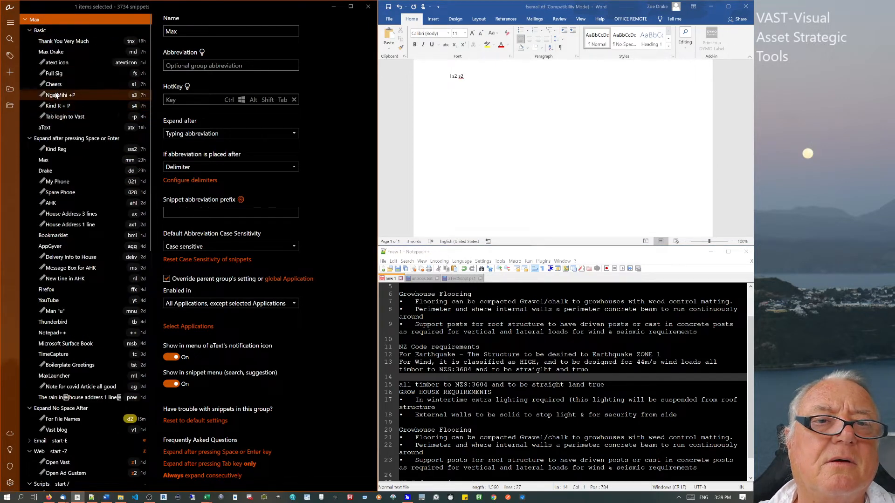
{"action": "left_click", "coordinate": [70, 149]}
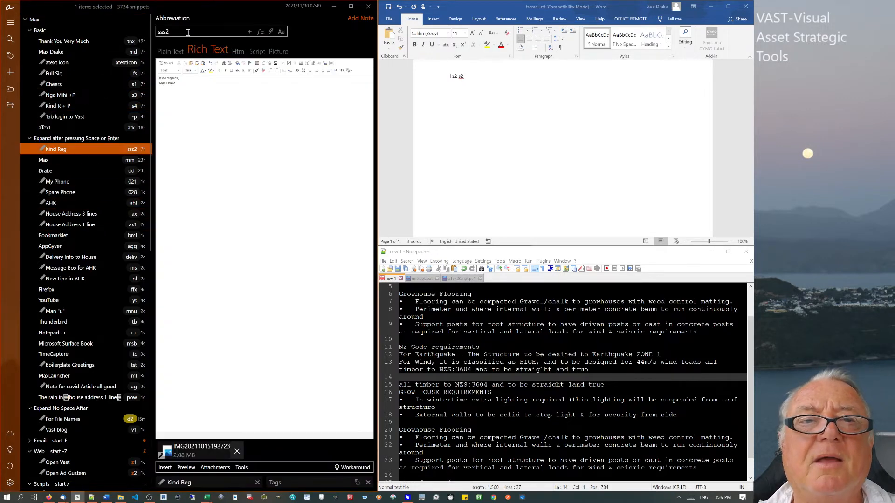
{"action": "left_click", "coordinate": [163, 31]}
{"action": "key", "text": "BackSpace"}
{"action": "key", "text": "BackSpace"}
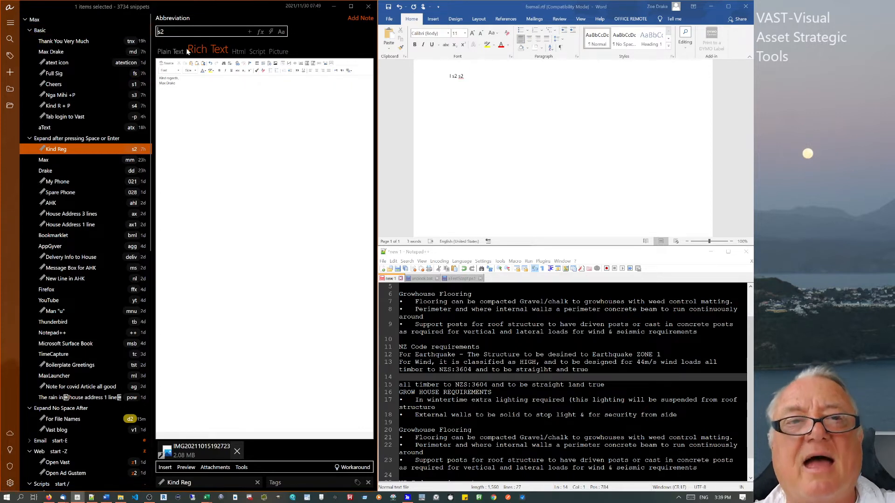
Expand the s2 abbreviation on a new line in Word to insert the "Kind regards" sign-off.
{"action": "left_click", "coordinate": [478, 86]}
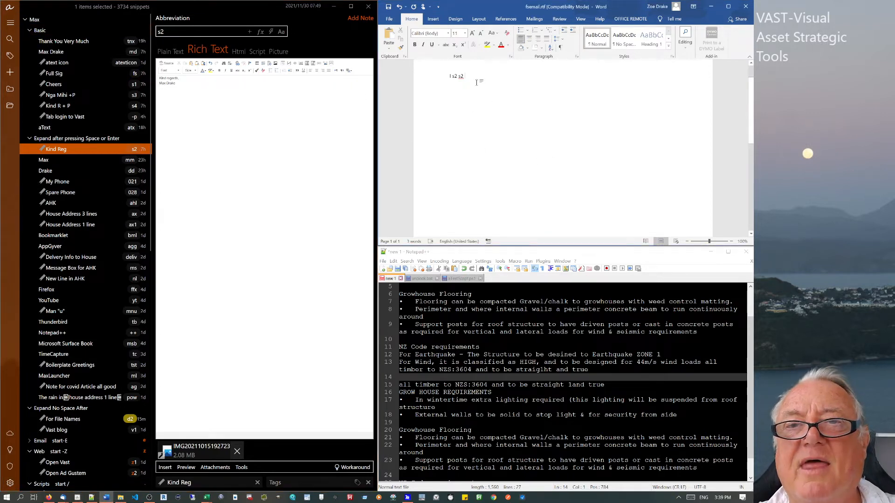
{"action": "key", "text": "Return"}
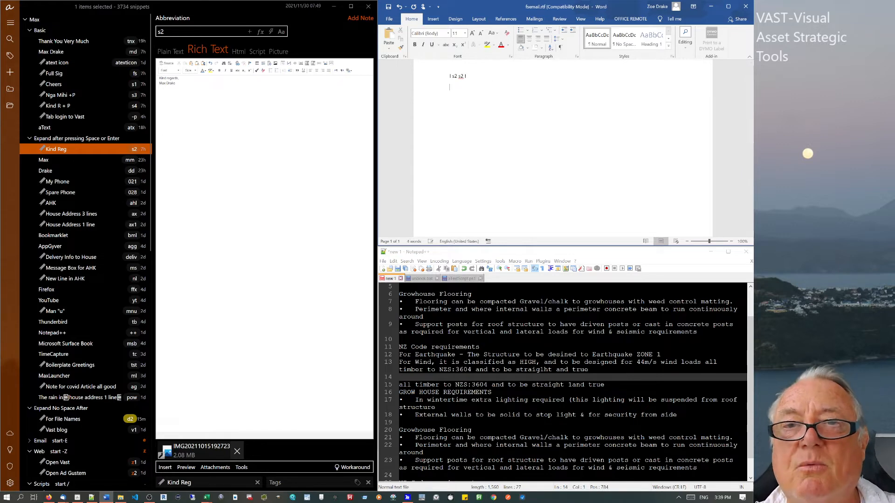
{"action": "type", "text": "S2"}
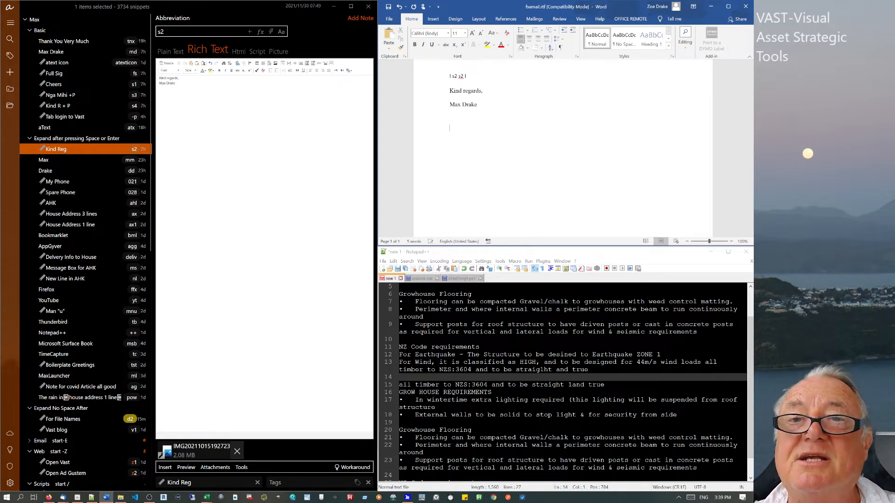
Delete the attached picture inserted below the "Kind regards" sign-off in the Word document.
{"action": "middle_click", "coordinate": [485, 84]}
{"action": "left_click", "coordinate": [440, 103]}
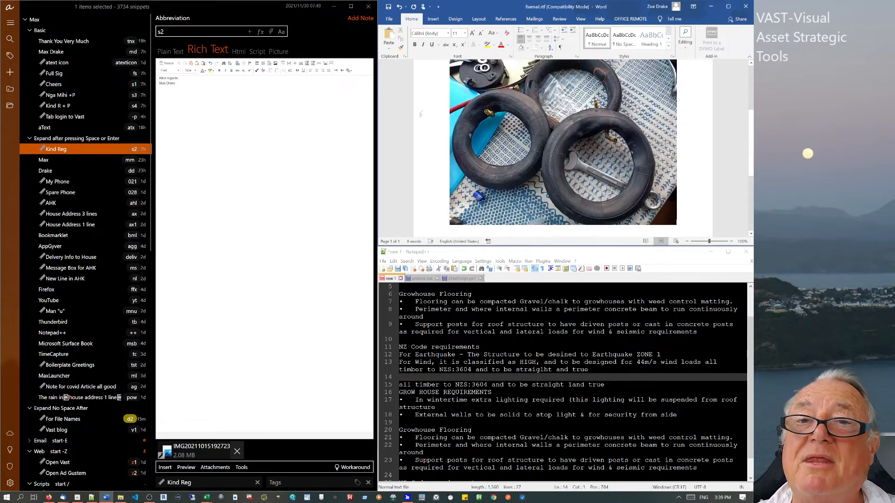
{"action": "scroll", "coordinate": [439, 103], "scroll_direction": "up", "scroll_amount": 4}
{"action": "left_click", "coordinate": [498, 182]}
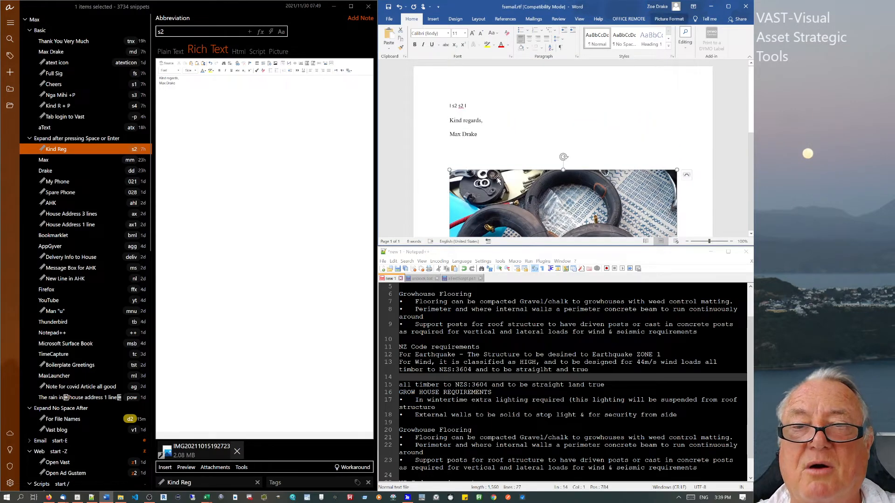
{"action": "key", "text": "Delete"}
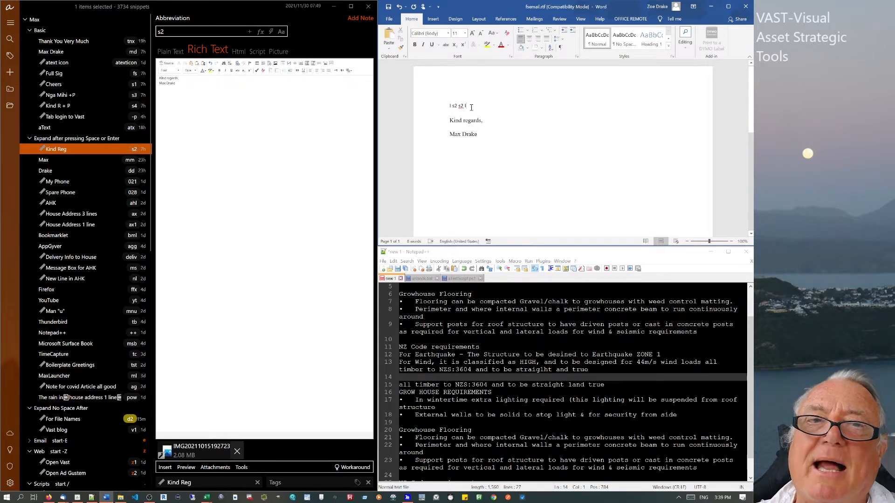
Write the test line "Ther tree g" below the sign-off, expand the full-name snippet in it and delete the inserted name again.
{"action": "left_click_drag", "start_coordinate": [479, 140], "coordinate": [438, 106]}
{"action": "left_click", "coordinate": [498, 138]}
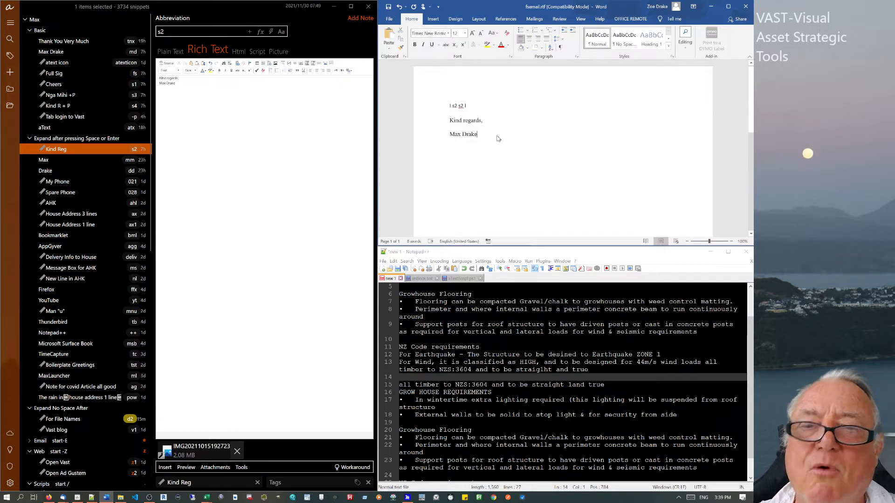
{"action": "key", "text": "Return"}
{"action": "type", "text": "ther "}
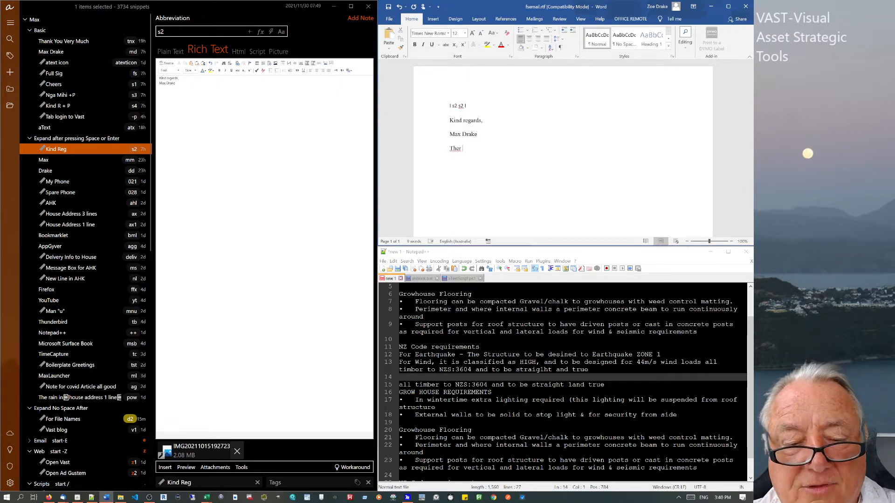
{"action": "type", "text": "tree"}
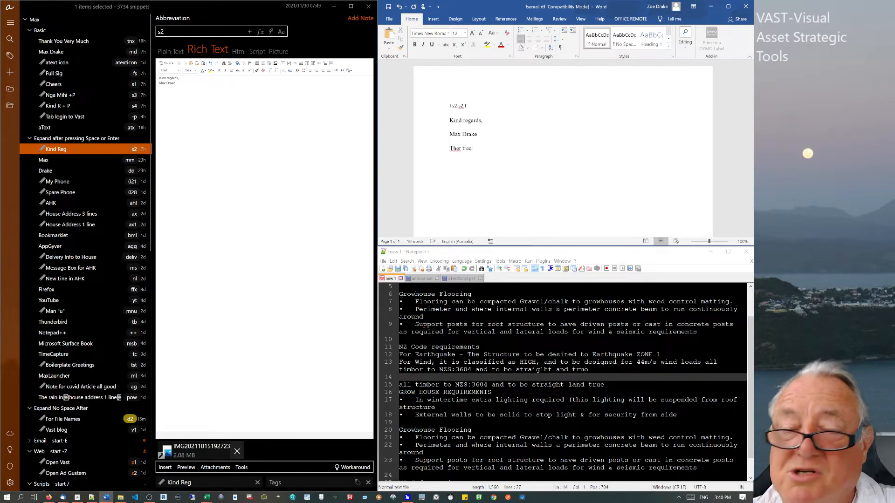
{"action": "type", "text": " g "}
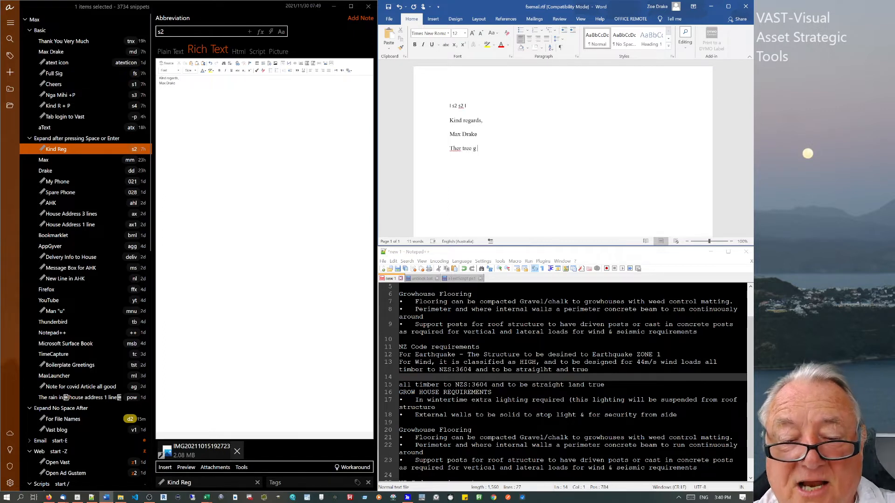
{"action": "type", "text": "Max Drake c"}
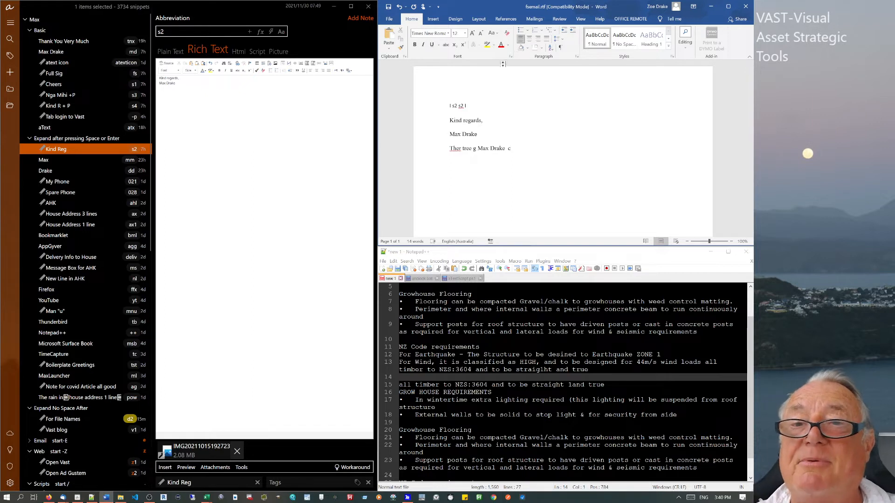
{"action": "left_click_drag", "start_coordinate": [509, 150], "coordinate": [480, 149]}
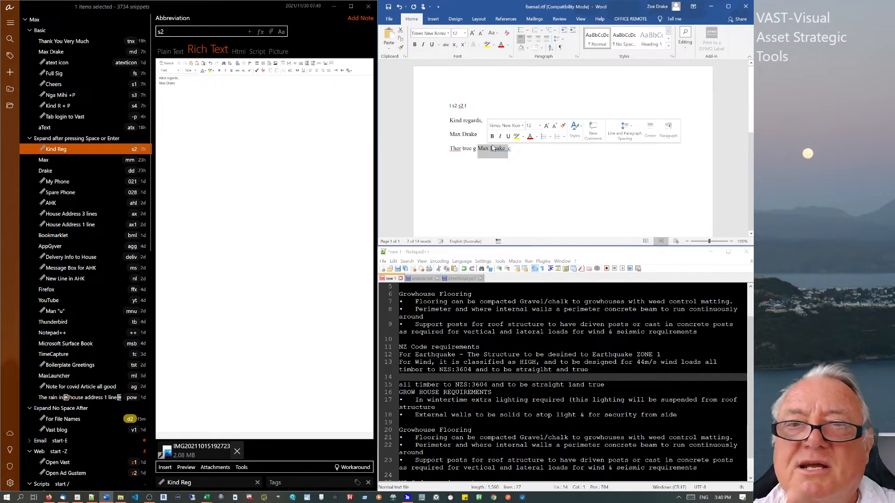
{"action": "key", "text": "Delete"}
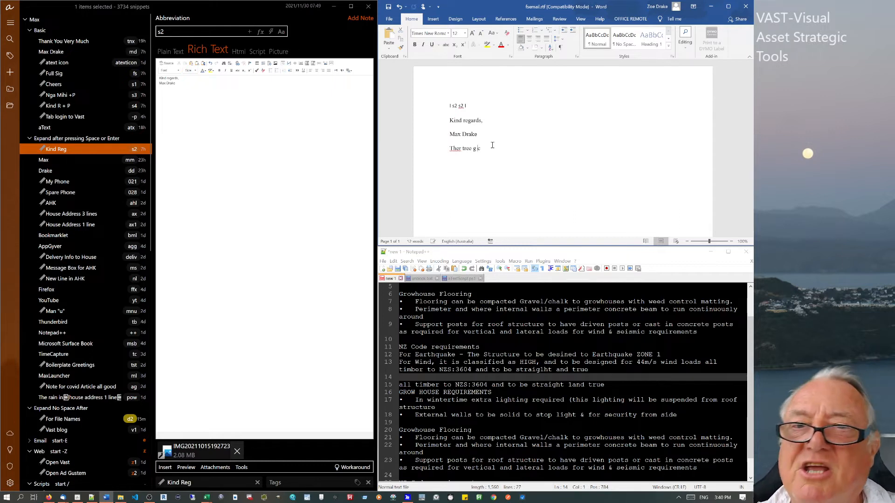
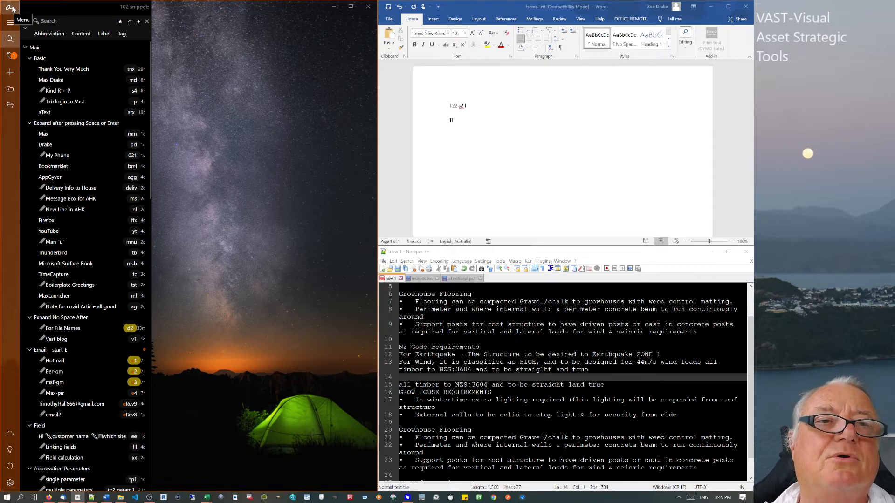
Switch to aText, collapse the Max and Gen groups, and delete the whole Max group.
{"action": "left_click", "coordinate": [24, 47]}
{"action": "left_click", "coordinate": [24, 58]}
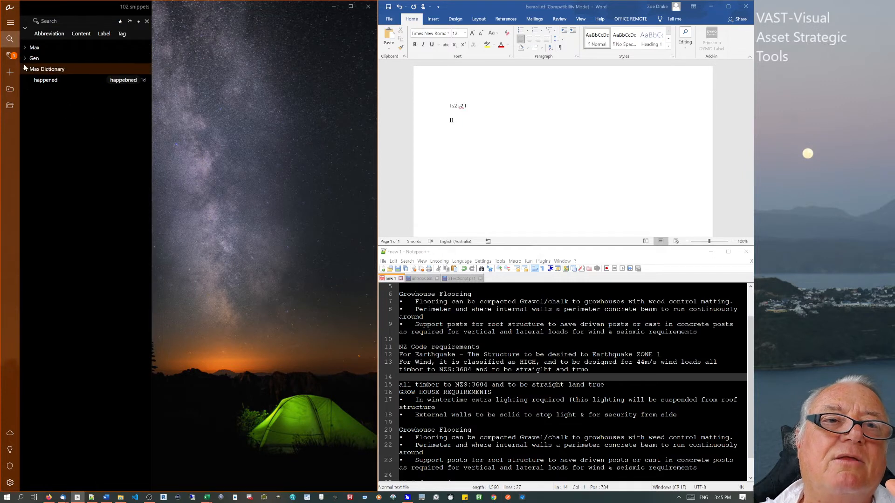
{"action": "left_click", "coordinate": [25, 48]}
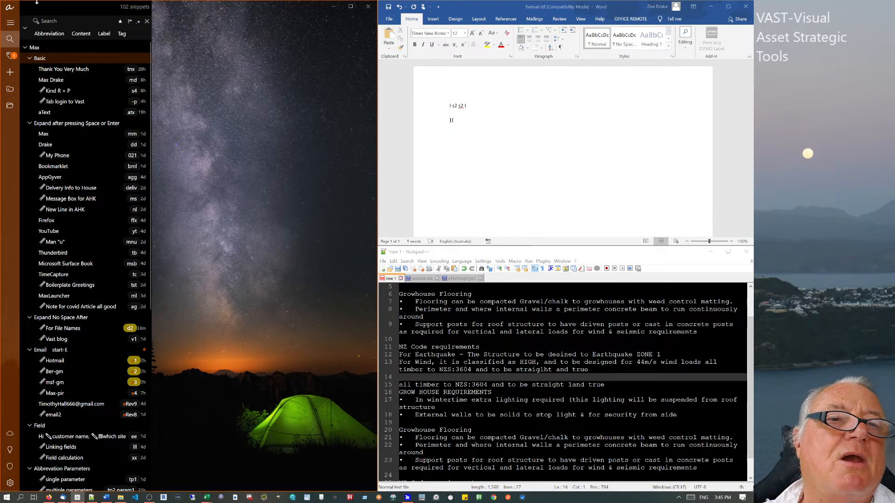
{"action": "left_click", "coordinate": [25, 48]}
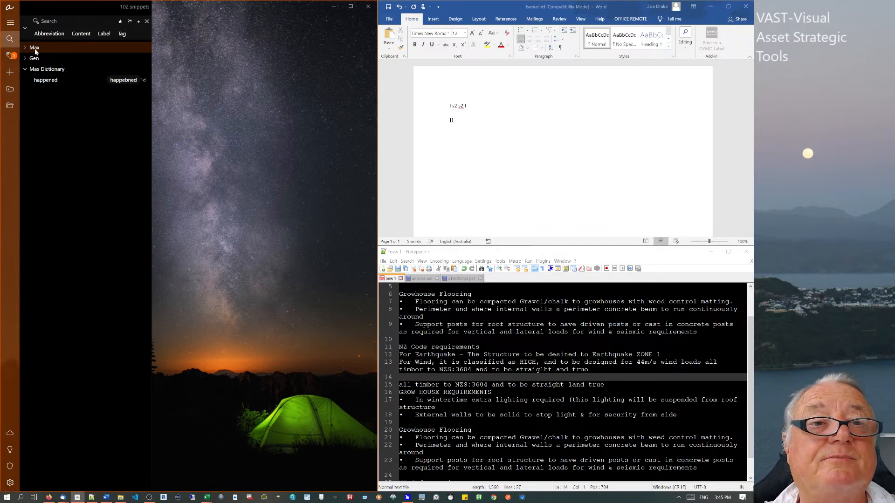
{"action": "left_click", "coordinate": [35, 51]}
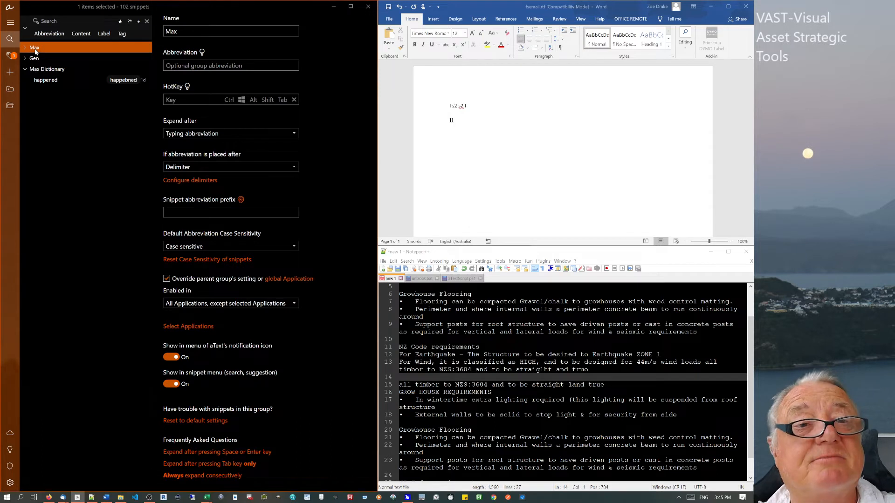
{"action": "key", "text": "Delete"}
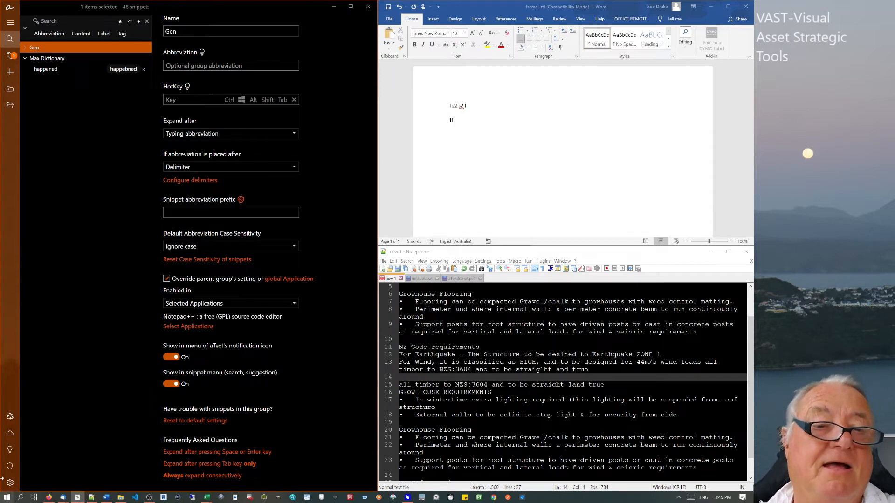
Restore the deleted group by synchronizing with the option to load the data on the Sync location.
{"action": "left_click", "coordinate": [10, 434]}
{"action": "left_click", "coordinate": [61, 236]}
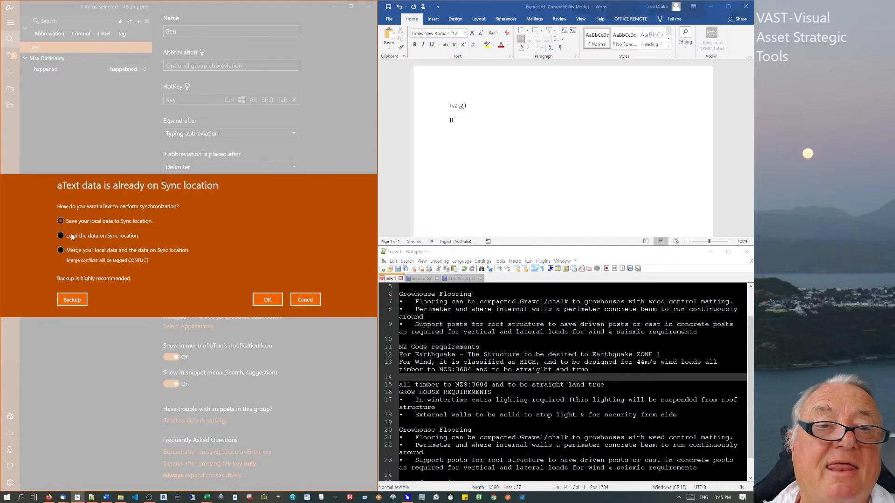
{"action": "left_click", "coordinate": [268, 300]}
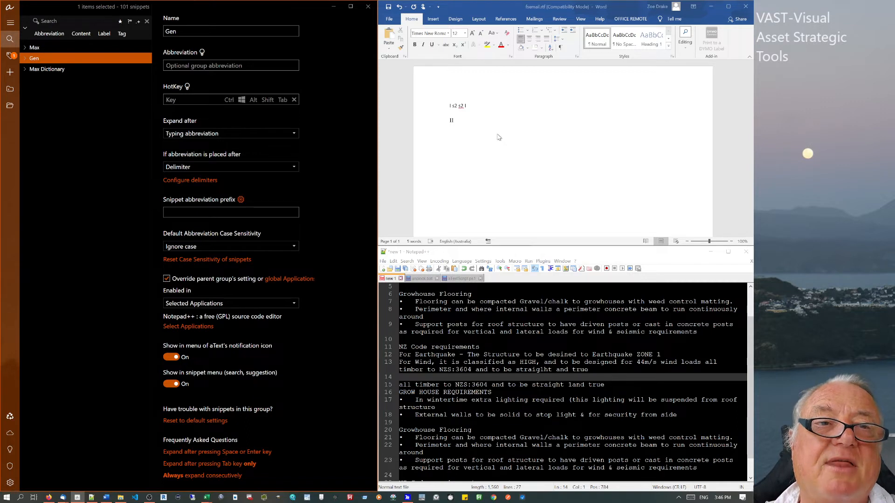
{"action": "left_click", "coordinate": [68, 121]}
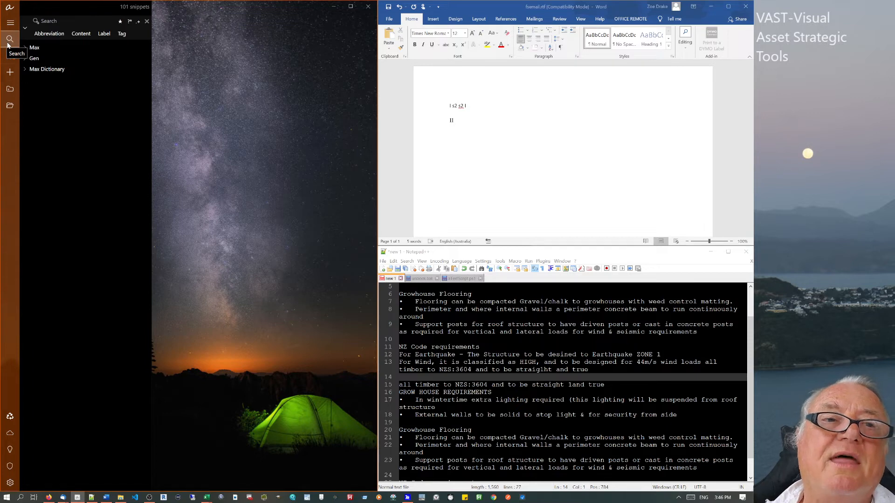
Start exporting the Max group to an aText file in the aText downloads folder.
{"action": "left_click", "coordinate": [37, 50]}
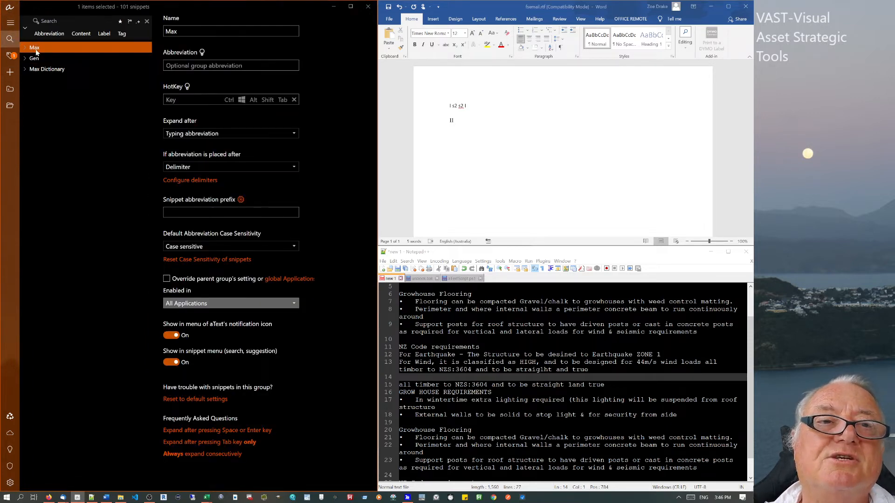
{"action": "right_click", "coordinate": [36, 48]}
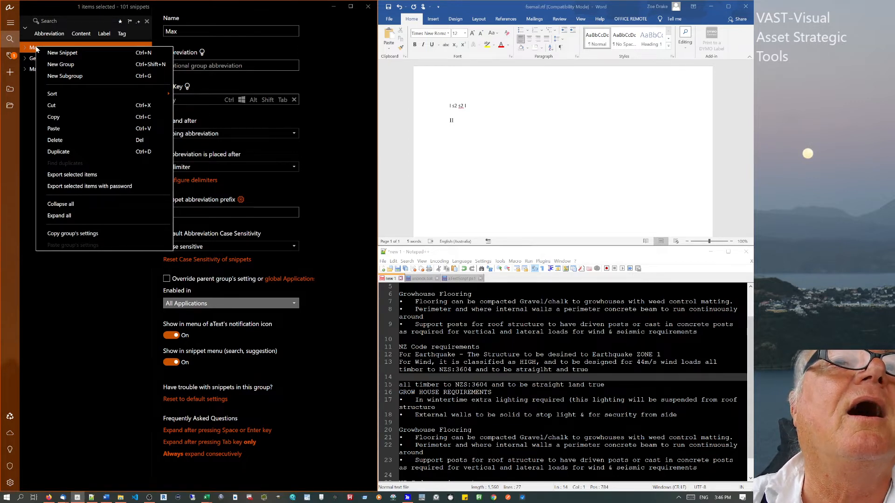
{"action": "left_click", "coordinate": [67, 177]}
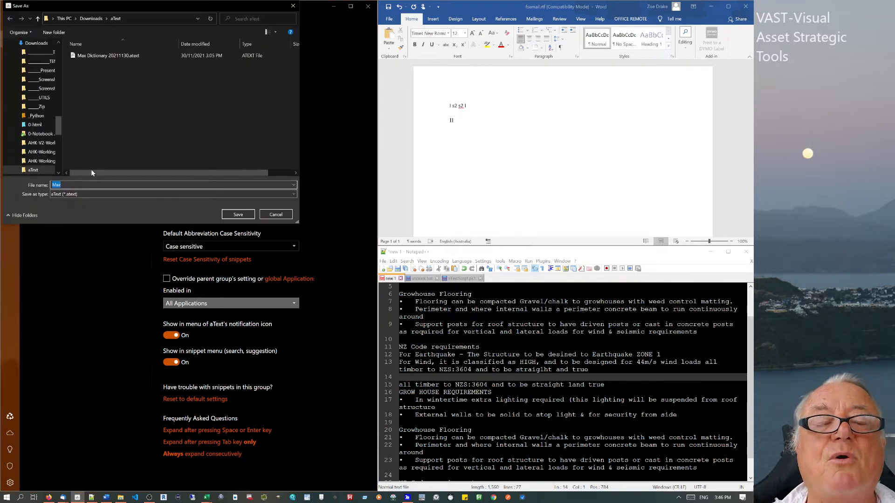
{"action": "left_click", "coordinate": [75, 187]}
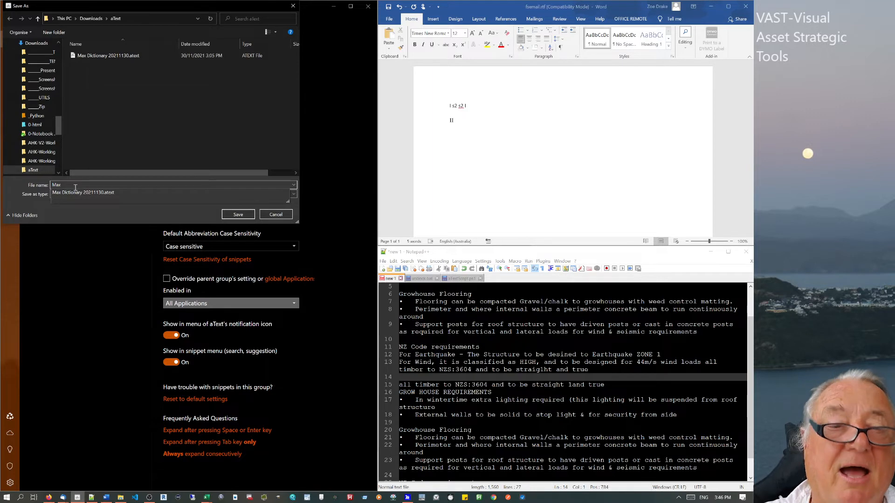
Try to append the date to the export file name by expanding a date abbreviation.
{"action": "type", "text": "Tomorrow is Wednesday 1 D02WeDecember"}
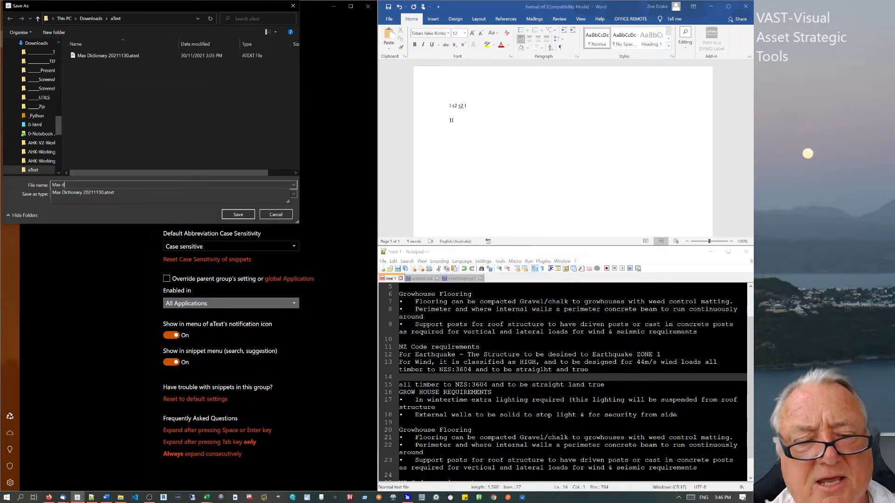
{"action": "left_click_drag", "start_coordinate": [152, 185], "coordinate": [61, 185]}
{"action": "type", "text": "Td"}
{"action": "key", "text": "BackSpace"}
{"action": "key", "text": "BackSpace"}
{"action": "type", "text": "d"}
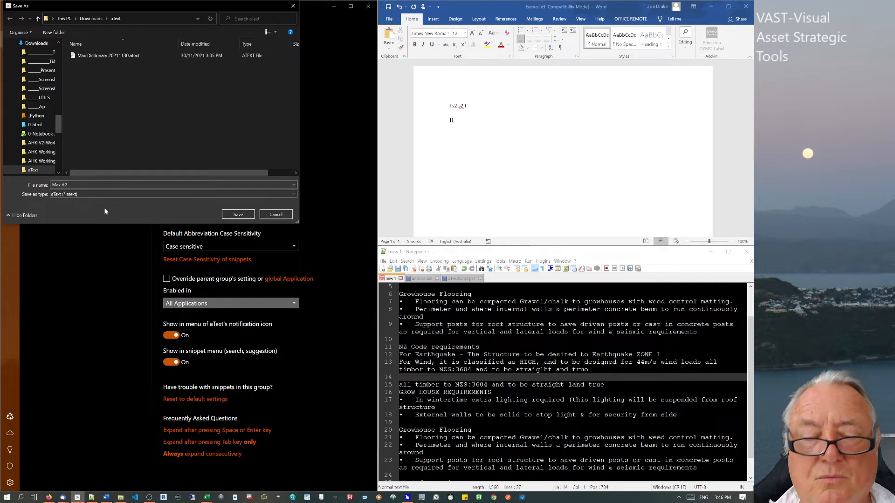
Name the export file Ma20211130 and save it.
{"action": "left_click_drag", "start_coordinate": [71, 185], "coordinate": [57, 186]}
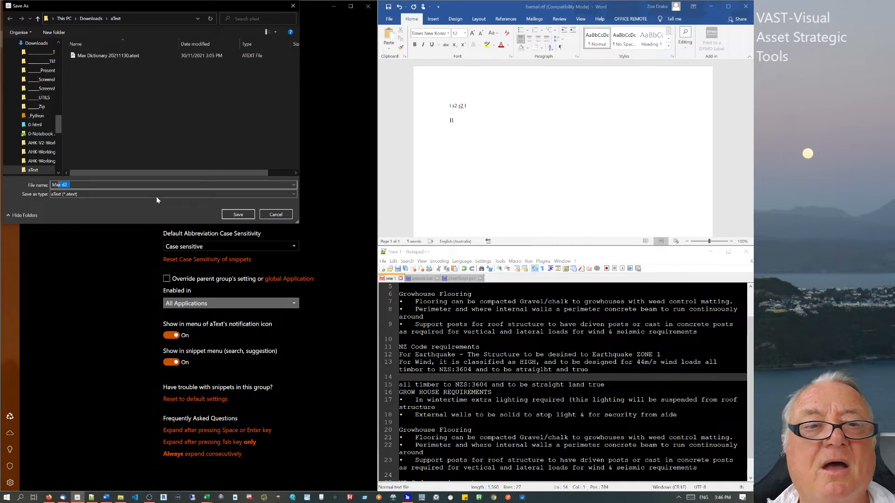
{"action": "type", "text": "20211130"}
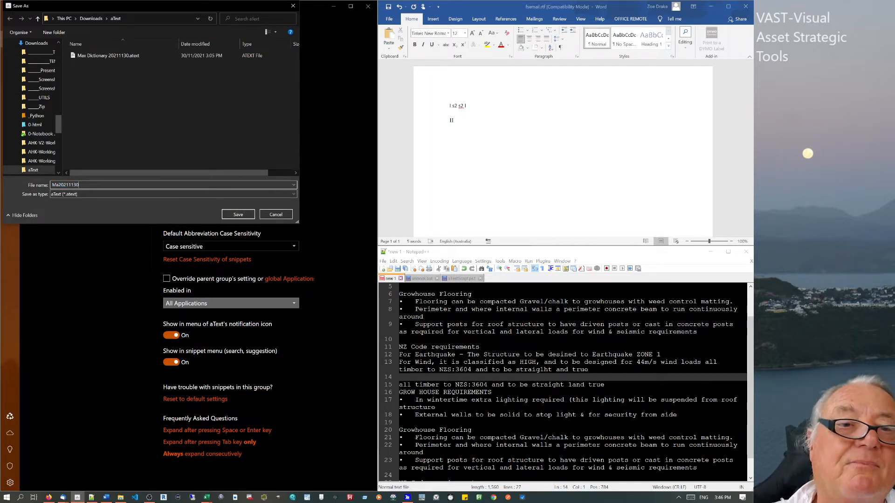
{"action": "left_click", "coordinate": [251, 218]}
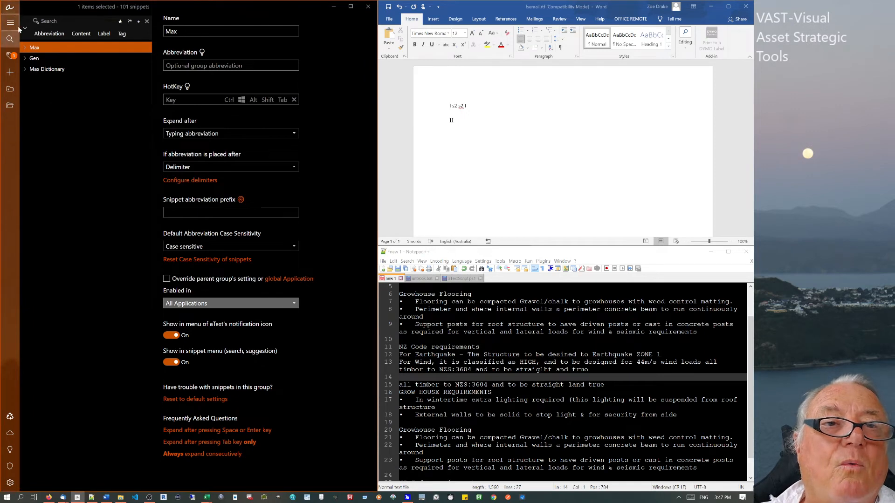
Find the For File Names snippet by searching abbreviations for "d", and try expanding d1 on a new line in Word.
{"action": "left_click", "coordinate": [47, 22]}
{"action": "left_click", "coordinate": [50, 35]}
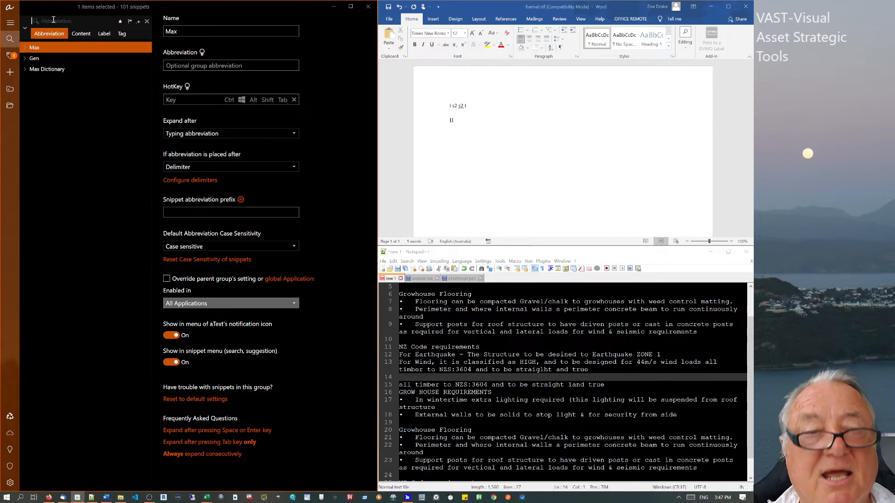
{"action": "type", "text": "d"}
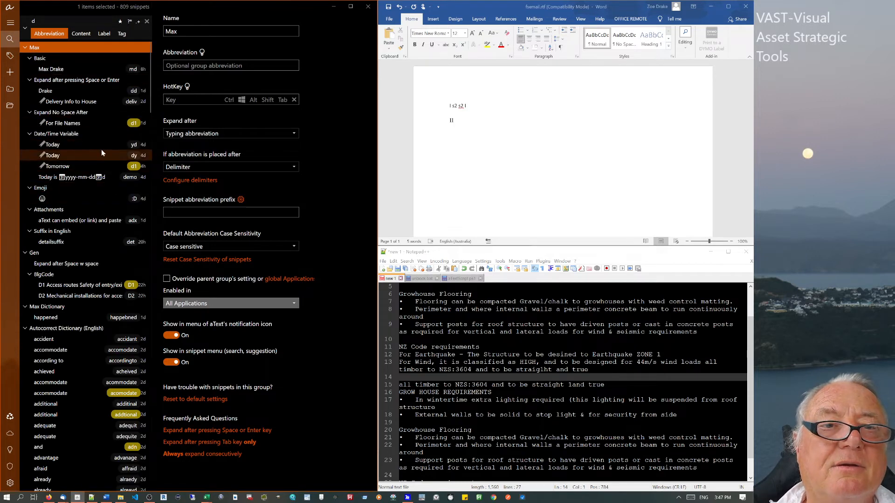
{"action": "left_click", "coordinate": [77, 125]}
{"action": "left_click", "coordinate": [455, 135]}
{"action": "type", "text": "d1"}
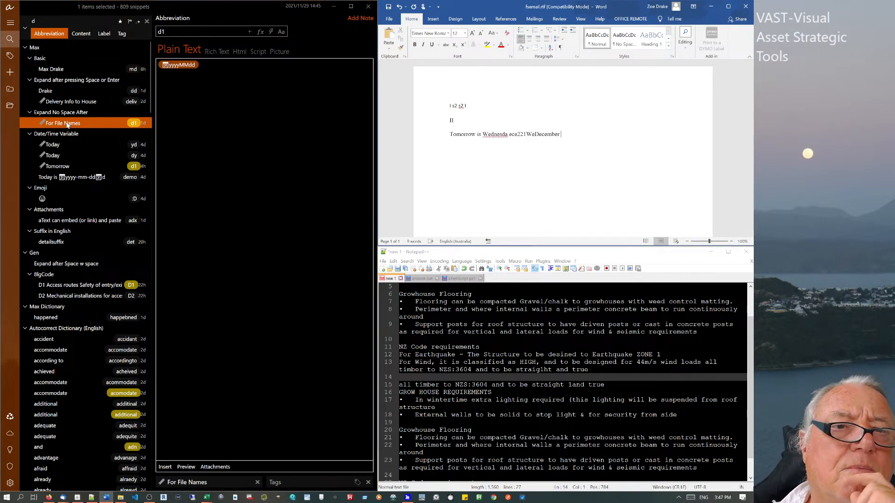
Change the abbreviation of the Tomorrow snippet in the Date/Time Variable group to dtm.
{"action": "left_click", "coordinate": [58, 167]}
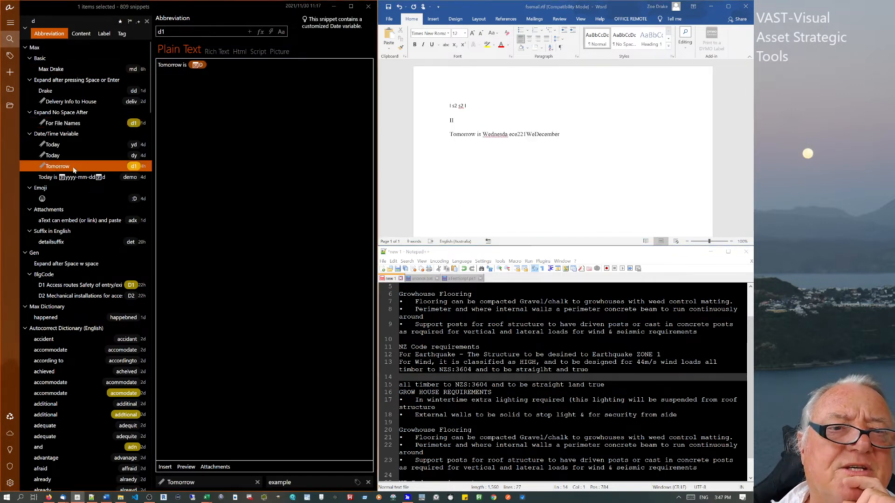
{"action": "left_click", "coordinate": [184, 33]}
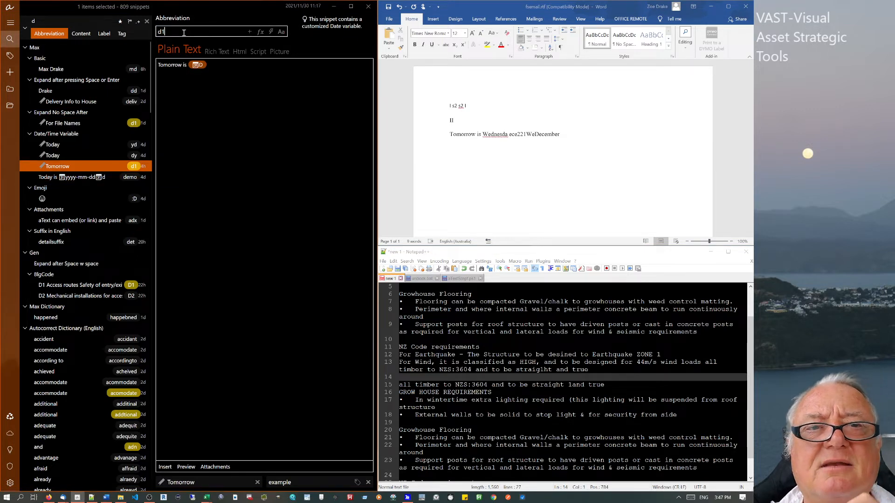
{"action": "key", "text": "BackSpace"}
{"action": "type", "text": "tm"}
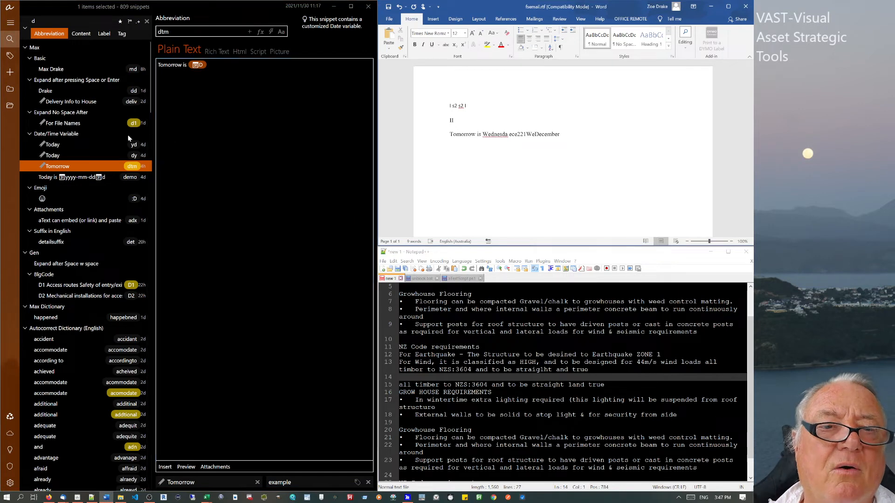
Select the For File Names snippet in aText, switch to Word and try expanding D1 on a new line.
{"action": "left_click", "coordinate": [89, 124]}
{"action": "left_click", "coordinate": [488, 158]}
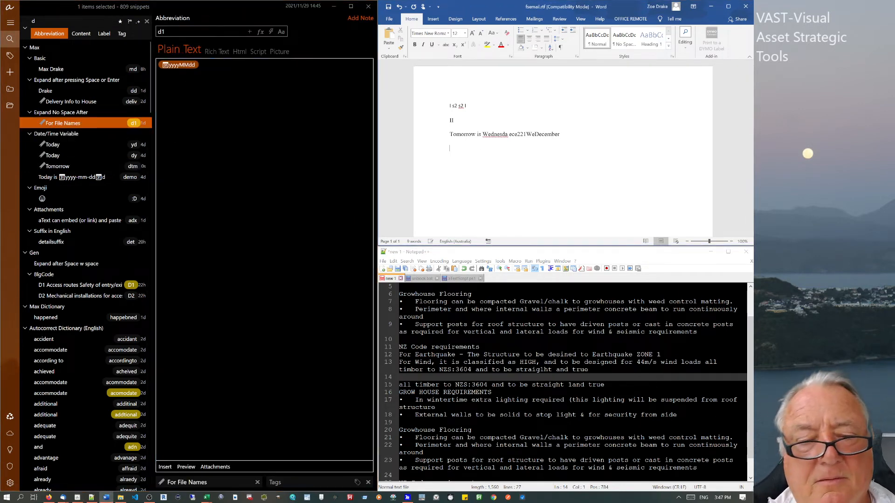
{"action": "key", "text": "Return"}
{"action": "type", "text": "D1"}
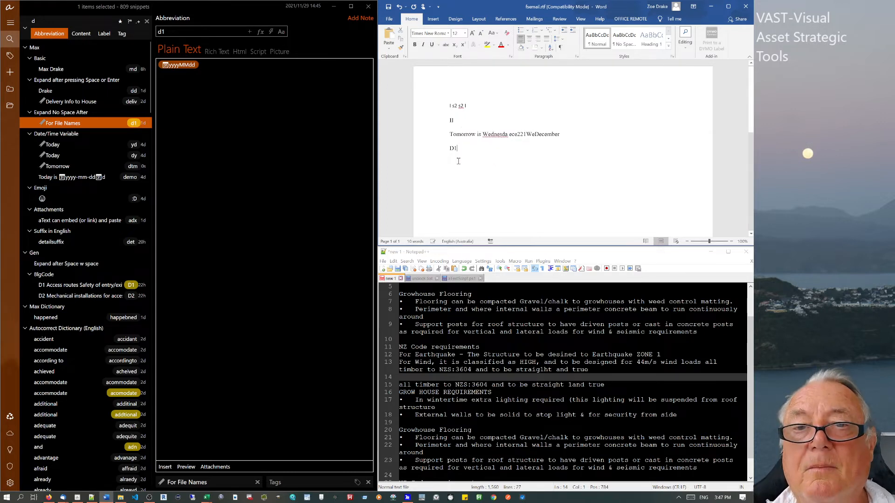
Recheck the For File Names snippet and expand its lowercase abbreviation d1 on the blank line below D1 in Word.
{"action": "left_click", "coordinate": [60, 128]}
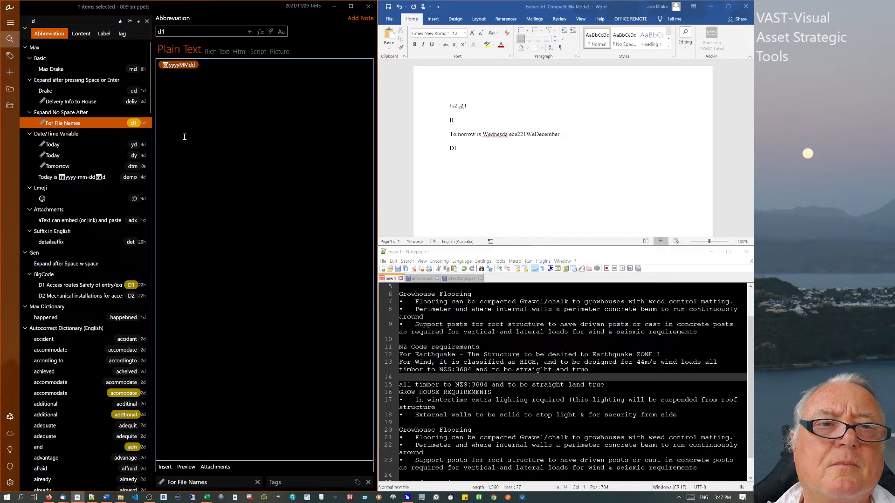
{"action": "mouse_move", "coordinate": [55, 127]}
{"action": "left_mouse_down"}
{"action": "mouse_move", "coordinate": [71, 99]}
{"action": "mouse_move", "coordinate": [61, 133]}
{"action": "left_mouse_up"}
{"action": "left_click", "coordinate": [477, 176]}
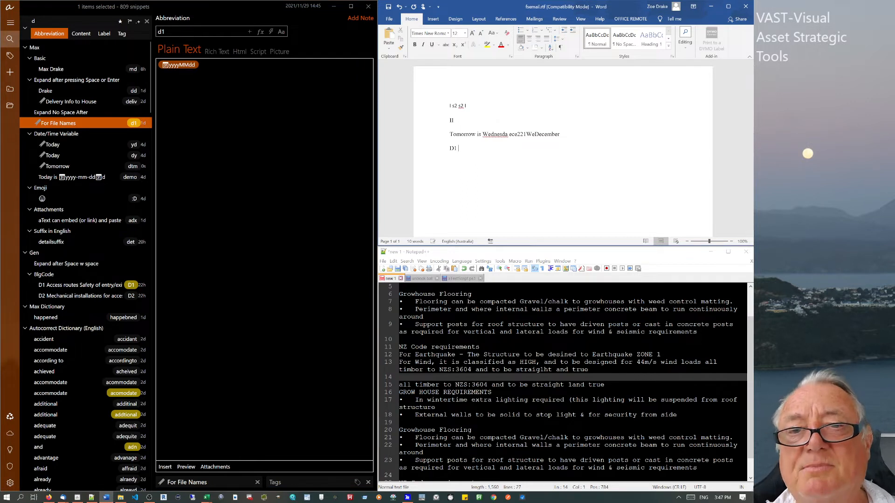
{"action": "left_click", "coordinate": [453, 162]}
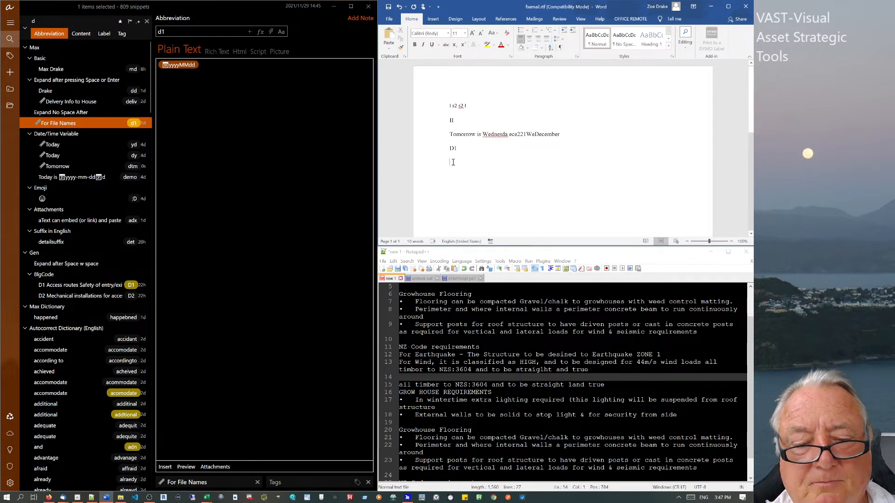
{"action": "type", "text": "d1"}
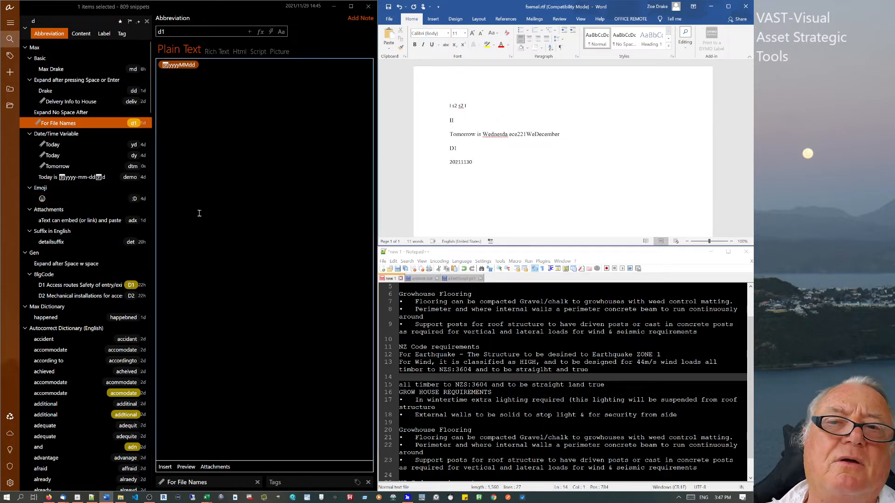
{"action": "left_click", "coordinate": [217, 68]}
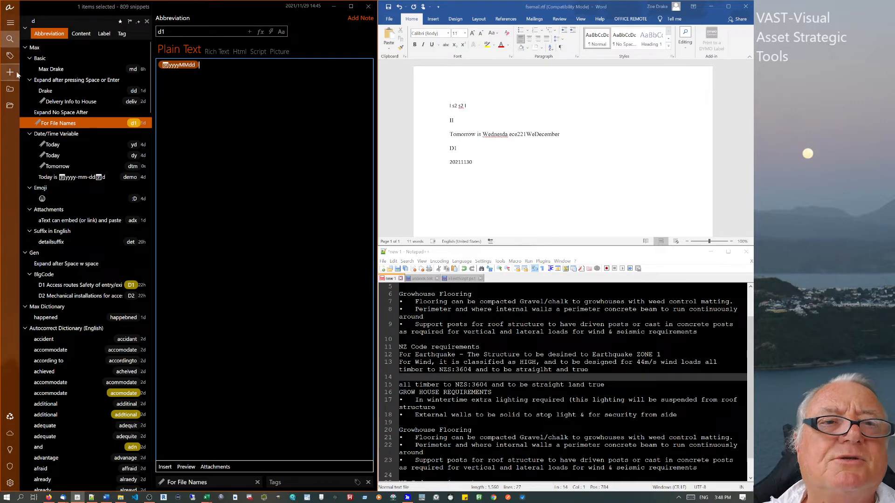
{"action": "left_click", "coordinate": [9, 8]}
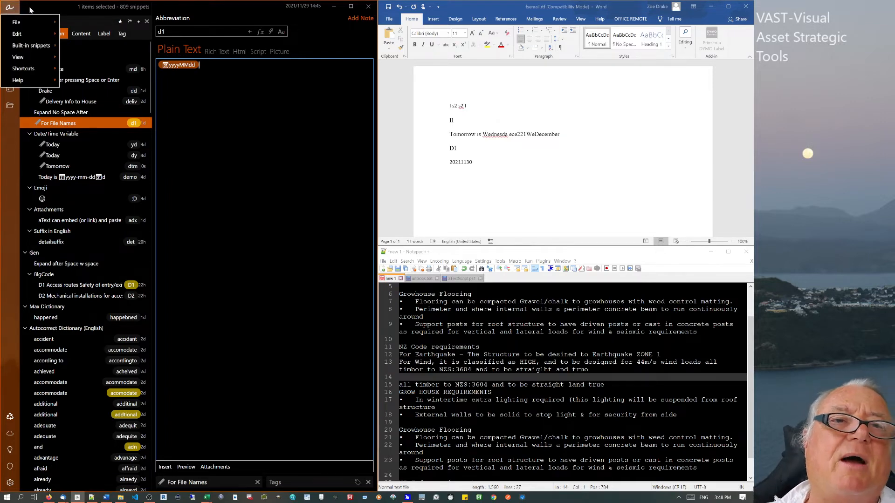
{"action": "left_click", "coordinate": [65, 4]}
{"action": "left_click", "coordinate": [37, 58]}
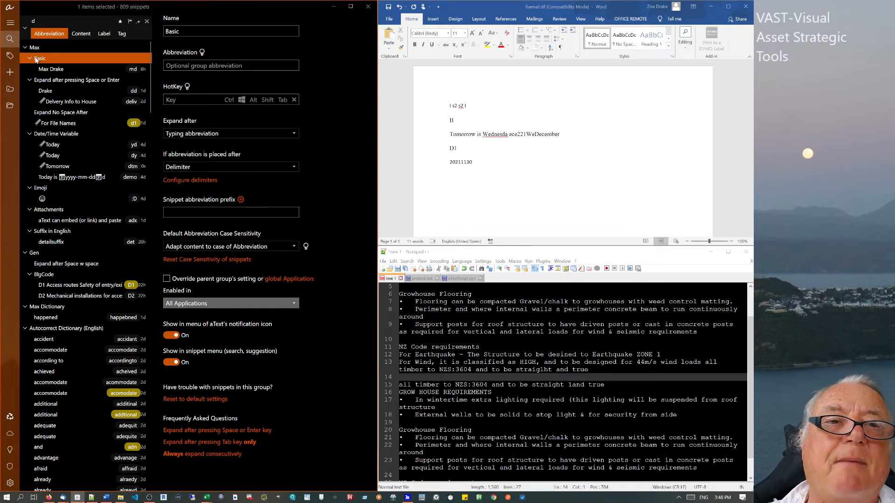
{"action": "left_click", "coordinate": [27, 82]}
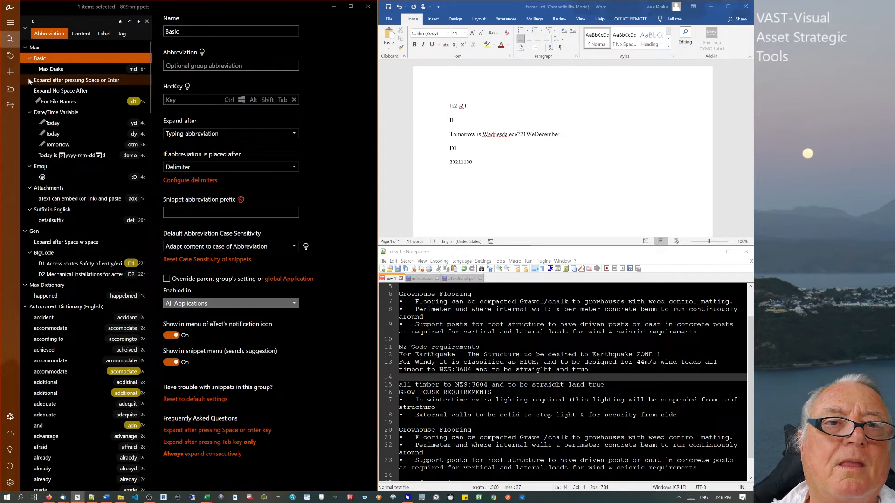
{"action": "left_click", "coordinate": [30, 80]}
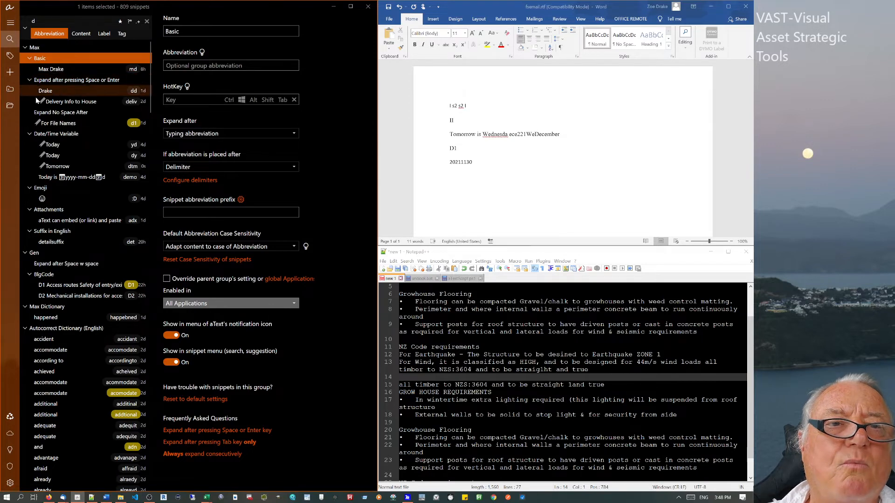
{"action": "left_click", "coordinate": [27, 59]}
{"action": "left_click", "coordinate": [27, 58]}
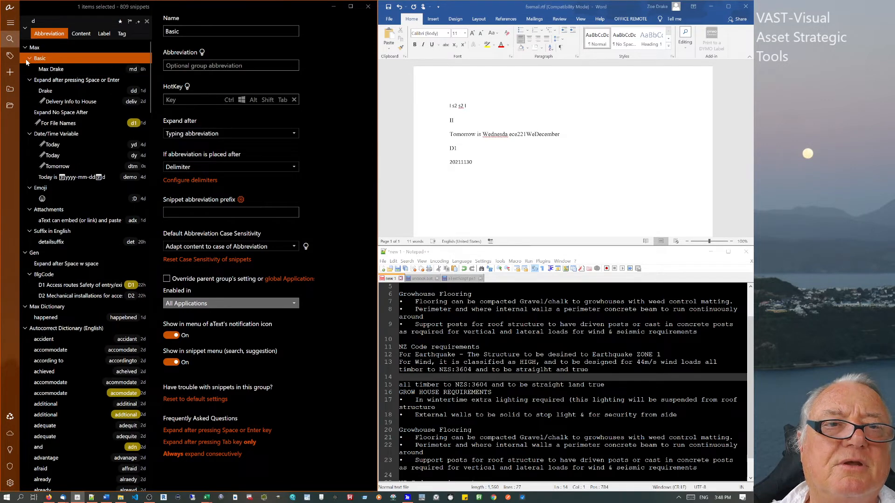
Export the Expand after pressing Space or Enter group from aText, naming the file "Max Expand after pressing Space or Enter-20211130".
{"action": "left_click", "coordinate": [29, 79]}
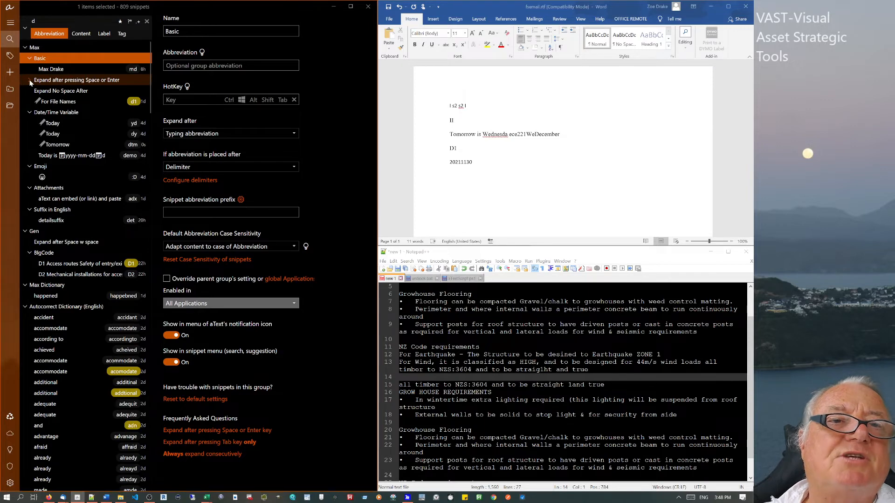
{"action": "left_click", "coordinate": [46, 80]}
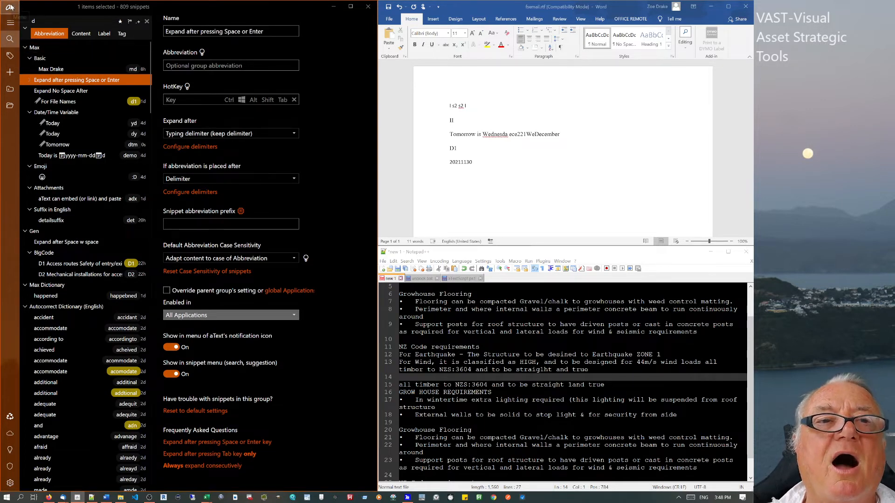
{"action": "right_click", "coordinate": [40, 80]}
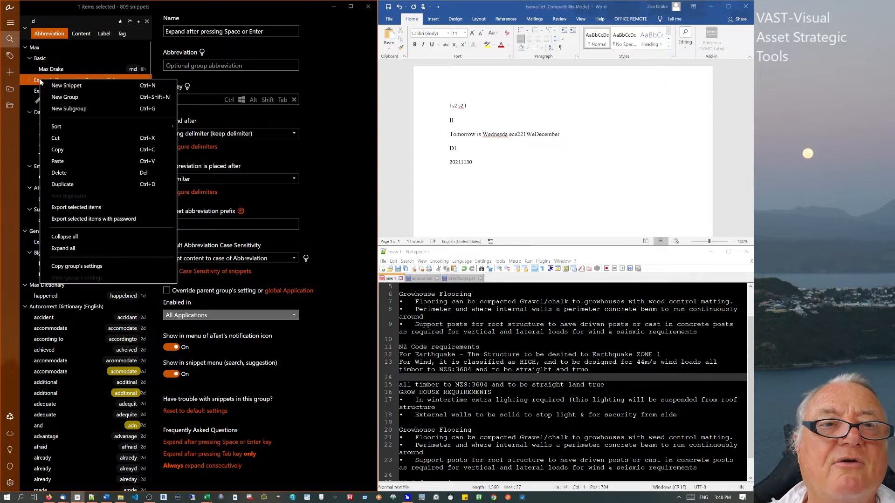
{"action": "left_click", "coordinate": [65, 209]}
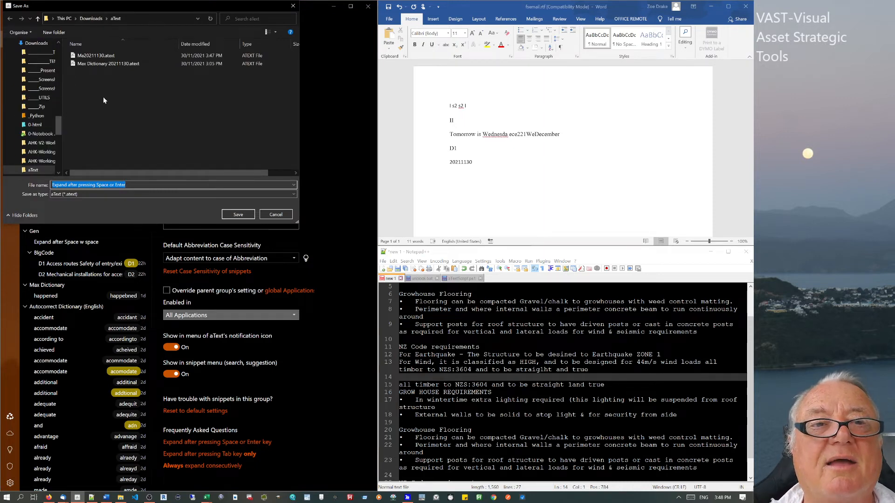
{"action": "left_click", "coordinate": [133, 185]}
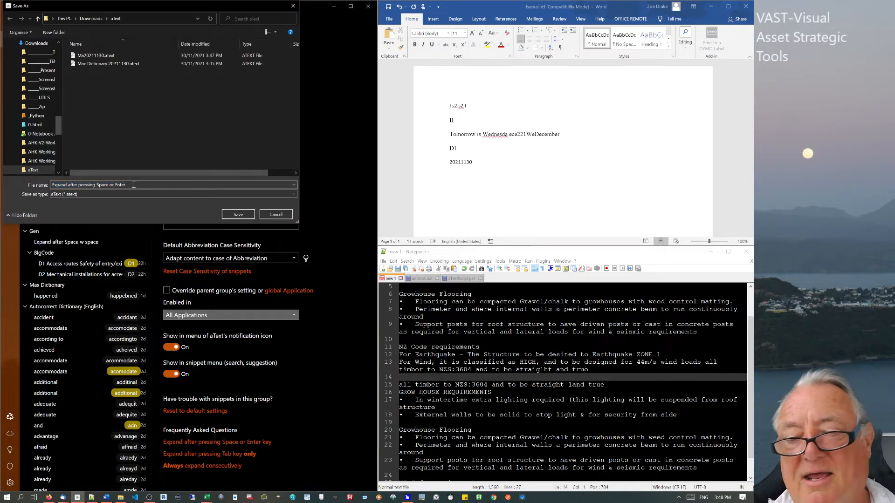
{"action": "left_click", "coordinate": [51, 185]}
{"action": "type", "text": "Max"}
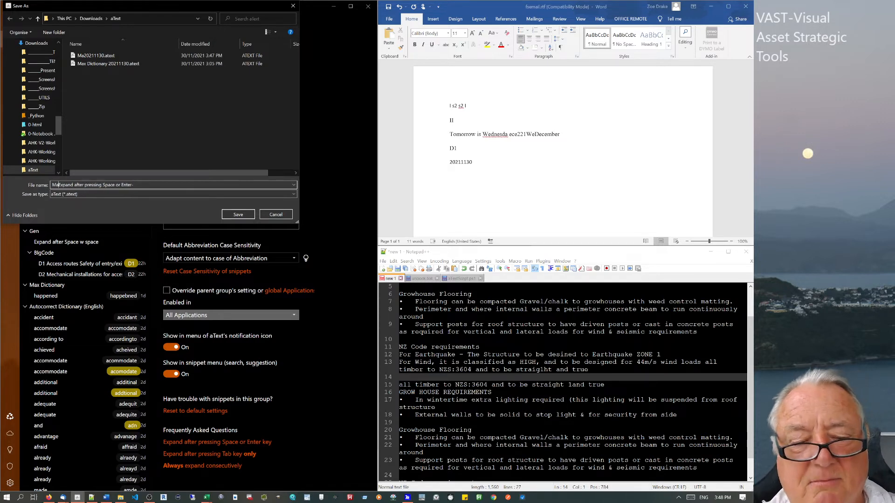
{"action": "left_click", "coordinate": [149, 185]}
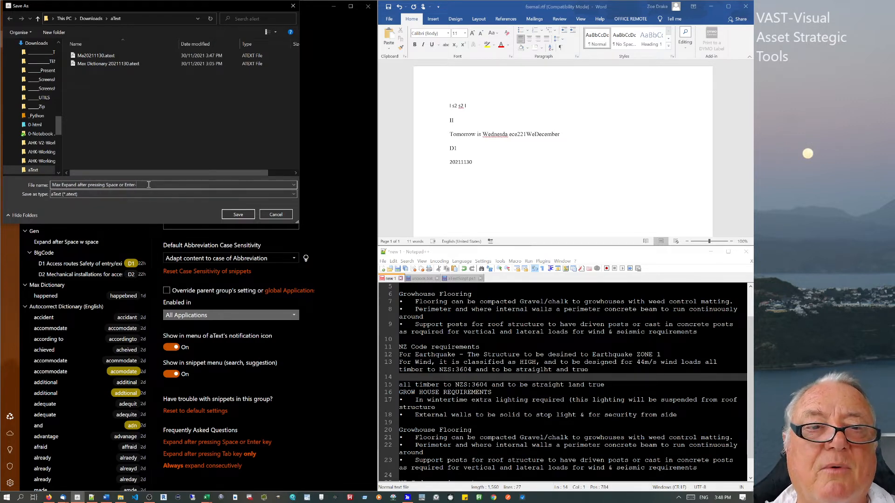
{"action": "type", "text": "20211130"}
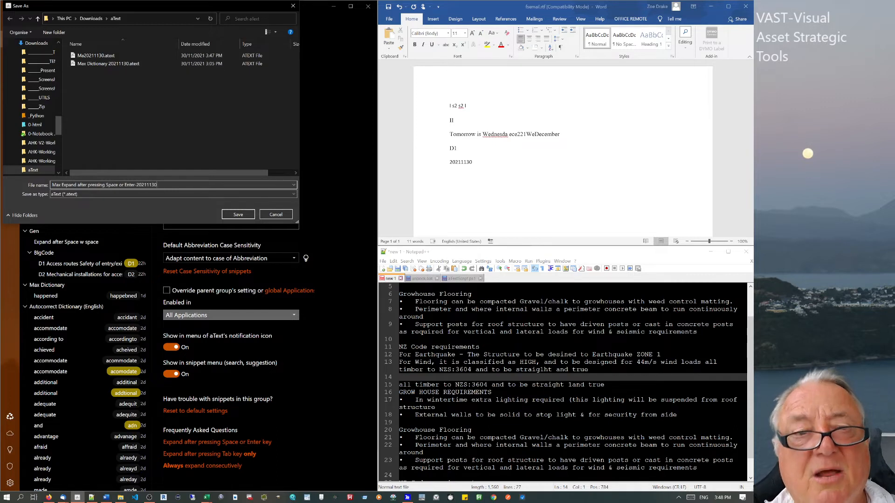
Set the export format to CSV file (*.csv) and save the exported group.
{"action": "left_click", "coordinate": [115, 194]}
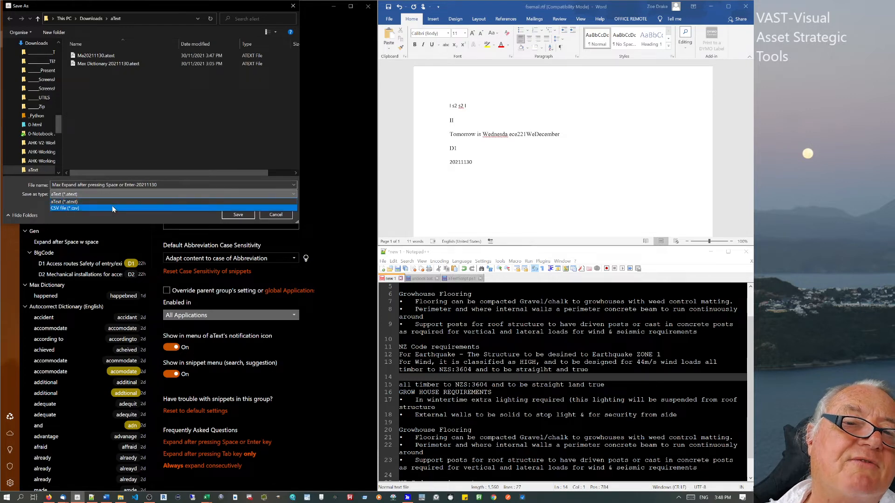
{"action": "left_click", "coordinate": [112, 208]}
{"action": "left_click", "coordinate": [244, 213]}
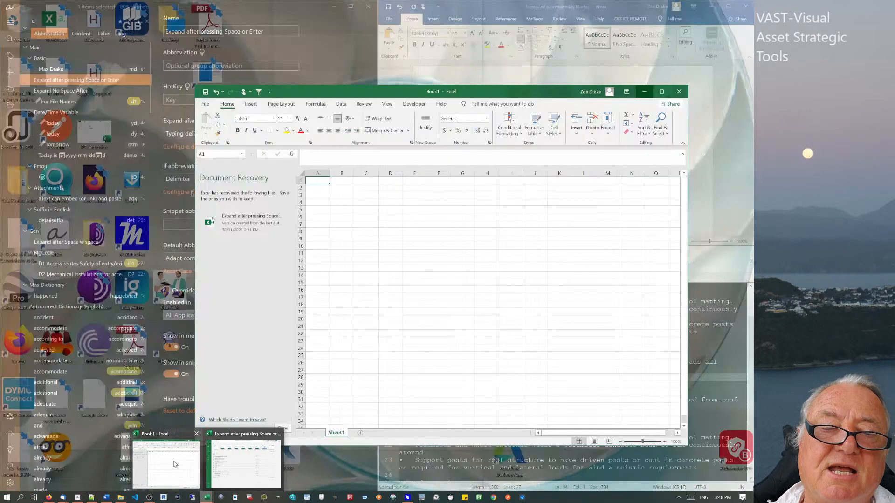
Switch to Excel, dismiss Document Recovery in Book1 and show the sheet of the recovered Expand after pressing Space or Enter-20211130 workbook.
{"action": "left_click", "coordinate": [174, 464]}
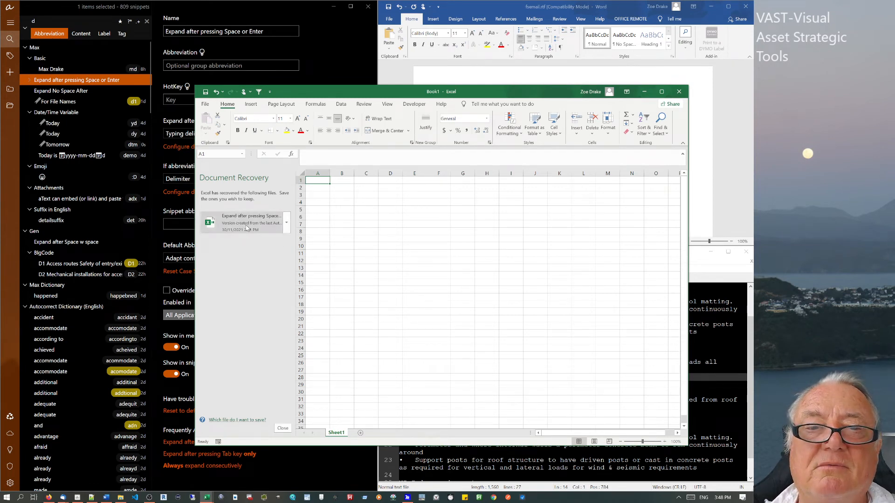
{"action": "left_click", "coordinate": [283, 428]}
{"action": "left_click", "coordinate": [386, 312]}
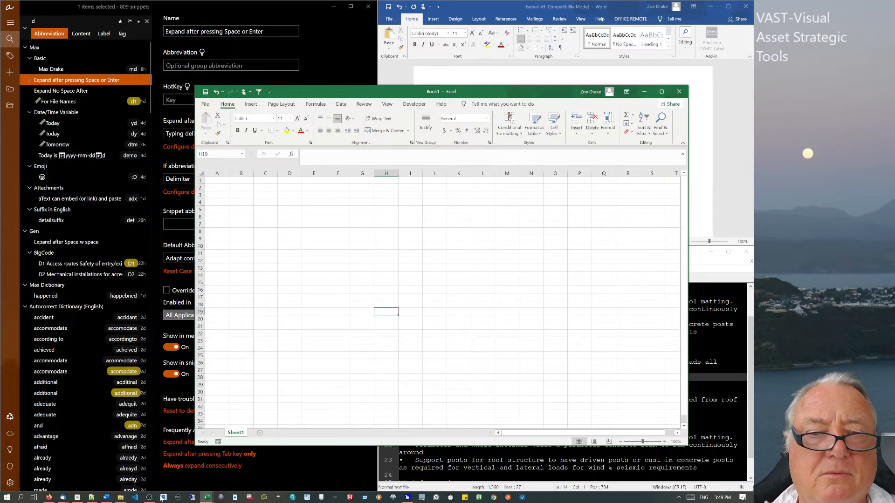
{"action": "mouse_move", "coordinate": [207, 498]}
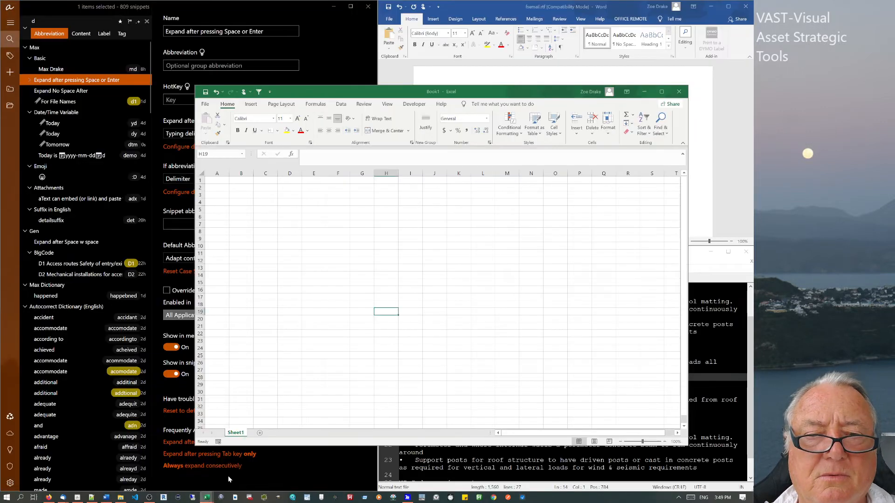
{"action": "left_click", "coordinate": [227, 477]}
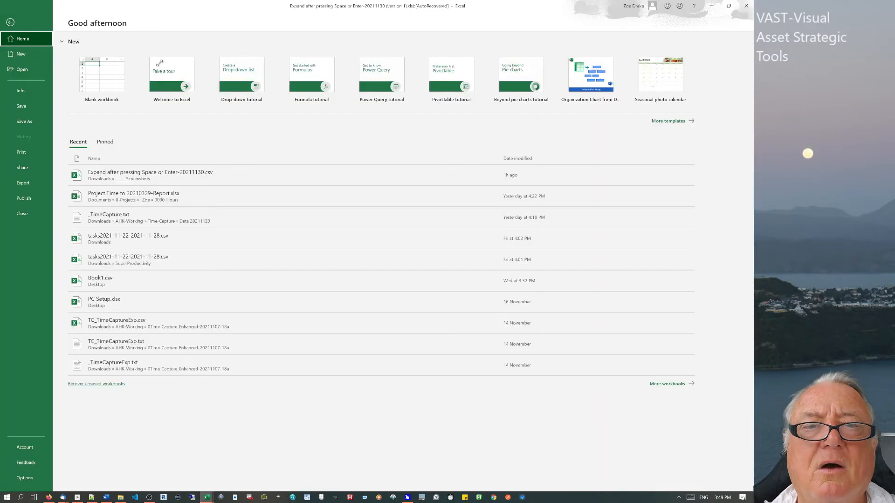
{"action": "left_click", "coordinate": [10, 22]}
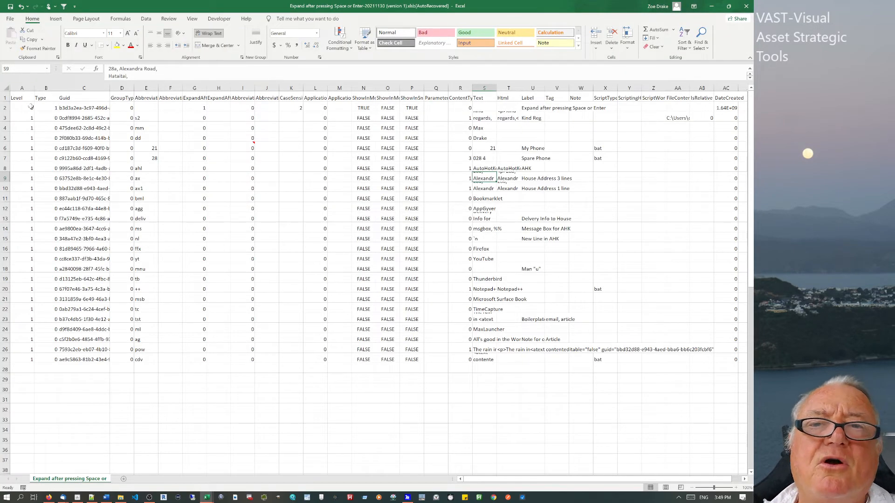
Examine the exported snippet data in the sheet: the abbreviations column, the group row, the GUIDs and the pow snippet's text and HTML content.
{"action": "left_click", "coordinate": [77, 107]}
{"action": "left_click_drag", "start_coordinate": [147, 108], "coordinate": [155, 368]}
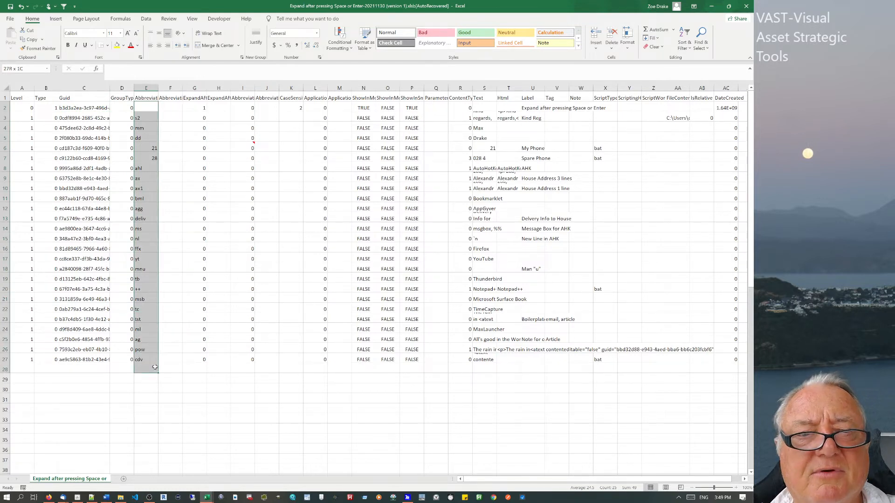
{"action": "left_click_drag", "start_coordinate": [155, 367], "coordinate": [155, 367]}
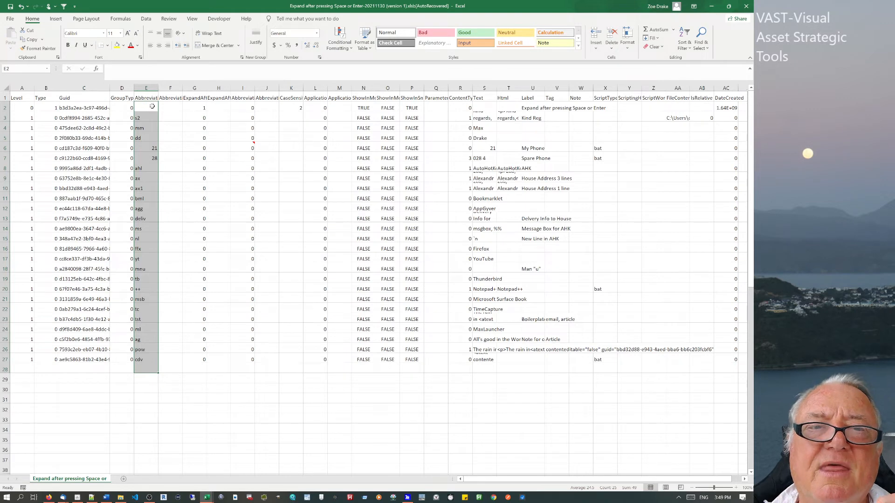
{"action": "left_click", "coordinate": [143, 120]}
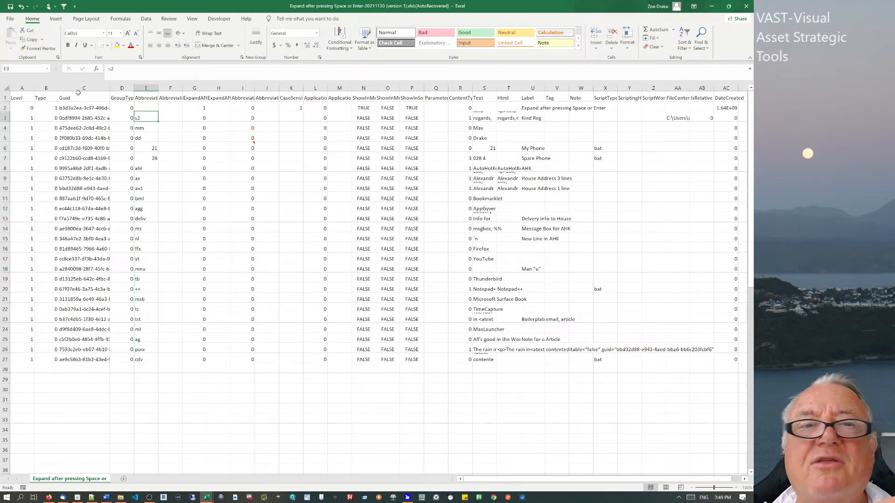
{"action": "left_click", "coordinate": [27, 108]}
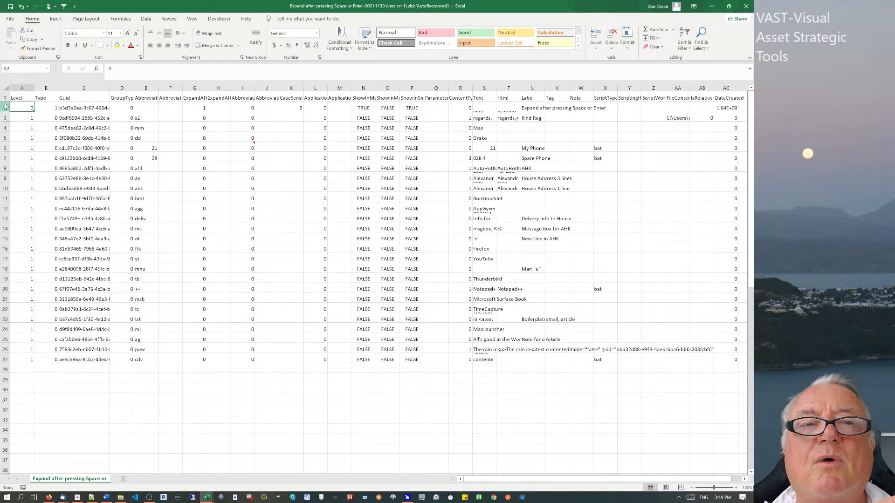
{"action": "left_click", "coordinate": [3, 108]}
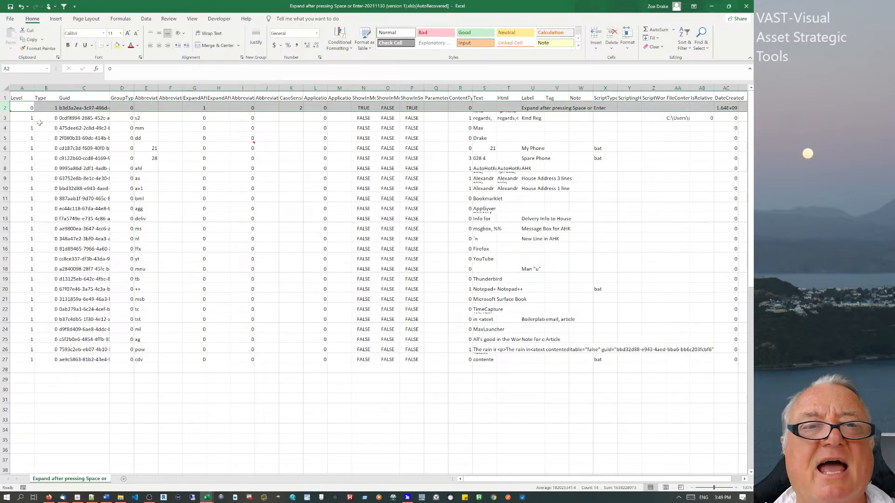
{"action": "left_click", "coordinate": [71, 118]}
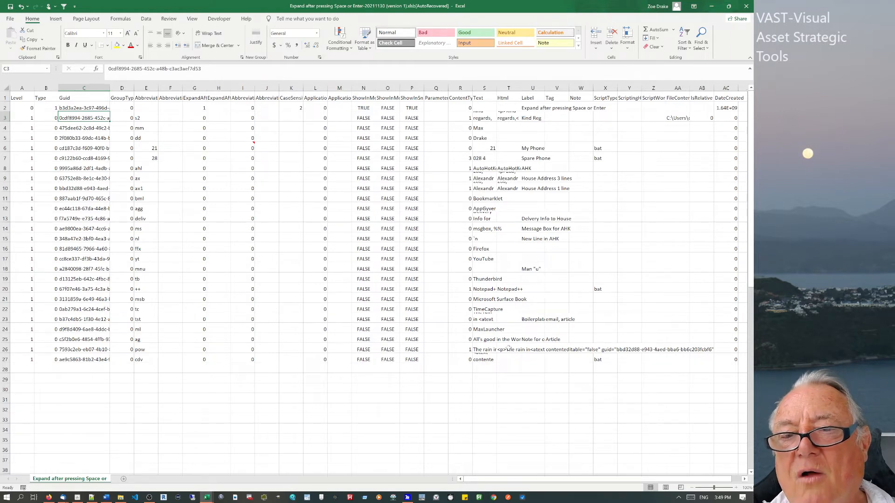
{"action": "left_click_drag", "start_coordinate": [482, 350], "coordinate": [540, 350]}
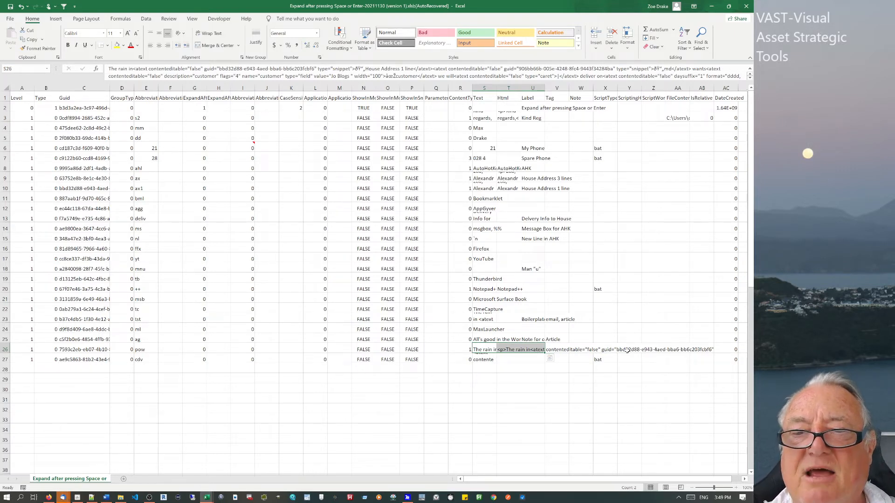
{"action": "left_click", "coordinate": [633, 353]}
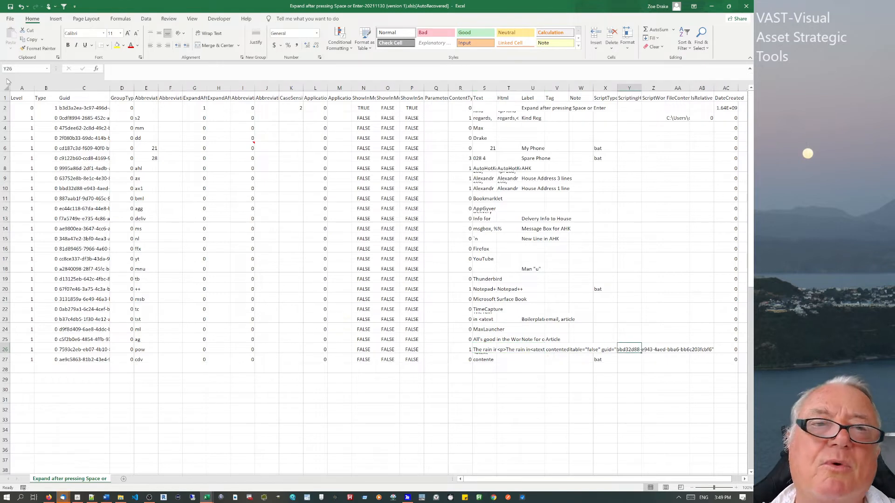
Examine the Guid column's identifiers, including the group row's full value, and the mm snippet's row across all exported columns.
{"action": "left_click", "coordinate": [85, 98]}
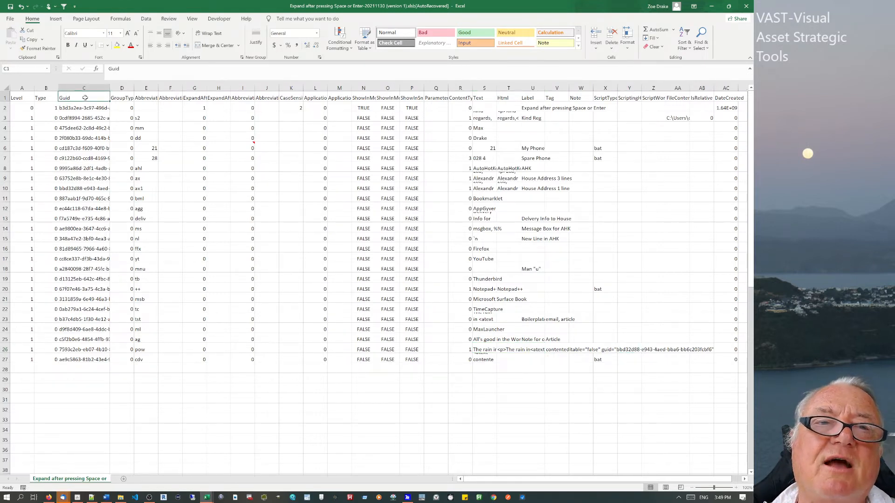
{"action": "left_click", "coordinate": [83, 107]}
{"action": "left_click_drag", "start_coordinate": [216, 71], "coordinate": [107, 70]}
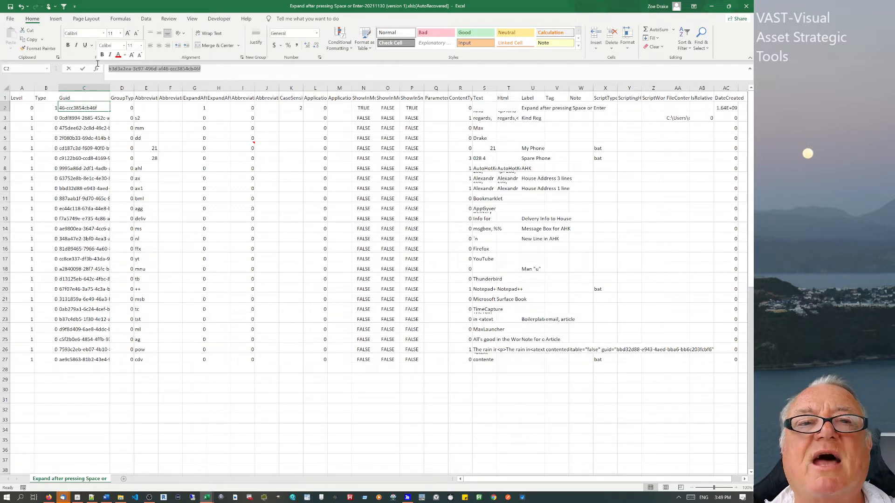
{"action": "left_click", "coordinate": [93, 129]}
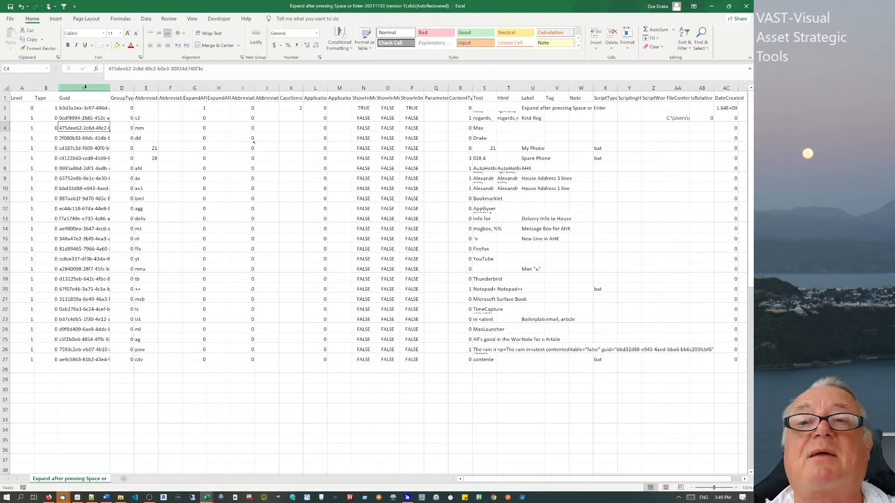
{"action": "left_click", "coordinate": [79, 157]}
{"action": "left_click", "coordinate": [76, 148]}
{"action": "left_click", "coordinate": [82, 128]}
{"action": "left_click_drag", "start_coordinate": [121, 127], "coordinate": [601, 125]}
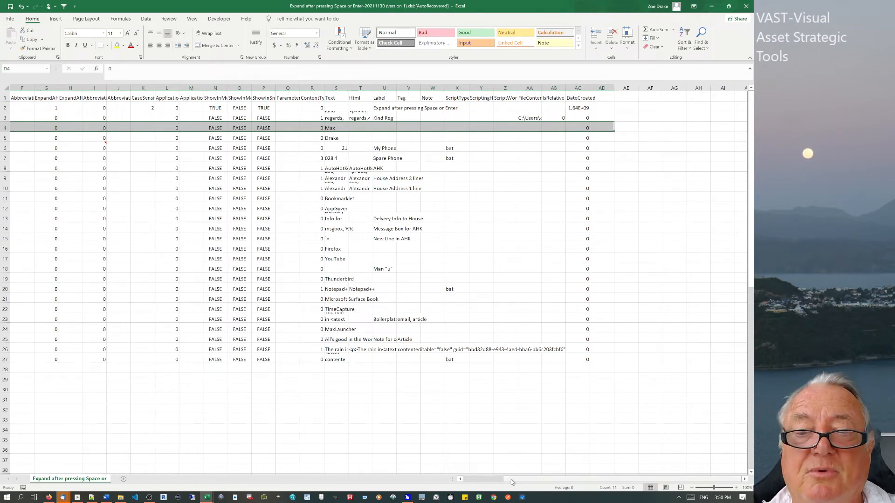
{"action": "left_click_drag", "start_coordinate": [544, 480], "coordinate": [470, 476]}
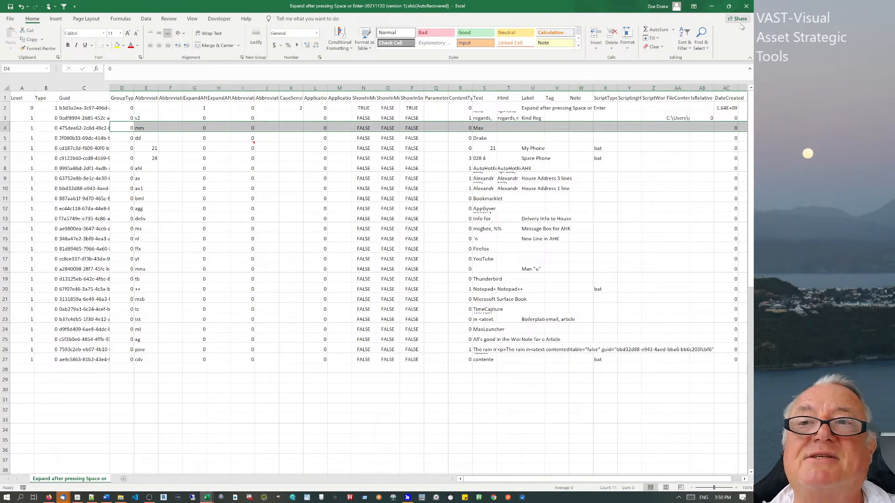
Minimize the blank Book1 workbook and bring the exported snippet workbook back to the front.
{"action": "left_click", "coordinate": [711, 8]}
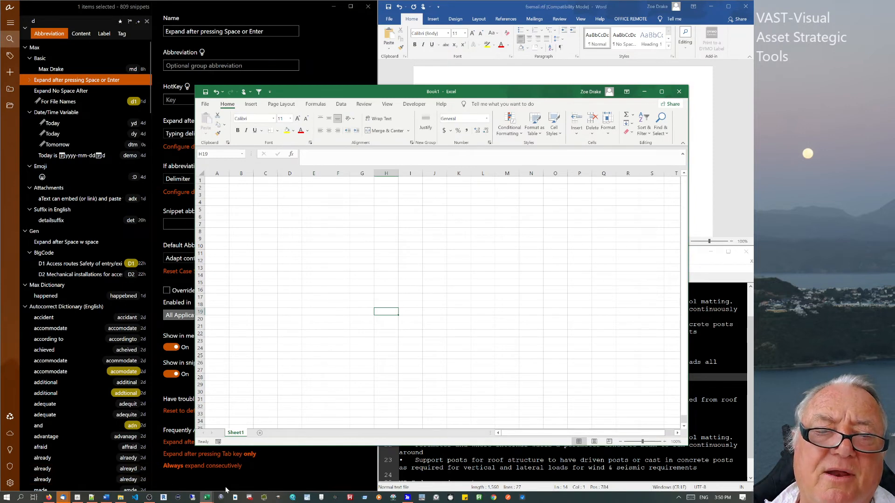
{"action": "left_click", "coordinate": [225, 488]}
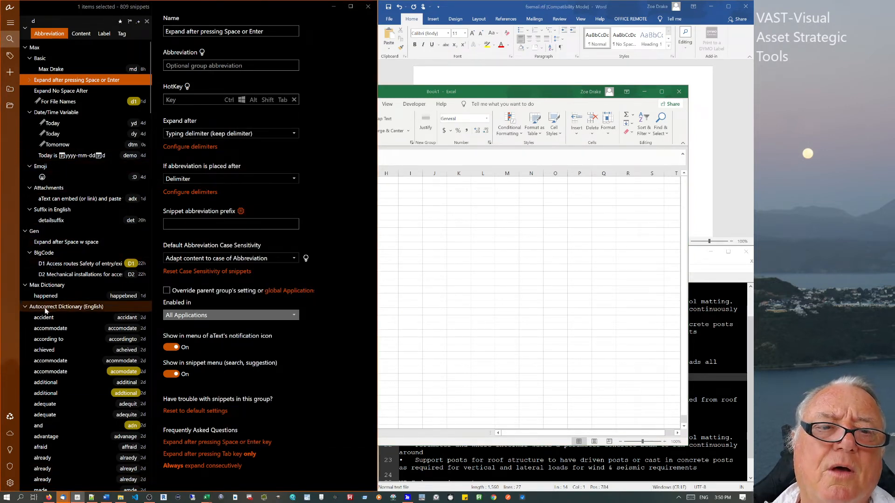
{"action": "left_click", "coordinate": [478, 236]}
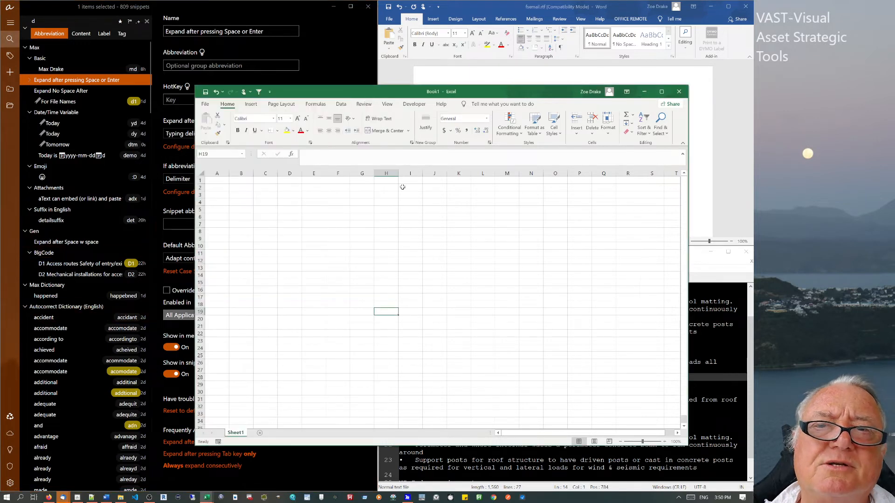
{"action": "left_click", "coordinate": [644, 91]}
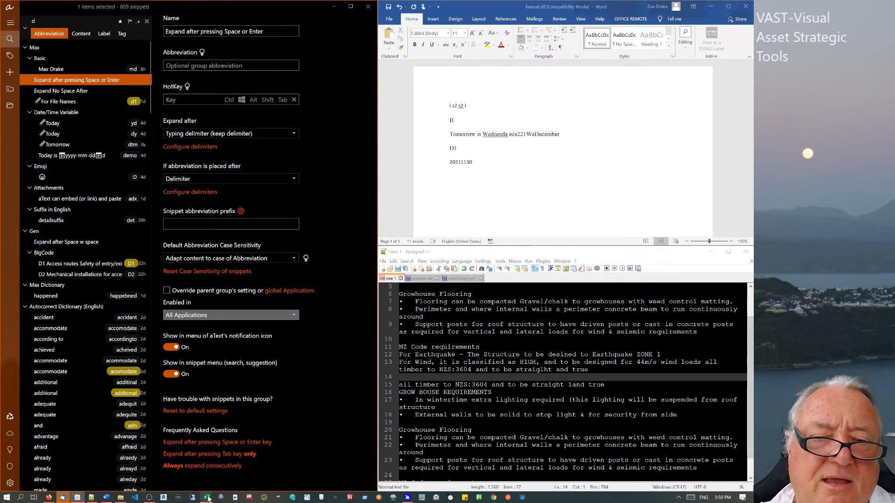
{"action": "left_click", "coordinate": [242, 474]}
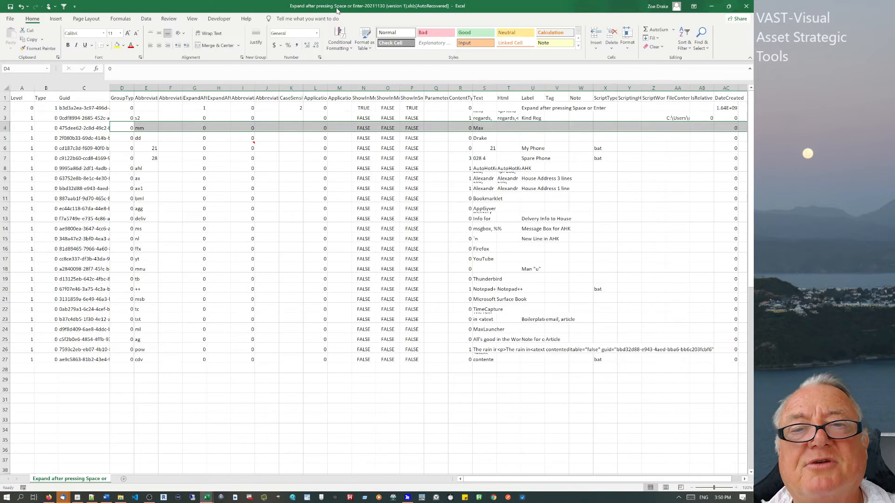
Examine the snippet abbreviations in column E, from s2 in row 3 down to cdv in row 27.
{"action": "left_click_drag", "start_coordinate": [144, 108], "coordinate": [152, 360]}
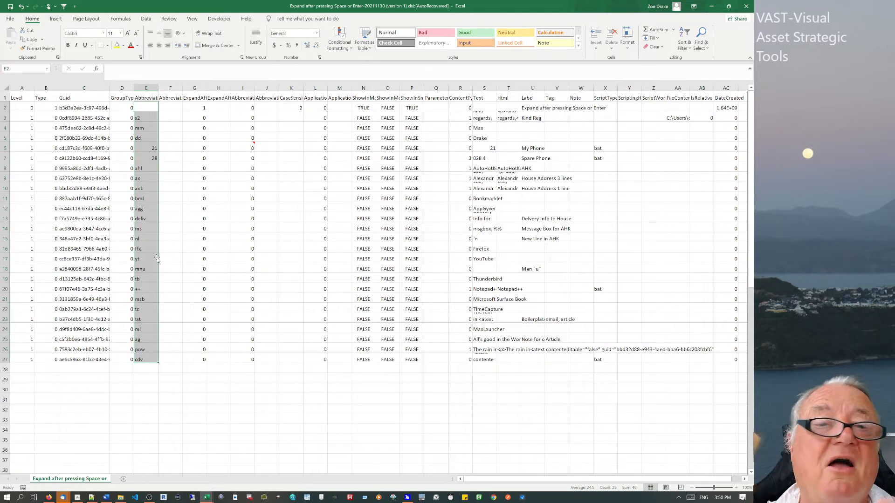
{"action": "left_click", "coordinate": [145, 239]}
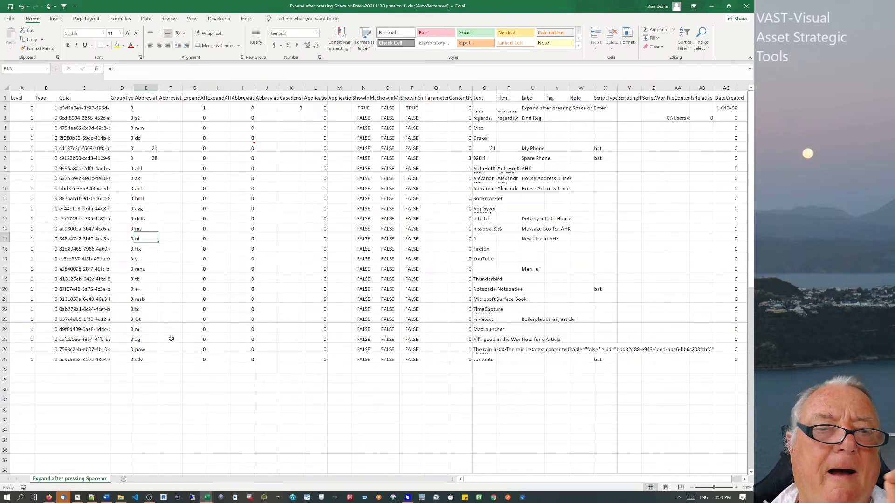
{"action": "left_click_drag", "start_coordinate": [149, 360], "coordinate": [152, 133]}
{"action": "left_click", "coordinate": [167, 168]}
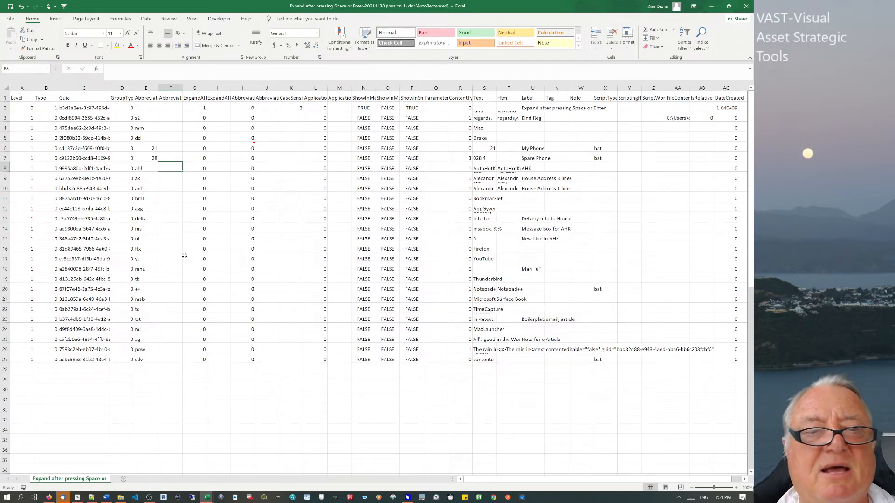
{"action": "left_click", "coordinate": [147, 115]}
{"action": "left_click_drag", "start_coordinate": [146, 114], "coordinate": [145, 361]}
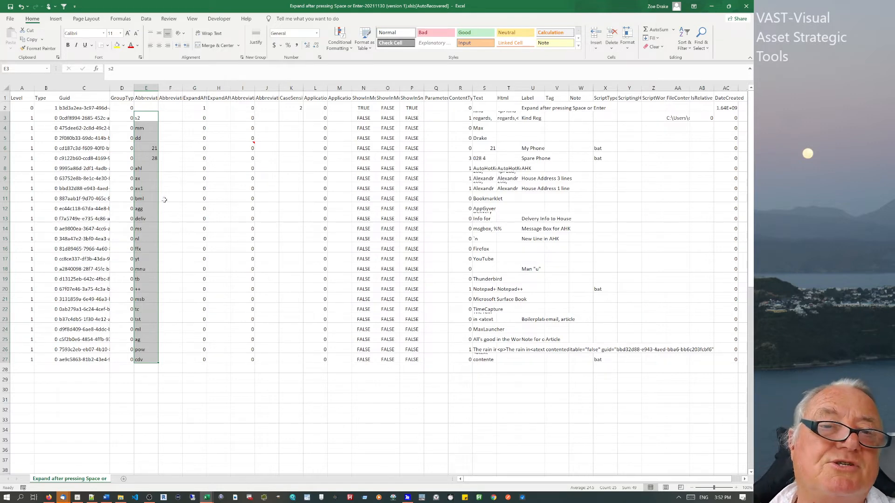
{"action": "left_click", "coordinate": [174, 229]}
{"action": "left_click", "coordinate": [149, 268]}
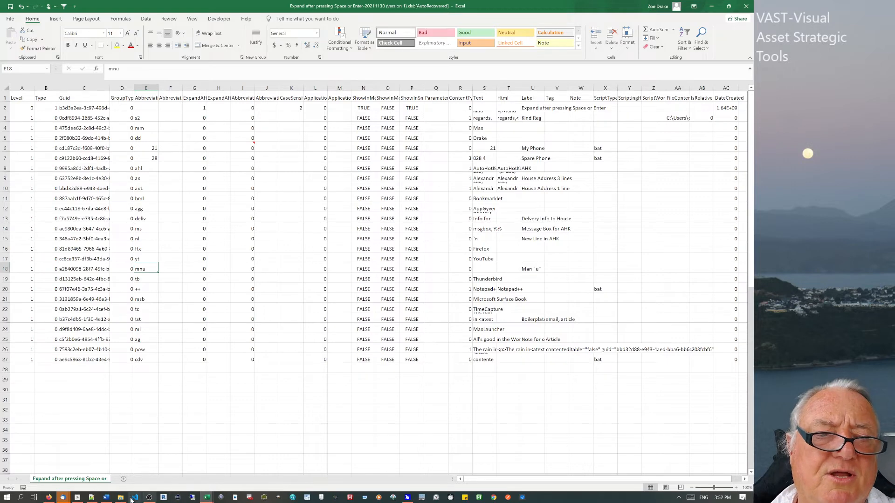
Switch to aText, collapse every top-level snippet group down to TidBITS Autocorrect Dictionary, and clear the selection.
{"action": "left_click", "coordinate": [76, 498]}
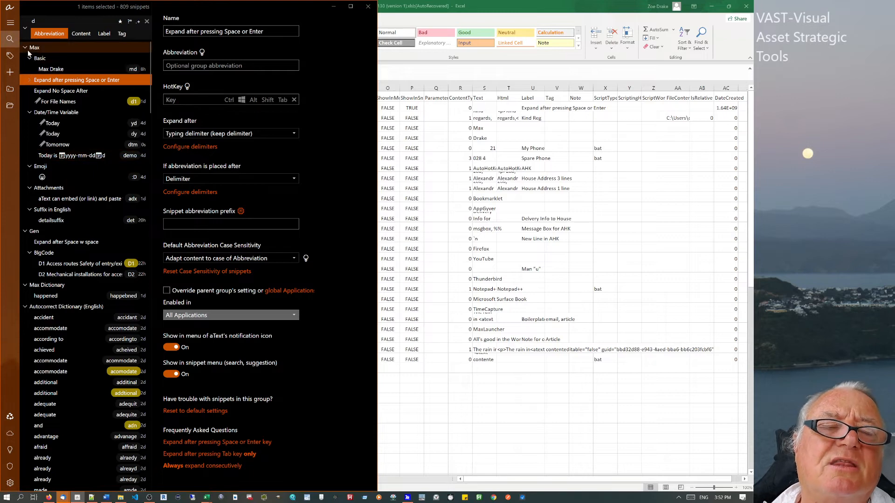
{"action": "left_click", "coordinate": [39, 51]}
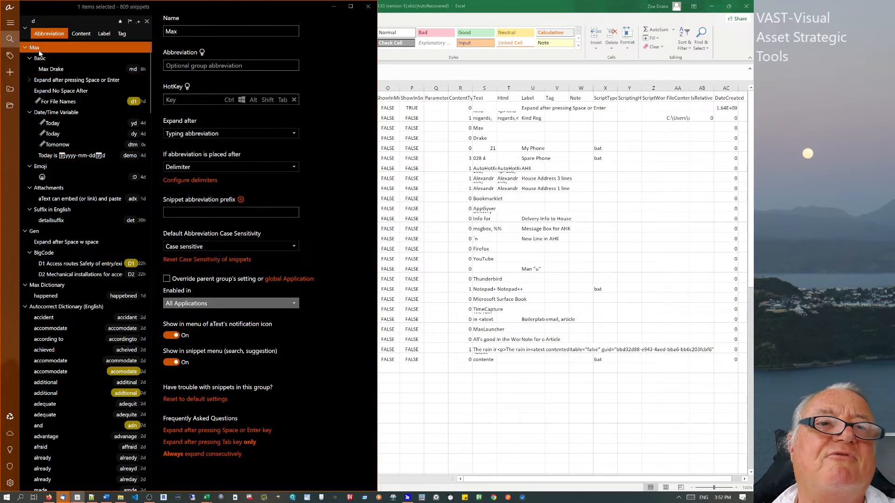
{"action": "left_click", "coordinate": [22, 52]}
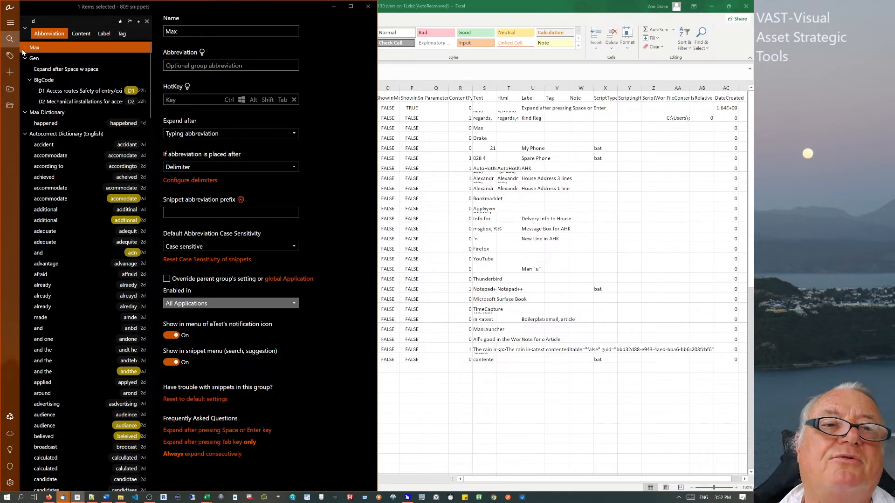
{"action": "left_click", "coordinate": [25, 58]}
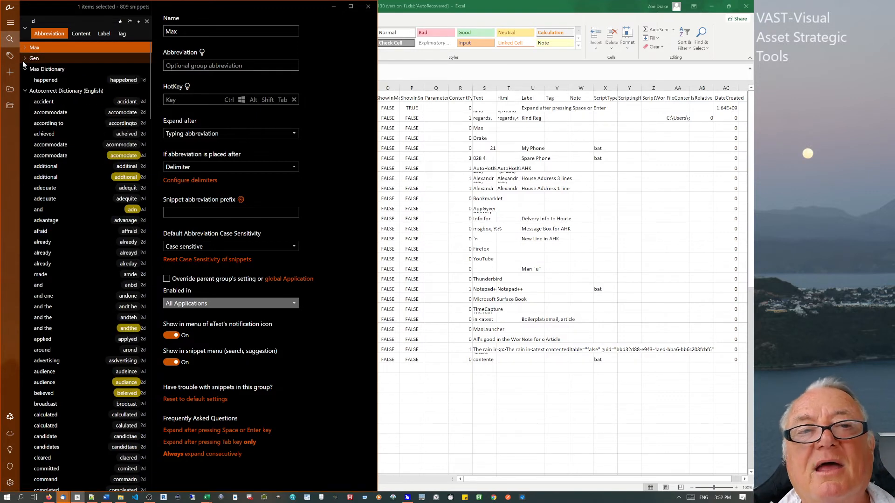
{"action": "left_click", "coordinate": [25, 69]}
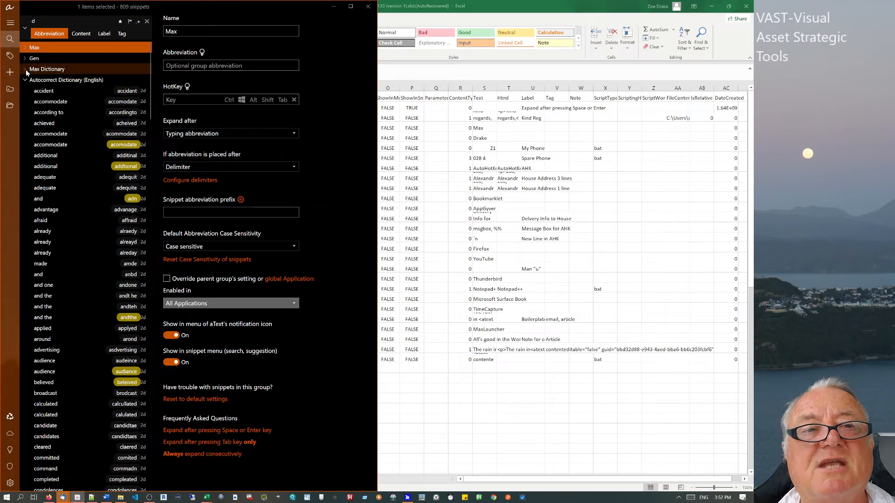
{"action": "left_click", "coordinate": [24, 82]}
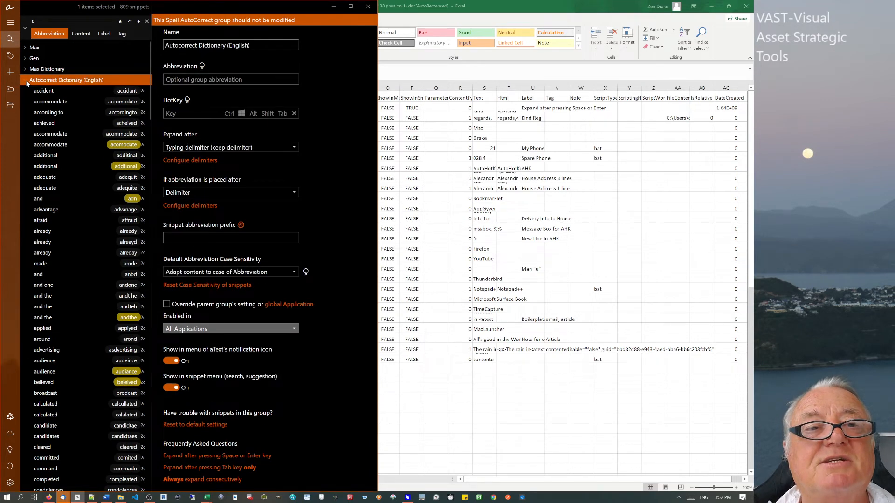
{"action": "left_click", "coordinate": [25, 81]}
{"action": "left_click", "coordinate": [25, 91]}
{"action": "left_click", "coordinate": [24, 93]}
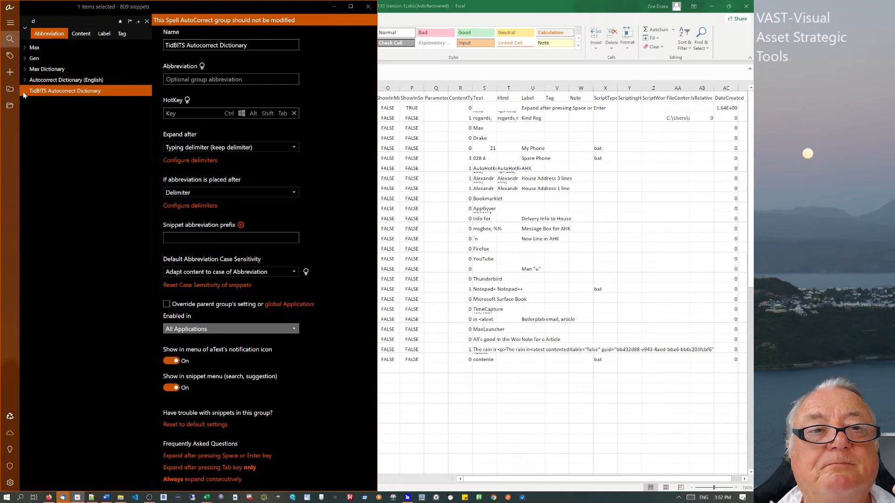
{"action": "left_click", "coordinate": [50, 161]}
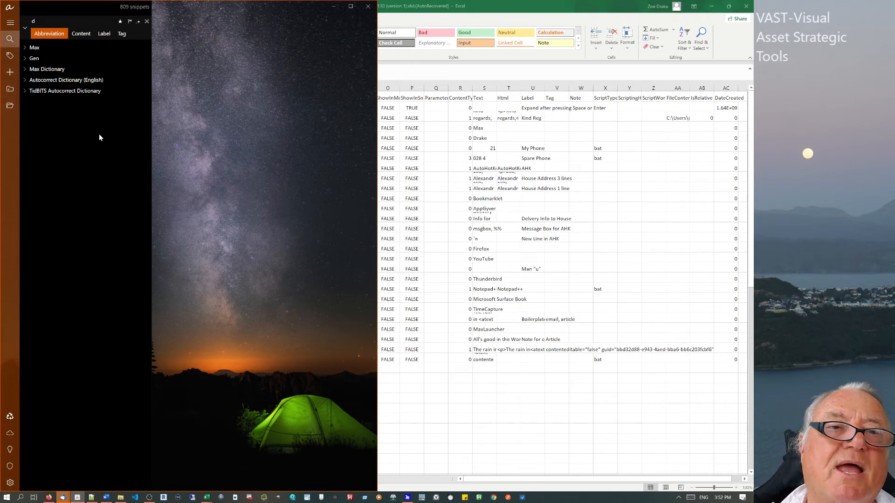
Expand the Max group and open the md snippet in its Basic subgroup.
{"action": "left_click", "coordinate": [33, 48]}
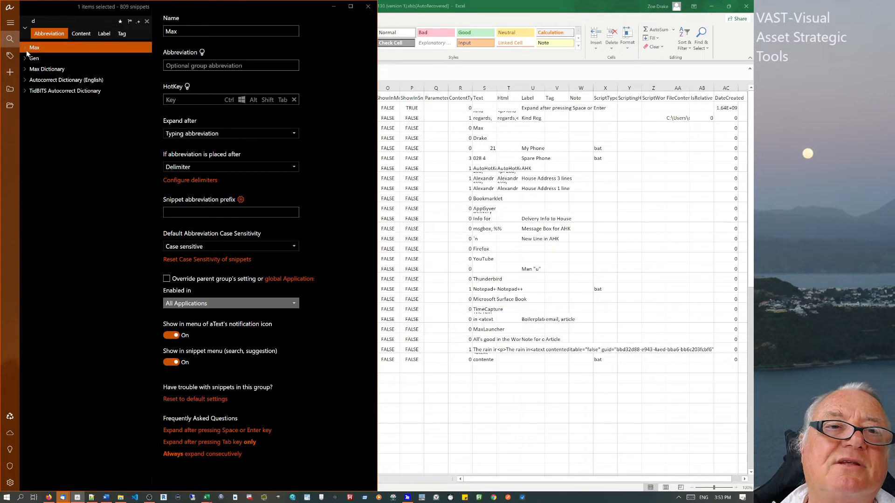
{"action": "left_click", "coordinate": [25, 48]}
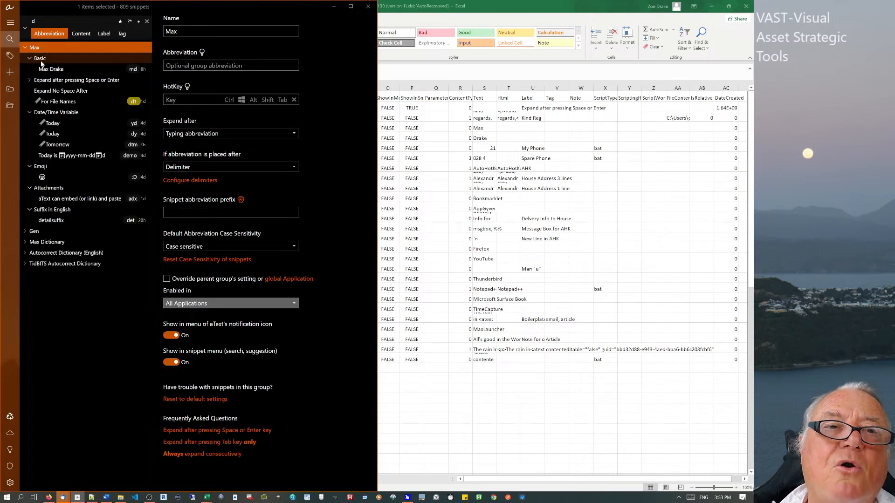
{"action": "left_click", "coordinate": [45, 71]}
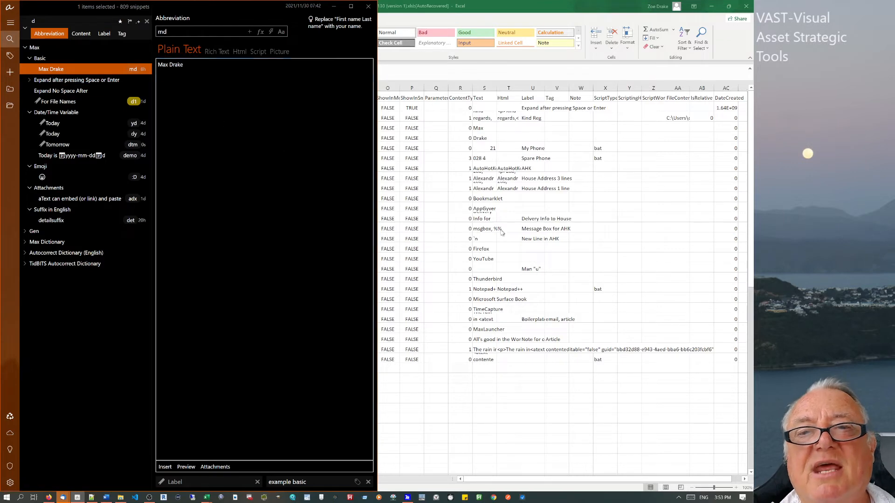
Switch to Excel, test the md abbreviation in empty cell T28, and clear the expanded text from the cell.
{"action": "left_click", "coordinate": [500, 370]}
{"action": "type", "text": "m"}
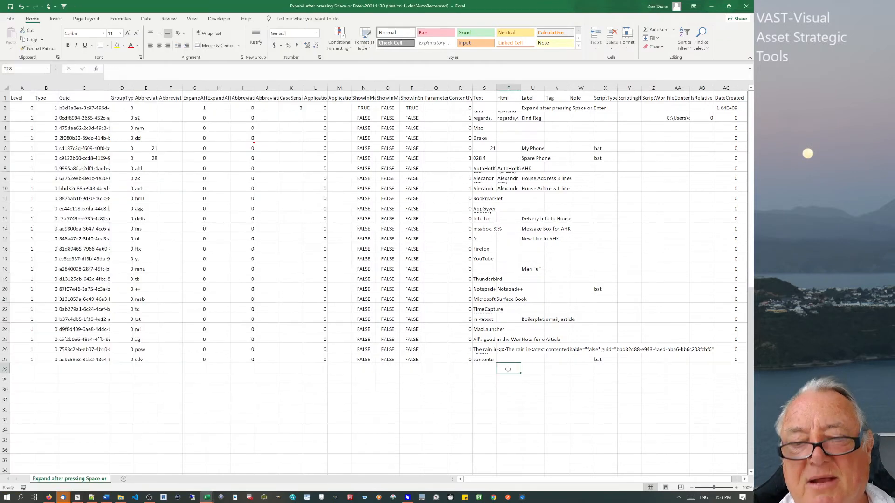
{"action": "type", "text": "d"}
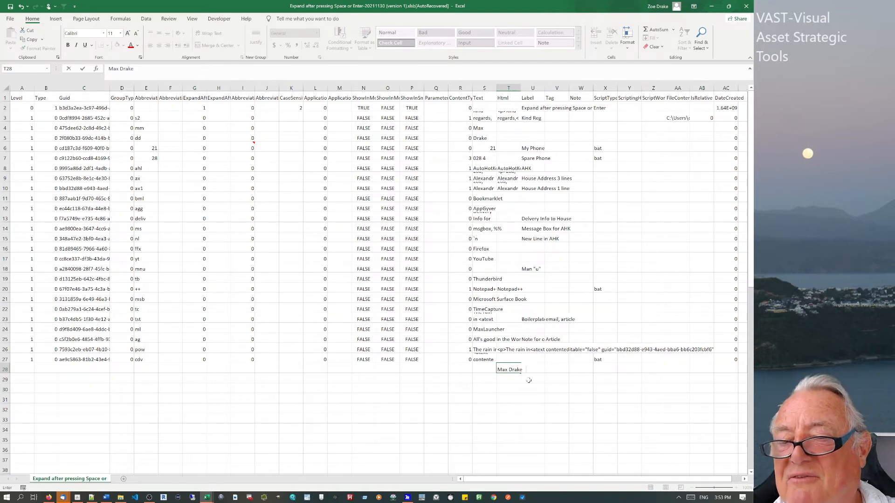
{"action": "left_click", "coordinate": [510, 368]}
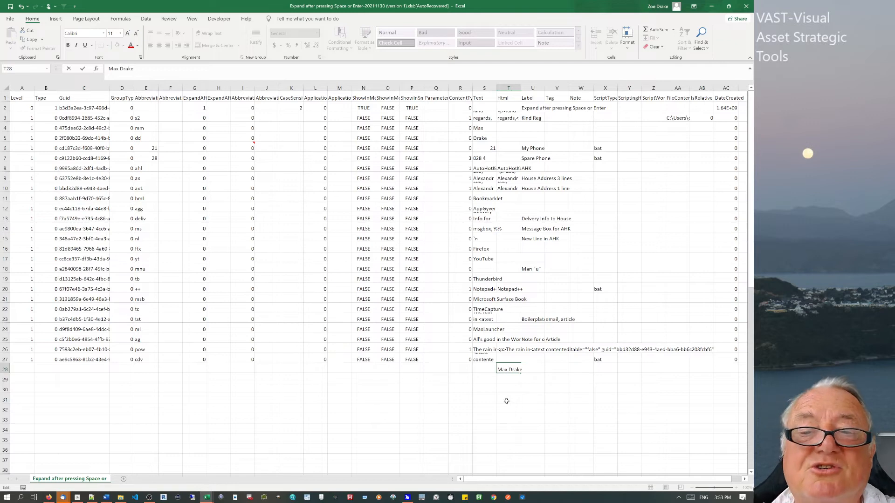
{"action": "left_click", "coordinate": [506, 389]}
{"action": "left_click", "coordinate": [506, 367]}
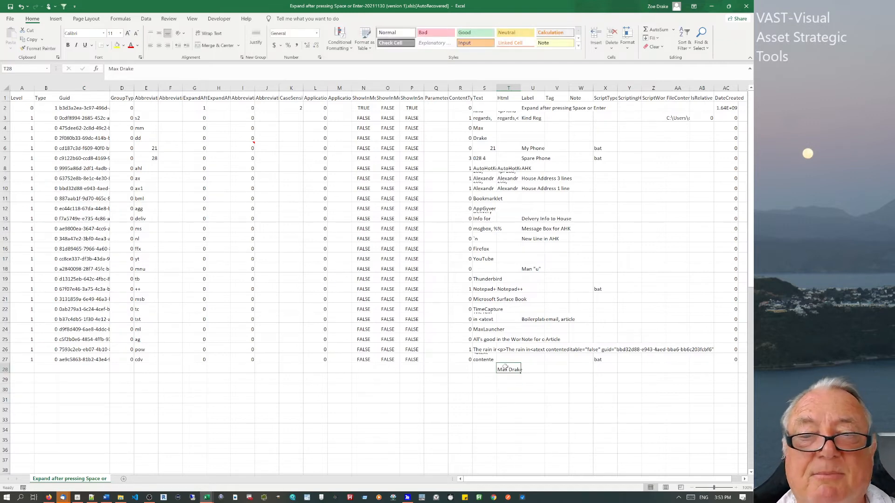
{"action": "key", "text": "Delete"}
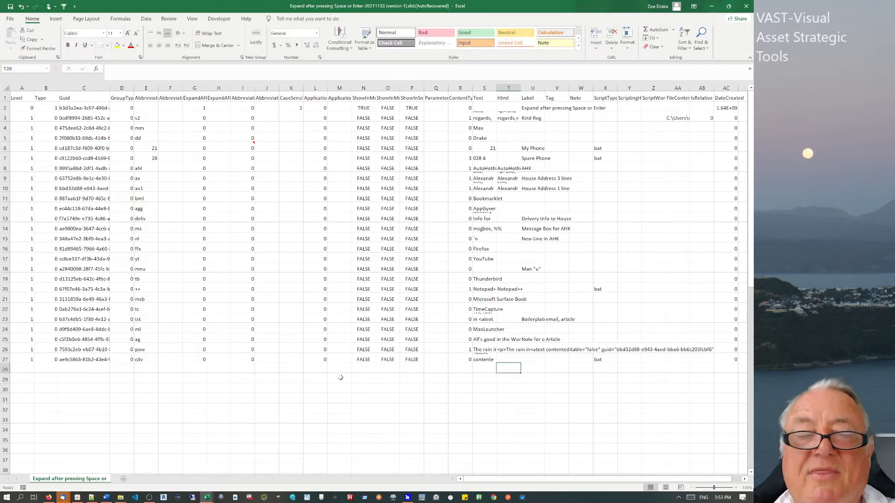
Switch to aText and remove the d filter from the abbreviation search to list all snippets.
{"action": "left_click", "coordinate": [76, 498]}
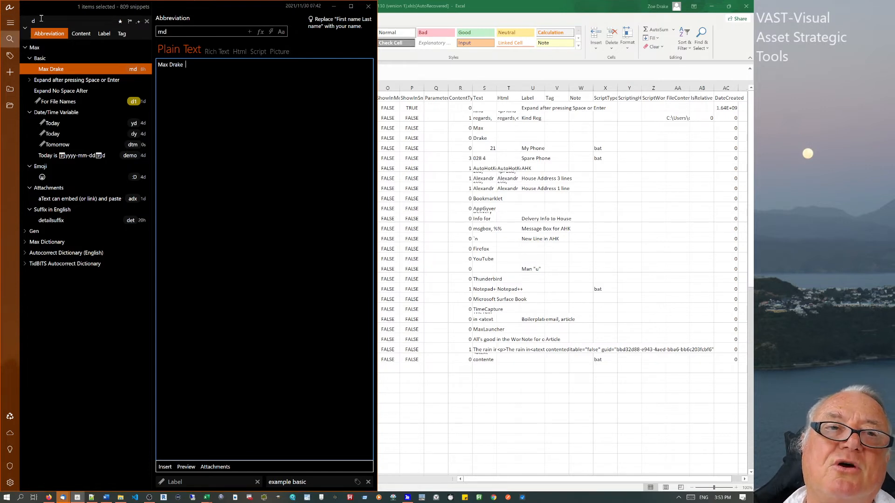
{"action": "key", "text": "BackSpace"}
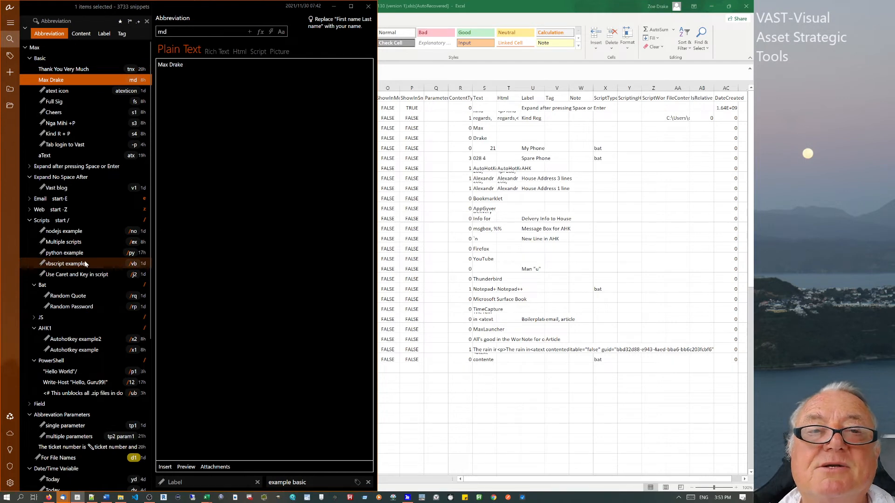
{"action": "mouse_move", "coordinate": [86, 264]}
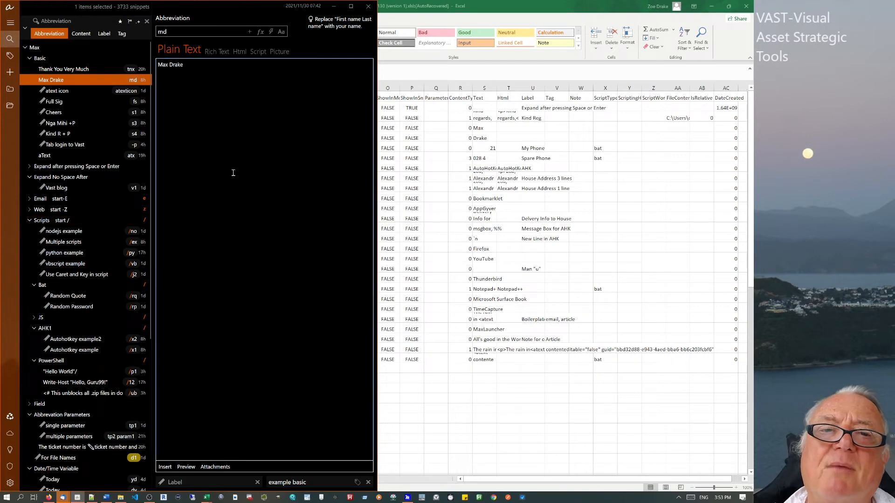
{"action": "left_click", "coordinate": [194, 156]}
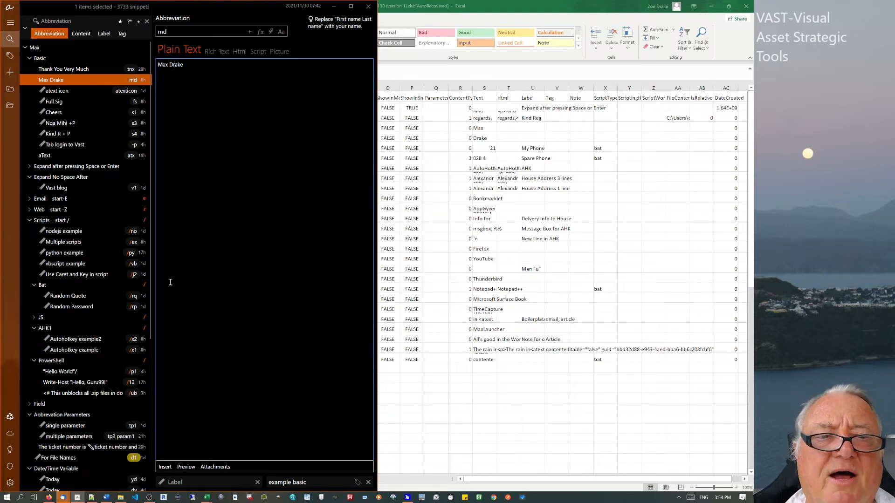
Switch to File Explorer and delete the six aTextScript files, from aTextScript.ps1 through aTextScript.ahk, in the Temp folder.
{"action": "left_click", "coordinate": [91, 498]}
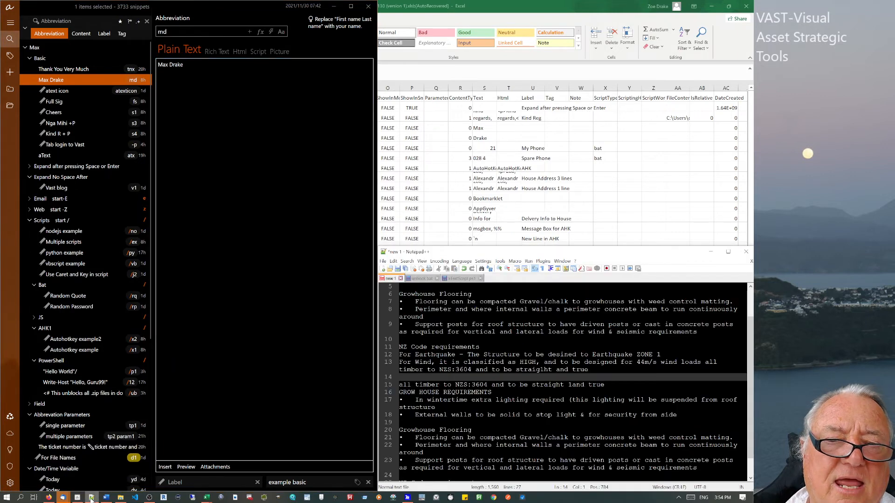
{"action": "left_click", "coordinate": [120, 498]}
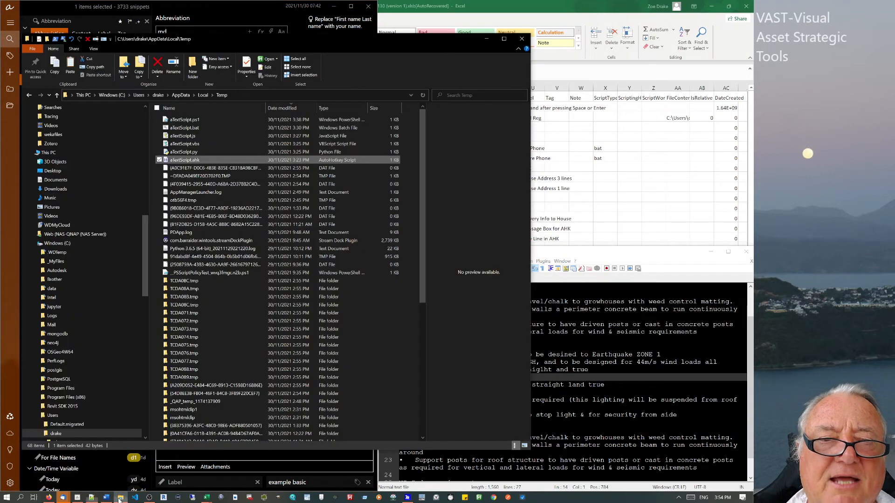
{"action": "left_click", "coordinate": [180, 154]}
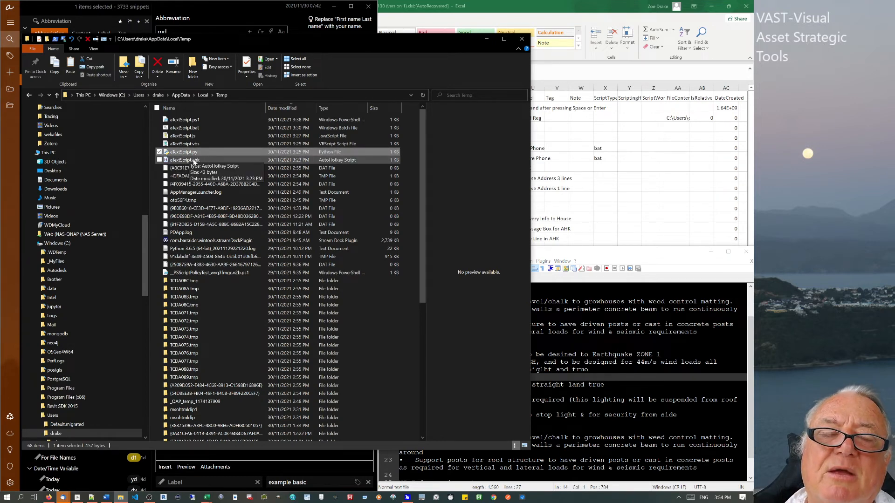
{"action": "left_click", "coordinate": [221, 122]}
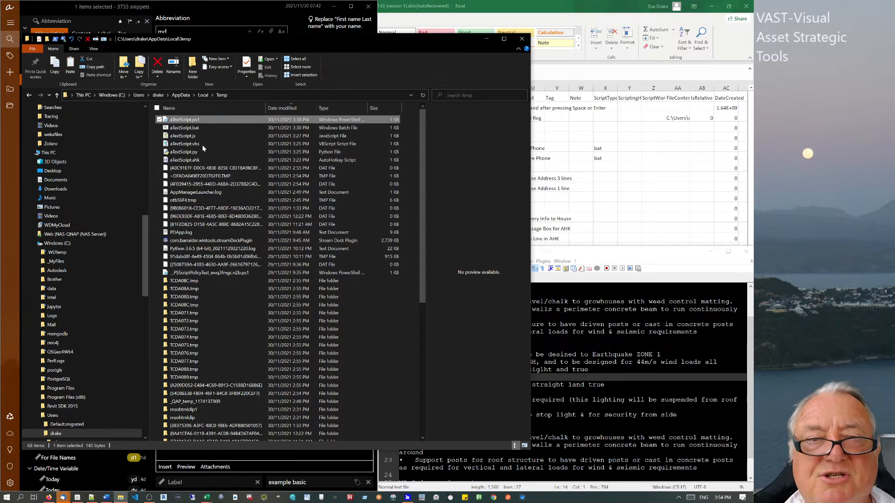
{"action": "left_click", "coordinate": [197, 160], "text": "shift"}
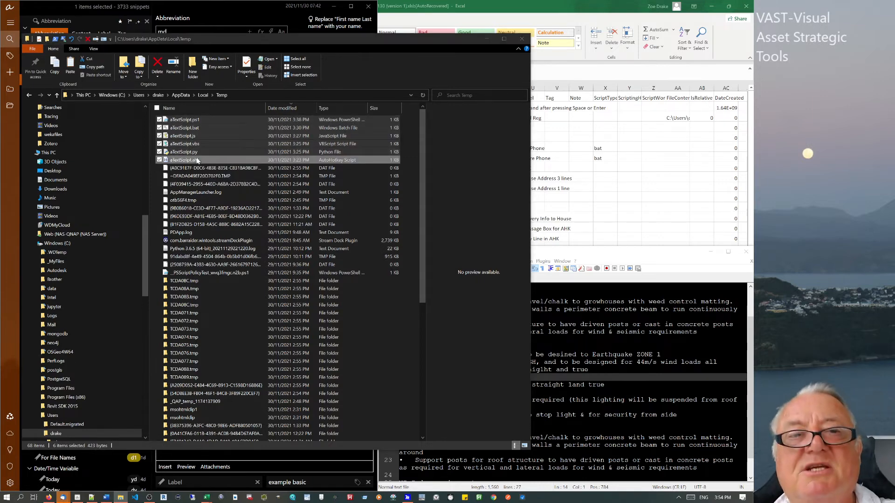
{"action": "scroll", "coordinate": [250, 152], "scroll_direction": "down", "scroll_amount": 2}
{"action": "key", "text": "Delete"}
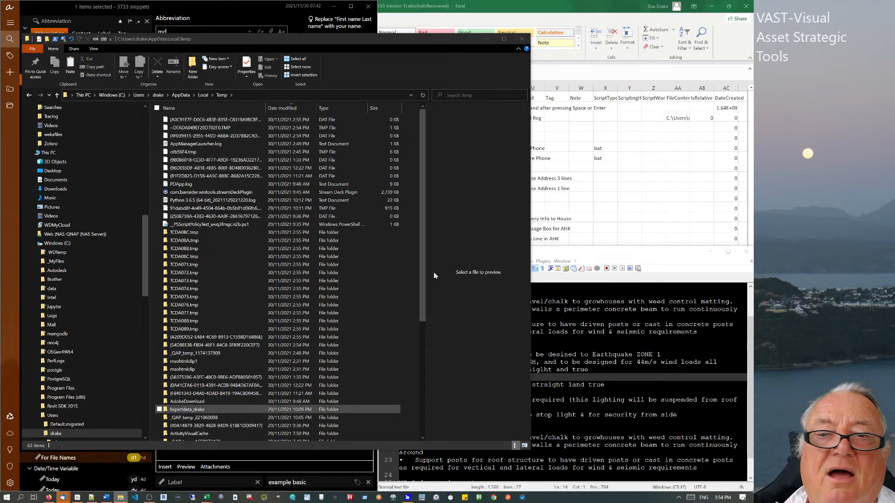
Test the /py python example snippet at cell K16 in Excel, clear cells K16:K24, and bring the Temp folder forward in File Explorer.
{"action": "left_click", "coordinate": [622, 209]}
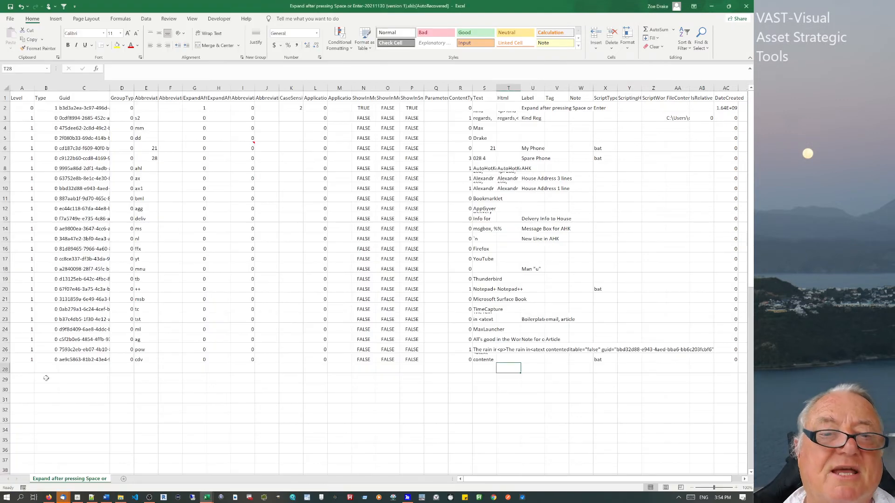
{"action": "left_click", "coordinate": [293, 246]}
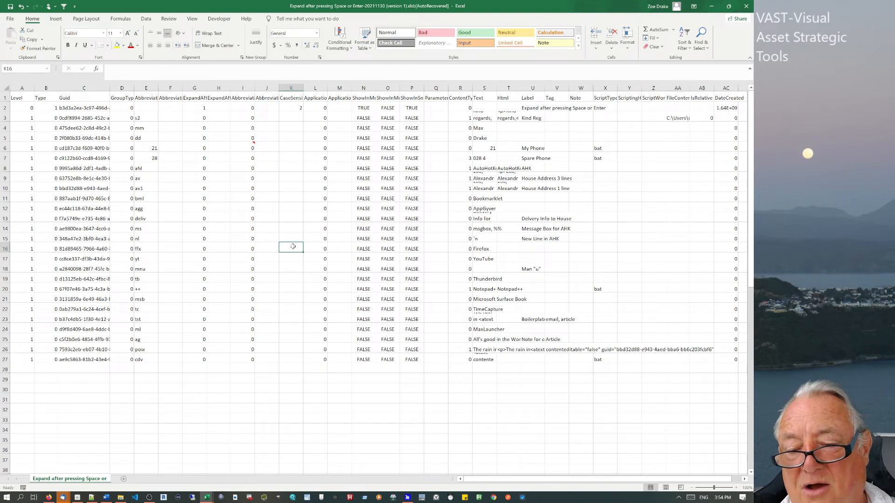
{"action": "key", "text": "alt+space"}
{"action": "key", "text": "p"}
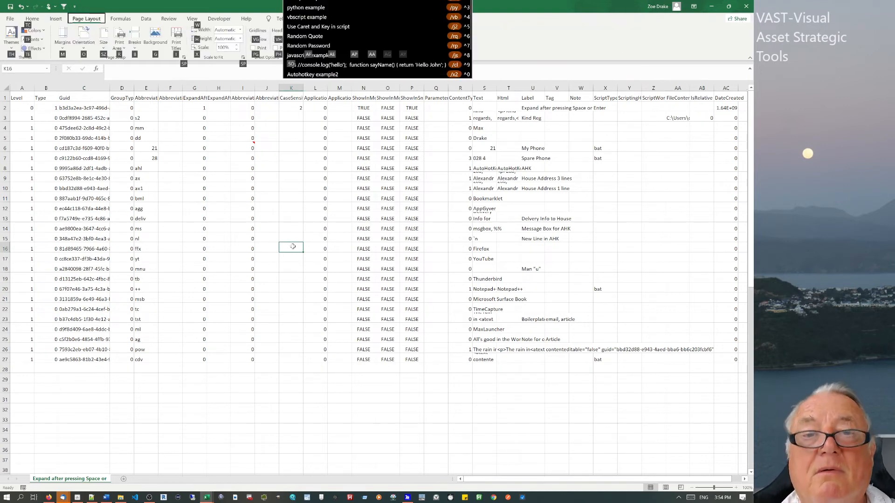
{"action": "key", "text": "y"}
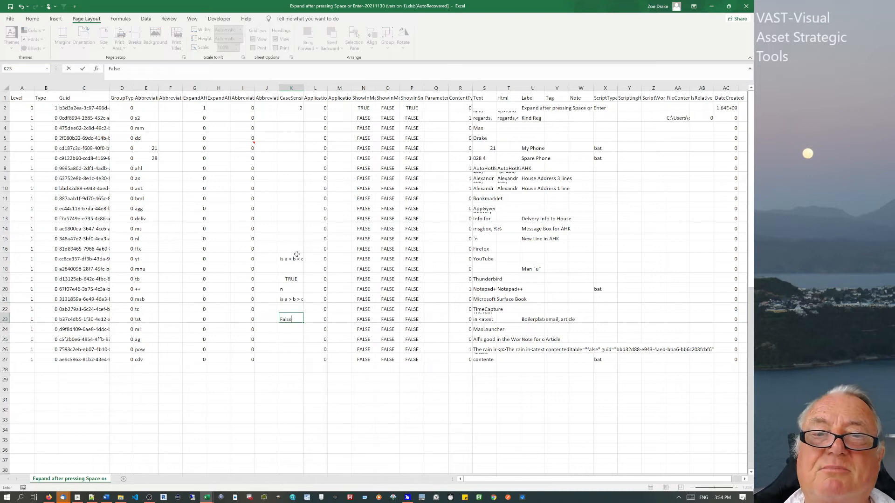
{"action": "left_click_drag", "start_coordinate": [291, 249], "coordinate": [300, 330]}
{"action": "key", "text": "Delete"}
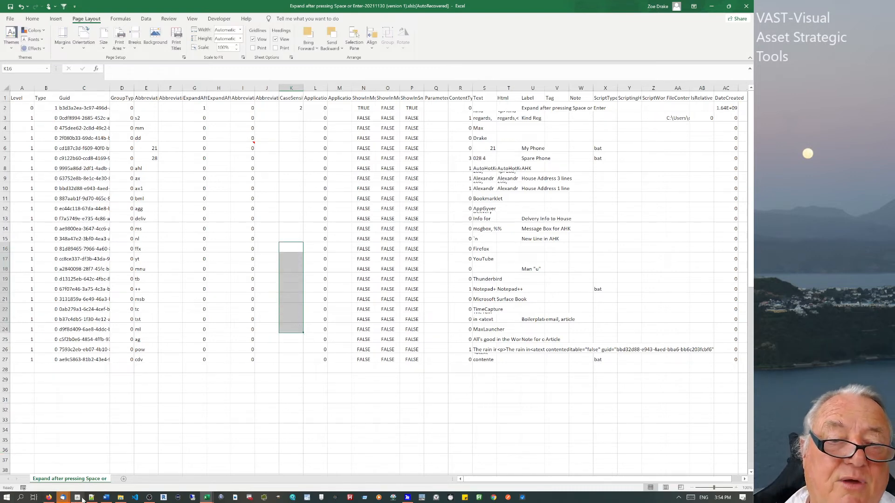
{"action": "left_click", "coordinate": [120, 498]}
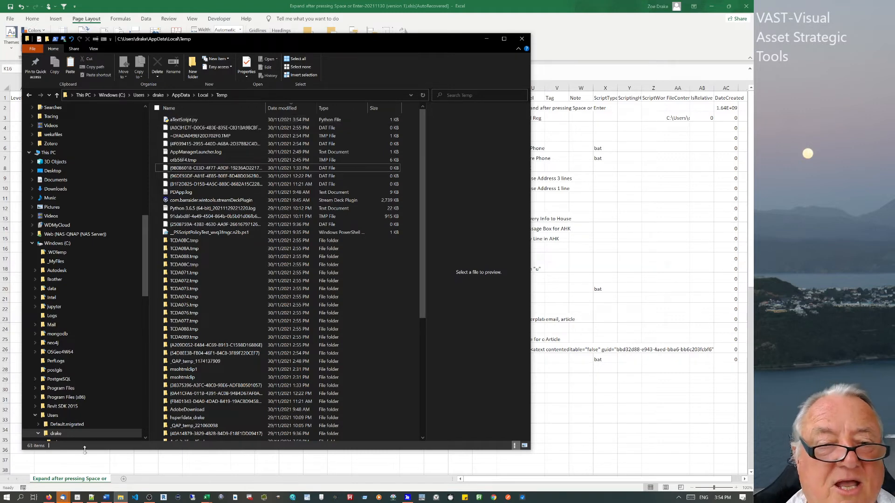
Switch to aText, open the nodejs example in the Scripts group, and review the scripting hosts in the Scripting preferences.
{"action": "left_click", "coordinate": [77, 498]}
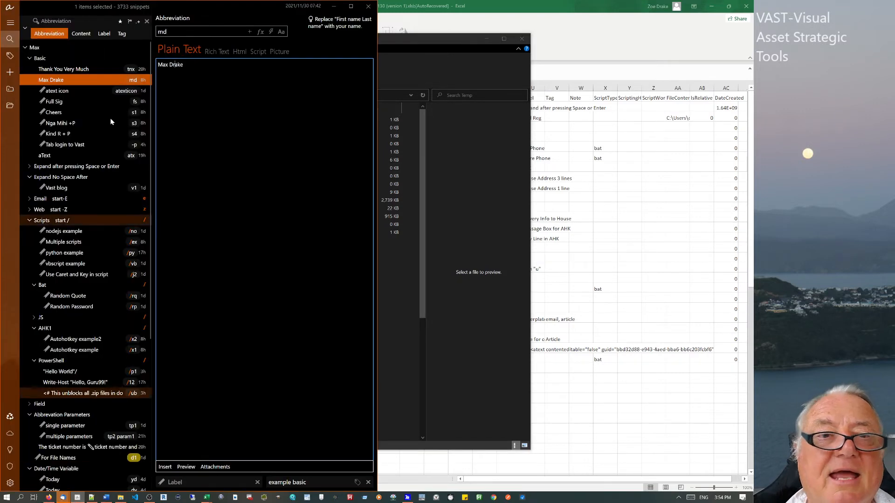
{"action": "left_click", "coordinate": [29, 220]}
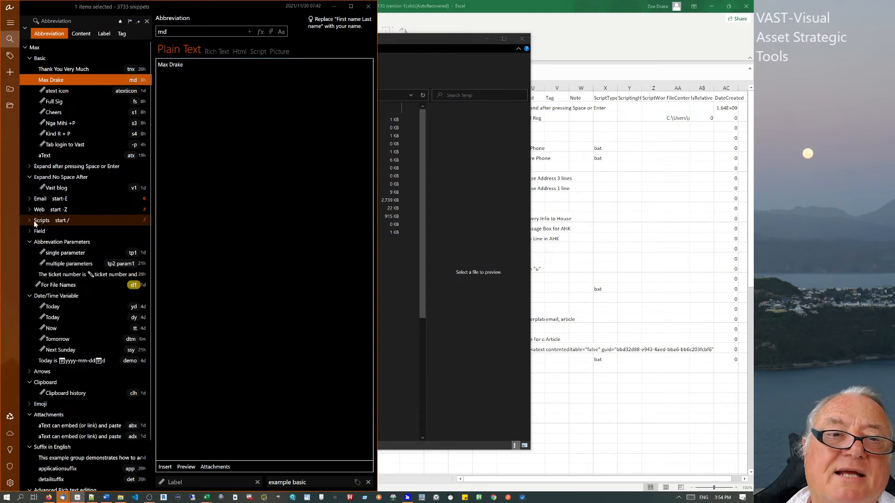
{"action": "left_click", "coordinate": [30, 220]}
{"action": "left_click", "coordinate": [51, 232]}
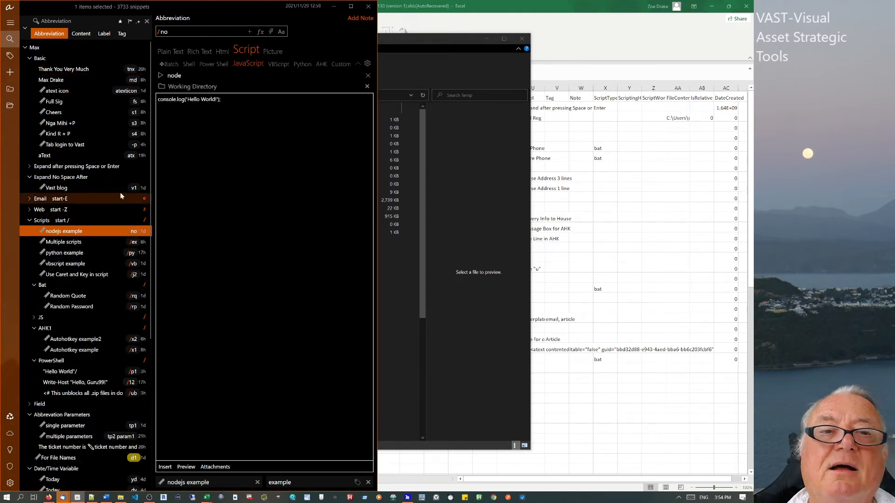
{"action": "left_click", "coordinate": [368, 63]}
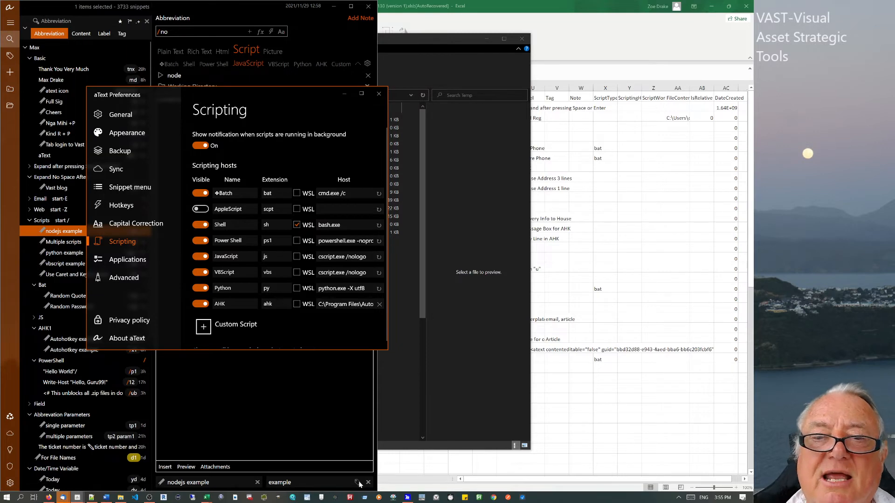
{"action": "left_click", "coordinate": [324, 445]}
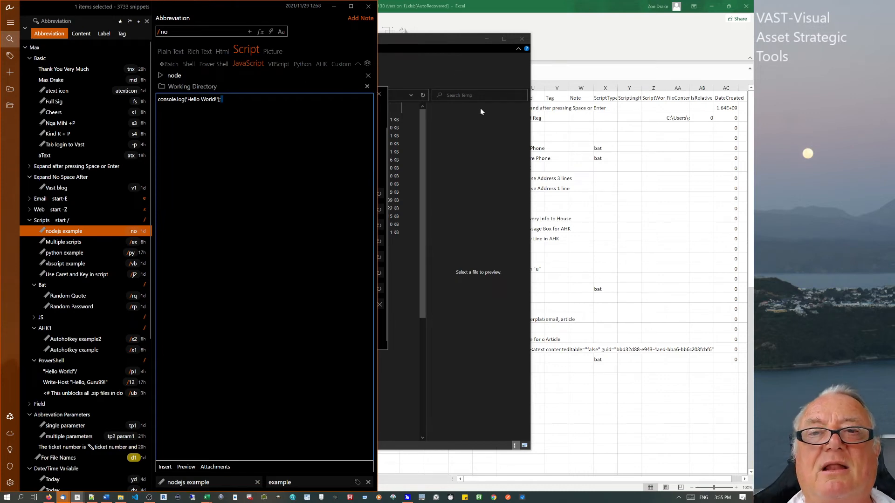
Check aTextScript.py in the Temp folder, switch to Excel, and test the /vb vbscript snippet from cell AA12, leaving header editing at Y12.
{"action": "left_click", "coordinate": [454, 84]}
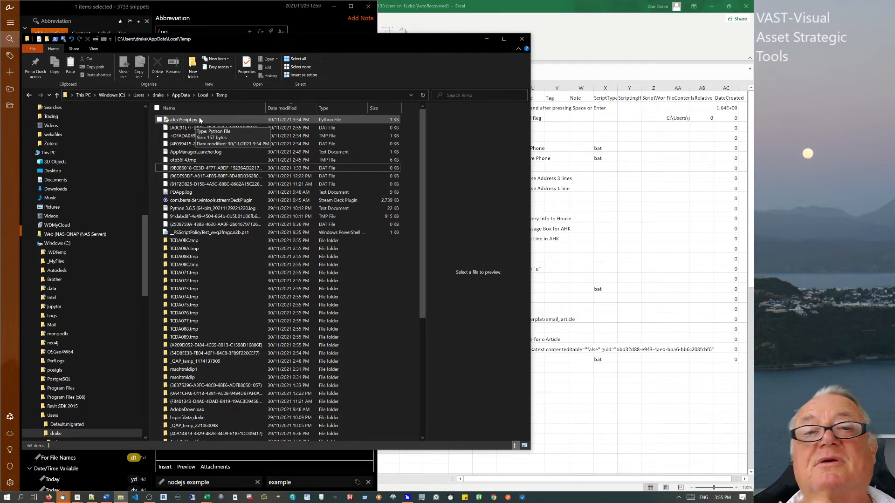
{"action": "left_click", "coordinate": [677, 207]}
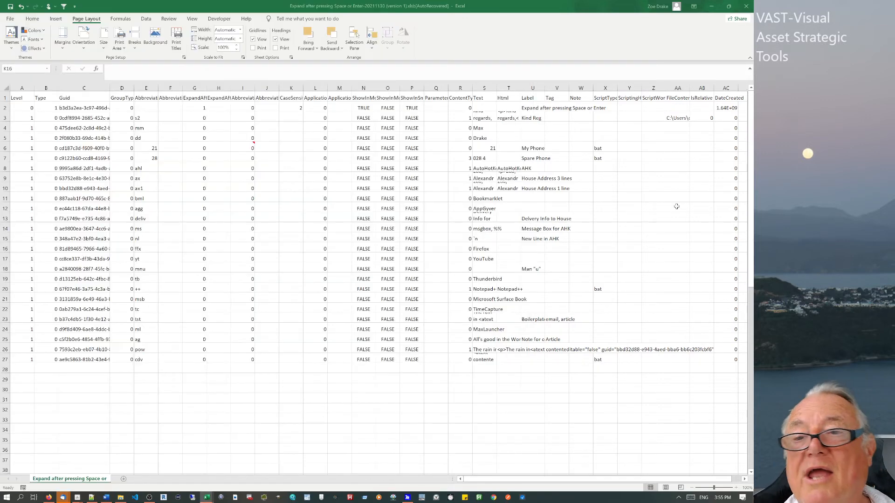
{"action": "left_click", "coordinate": [677, 206]}
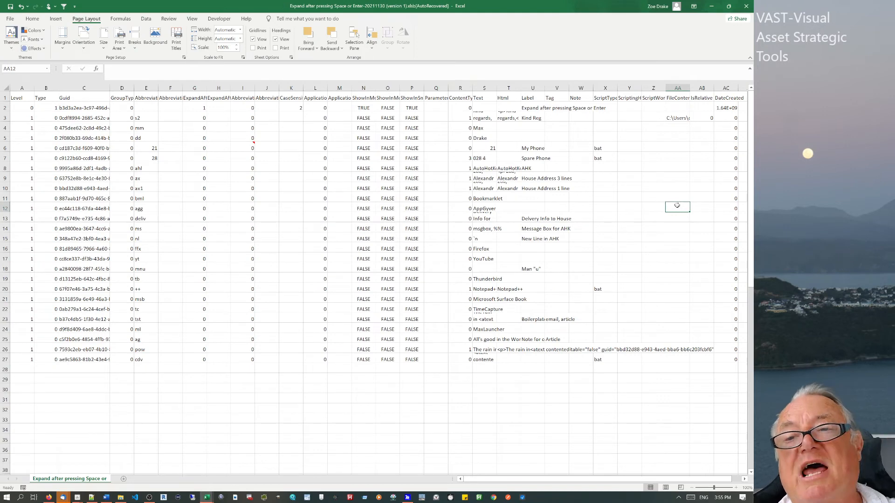
{"action": "key", "text": "alt"}
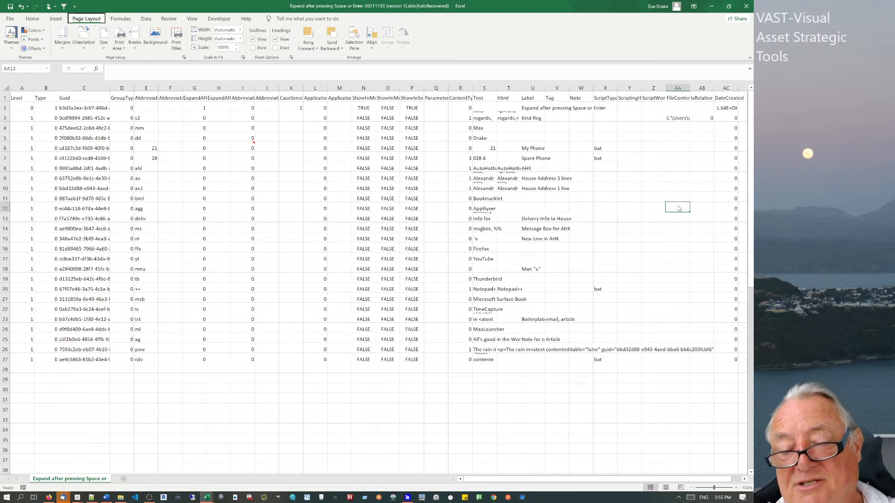
{"action": "key", "text": "v"}
{"action": "key", "text": "p"}
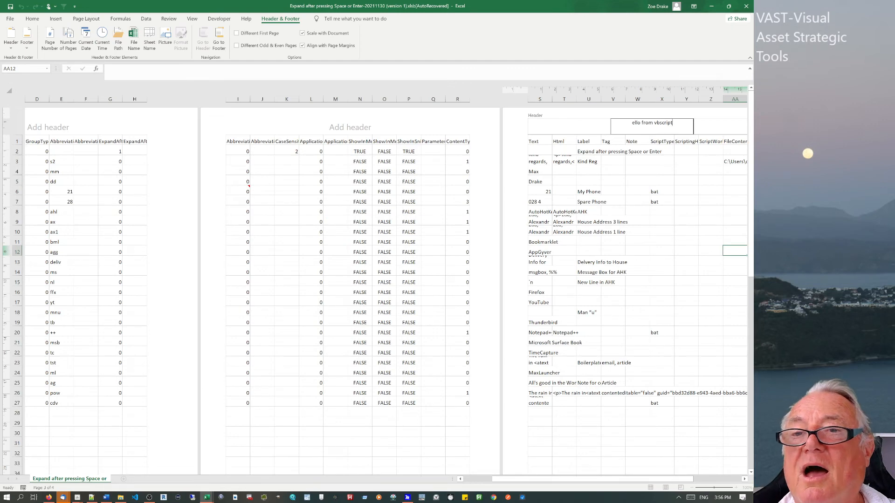
{"action": "left_click", "coordinate": [690, 251]}
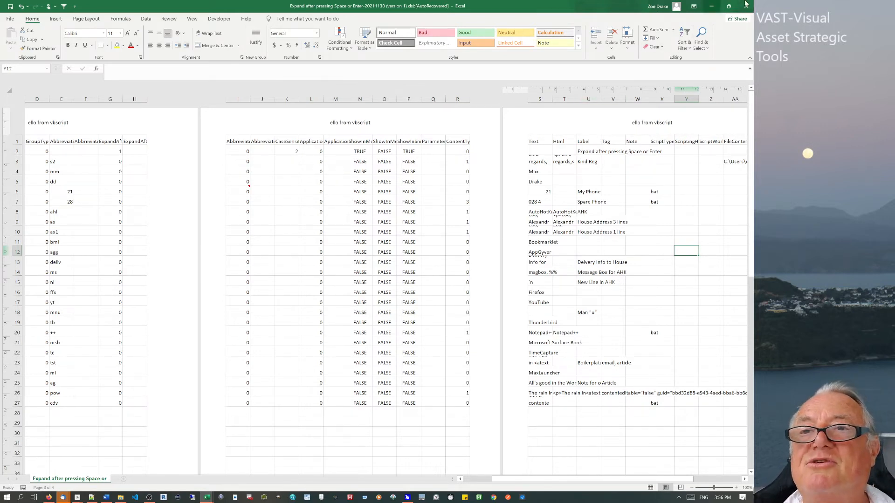
Minimize Excel and clear all text from the new 1 document in Notepad++.
{"action": "left_click", "coordinate": [712, 6]}
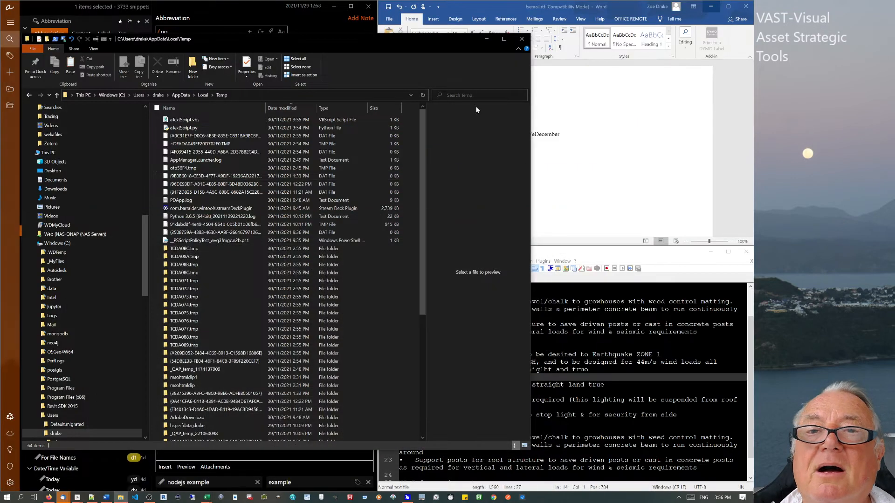
{"action": "left_click", "coordinate": [554, 176]}
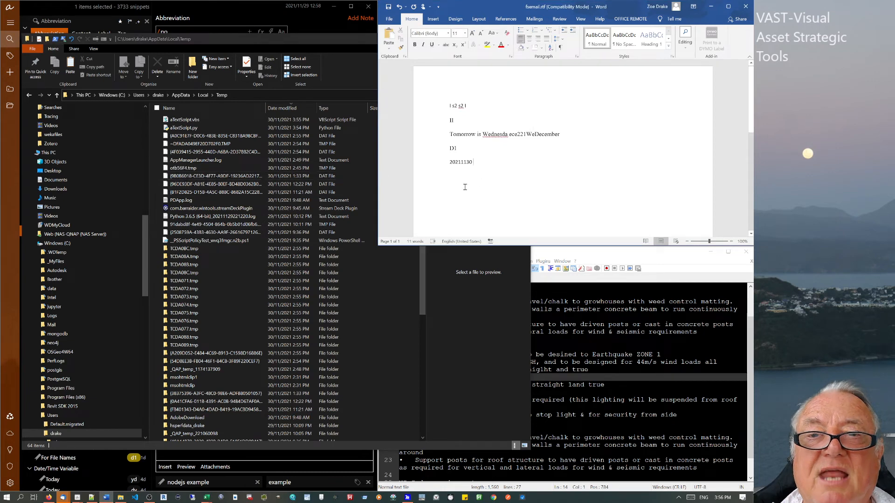
{"action": "left_click", "coordinate": [610, 347]}
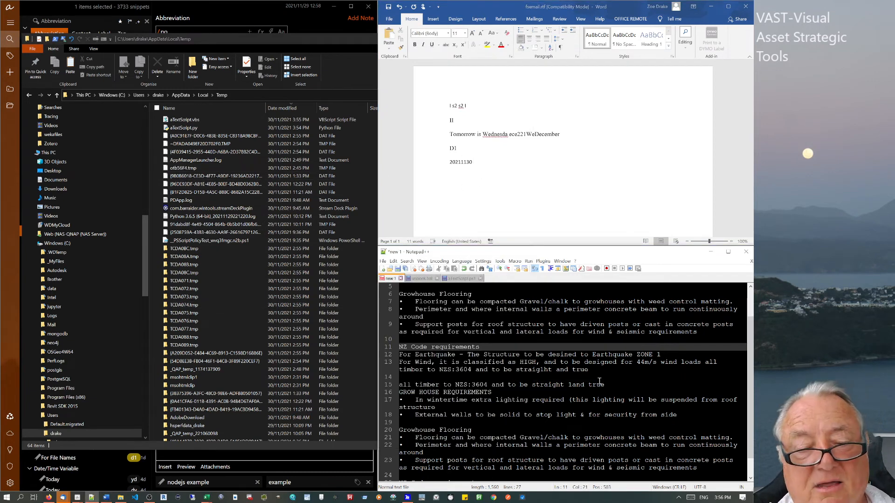
{"action": "key", "text": "ctrl+a"}
{"action": "key", "text": "Delete"}
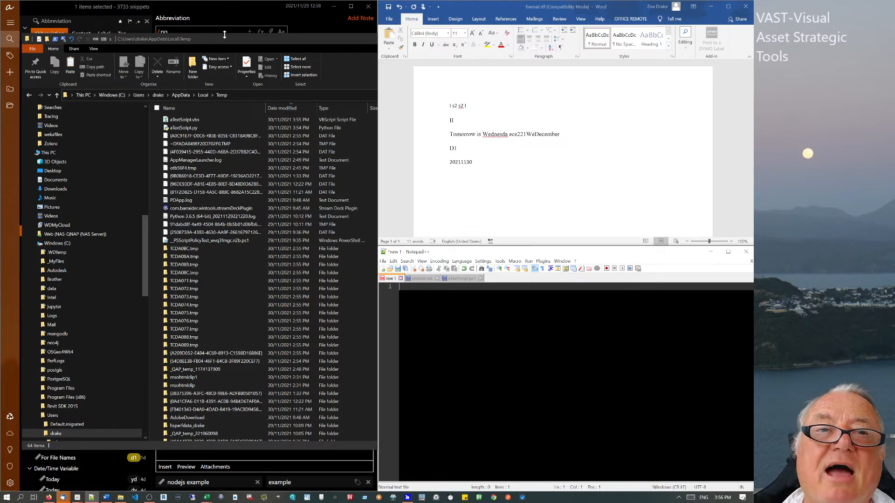
Move the File Explorer window aside and test an AutoHotkey script snippet below the 20211130 line in the Word document.
{"action": "mouse_move", "coordinate": [236, 35]}
{"action": "left_mouse_down"}
{"action": "mouse_move", "coordinate": [253, 27]}
{"action": "mouse_move", "coordinate": [220, 34]}
{"action": "left_mouse_up"}
{"action": "left_click", "coordinate": [375, 196]}
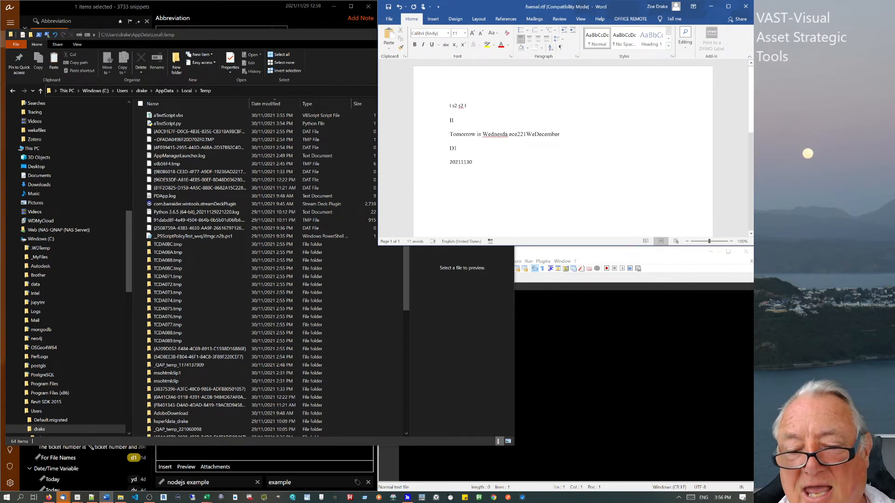
{"action": "type", "text": "/a"}
{"action": "key", "text": "BackSpace"}
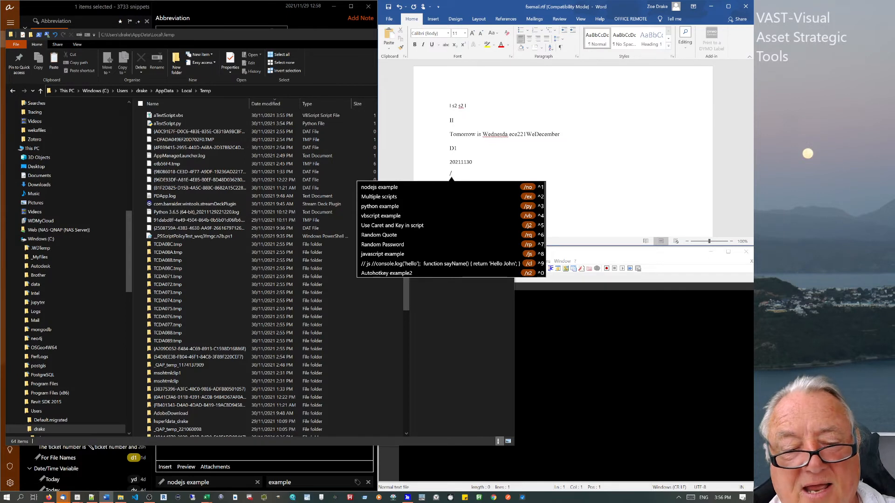
{"action": "key", "text": "BackSpace"}
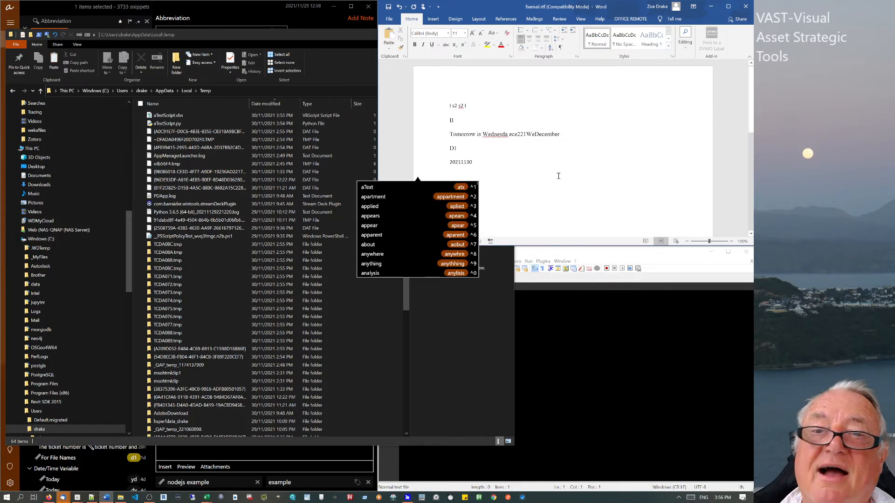
{"action": "type", "text": "mple"}
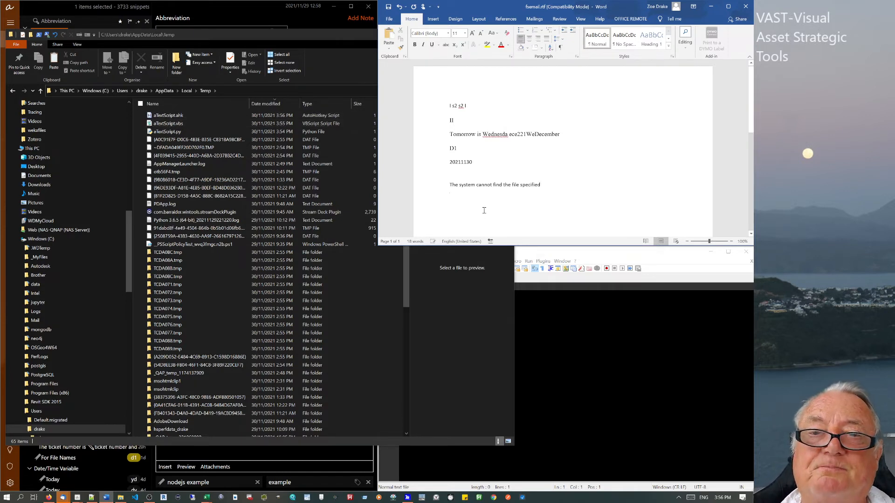
Switch to aText and add a new snippet to the Basic group.
{"action": "left_click", "coordinate": [562, 327]}
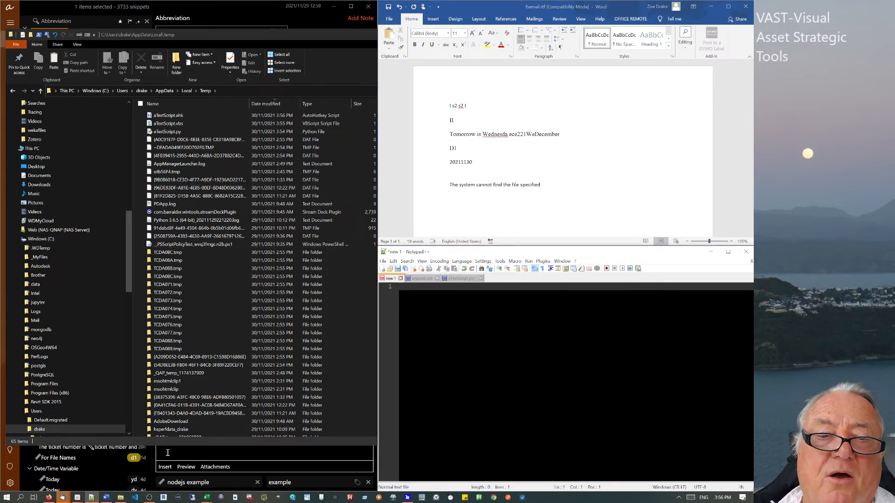
{"action": "left_click", "coordinate": [185, 458]}
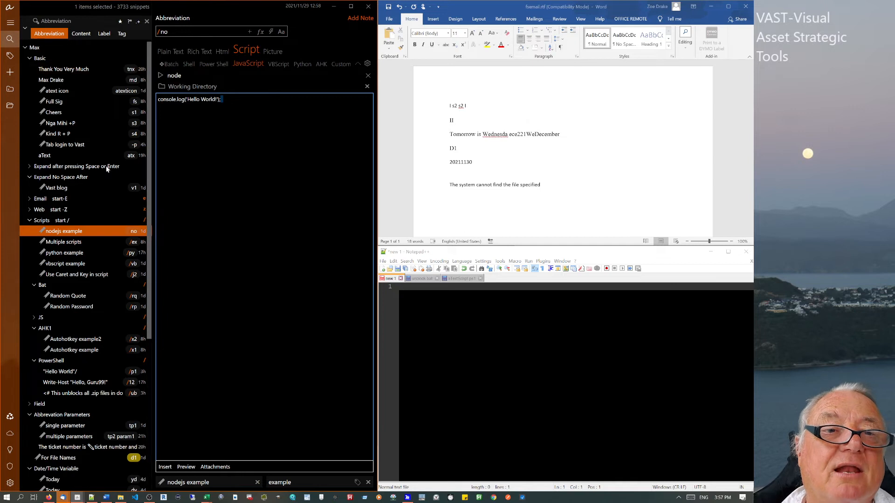
{"action": "left_click", "coordinate": [57, 127]}
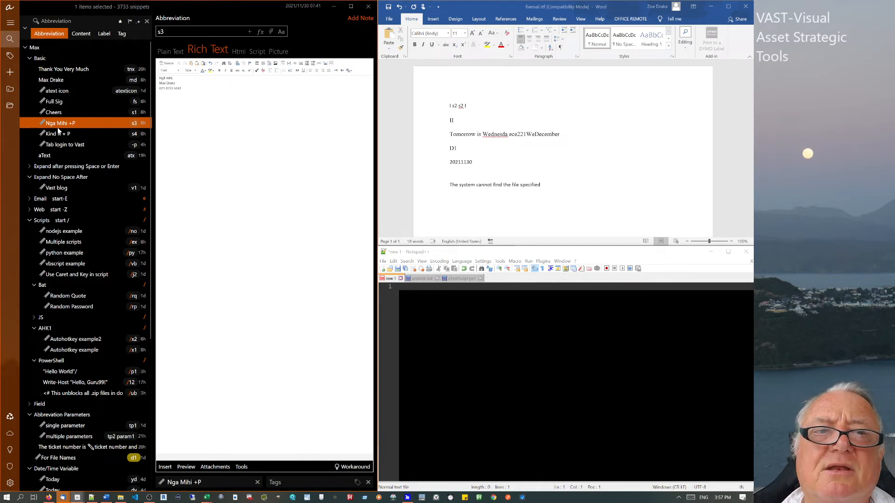
{"action": "right_click", "coordinate": [58, 131]}
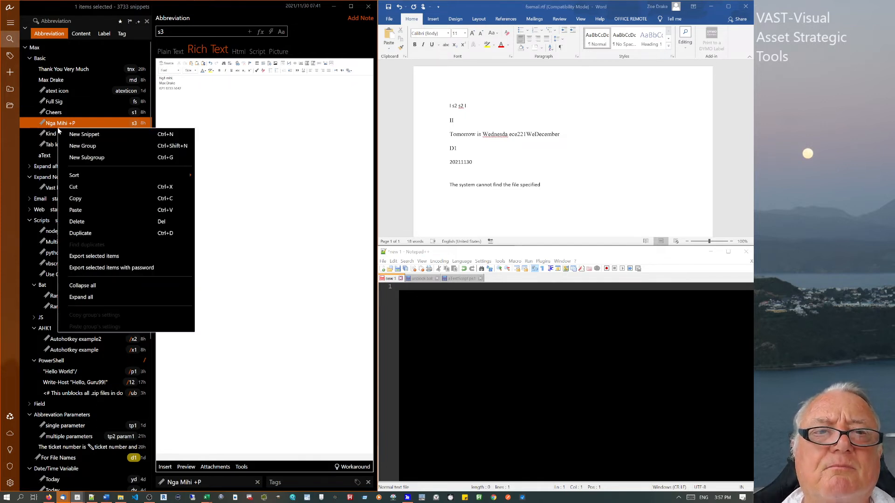
{"action": "left_click", "coordinate": [84, 135]}
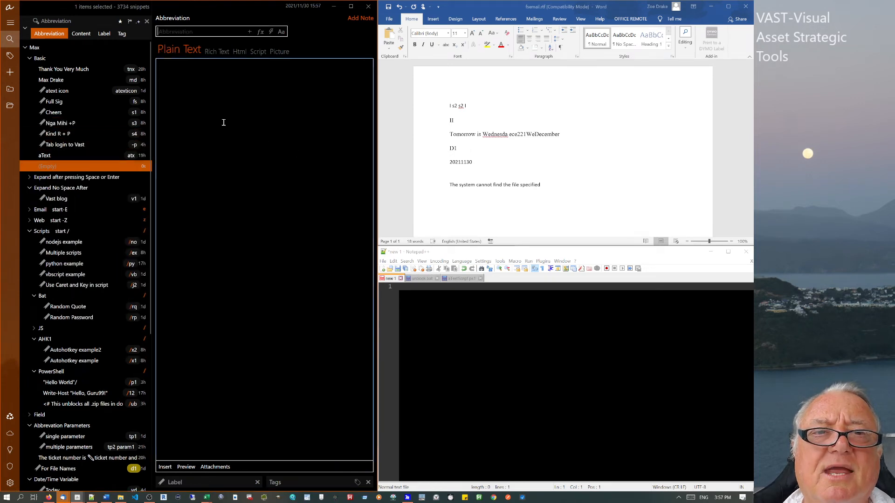
Set the new snippet's abbreviation to yui.
{"action": "left_click", "coordinate": [189, 82]}
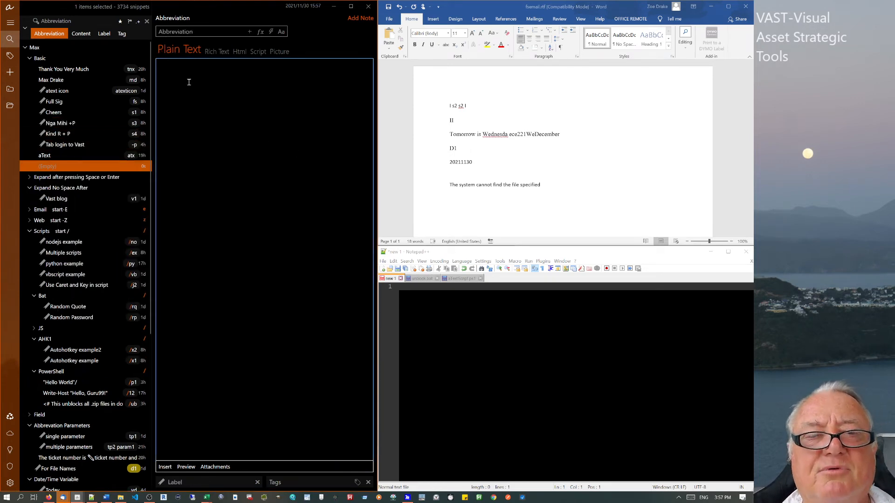
{"action": "left_click", "coordinate": [176, 31]}
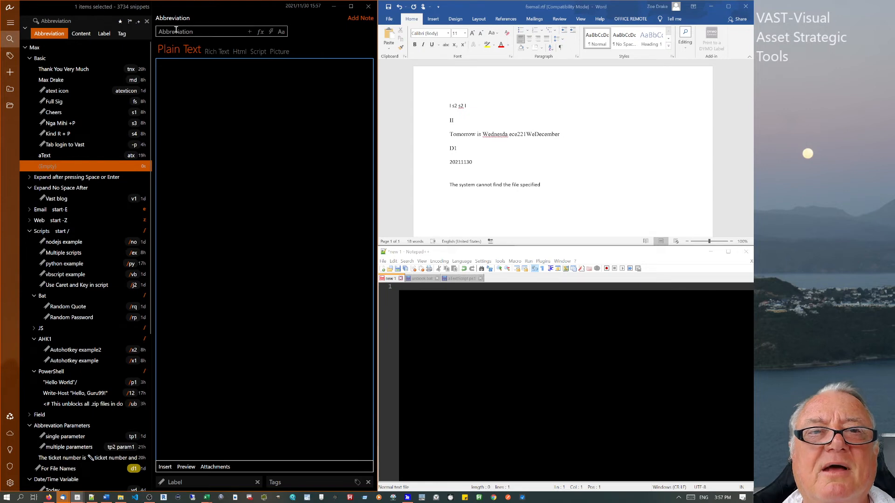
{"action": "type", "text": "ttt"}
{"action": "key", "text": "BackSpace"}
{"action": "key", "text": "BackSpace"}
{"action": "key", "text": "BackSpace"}
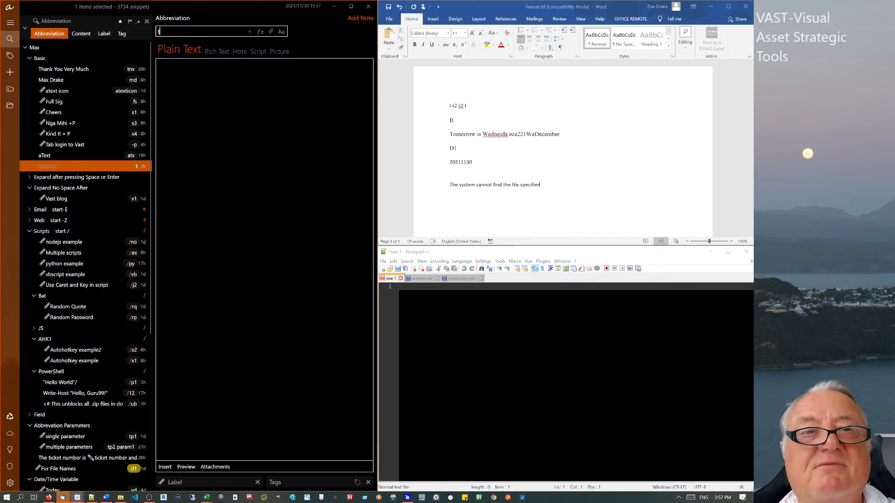
{"action": "type", "text": "yui"}
Insert a Date / Time variable into the content of the yui snippet.
{"action": "left_click", "coordinate": [187, 83]}
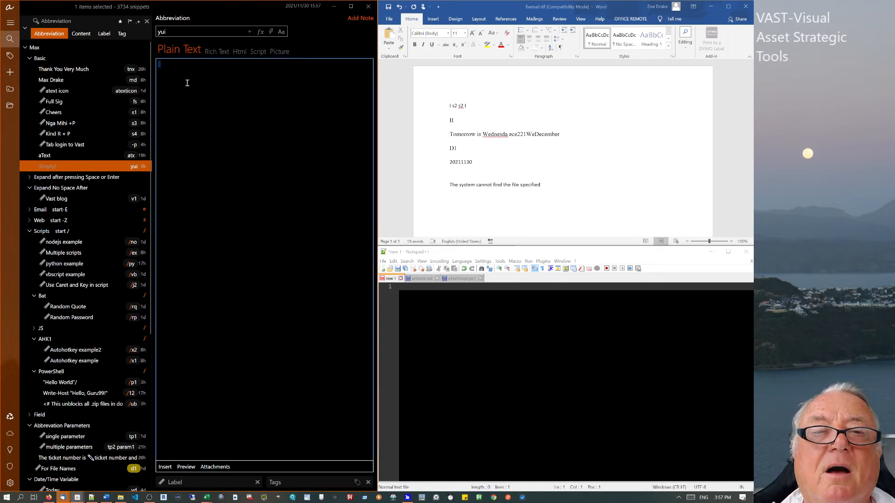
{"action": "right_click", "coordinate": [184, 70]}
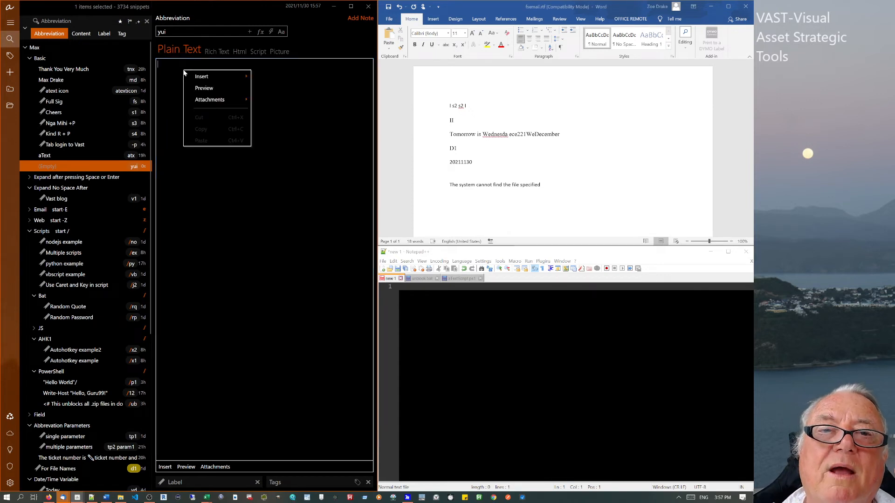
{"action": "mouse_move", "coordinate": [203, 80]}
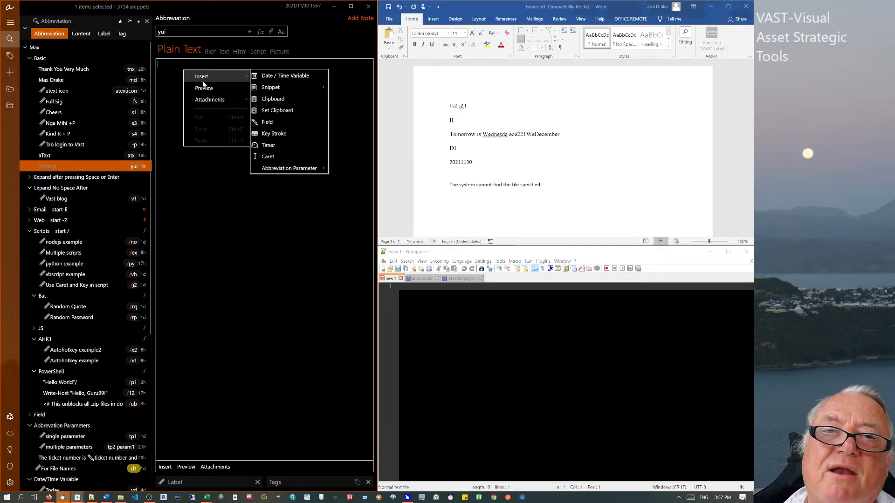
{"action": "left_click", "coordinate": [272, 76]}
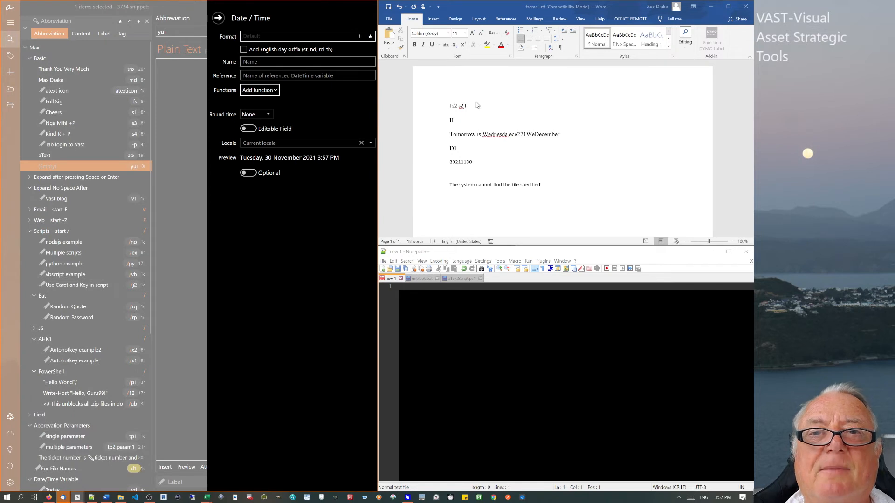
Switch to Word, add "Covid Diary Wednesday, 1 December 2021 – Level 2 -Day 102" below the last line, and examine its date portion.
{"action": "left_click", "coordinate": [472, 198]}
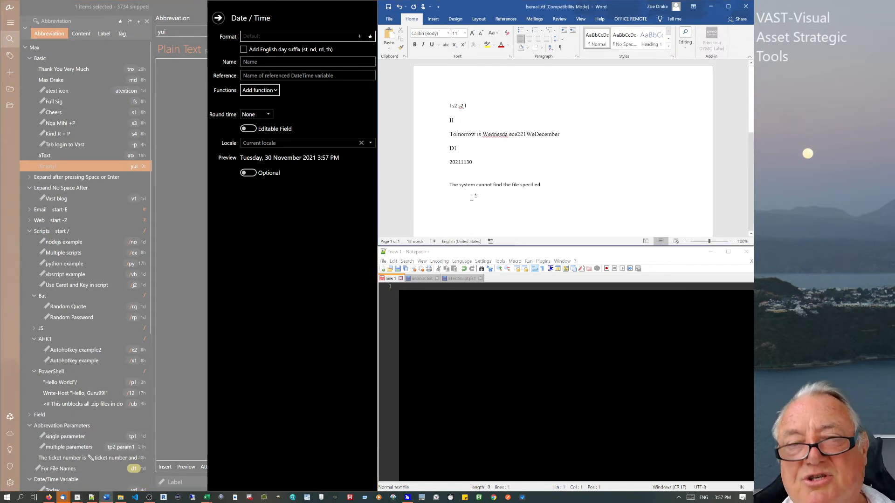
{"action": "type", "text": "Covid Diary Wednesday, 1 December 2021 – Level 2 -Day 102"}
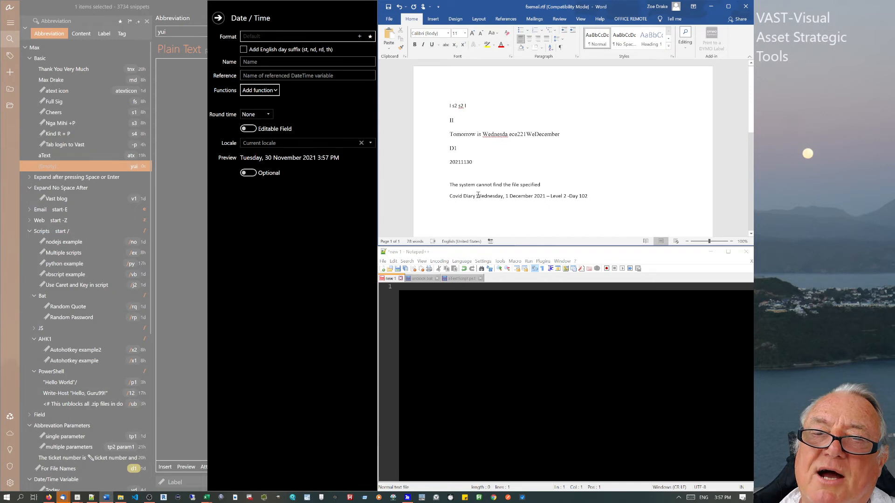
{"action": "left_click_drag", "start_coordinate": [477, 196], "coordinate": [548, 196]}
{"action": "left_click", "coordinate": [494, 210]}
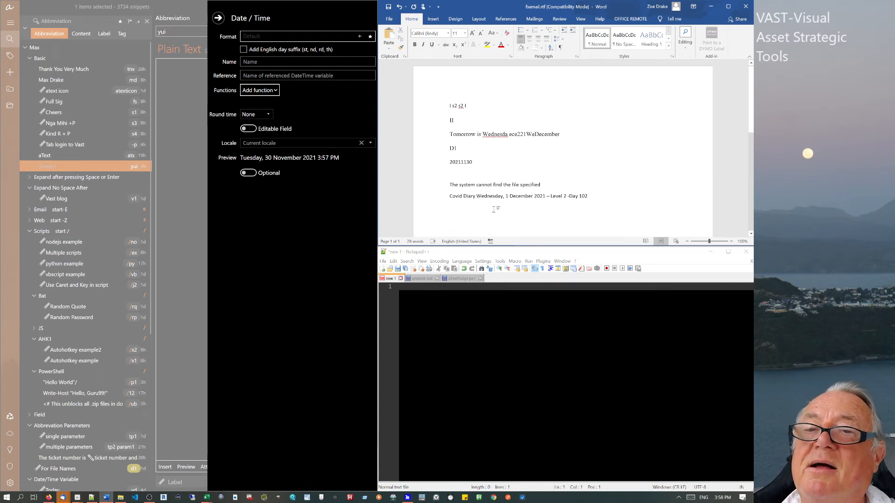
{"action": "left_click_drag", "start_coordinate": [550, 196], "coordinate": [466, 200]}
{"action": "left_click", "coordinate": [472, 210]}
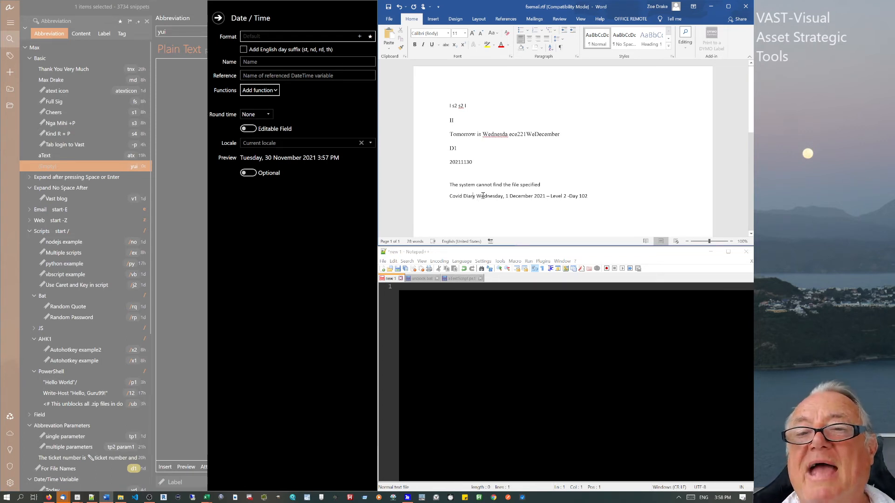
{"action": "left_click_drag", "start_coordinate": [485, 196], "coordinate": [546, 196]}
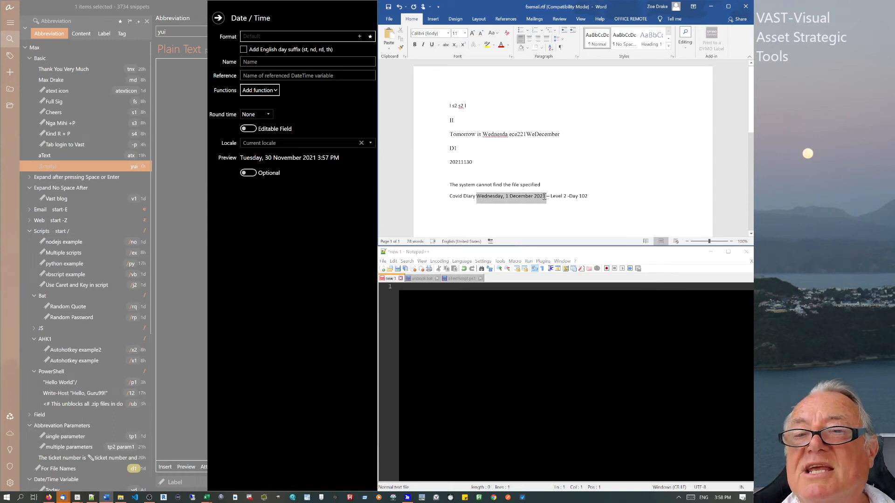
{"action": "left_click", "coordinate": [511, 214]}
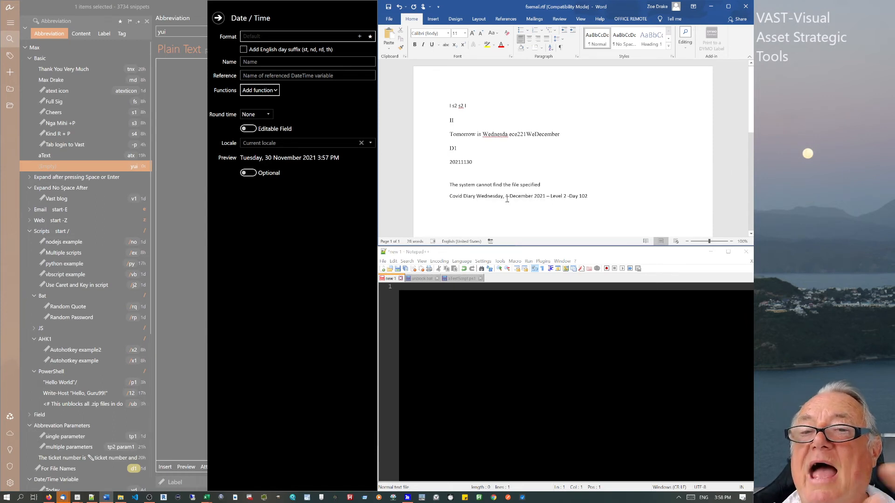
{"action": "left_click_drag", "start_coordinate": [480, 197], "coordinate": [535, 197]}
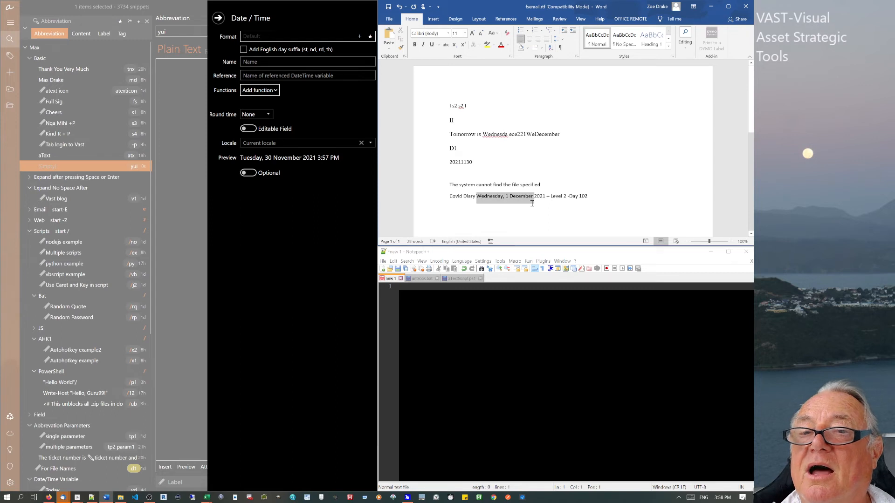
{"action": "key", "text": "Left"}
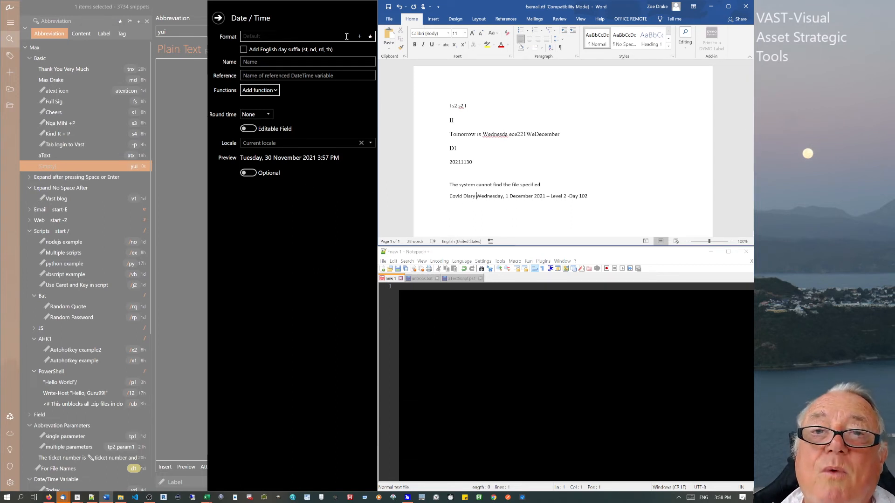
Back in aText, format the date variable as dddd, dd MMMM yyyy HH:mm:ss with English day suffixes and name it tomorrow.
{"action": "left_click", "coordinate": [370, 37]}
{"action": "mouse_move", "coordinate": [382, 60]}
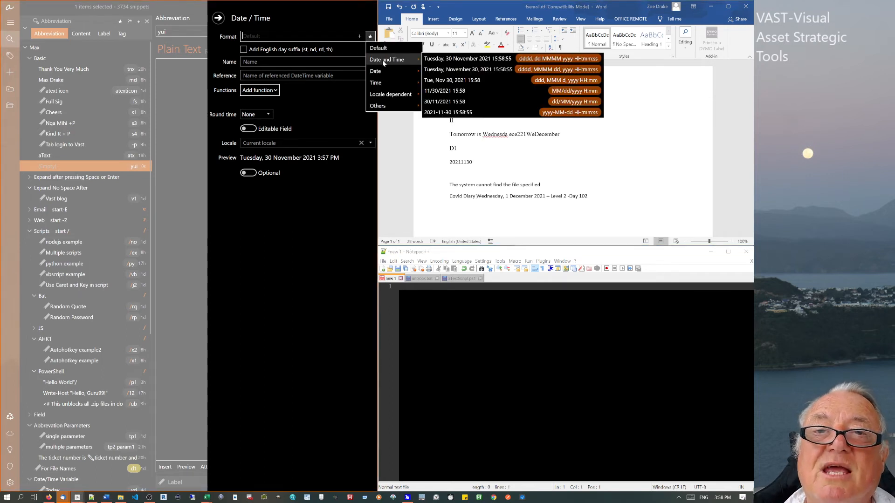
{"action": "left_click", "coordinate": [445, 61]}
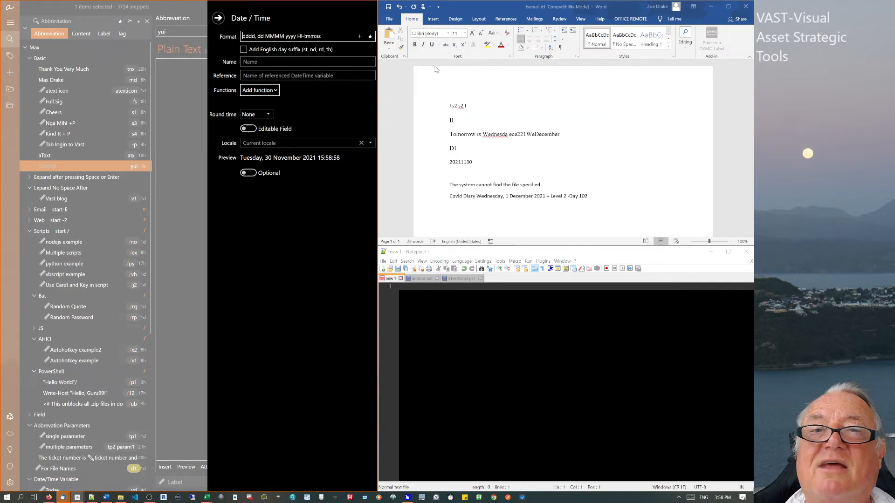
{"action": "left_click", "coordinate": [244, 50]}
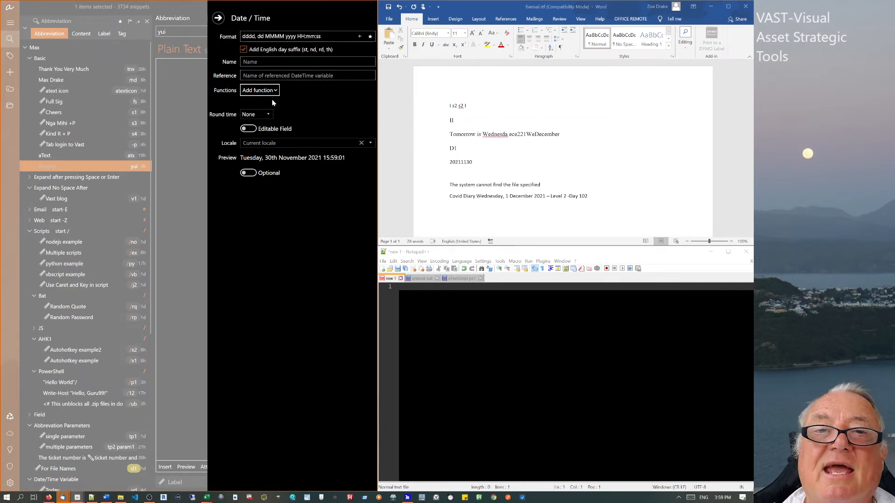
{"action": "left_click", "coordinate": [252, 62]}
{"action": "type", "text": "t"}
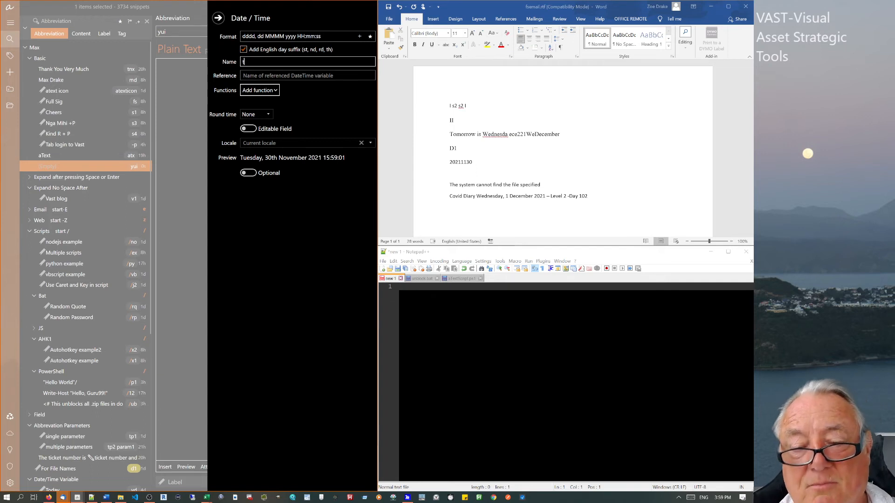
{"action": "type", "text": "omorrow"}
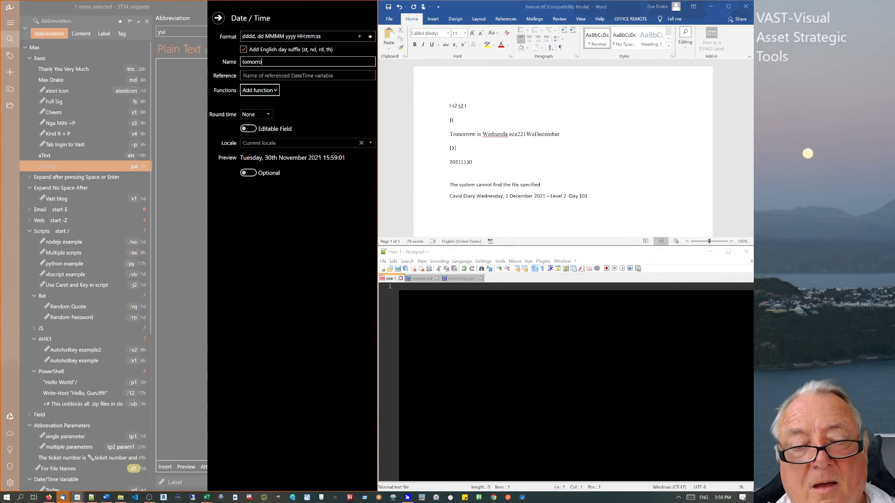
Add a Shift function to the date variable and set its year offset to 51.
{"action": "left_click", "coordinate": [263, 92]}
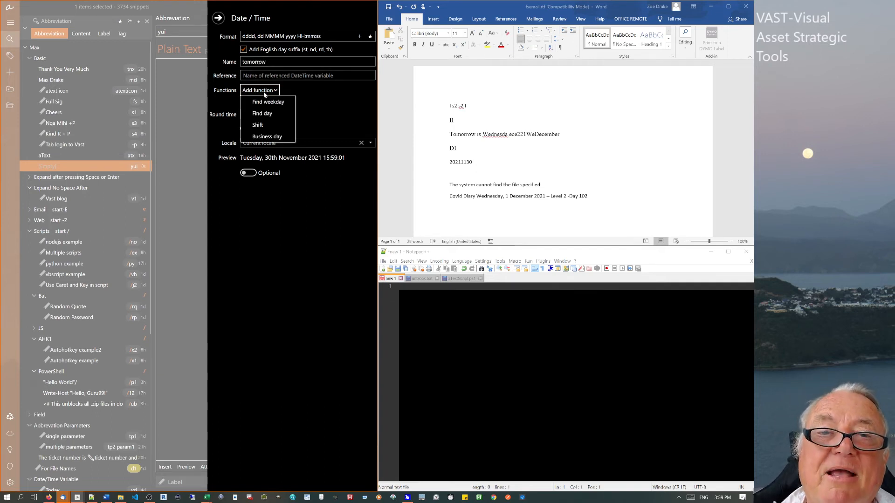
{"action": "left_click", "coordinate": [263, 124]}
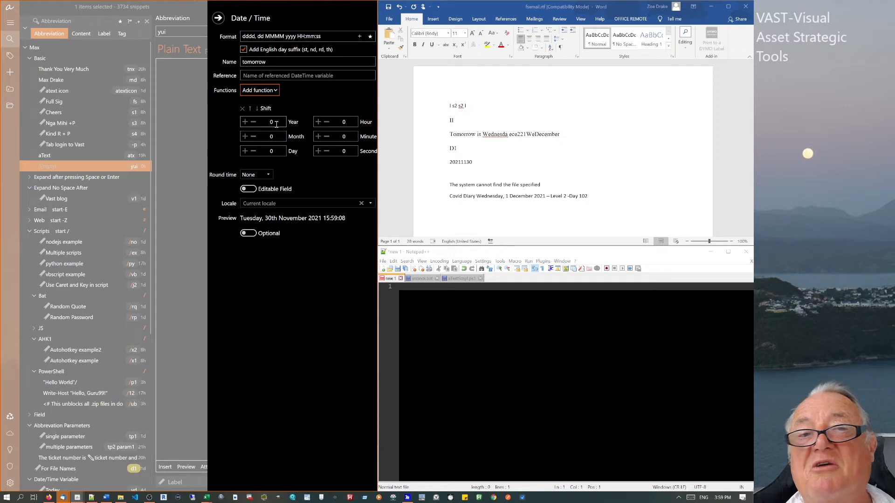
{"action": "left_click", "coordinate": [276, 123]}
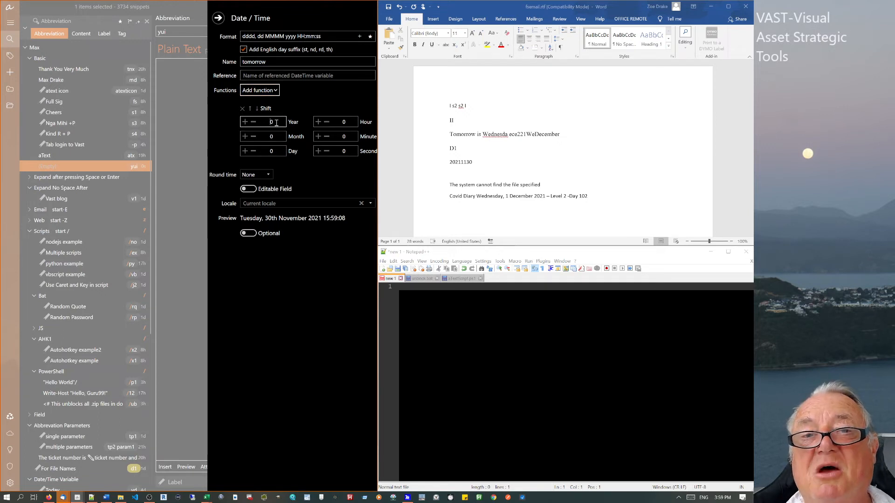
{"action": "left_click_drag", "start_coordinate": [274, 123], "coordinate": [266, 123]}
{"action": "type", "text": "50"}
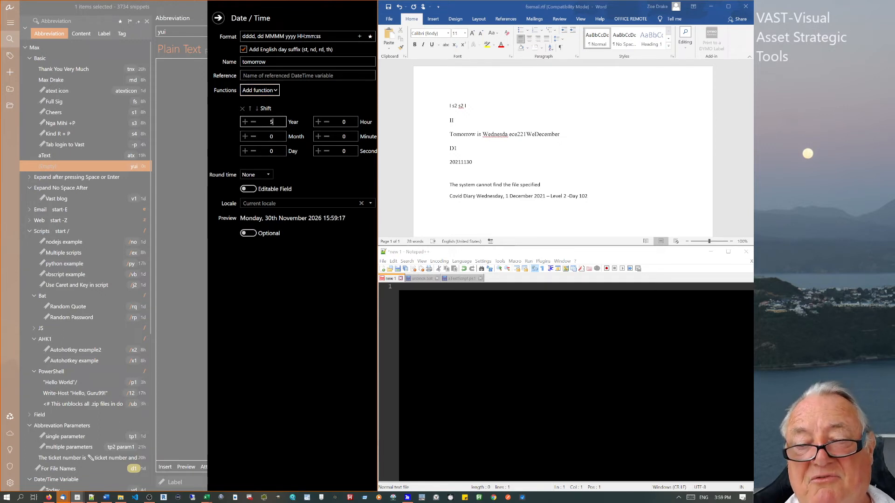
{"action": "left_click", "coordinate": [245, 122]}
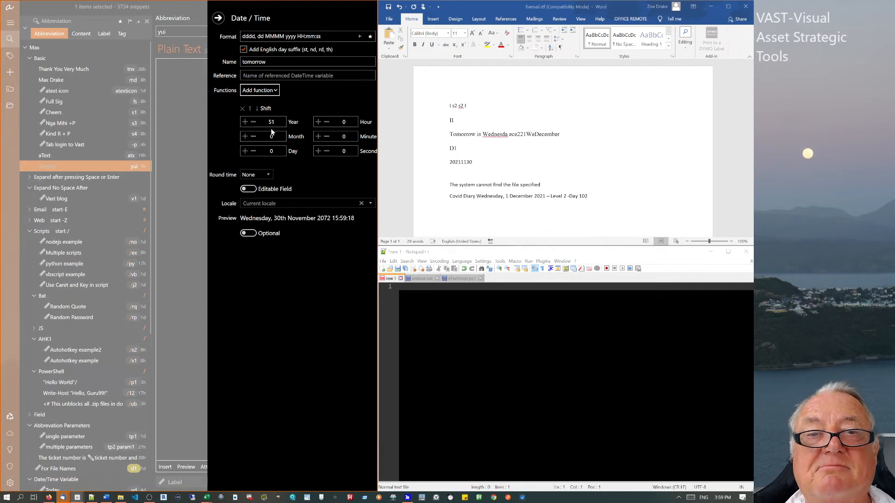
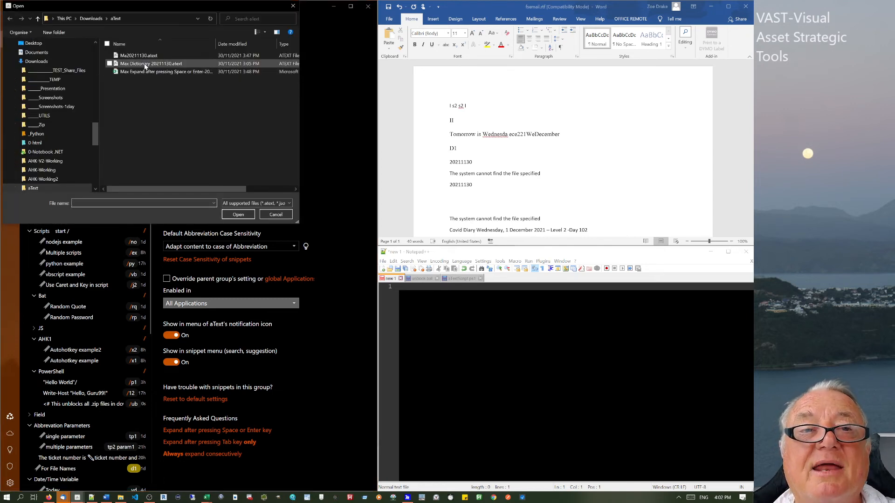
Import Max Dictionary 20211130.atext from the aText downloads folder and collapse the Max group.
{"action": "left_click", "coordinate": [145, 65]}
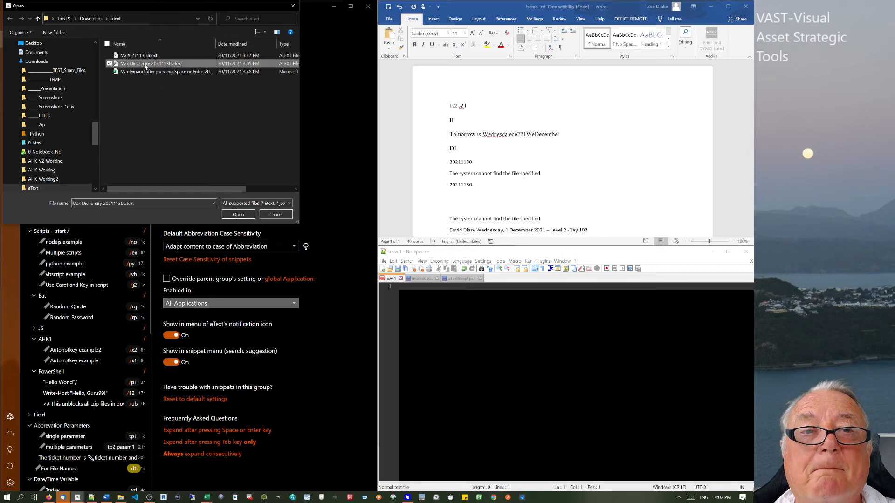
{"action": "left_click", "coordinate": [231, 213]}
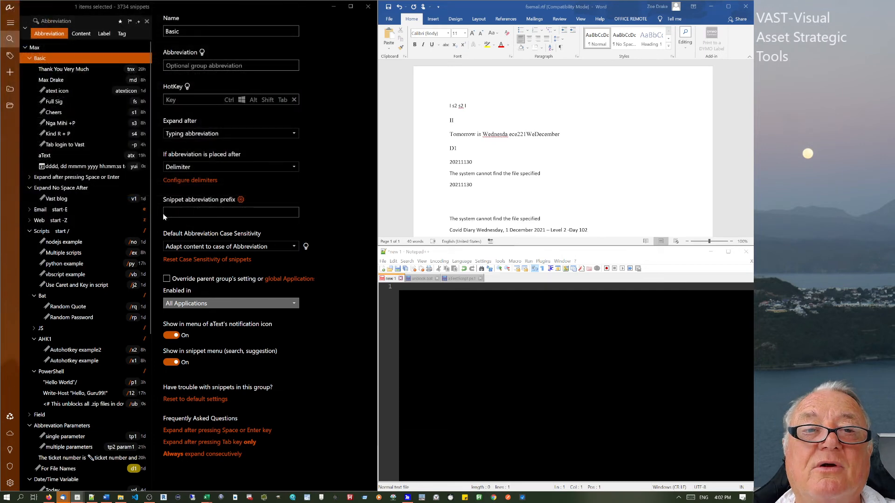
{"action": "left_click", "coordinate": [27, 47]}
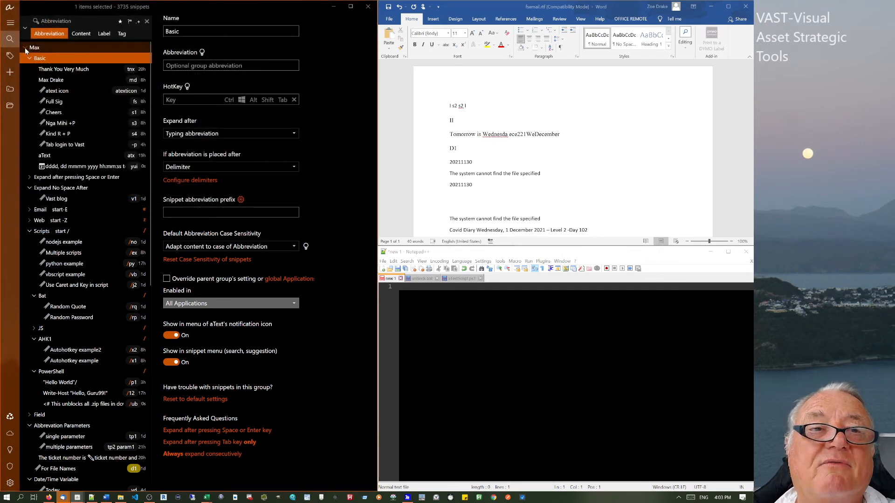
{"action": "left_click", "coordinate": [24, 48]}
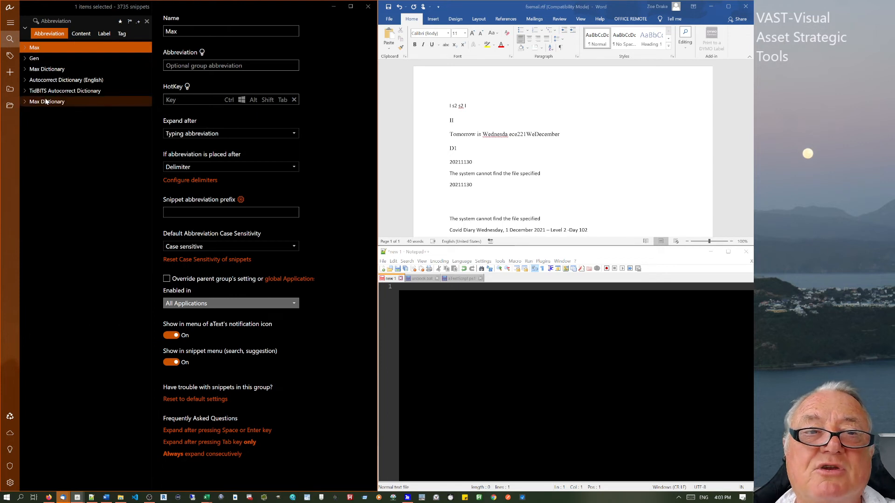
Compare the two Max Dictionary groups, delete the older one directly below Gen, and clear the selection.
{"action": "left_click", "coordinate": [46, 102]}
{"action": "left_click", "coordinate": [45, 69]}
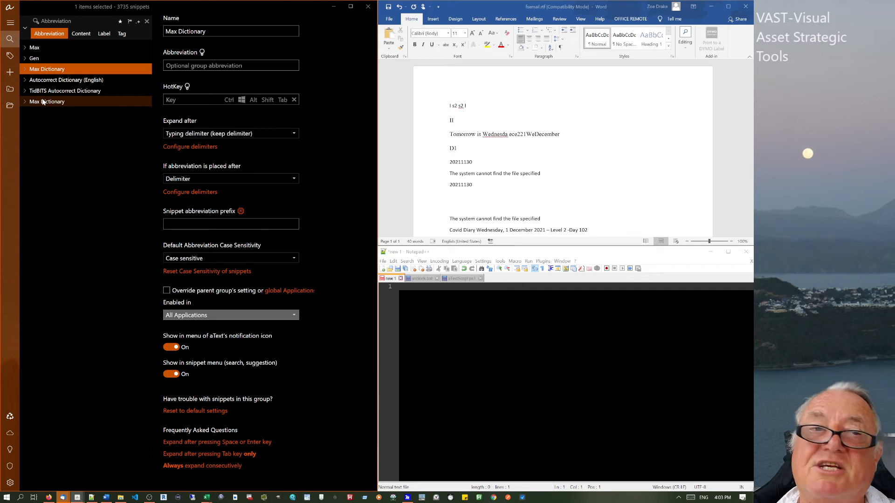
{"action": "left_click", "coordinate": [42, 101]}
{"action": "left_click", "coordinate": [43, 70]}
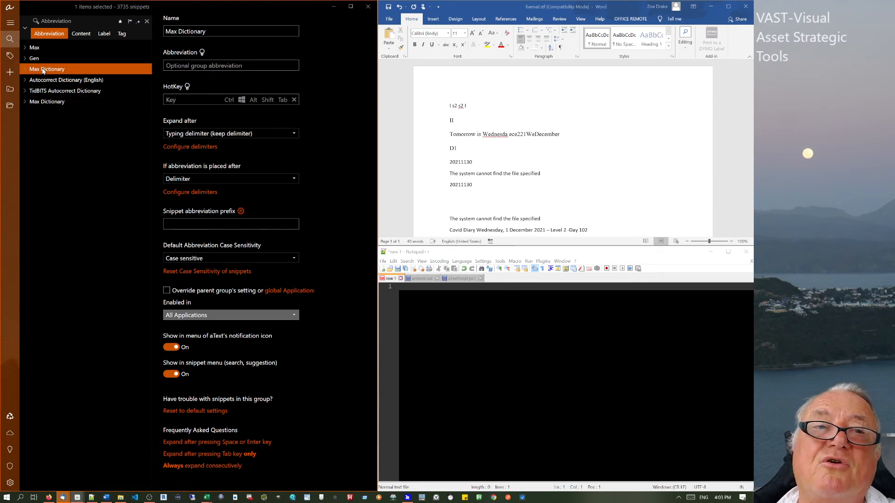
{"action": "left_click", "coordinate": [44, 101]}
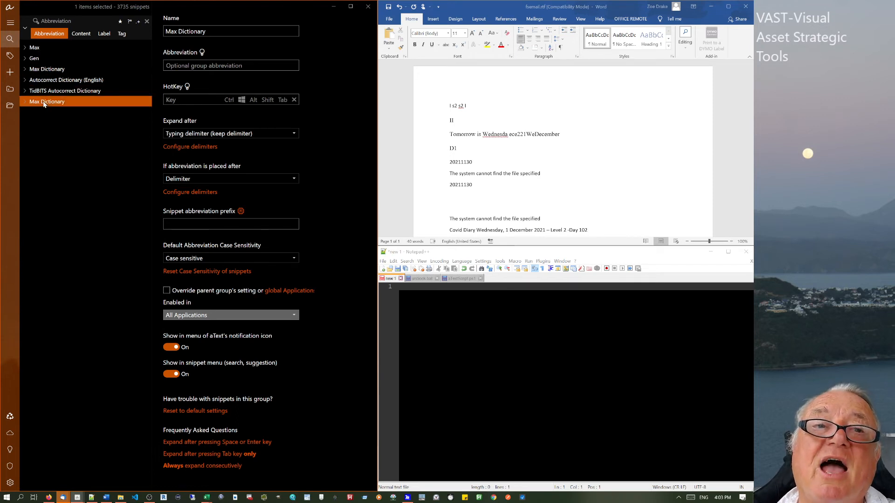
{"action": "left_click", "coordinate": [53, 70]}
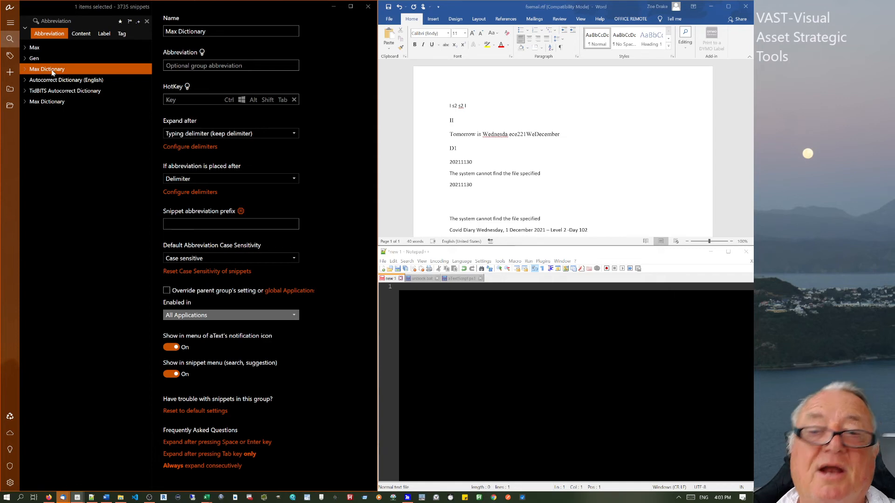
{"action": "key", "text": "Delete"}
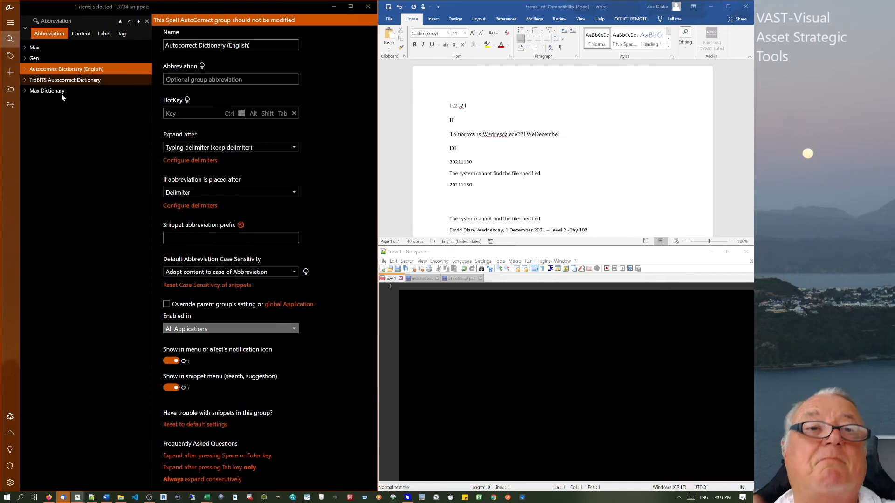
{"action": "left_click", "coordinate": [67, 139]}
{"action": "left_click", "coordinate": [67, 59]}
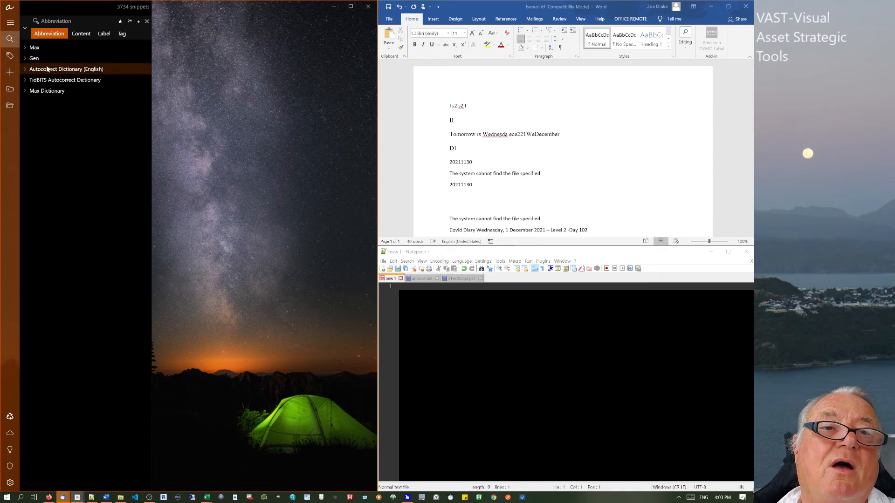
Move the imported Max Dictionary group to directly below Gen, and look over the Max group's contents before collapsing it.
{"action": "left_click_drag", "start_coordinate": [40, 92], "coordinate": [41, 66]}
{"action": "left_click", "coordinate": [25, 47]}
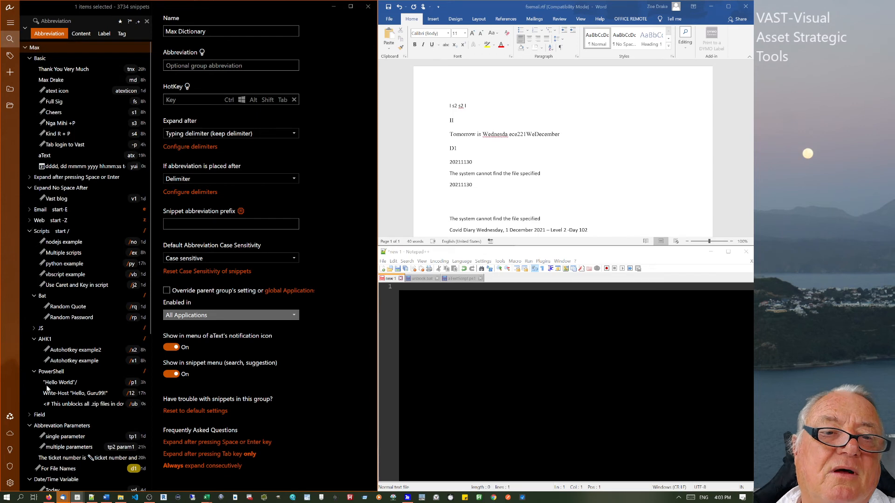
{"action": "scroll", "coordinate": [54, 409], "scroll_direction": "down", "scroll_amount": 9}
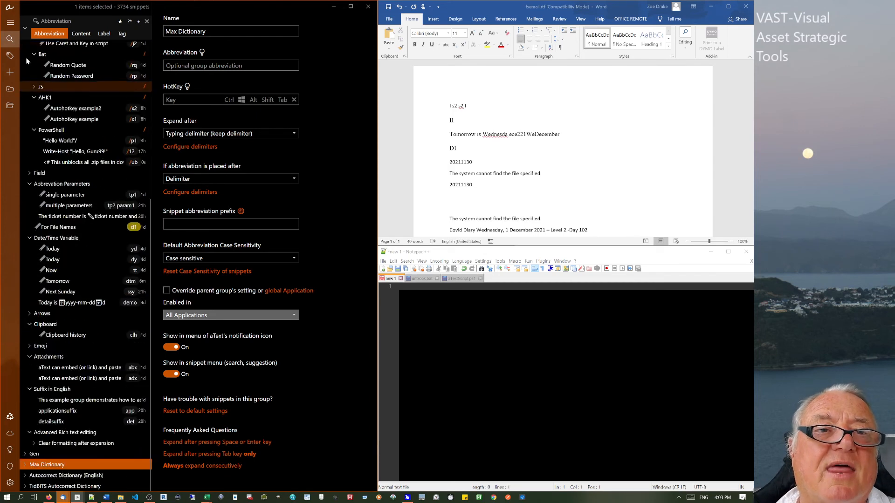
{"action": "scroll", "coordinate": [33, 57], "scroll_direction": "up", "scroll_amount": 9}
{"action": "left_click", "coordinate": [32, 49]}
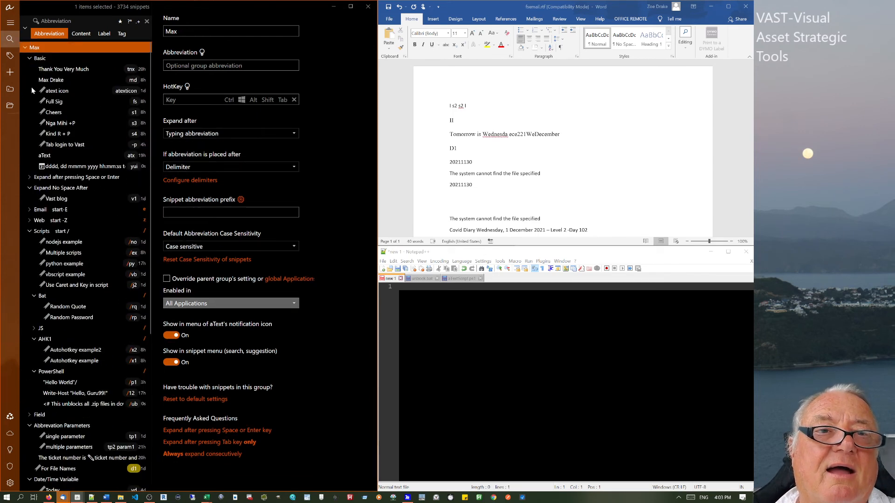
{"action": "left_click", "coordinate": [25, 48]}
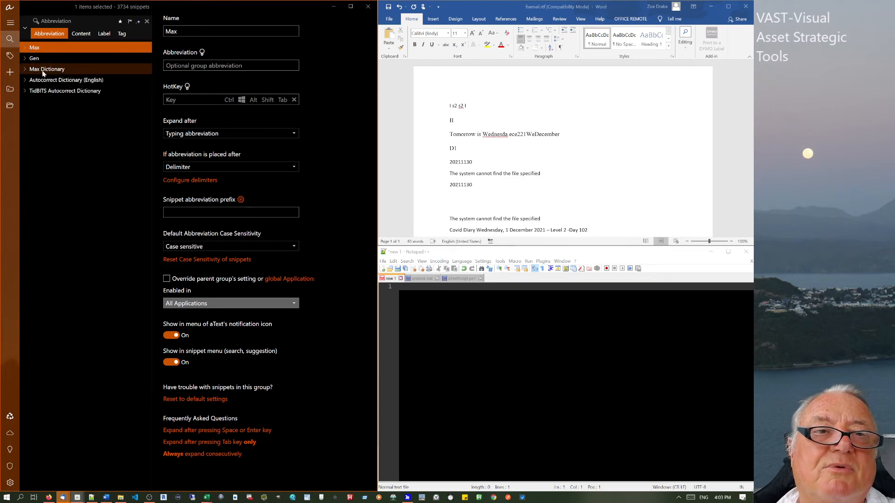
Expand the Max Dictionary group to inspect its "happened" snippet, and collapse the group again.
{"action": "left_click", "coordinate": [43, 70]}
{"action": "left_click", "coordinate": [25, 70]}
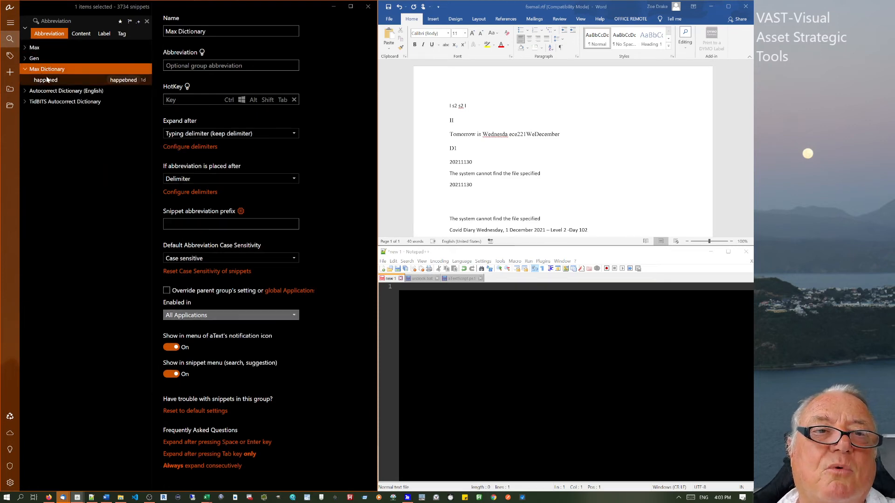
{"action": "left_click", "coordinate": [46, 81]}
{"action": "left_click", "coordinate": [25, 69]}
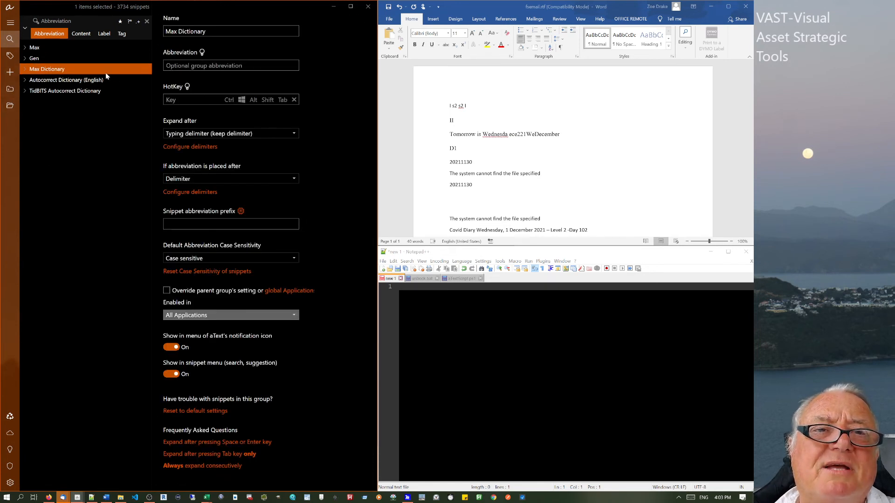
Expand the Gen and Max groups and select the Emoji subgroup.
{"action": "left_click", "coordinate": [25, 58]}
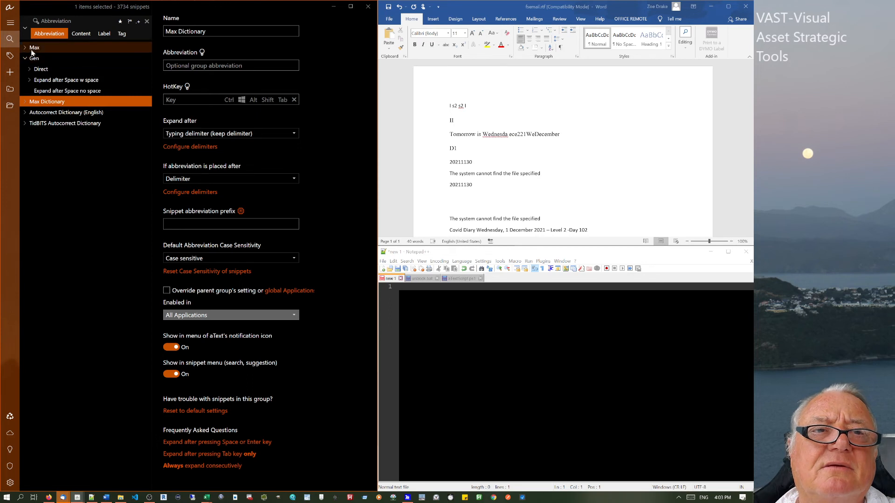
{"action": "left_click", "coordinate": [27, 47]}
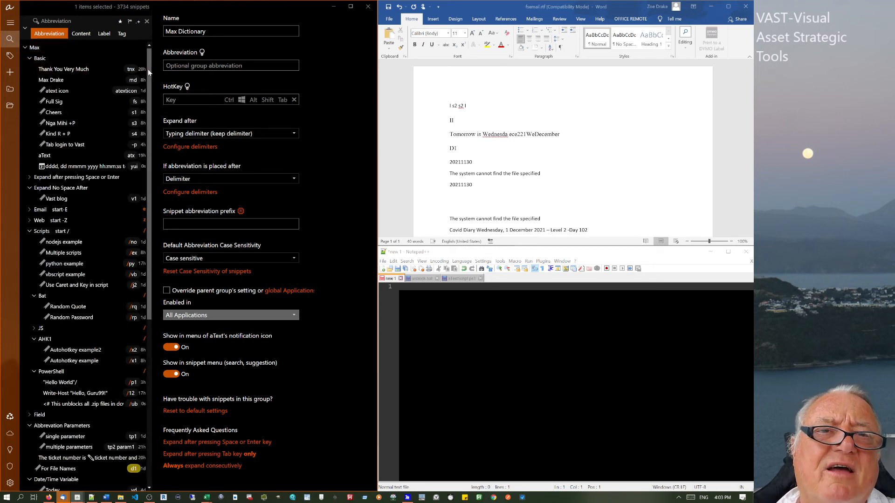
{"action": "left_click", "coordinate": [148, 430]}
{"action": "left_click", "coordinate": [67, 311]}
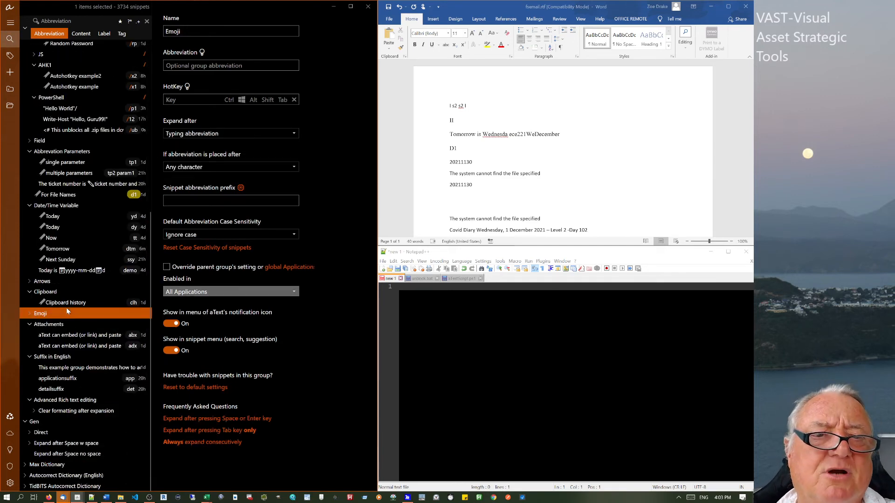
{"action": "right_click", "coordinate": [67, 311]}
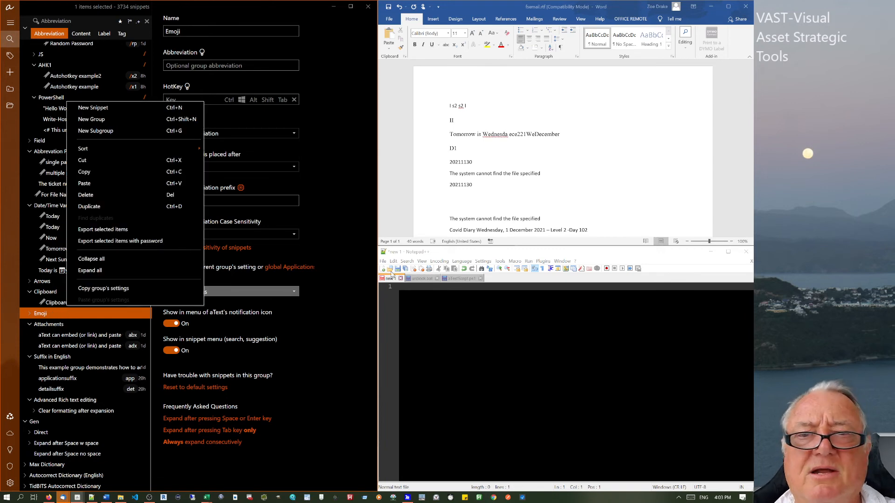
{"action": "left_click", "coordinate": [446, 170]}
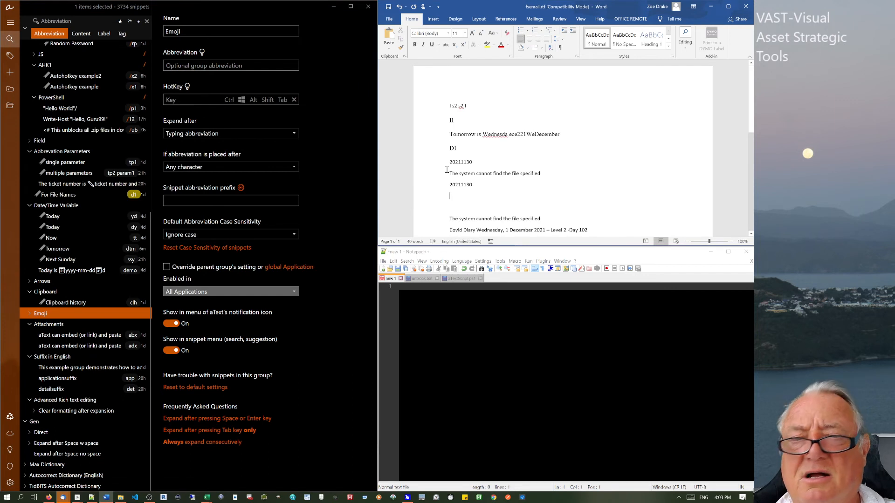
{"action": "key", "text": "alt+F3"}
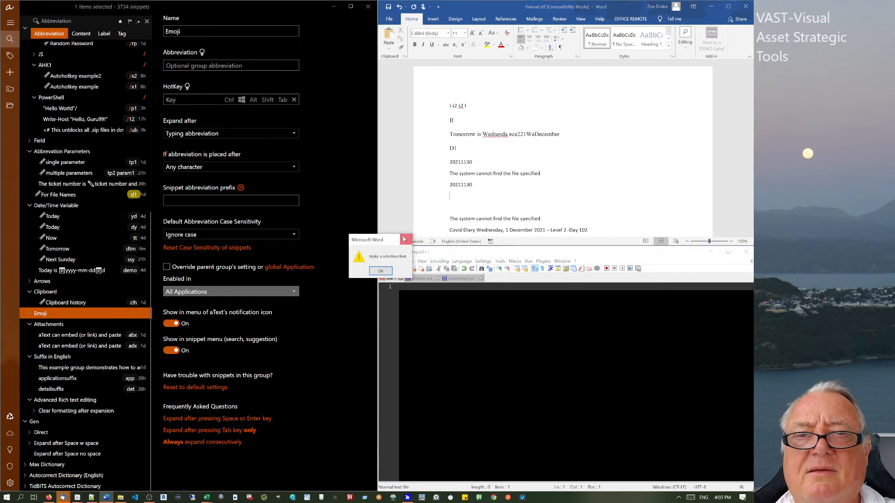
{"action": "left_click", "coordinate": [403, 239]}
{"action": "left_click", "coordinate": [438, 338]}
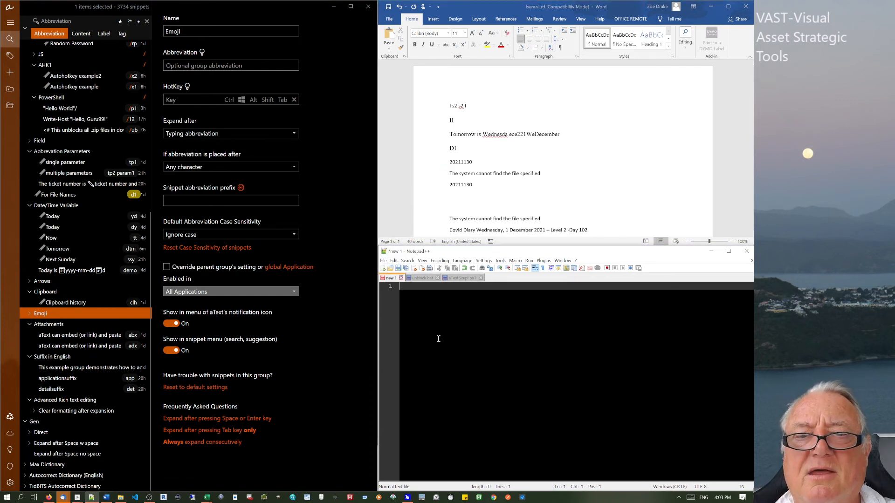
{"action": "right_click", "coordinate": [438, 339]}
{"action": "left_click", "coordinate": [477, 327]}
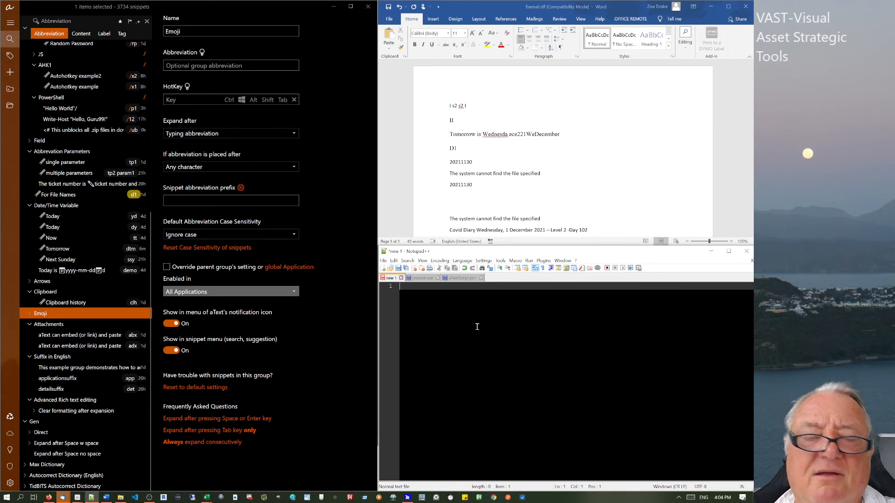
Switch to File Explorer's Temp folder and check the context menus of the folder background and the msohtmlclip1 folder.
{"action": "left_click", "coordinate": [120, 497]}
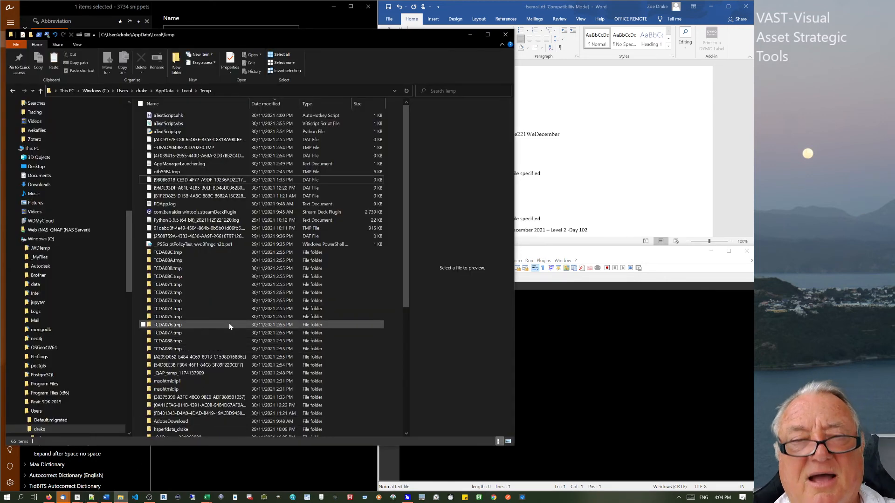
{"action": "right_click", "coordinate": [230, 309]}
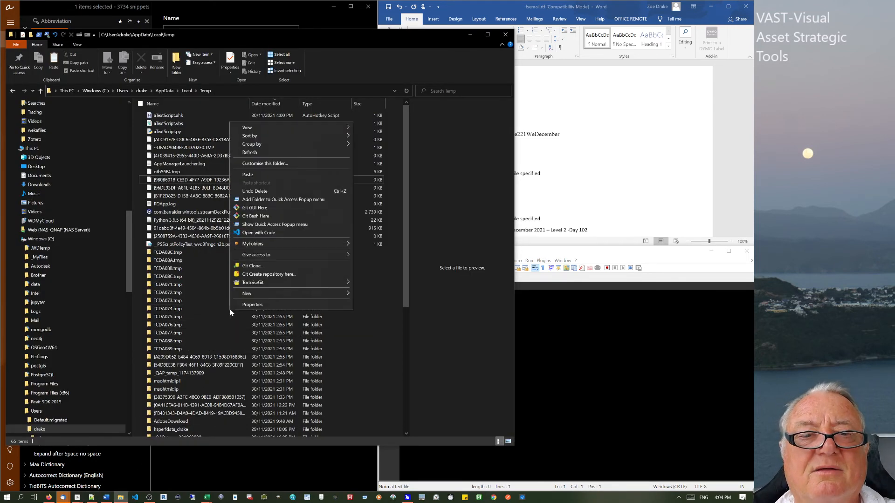
{"action": "left_click", "coordinate": [374, 386]}
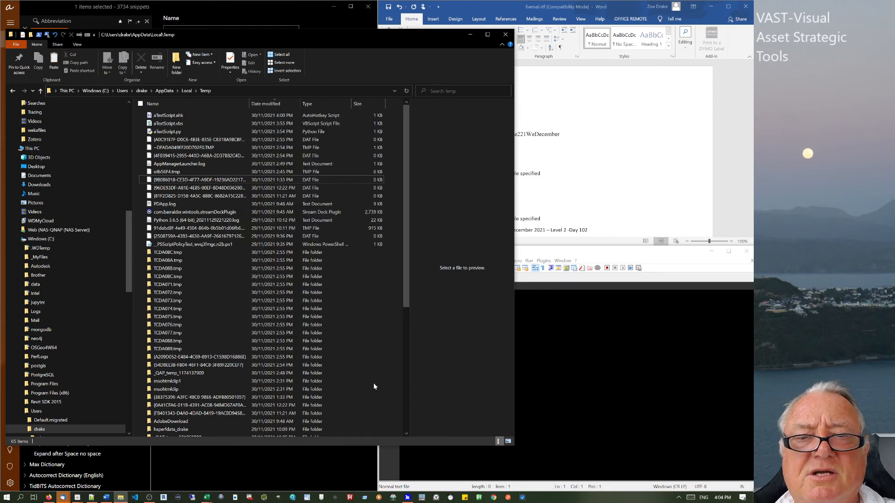
{"action": "left_click", "coordinate": [373, 385]}
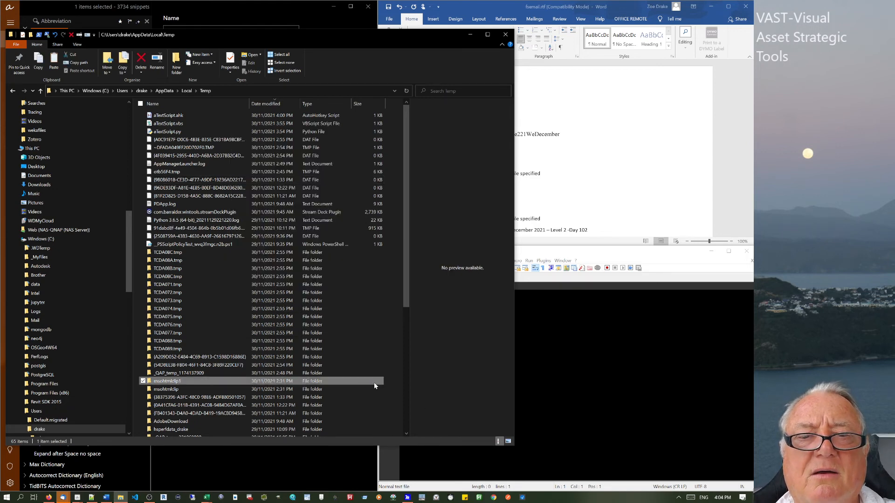
{"action": "right_click", "coordinate": [374, 382]}
{"action": "left_click", "coordinate": [376, 381]}
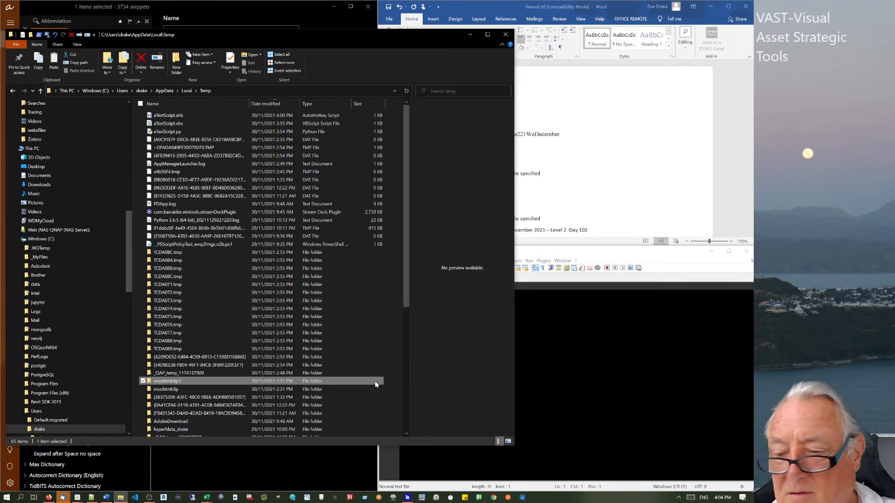
{"action": "right_click", "coordinate": [377, 383]}
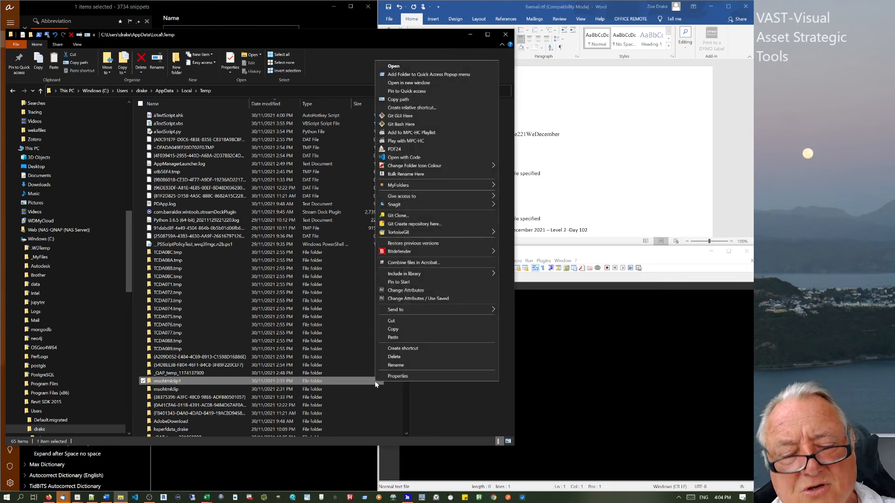
{"action": "left_click", "coordinate": [375, 382]}
{"action": "right_click", "coordinate": [374, 383]}
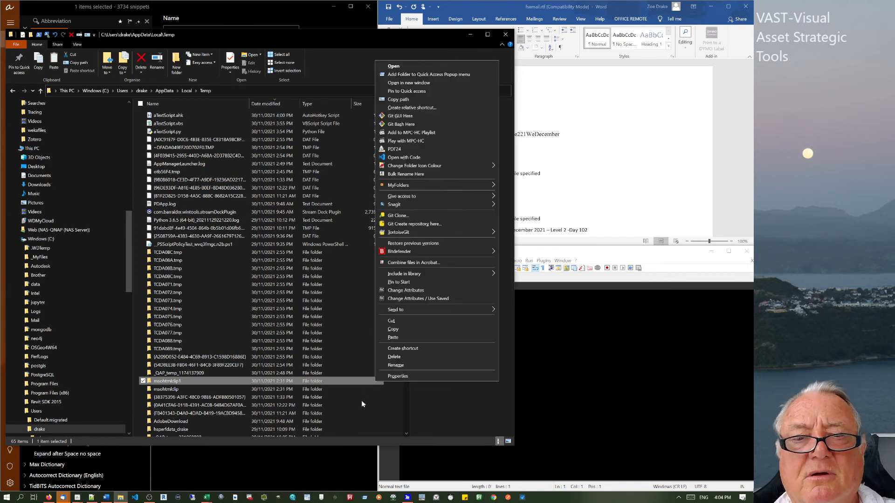
Check the hidden notification area icons, look through the rest of the Temp folder, and return to aText.
{"action": "left_click", "coordinate": [678, 498]}
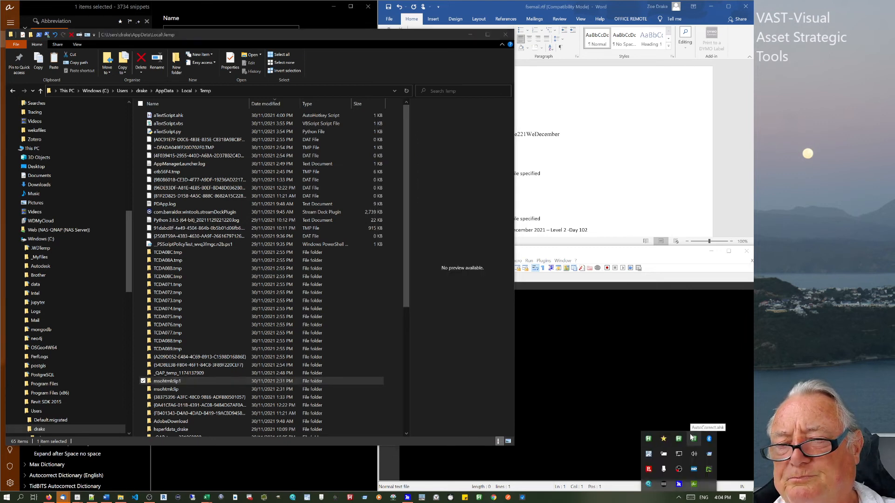
{"action": "left_click", "coordinate": [676, 406]}
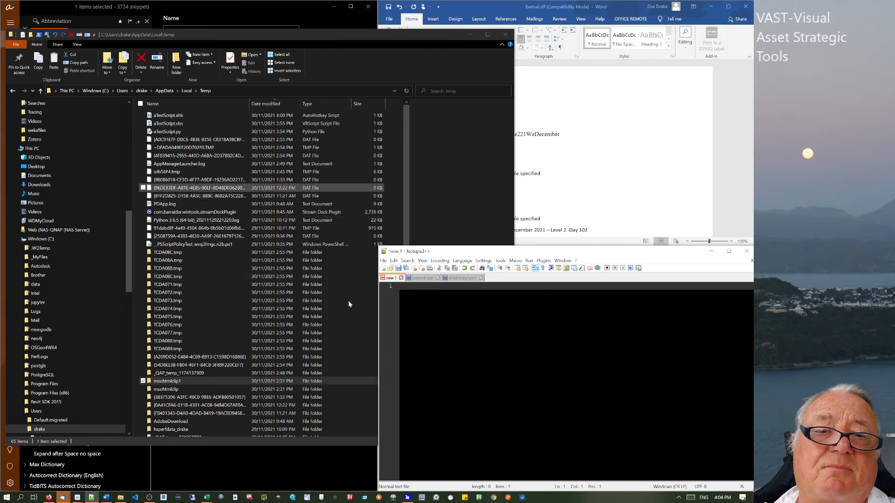
{"action": "scroll", "coordinate": [348, 301], "scroll_direction": "down", "scroll_amount": 9}
{"action": "left_click", "coordinate": [441, 205]}
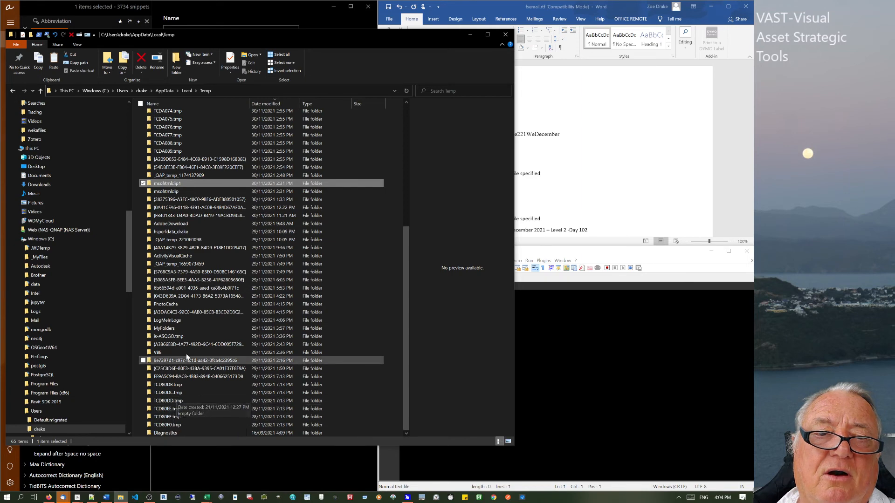
{"action": "left_click", "coordinate": [597, 175]}
{"action": "left_click", "coordinate": [342, 452]}
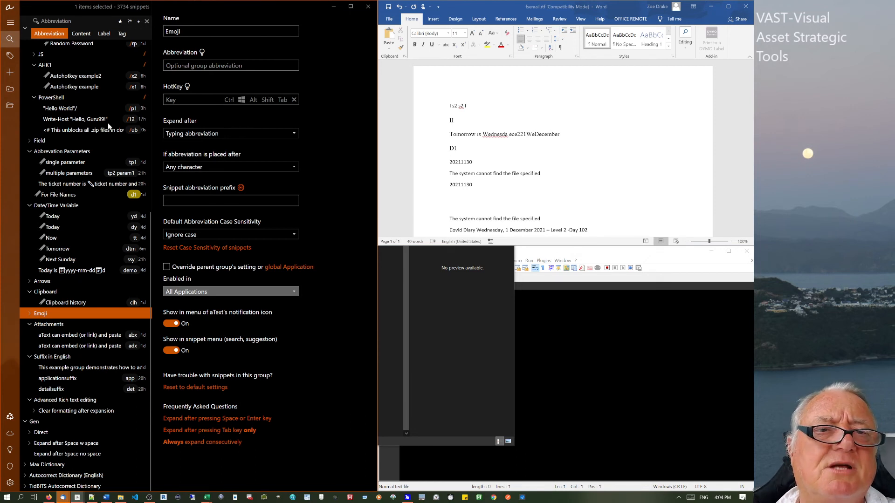
Collapse the PowerShell, Scripts, Abbreviation Parameters and Date/Time Variable groups, and bring Notepad++ in front of File Explorer.
{"action": "left_click", "coordinate": [33, 98]}
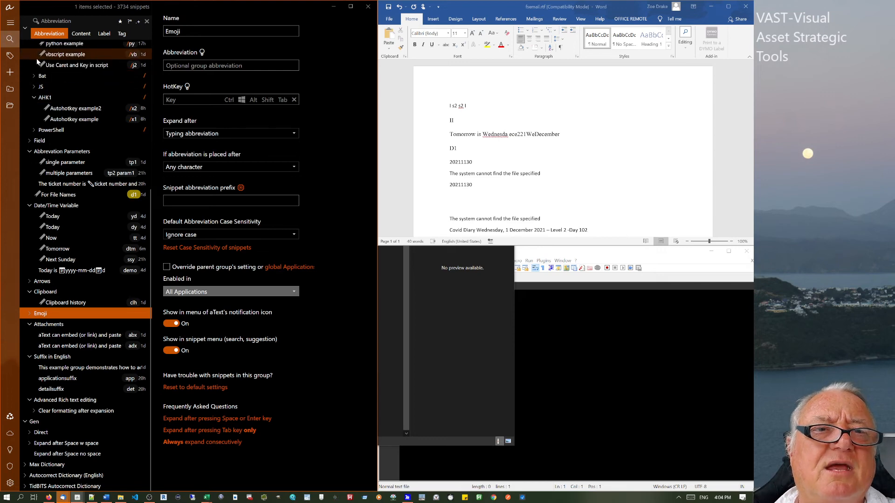
{"action": "scroll", "coordinate": [32, 75], "scroll_direction": "up", "scroll_amount": 5}
{"action": "left_click", "coordinate": [28, 195]}
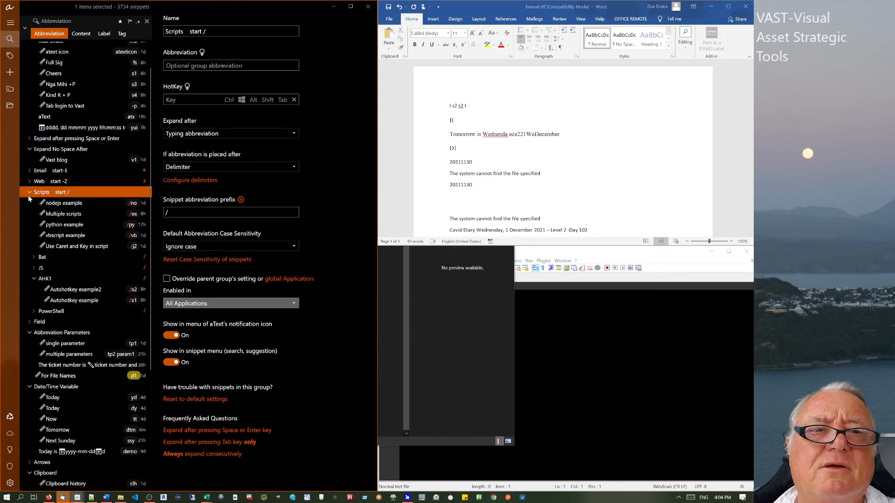
{"action": "left_click", "coordinate": [29, 192]}
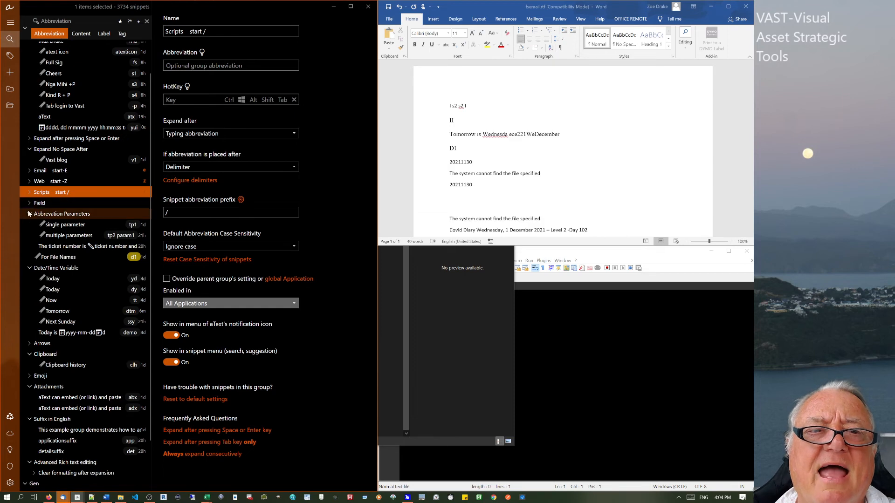
{"action": "left_click", "coordinate": [29, 214]}
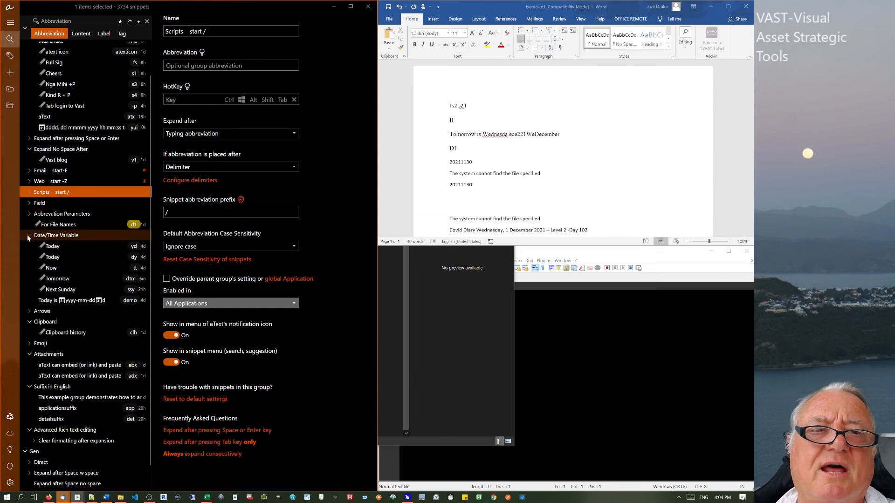
{"action": "left_click", "coordinate": [28, 235]}
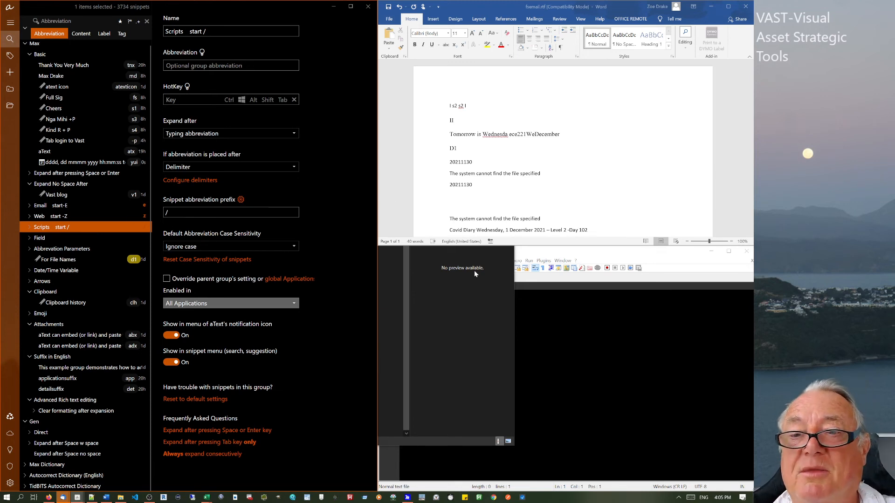
{"action": "left_click", "coordinate": [582, 324]}
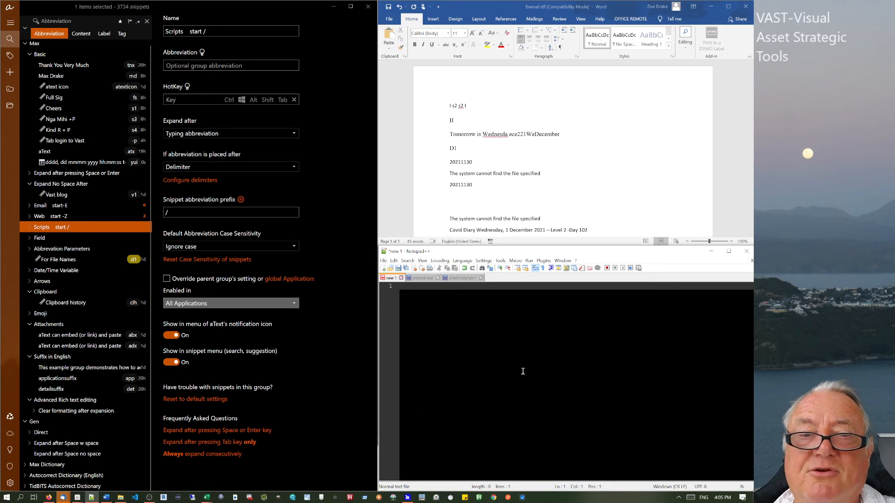
Expand the Field group and inspect its @@, 1xx and ee snippets, including the rich-text table in @@.
{"action": "left_click", "coordinate": [28, 237]}
{"action": "left_click", "coordinate": [42, 248]}
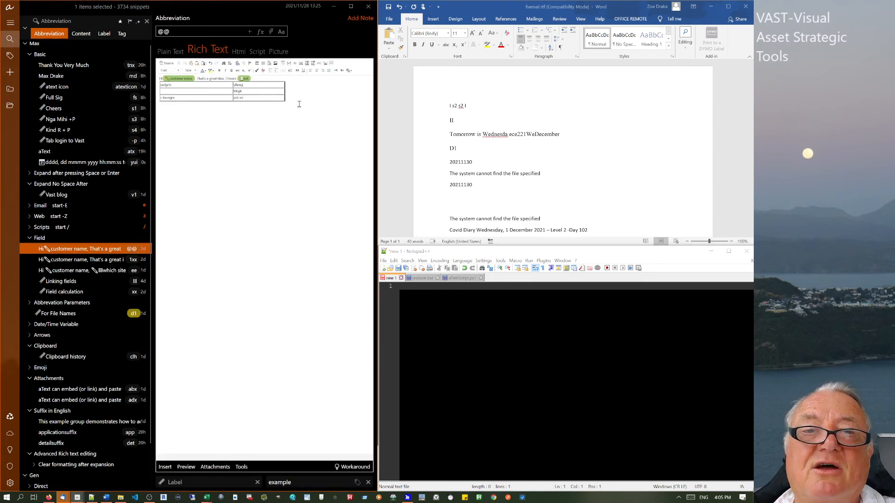
{"action": "left_click_drag", "start_coordinate": [299, 103], "coordinate": [158, 94]}
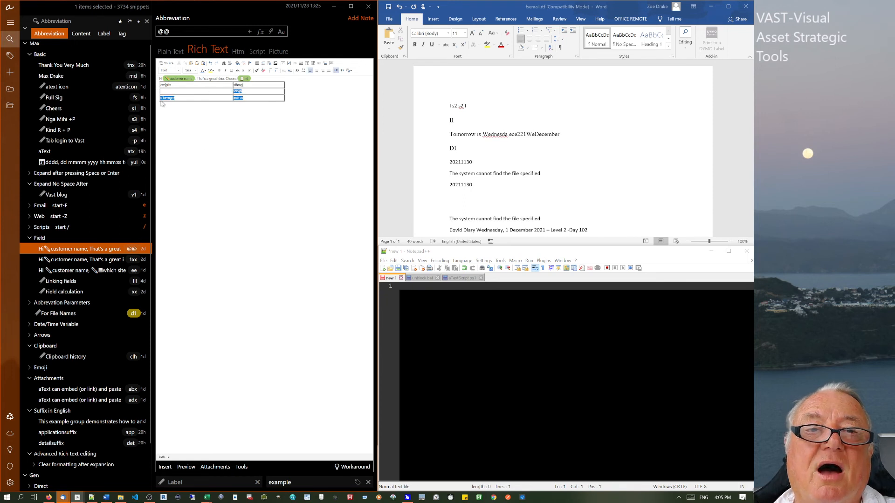
{"action": "left_click", "coordinate": [213, 148]}
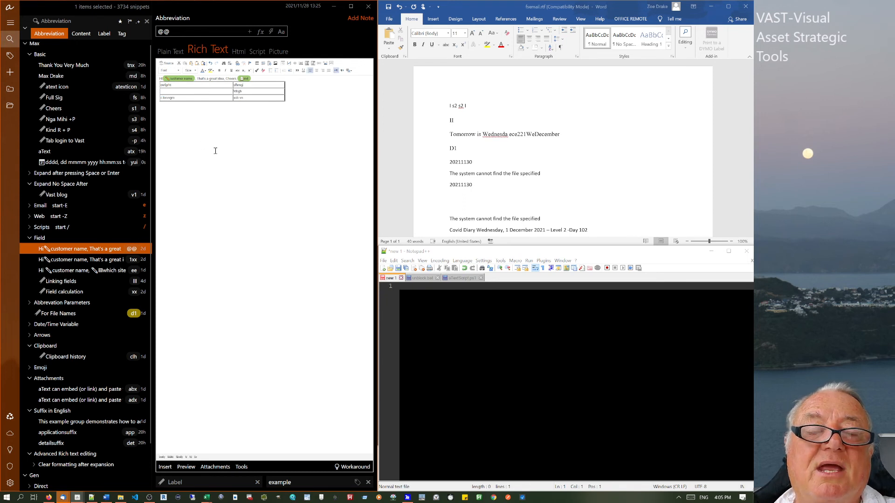
{"action": "left_click", "coordinate": [101, 262]}
{"action": "left_click", "coordinate": [89, 271]}
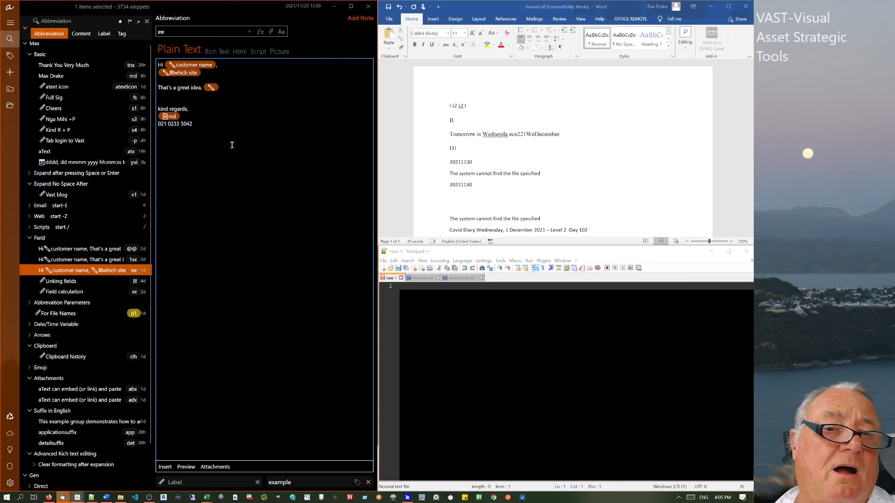
{"action": "left_click", "coordinate": [108, 251]}
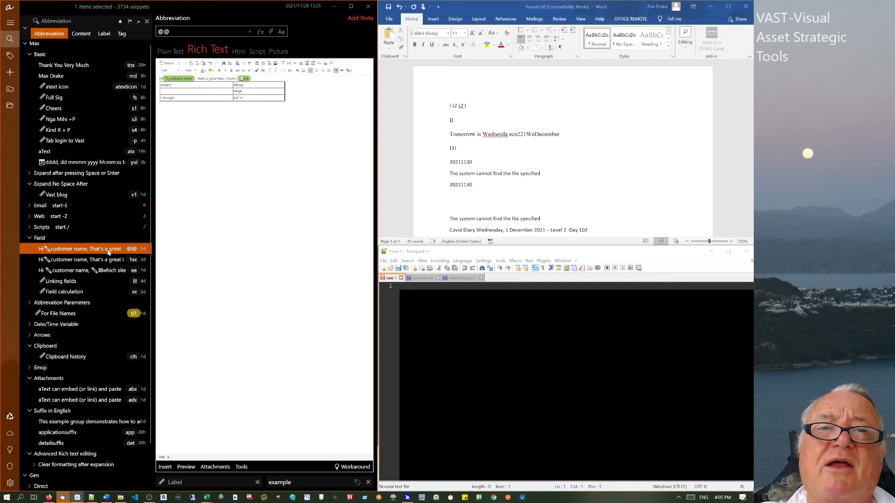
Collapse and re-expand the Max group, view the Basic subgroup's settings, and switch to the empty Notepad++ document.
{"action": "left_click", "coordinate": [23, 43]}
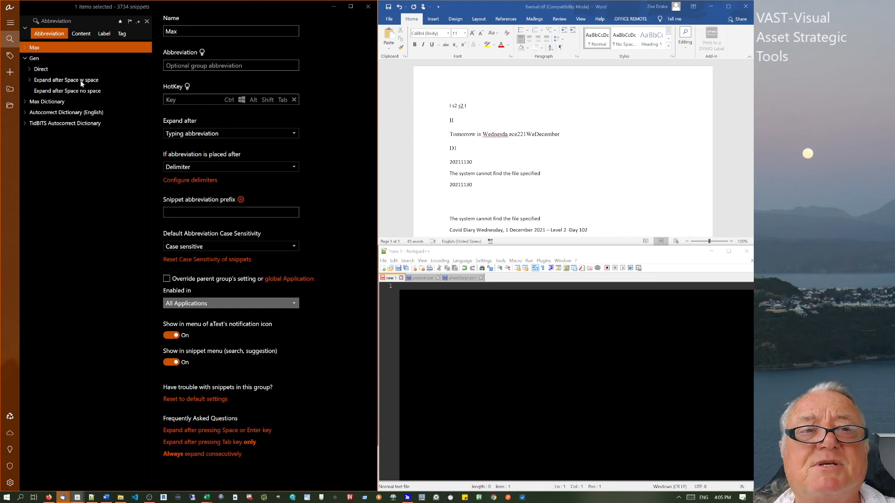
{"action": "left_click", "coordinate": [25, 47]}
{"action": "left_click", "coordinate": [40, 58]}
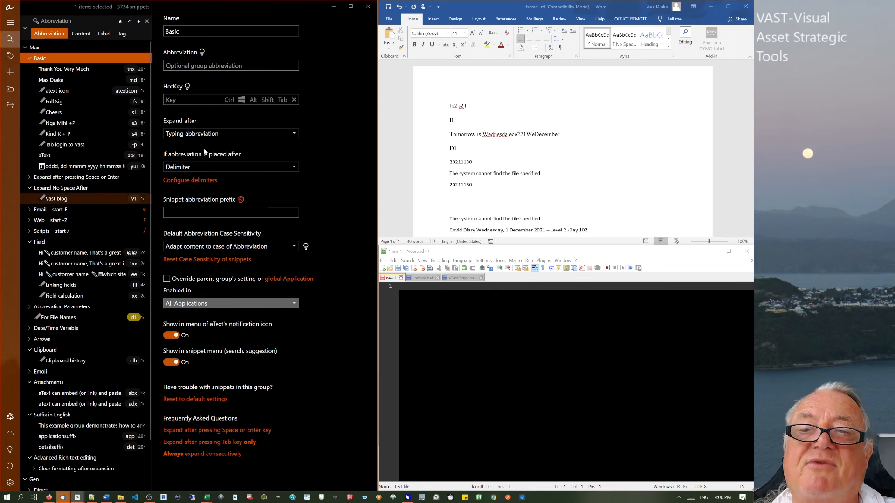
{"action": "left_click", "coordinate": [480, 322]}
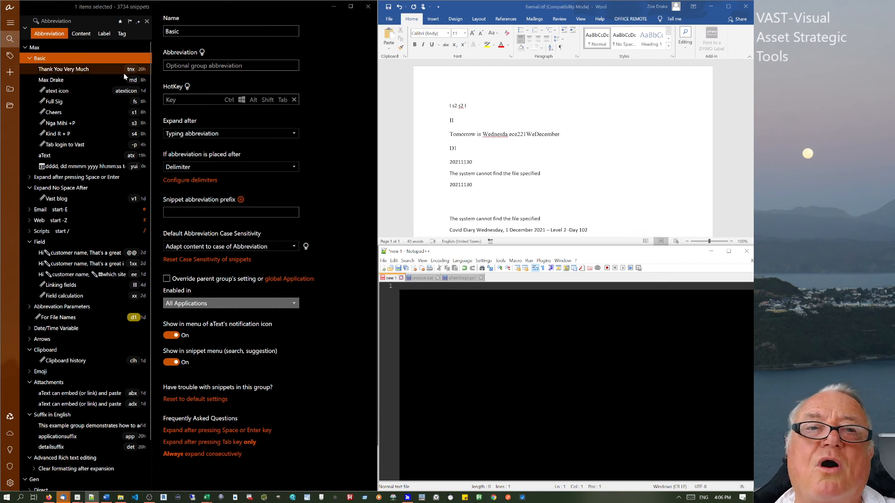
Insert the G9 Electricity snippet from Gen's BlgCode subgroup into the atext icon snippet's script, and delete it again.
{"action": "left_click", "coordinate": [69, 91]}
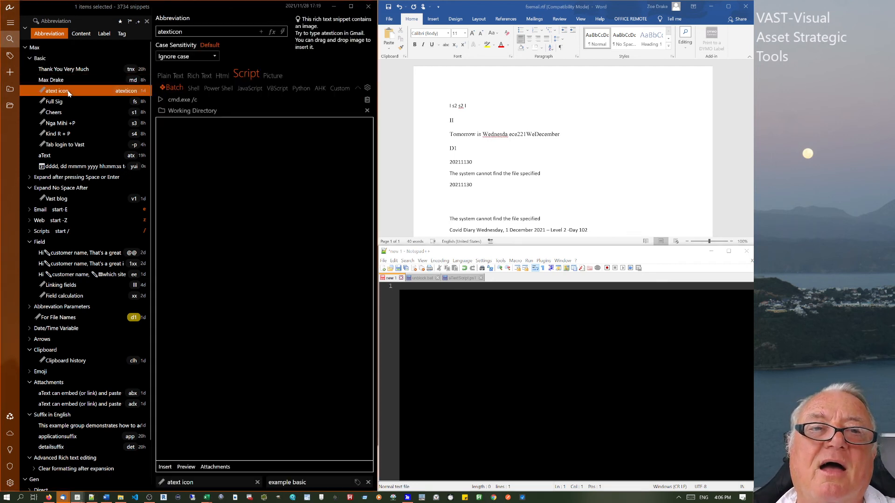
{"action": "left_click", "coordinate": [234, 427]}
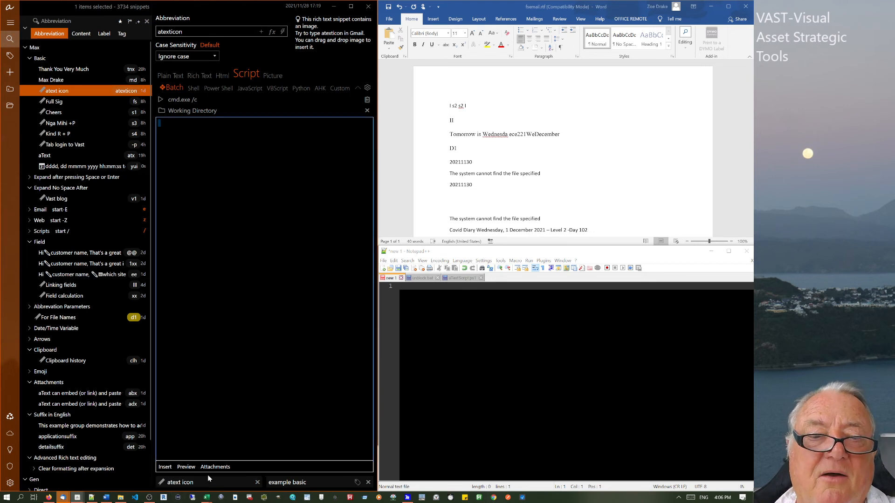
{"action": "left_click", "coordinate": [166, 470]}
{"action": "mouse_move", "coordinate": [188, 372]}
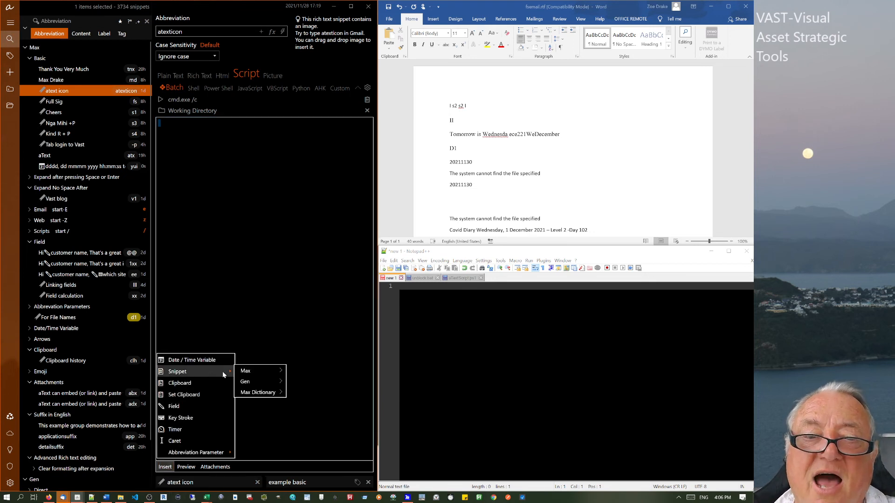
{"action": "mouse_move", "coordinate": [282, 372]}
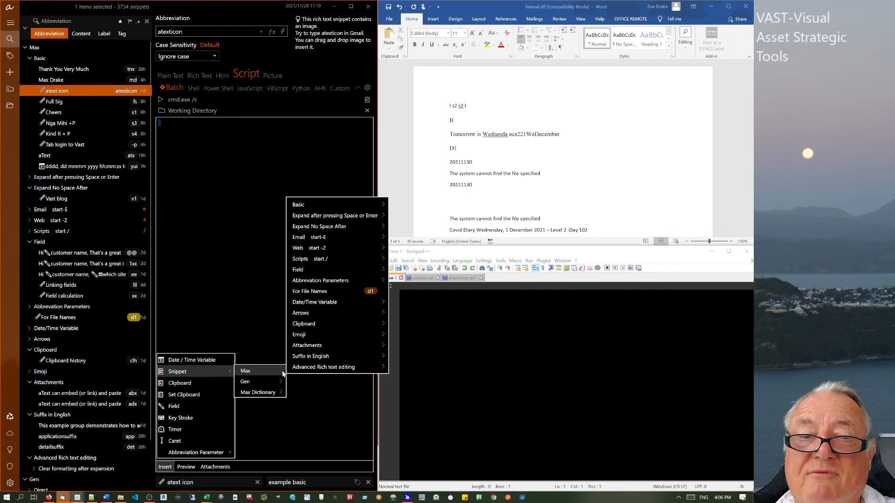
{"action": "mouse_move", "coordinate": [354, 238]}
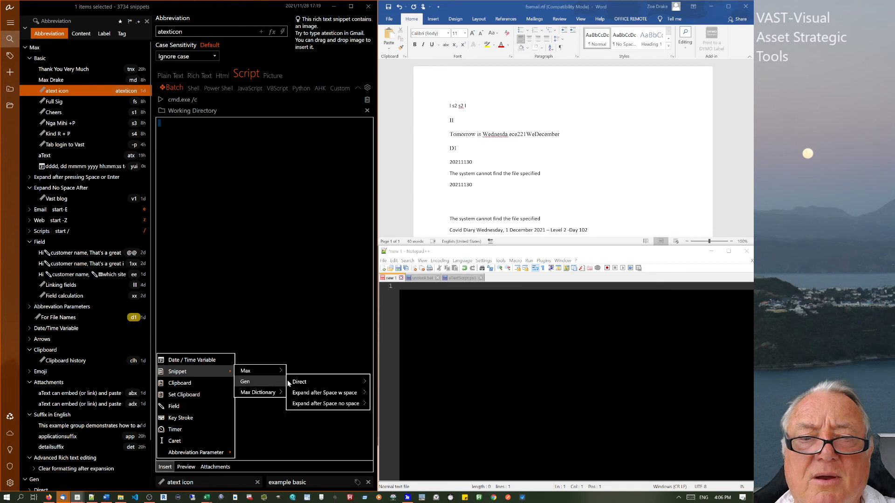
{"action": "mouse_move", "coordinate": [314, 382]}
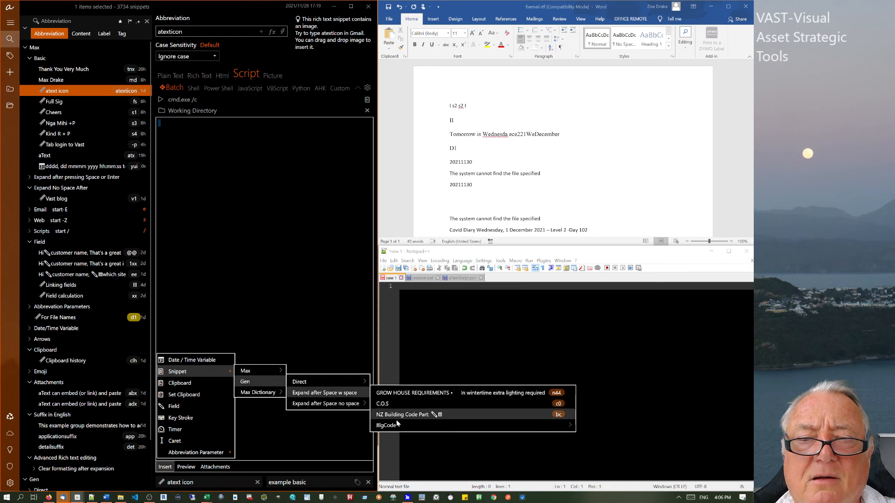
{"action": "mouse_move", "coordinate": [397, 425]}
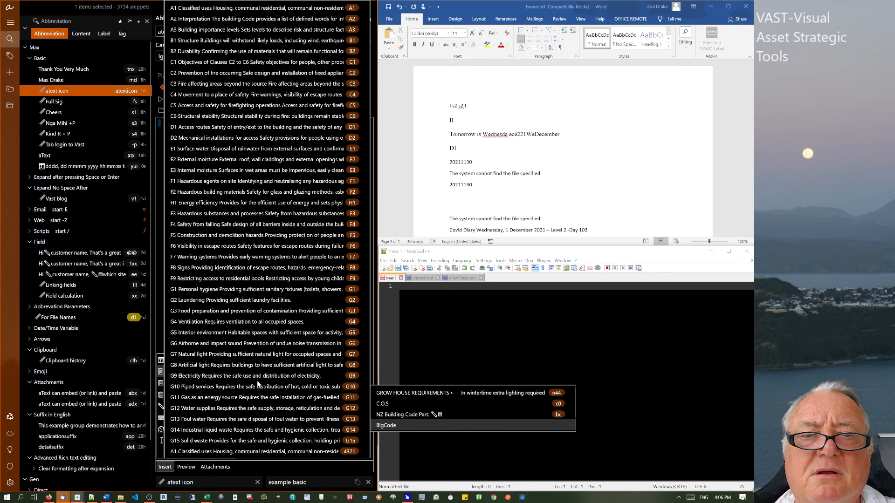
{"action": "left_click", "coordinate": [354, 381]}
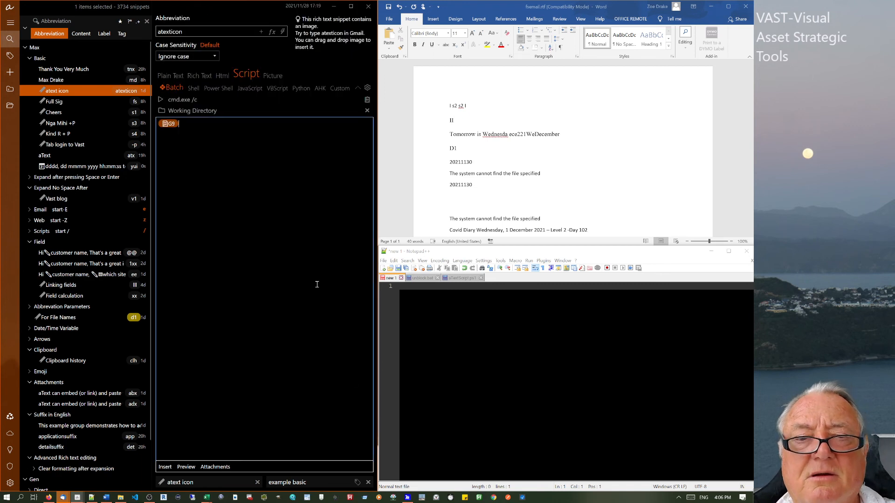
{"action": "key", "text": "BackSpace"}
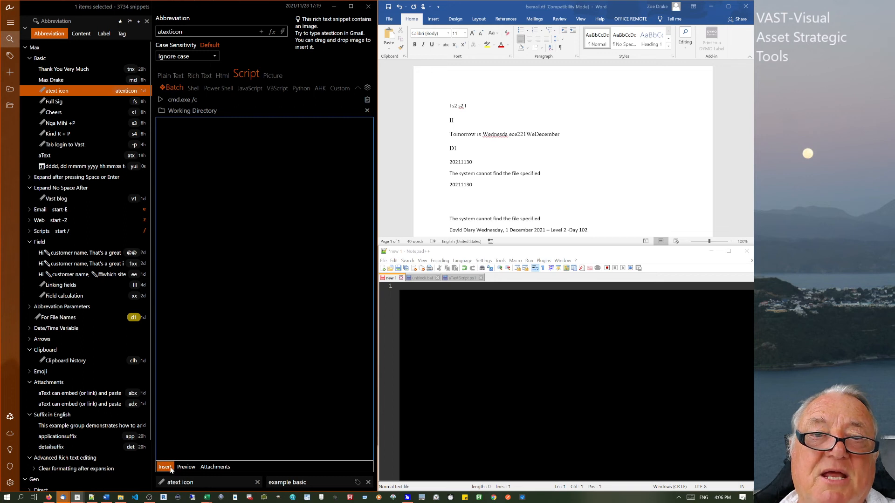
{"action": "left_click", "coordinate": [204, 411]}
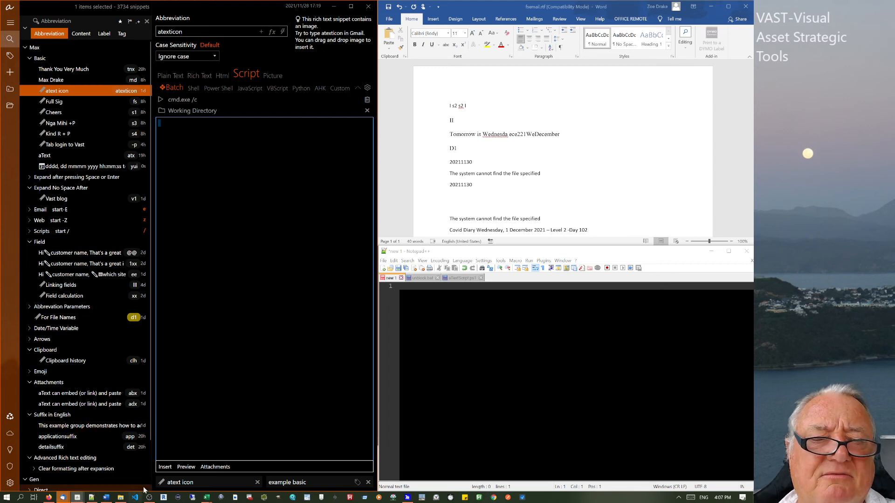
Bring File Explorer's Temp folder, the Notepad++ document and the Word document to the front in turn.
{"action": "left_click", "coordinate": [120, 497]}
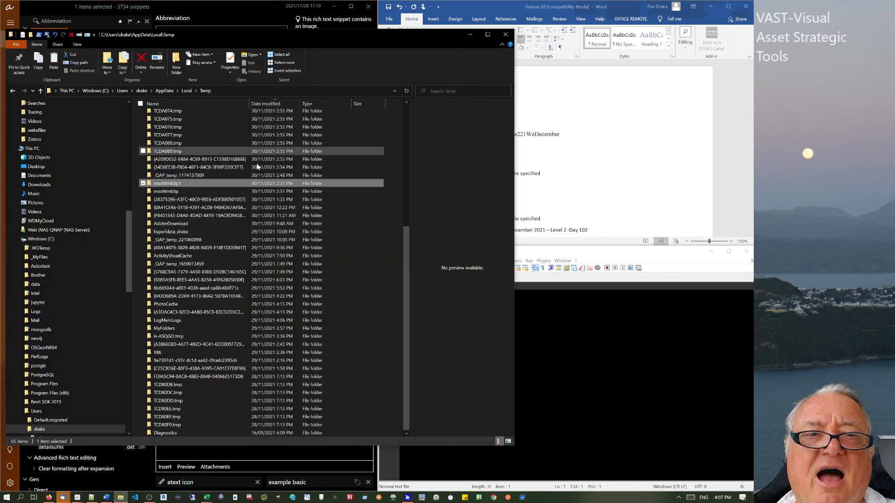
{"action": "left_click", "coordinate": [576, 390]}
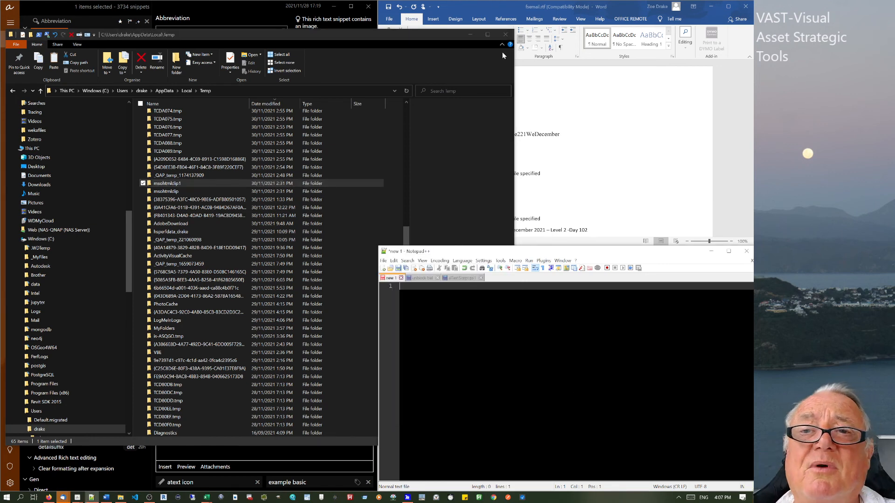
{"action": "left_click", "coordinate": [611, 167]}
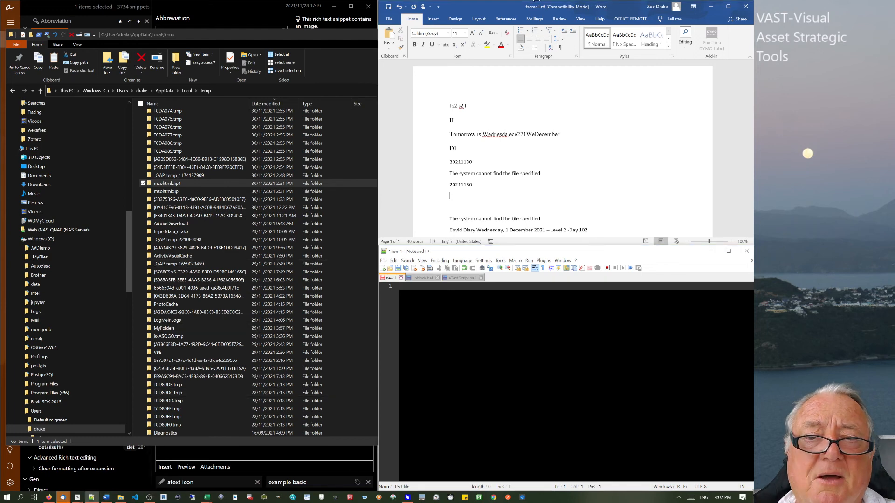
Minimize aText and bring the maximized browser forward to view the Tran Ky Nam Store's aText Premium for Windows page.
{"action": "left_click", "coordinate": [337, 6]}
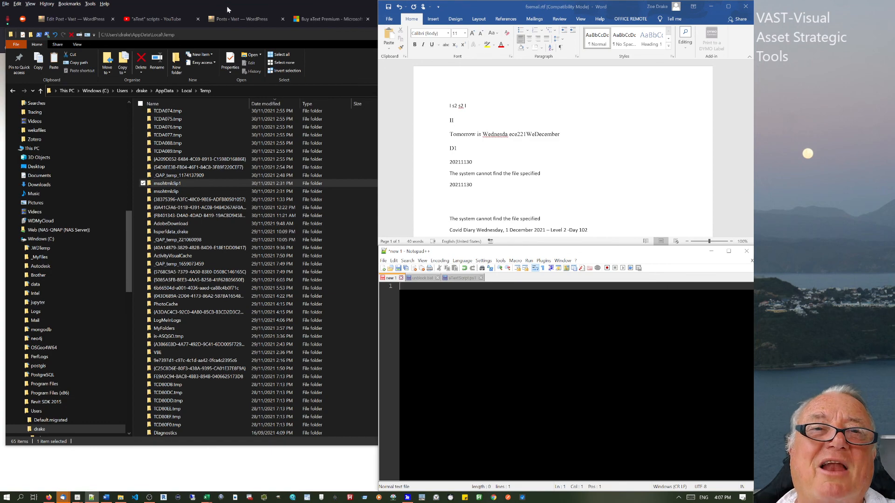
{"action": "left_click_drag", "start_coordinate": [228, 7], "coordinate": [308, 21]}
{"action": "left_click", "coordinate": [375, 15]}
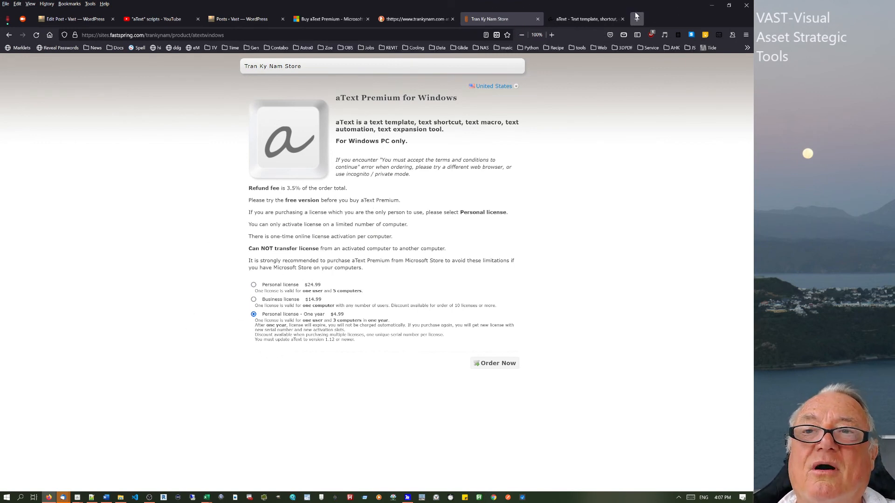
Switch to the aText home page on trankynam.com and review its download options, feature list, screenshots and support links.
{"action": "left_click", "coordinate": [604, 19]}
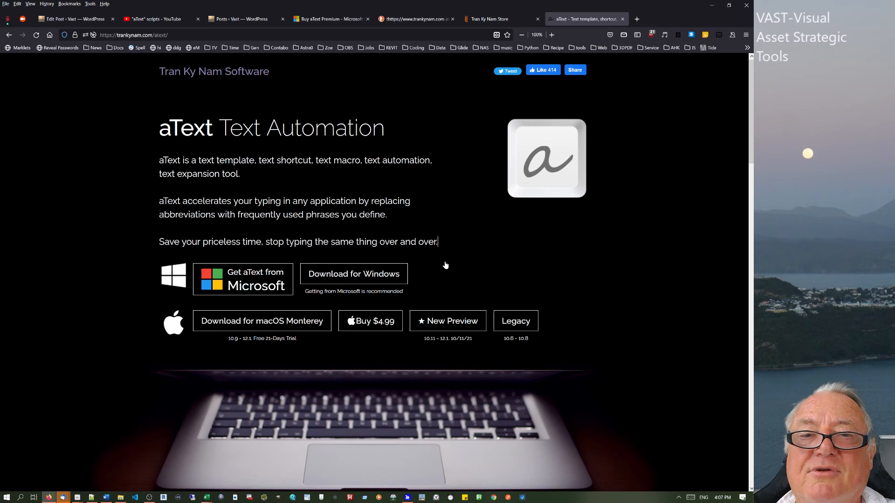
{"action": "scroll", "coordinate": [444, 264], "scroll_direction": "down", "scroll_amount": 8}
{"action": "scroll", "coordinate": [445, 264], "scroll_direction": "down", "scroll_amount": 10}
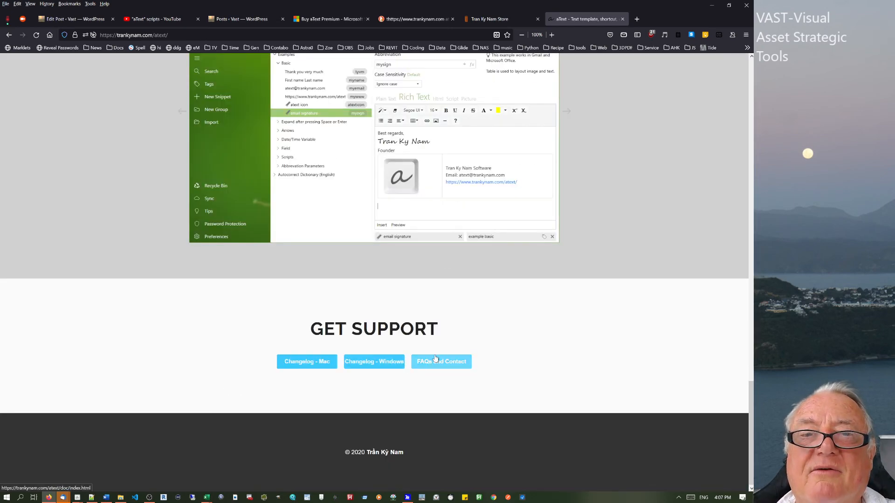
{"action": "scroll", "coordinate": [433, 362], "scroll_direction": "up", "scroll_amount": 9}
{"action": "scroll", "coordinate": [436, 358], "scroll_direction": "down", "scroll_amount": 9}
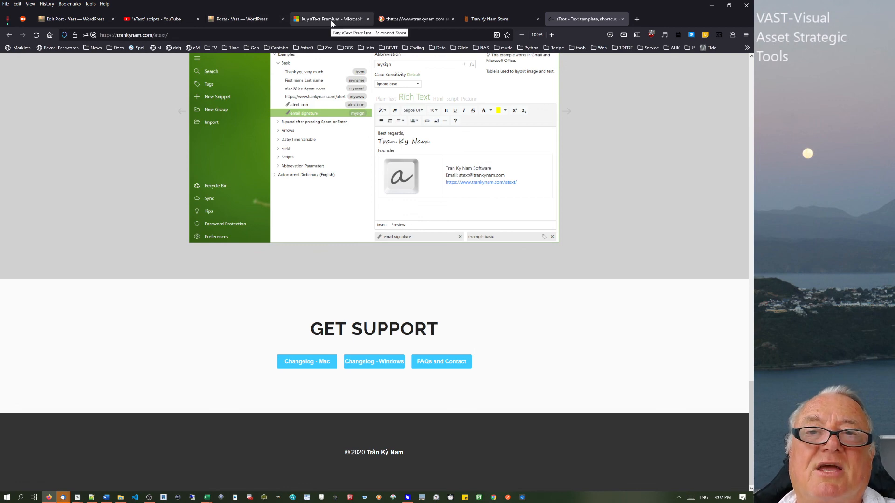
{"action": "scroll", "coordinate": [86, 183], "scroll_direction": "up", "scroll_amount": 8}
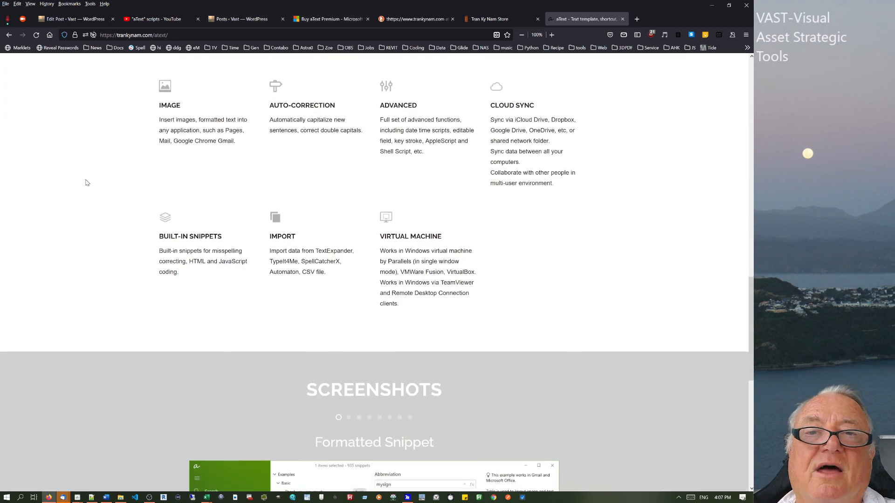
{"action": "scroll", "coordinate": [86, 183], "scroll_direction": "down", "scroll_amount": 9}
{"action": "scroll", "coordinate": [86, 183], "scroll_direction": "up", "scroll_amount": 13}
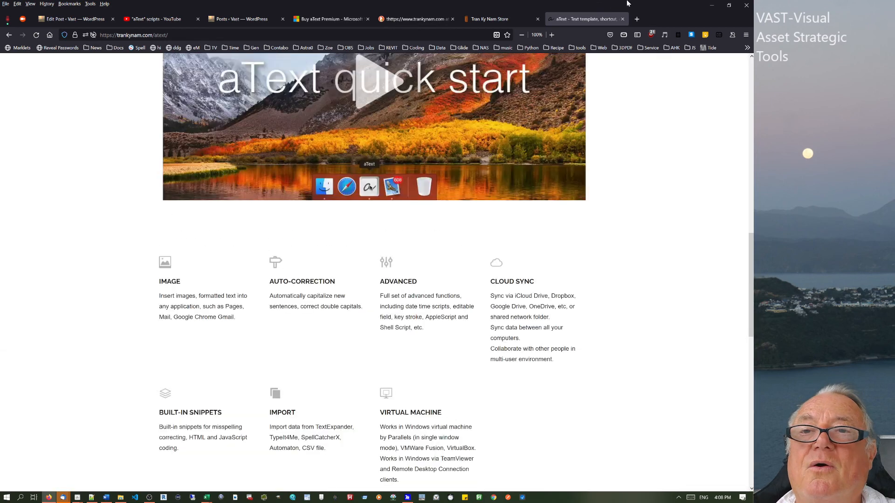
{"action": "scroll", "coordinate": [627, 3], "scroll_direction": "up", "scroll_amount": 13}
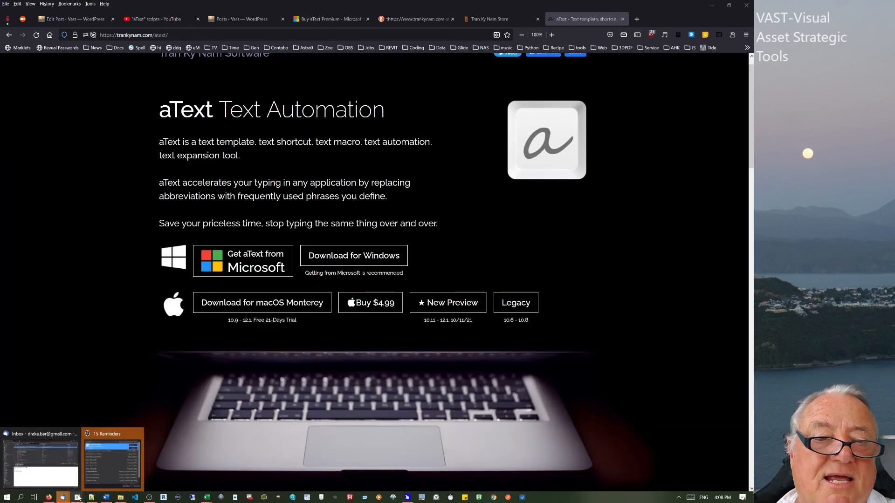
Bring aText to the front, collapse the Max group, and inspect the TidBITS Autocorrect, Autocorrect (English) and Max Dictionary group settings.
{"action": "mouse_move", "coordinate": [78, 498]}
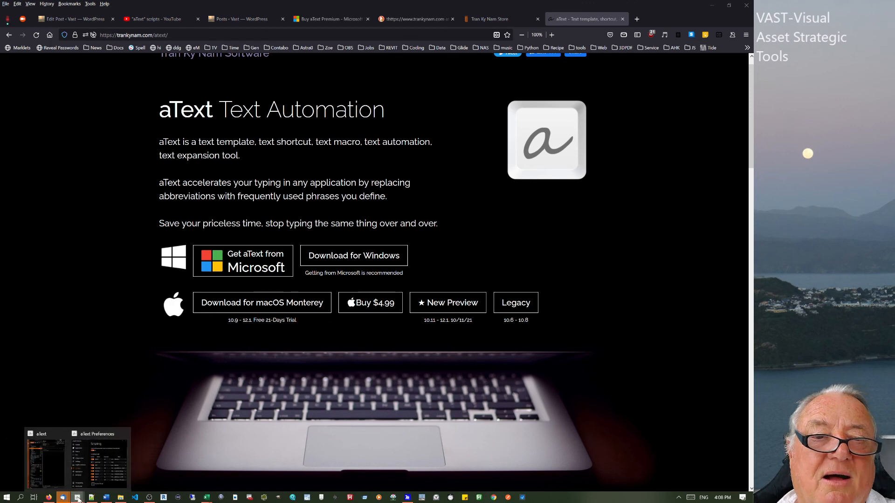
{"action": "left_click", "coordinate": [42, 463]}
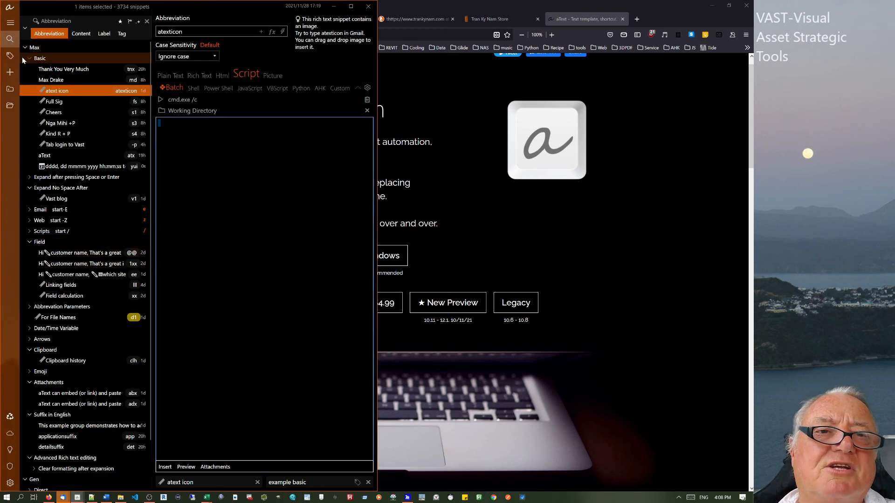
{"action": "left_click", "coordinate": [21, 46]}
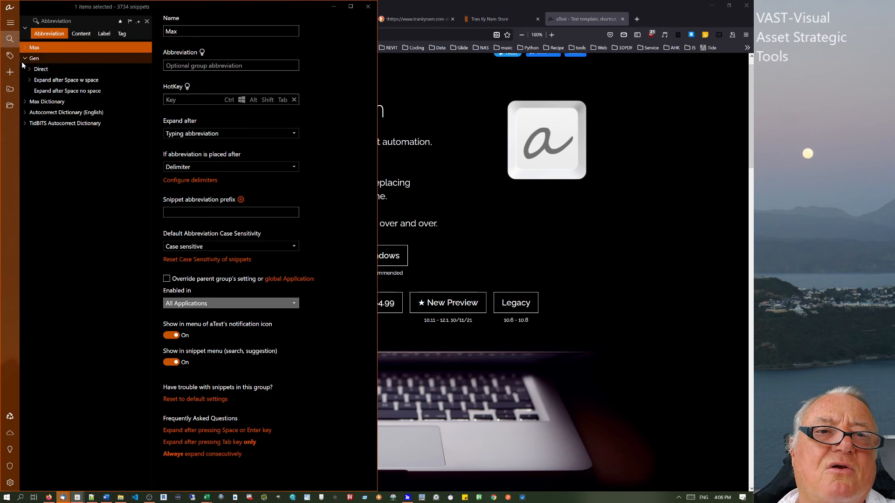
{"action": "left_click", "coordinate": [29, 117]}
{"action": "left_click", "coordinate": [29, 123]}
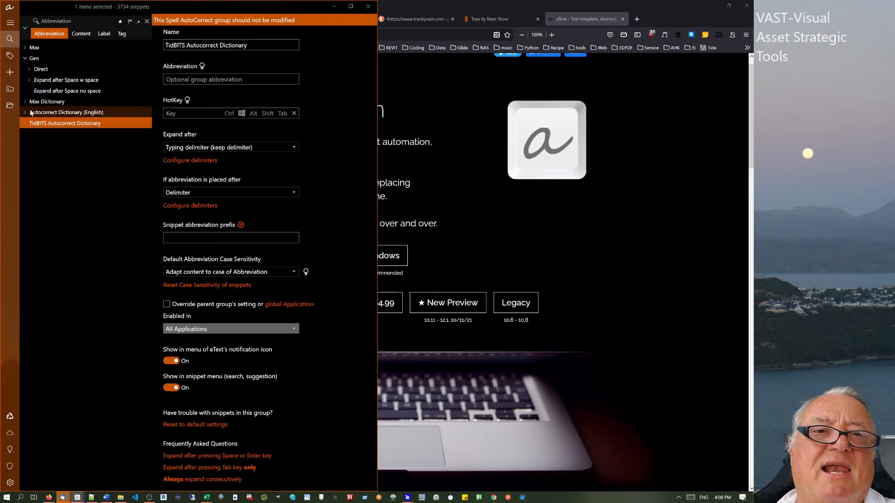
{"action": "left_click", "coordinate": [31, 113]}
{"action": "left_click", "coordinate": [31, 103]}
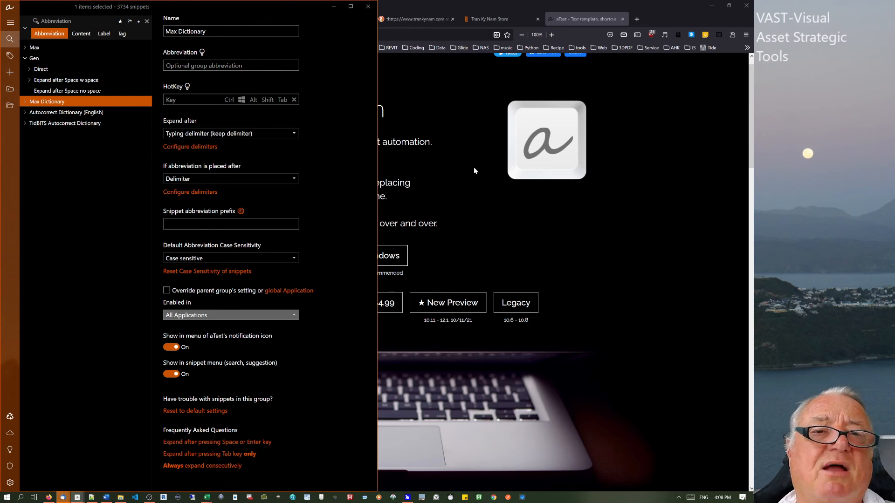
Clear the group selection, then collapse the Max and Gen groups to list only the top-level groups.
{"action": "left_click", "coordinate": [65, 154]}
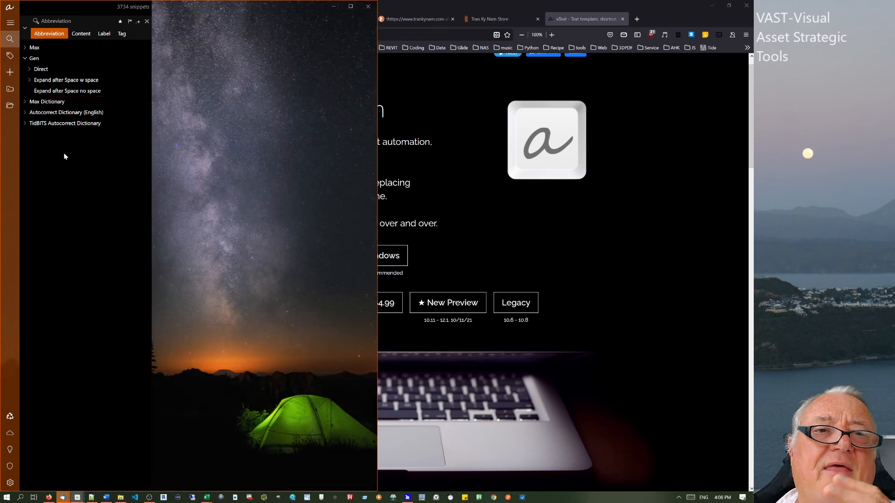
{"action": "left_click", "coordinate": [21, 47]}
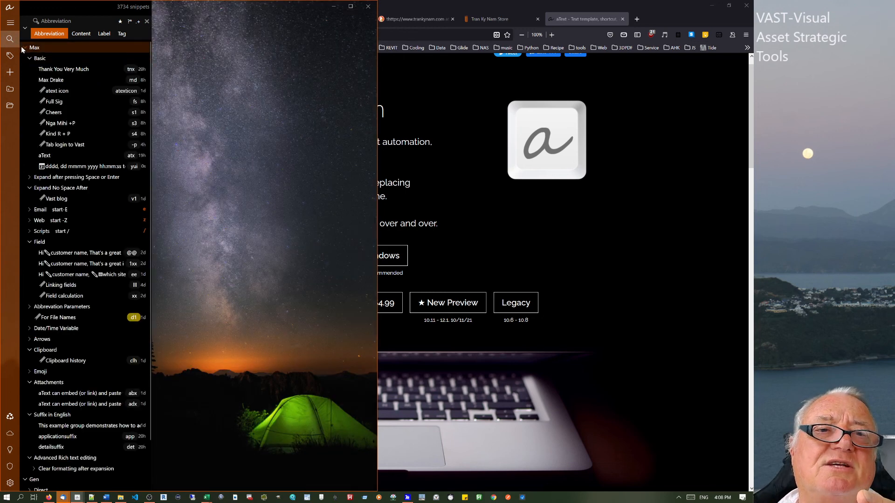
{"action": "left_click", "coordinate": [21, 47]}
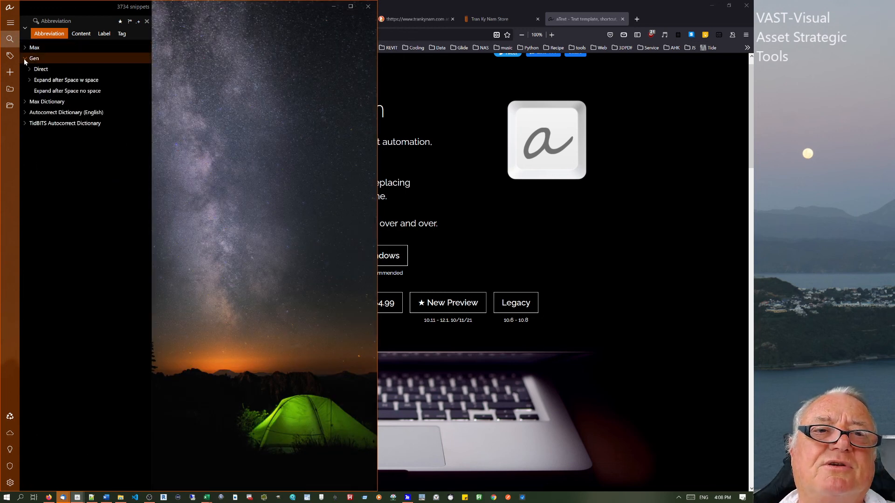
{"action": "left_click", "coordinate": [24, 58]}
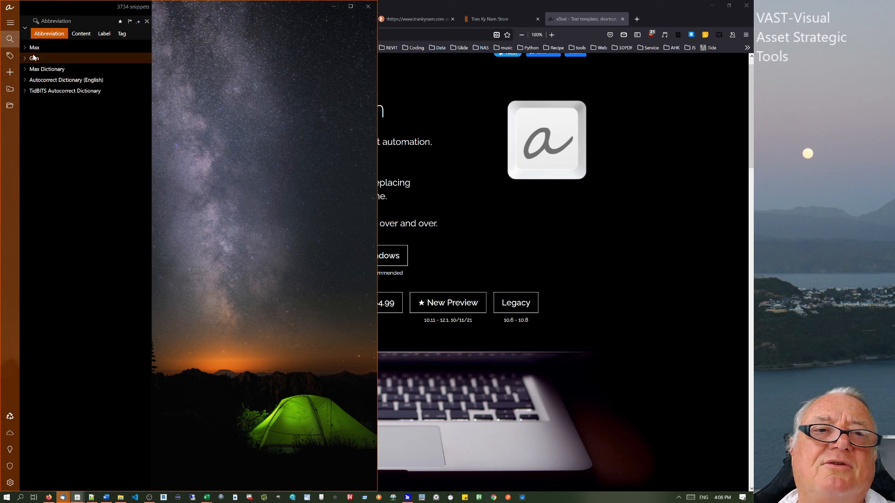
Open the Gen group's settings and subgroups, and review the running applications in which the group can be enabled.
{"action": "left_click", "coordinate": [33, 57]}
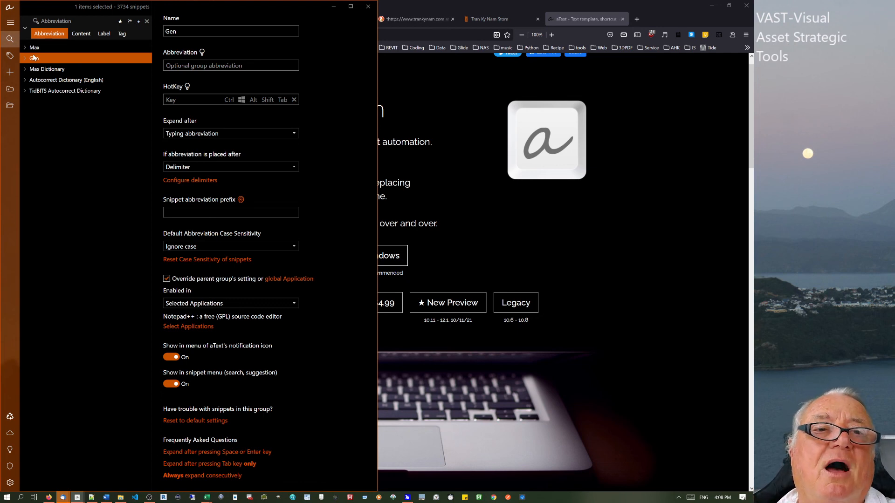
{"action": "left_click", "coordinate": [26, 59]}
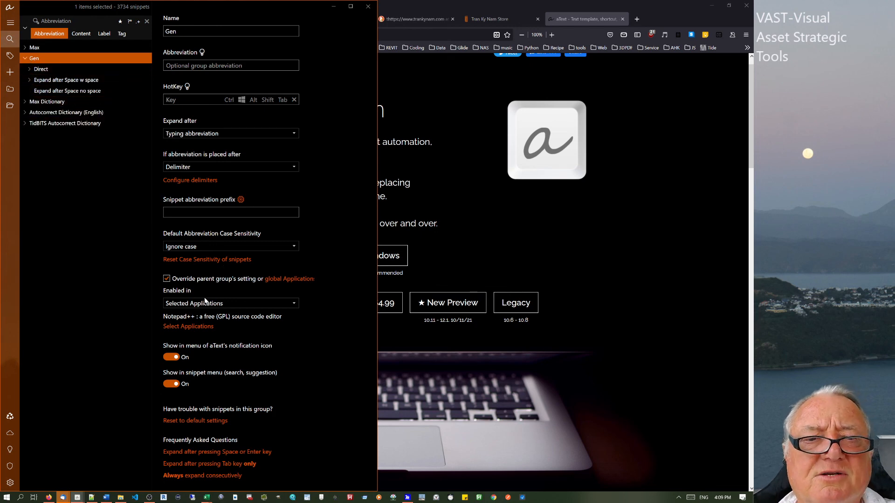
{"action": "left_click", "coordinate": [194, 327]}
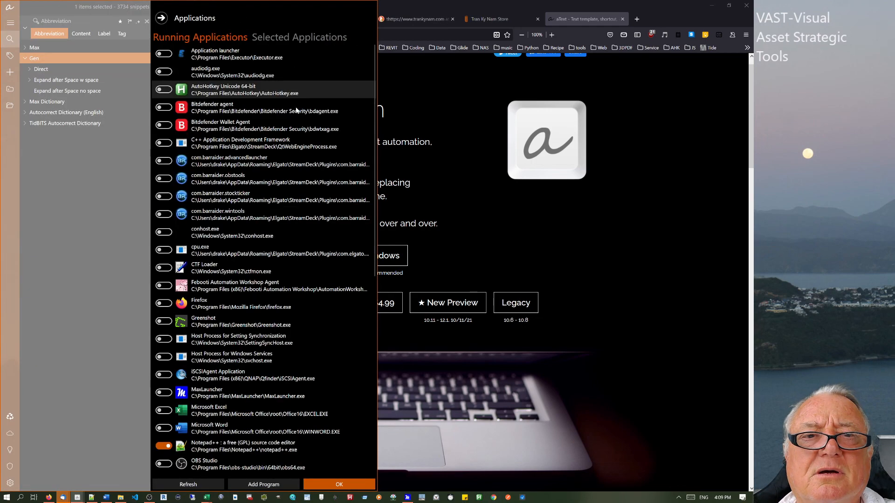
{"action": "scroll", "coordinate": [208, 310], "scroll_direction": "down", "scroll_amount": 5}
{"action": "scroll", "coordinate": [208, 309], "scroll_direction": "down", "scroll_amount": 5}
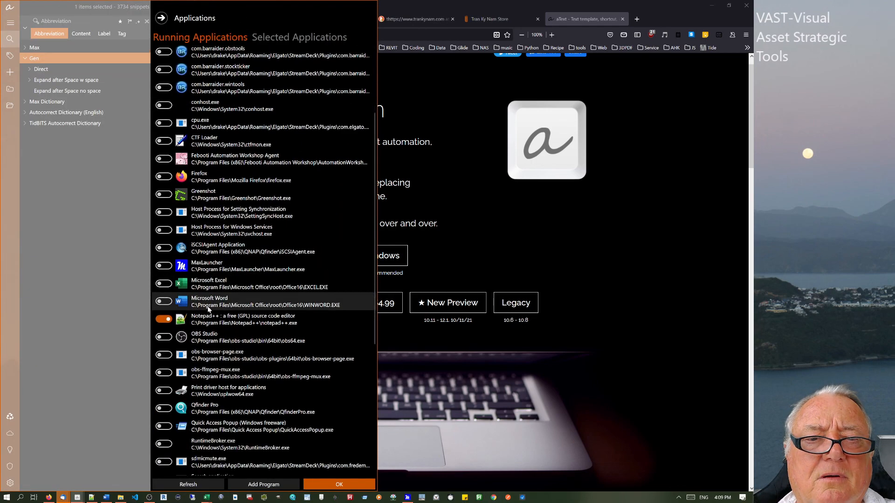
{"action": "scroll", "coordinate": [209, 311], "scroll_direction": "down", "scroll_amount": 1}
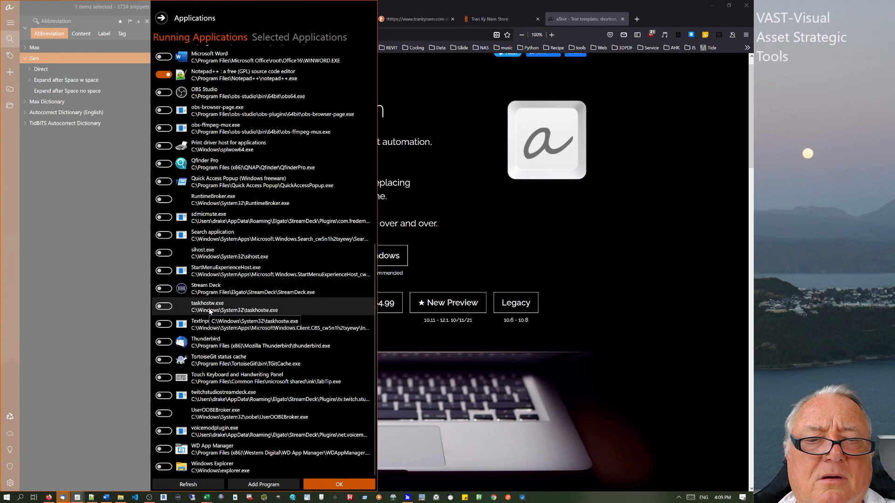
{"action": "scroll", "coordinate": [210, 311], "scroll_direction": "up", "scroll_amount": 4}
{"action": "scroll", "coordinate": [210, 312], "scroll_direction": "up", "scroll_amount": 5}
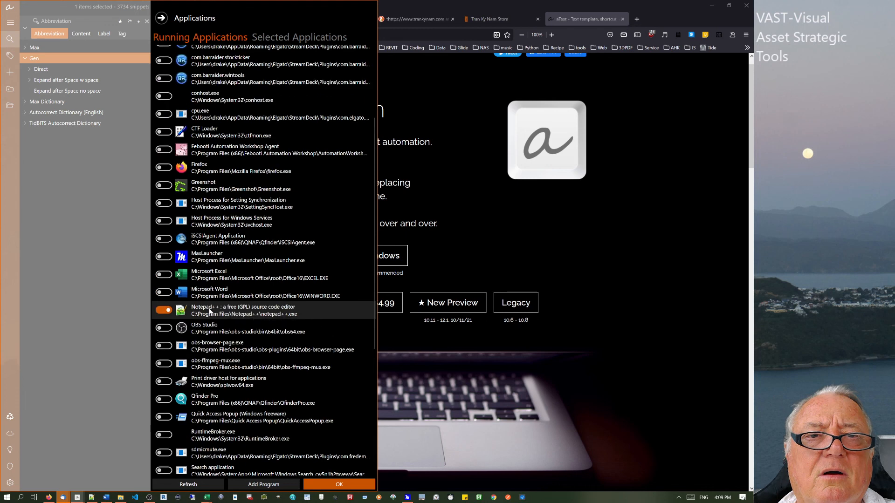
{"action": "scroll", "coordinate": [231, 312], "scroll_direction": "down", "scroll_amount": 1}
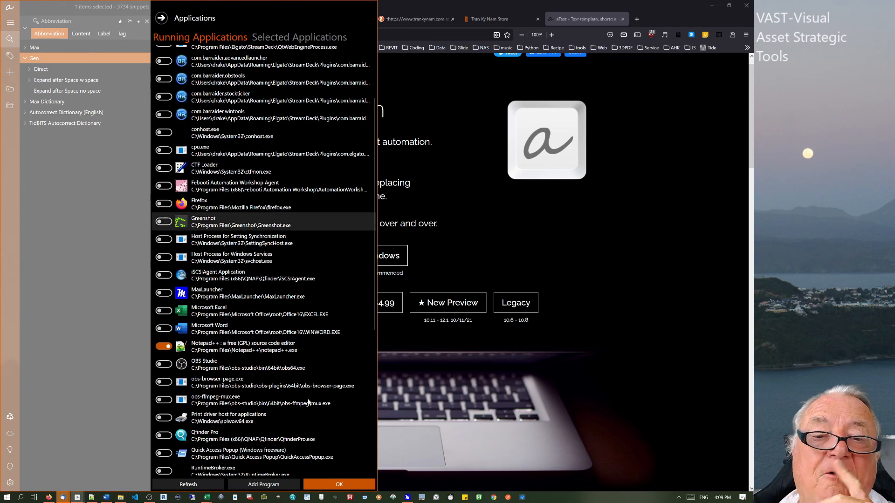
Switch to Firefox and view the aText Premium store page and the DuckDuckGo results for trankynam.com.
{"action": "left_click", "coordinate": [421, 65]}
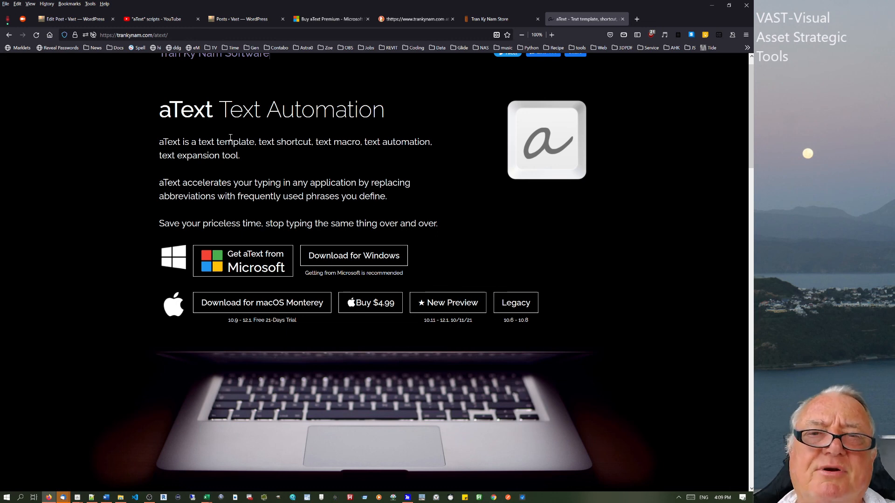
{"action": "left_click", "coordinate": [466, 20]}
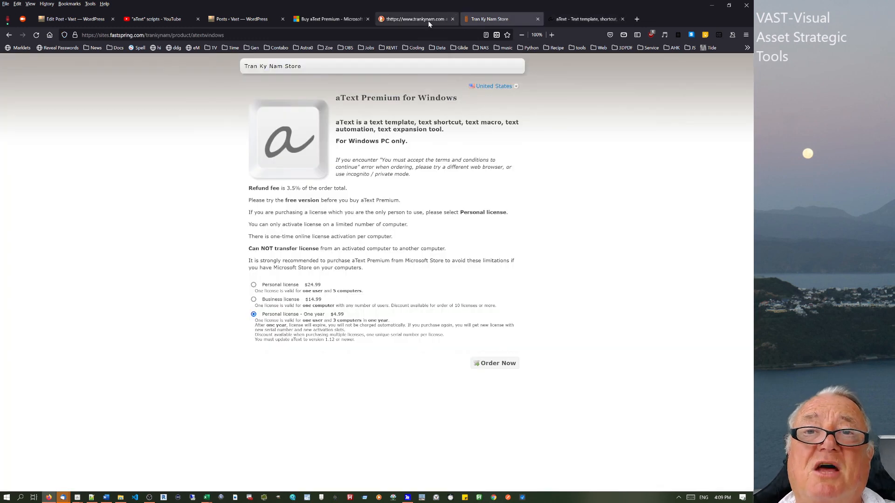
{"action": "left_click", "coordinate": [430, 18]}
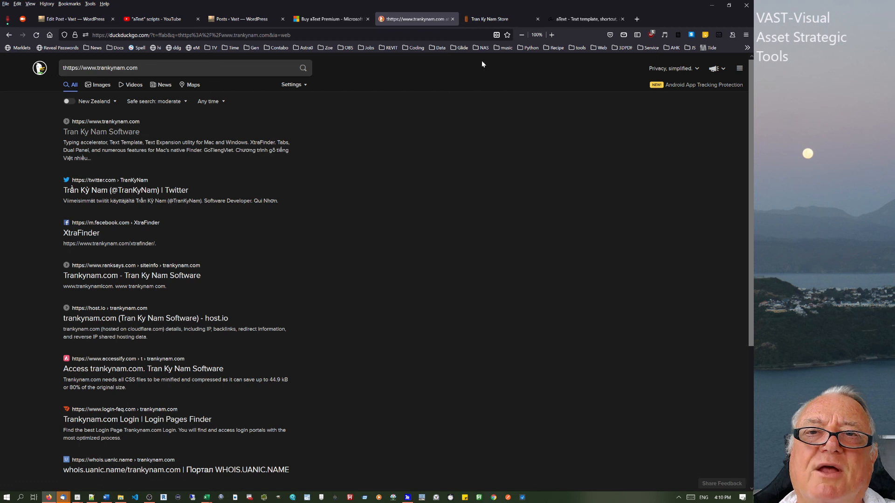
{"action": "left_click", "coordinate": [504, 20]}
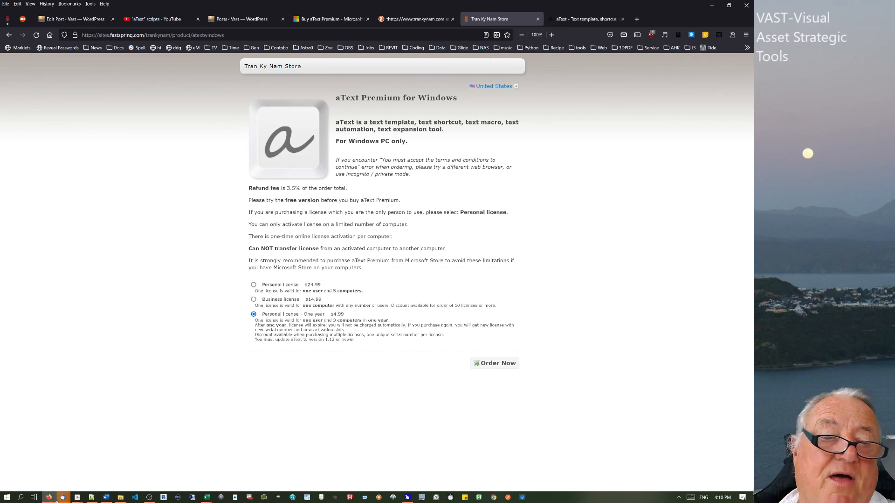
Switch back to aText, leave the Gen group's application list unchanged and clear the group selection.
{"action": "mouse_move", "coordinate": [63, 498]}
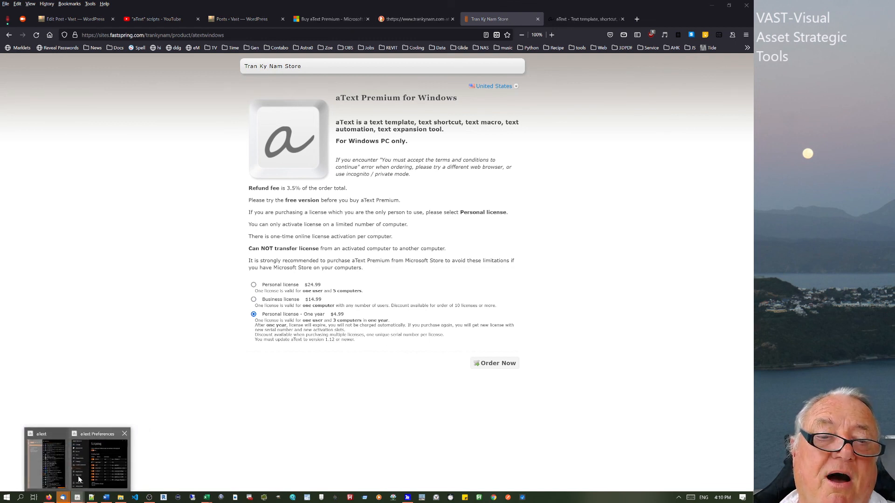
{"action": "left_click", "coordinate": [54, 474]}
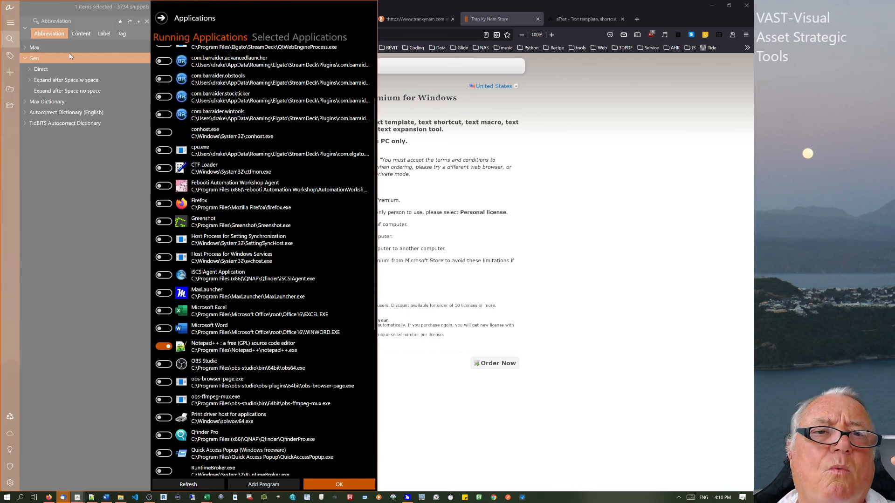
{"action": "left_click", "coordinate": [160, 19]}
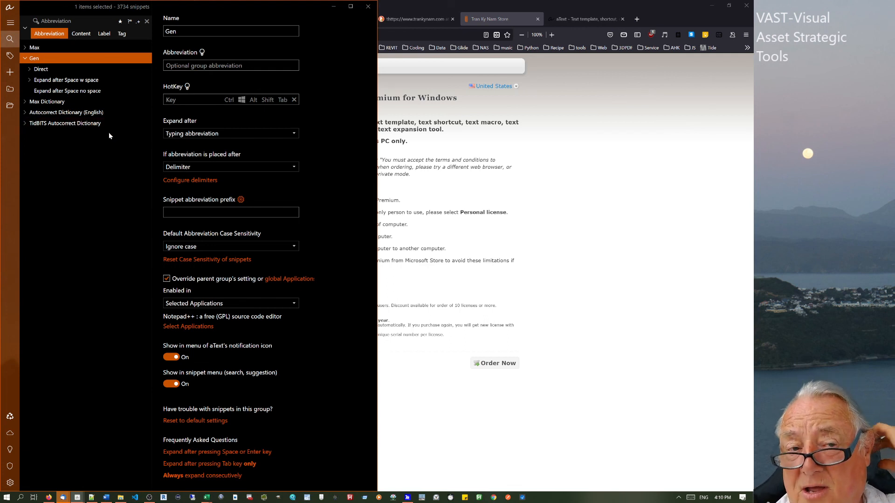
{"action": "left_click", "coordinate": [105, 155]}
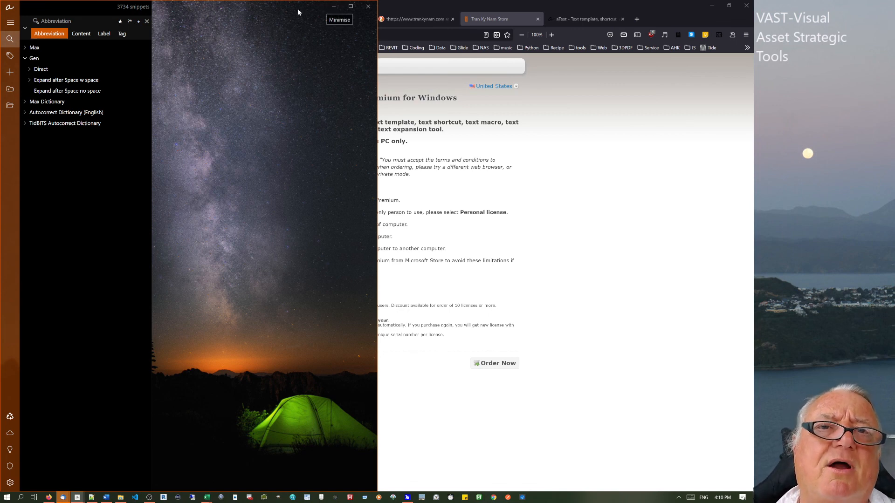
Snap the aText window to the left half of the screen and choose the Tran Ky Nam Store browser window for the other half.
{"action": "left_click_drag", "start_coordinate": [199, 10], "coordinate": [0, 2]}
{"action": "left_click_drag", "start_coordinate": [215, 8], "coordinate": [0, 113]}
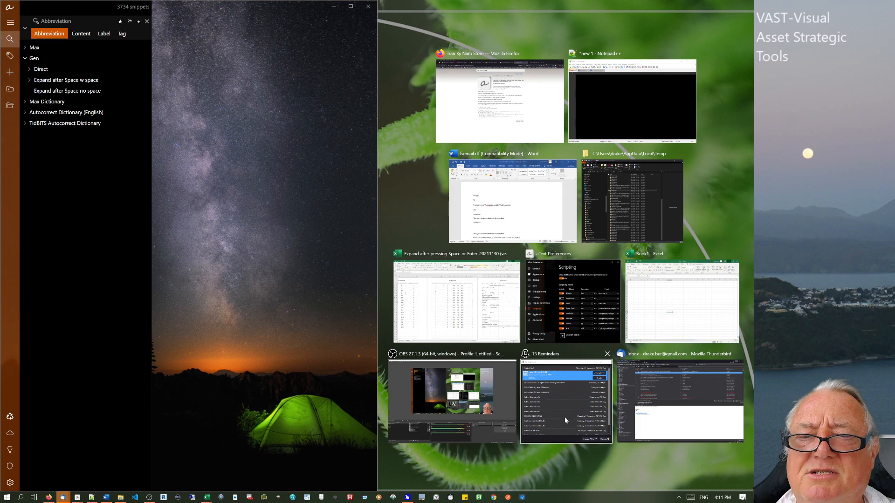
{"action": "left_click", "coordinate": [500, 100]}
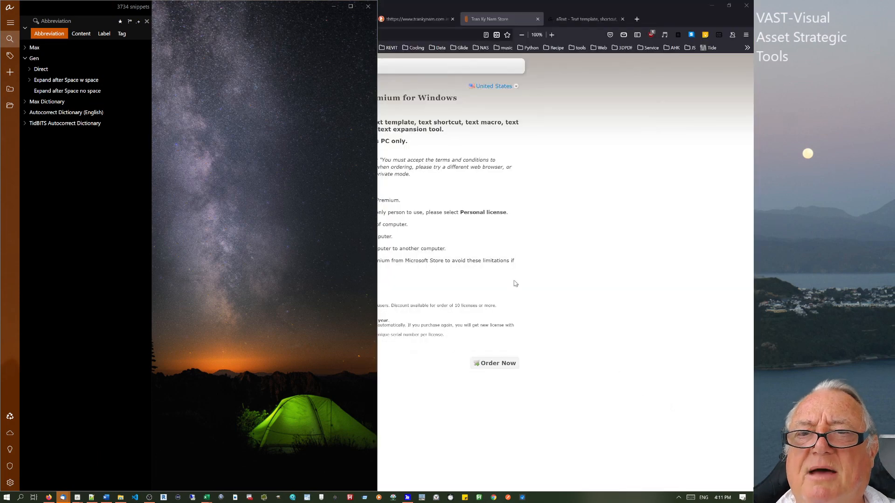